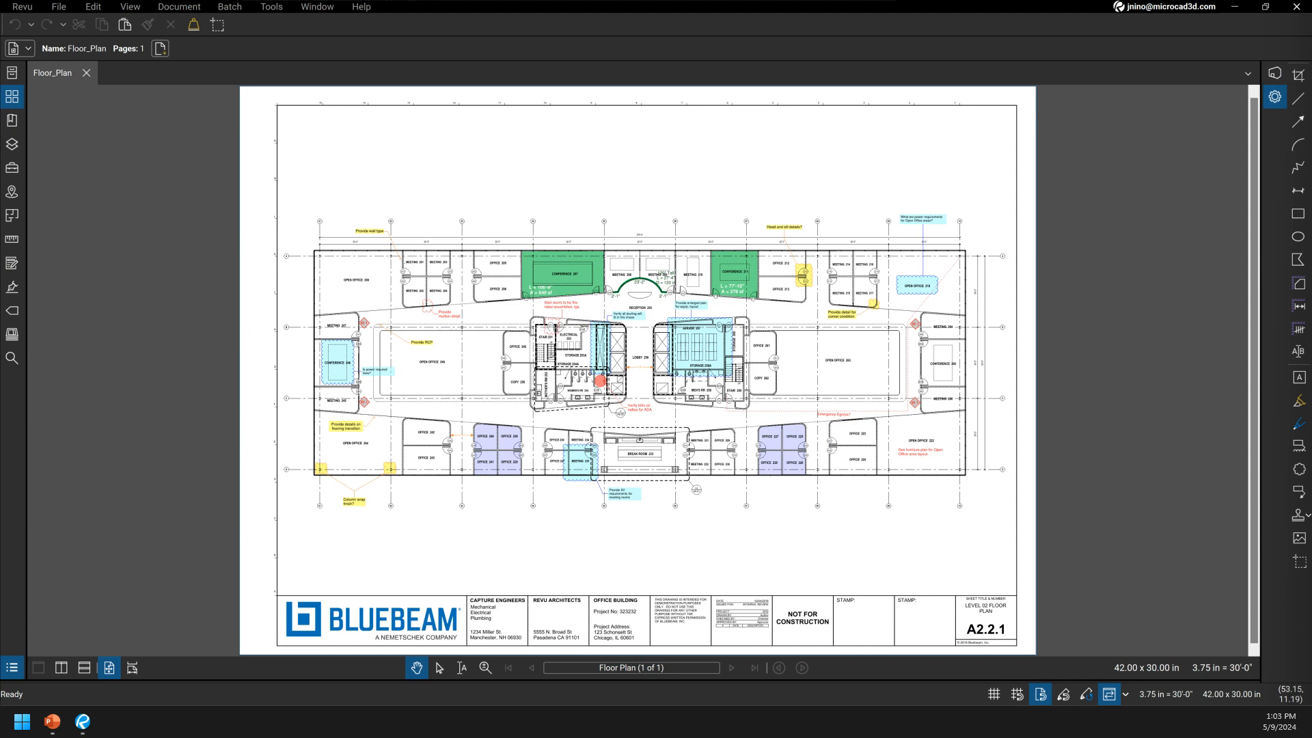
# Step: View the Welcome to Revu page, then close it to return to the floor plan
pyautogui.scroll(3, 692, 547)
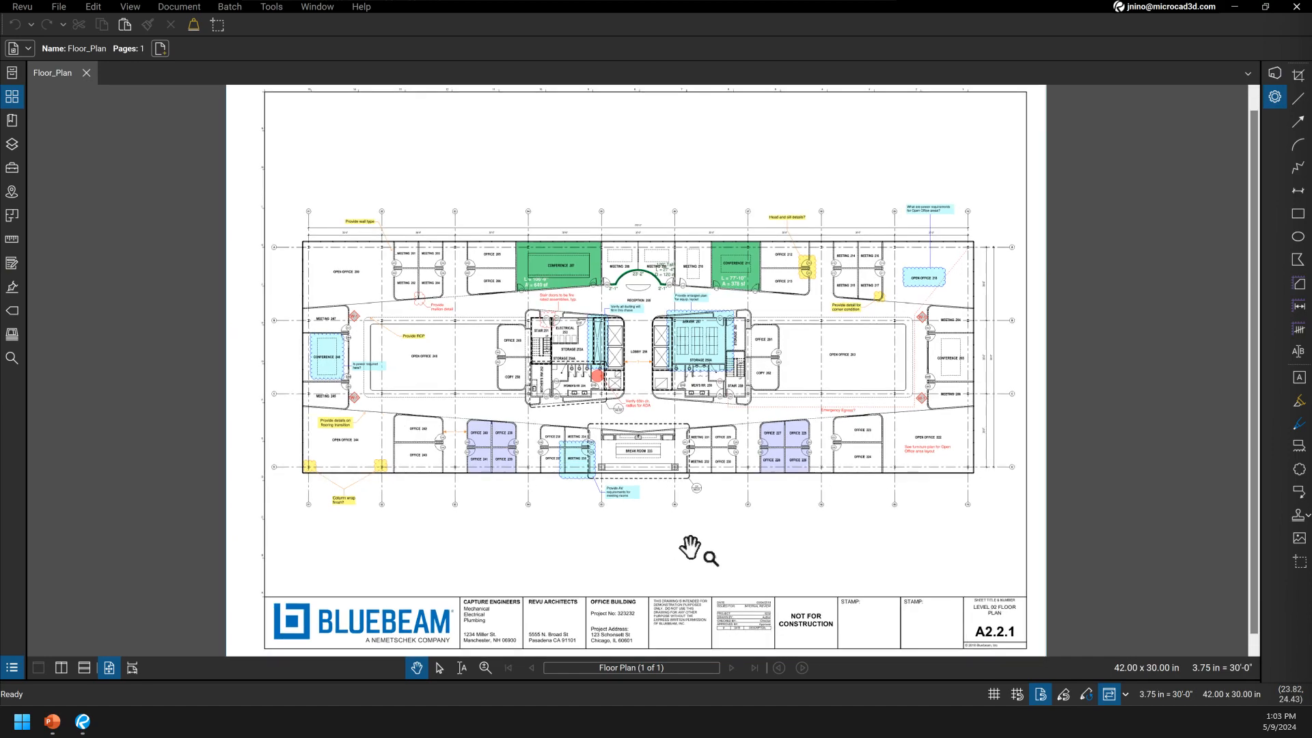
pyautogui.scroll(-6, 583, 477)
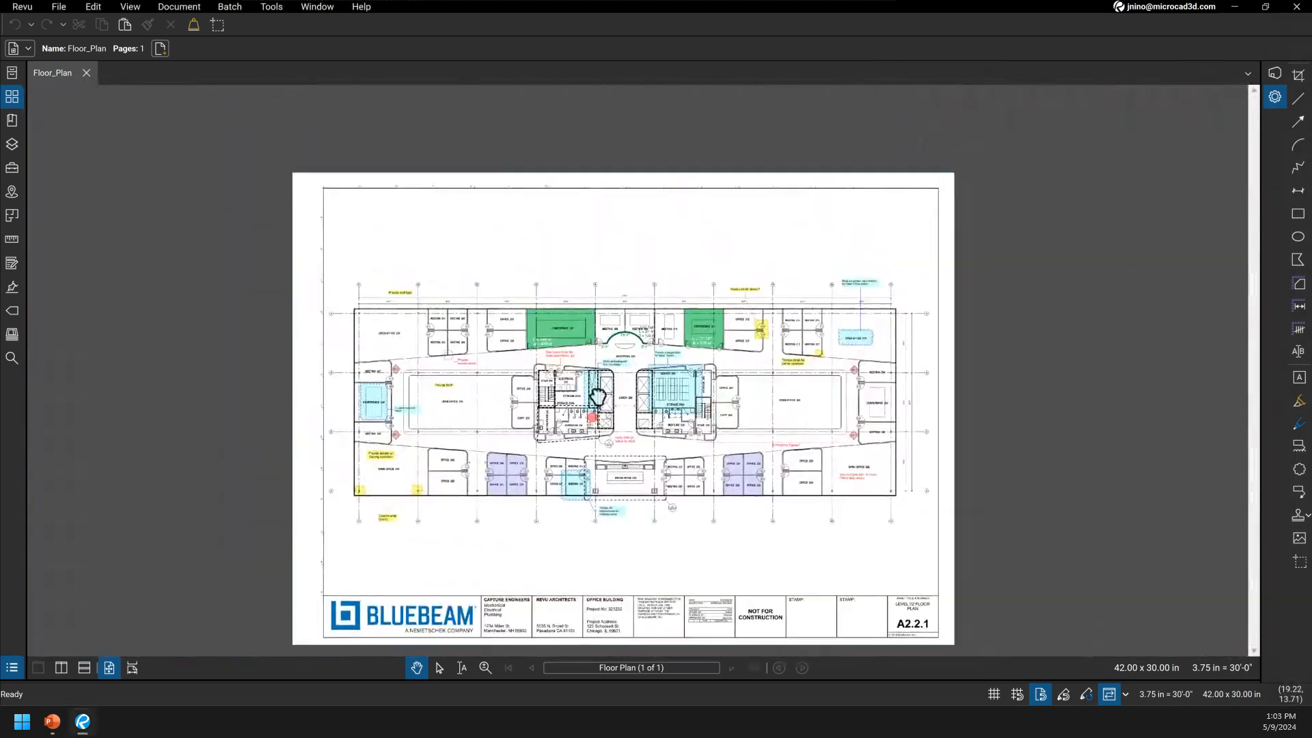
pyautogui.moveTo(611, 430); pyautogui.dragTo(598, 350)
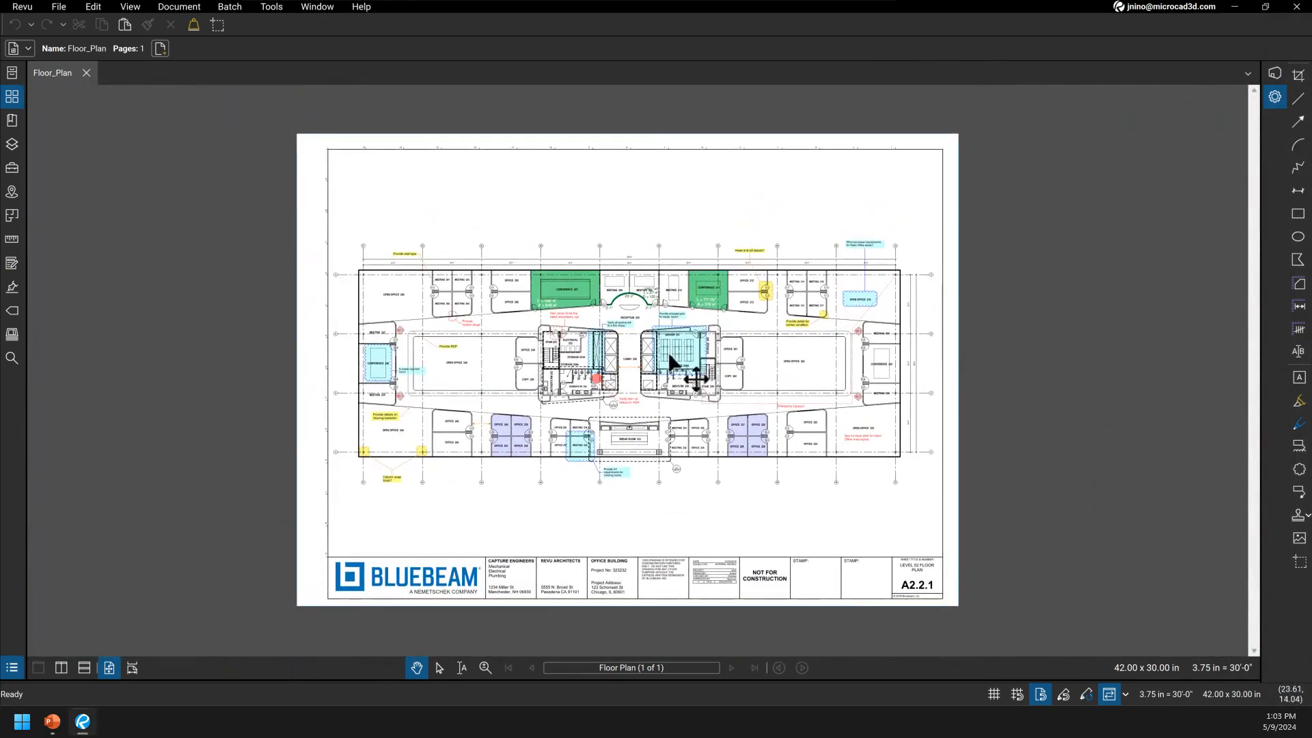
pyautogui.click(361, 7)
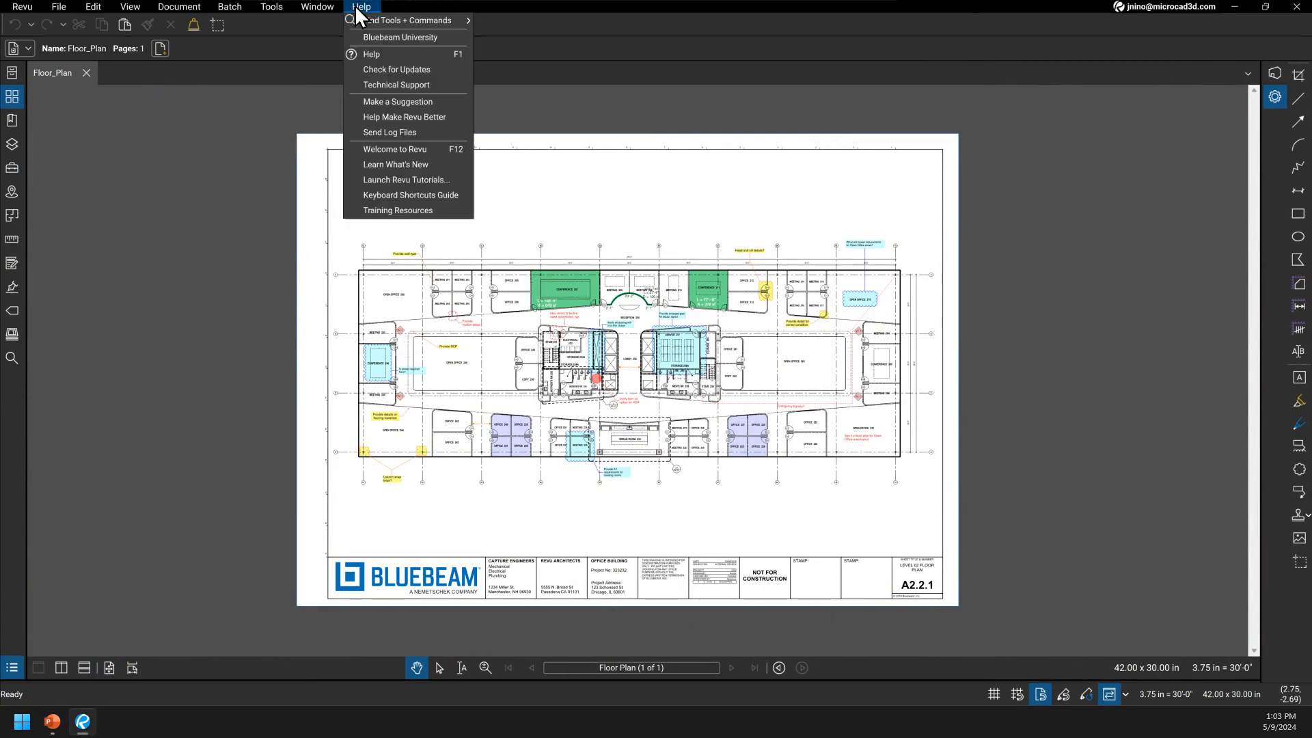
pyautogui.click(413, 152)
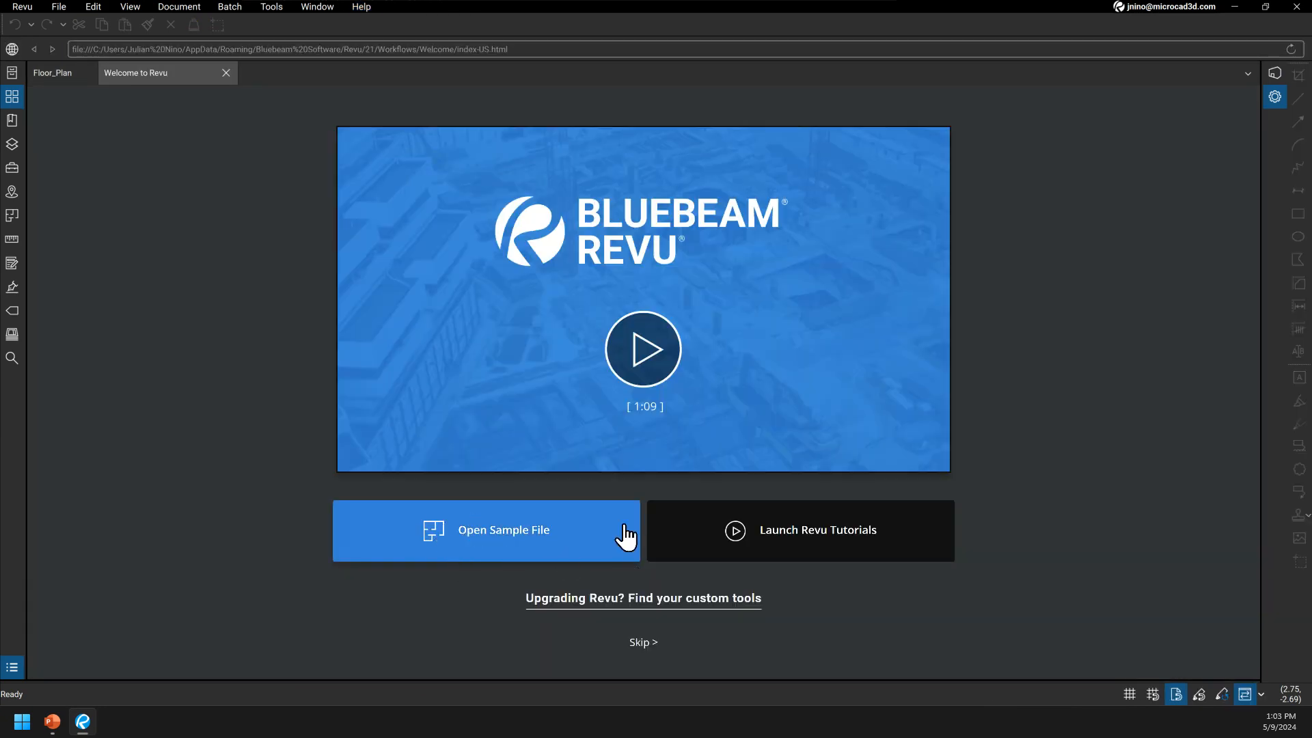
pyautogui.click(226, 73)
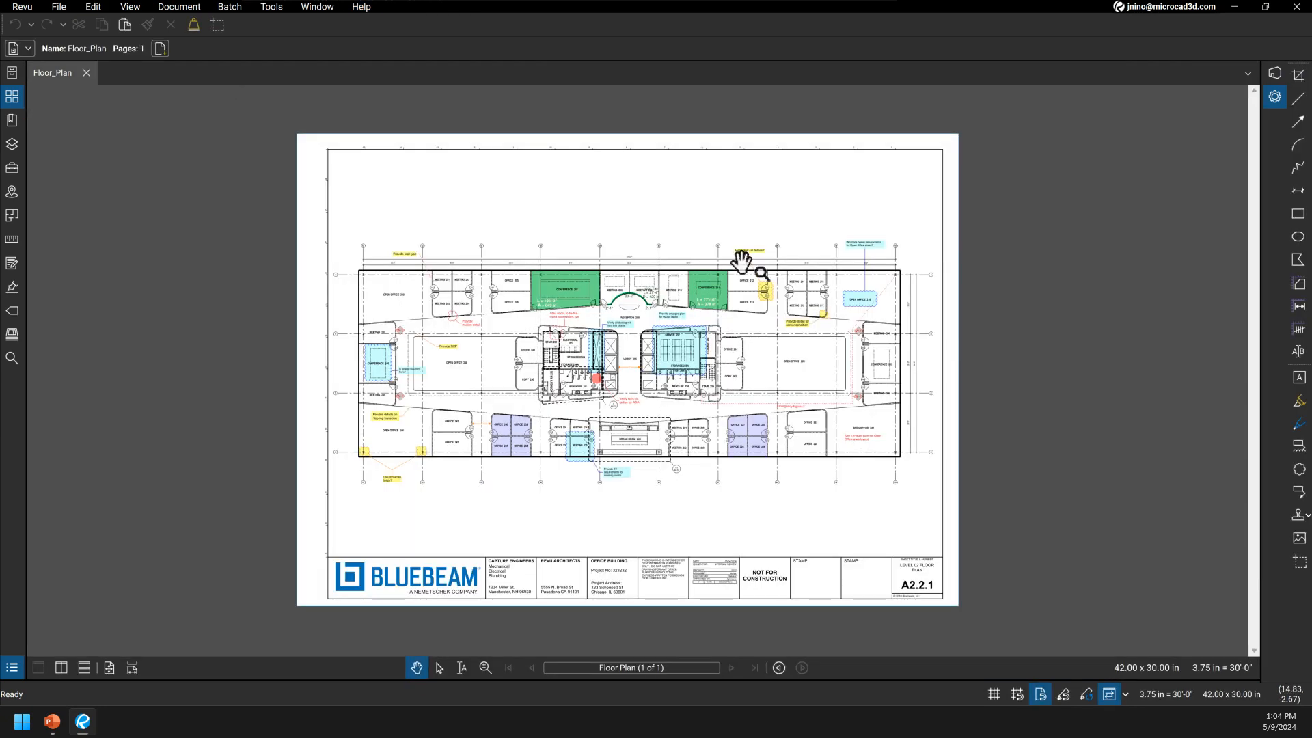
# Step: Inspect the markups on Conference 246 and Conference 207, checking the subject, label and layer of the green area markup
pyautogui.scroll(5, 612, 559)
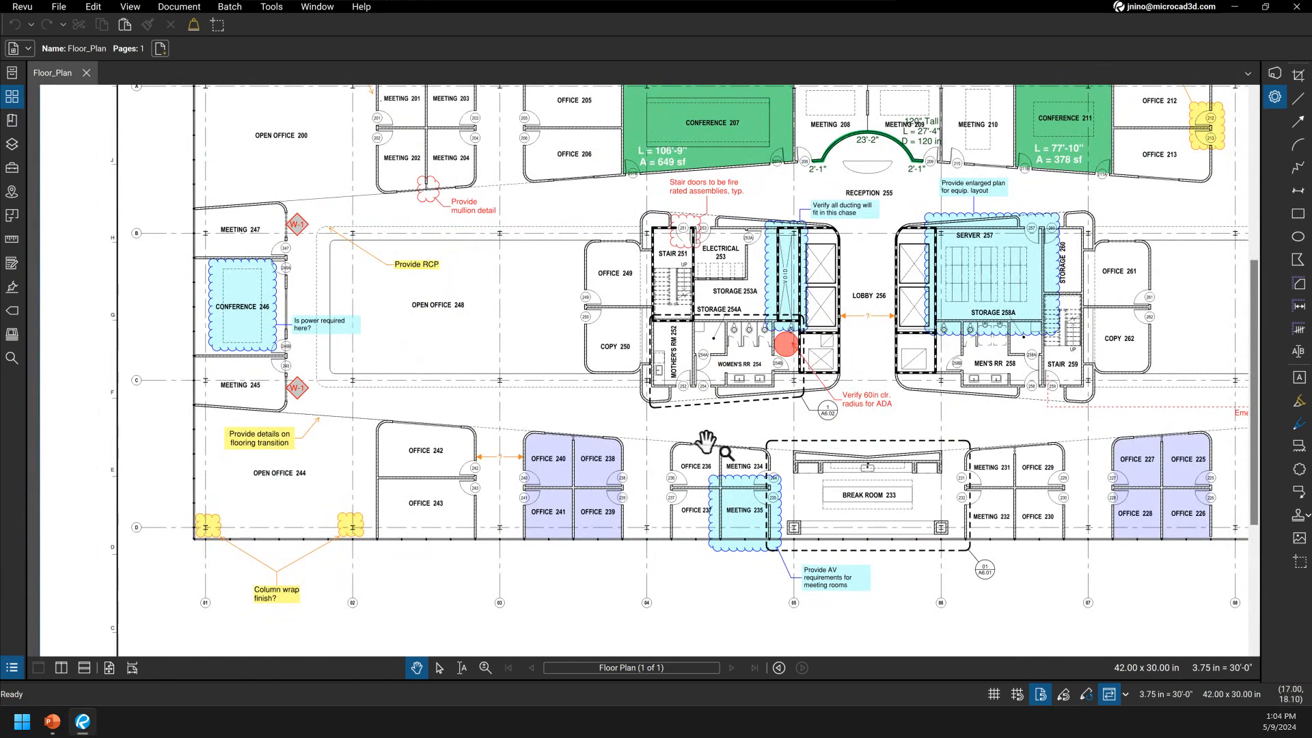
pyautogui.scroll(-2, 705, 443)
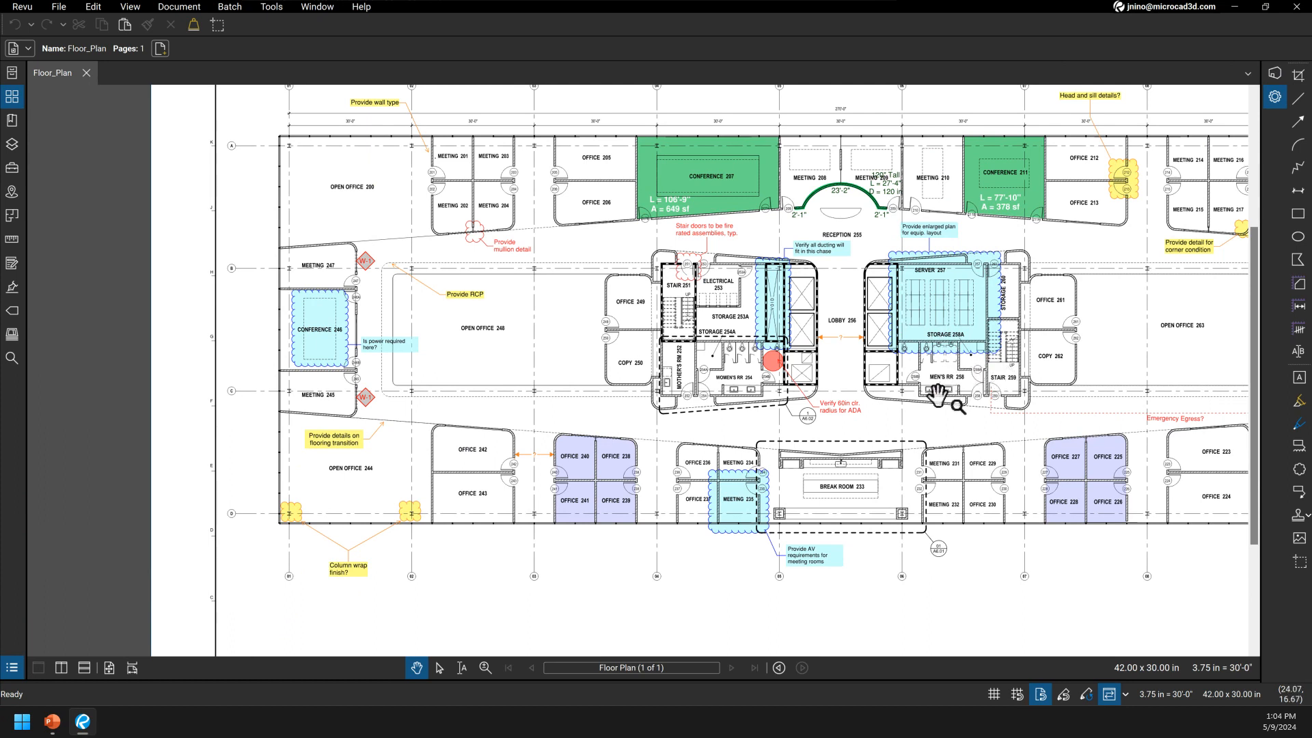
pyautogui.click(337, 343)
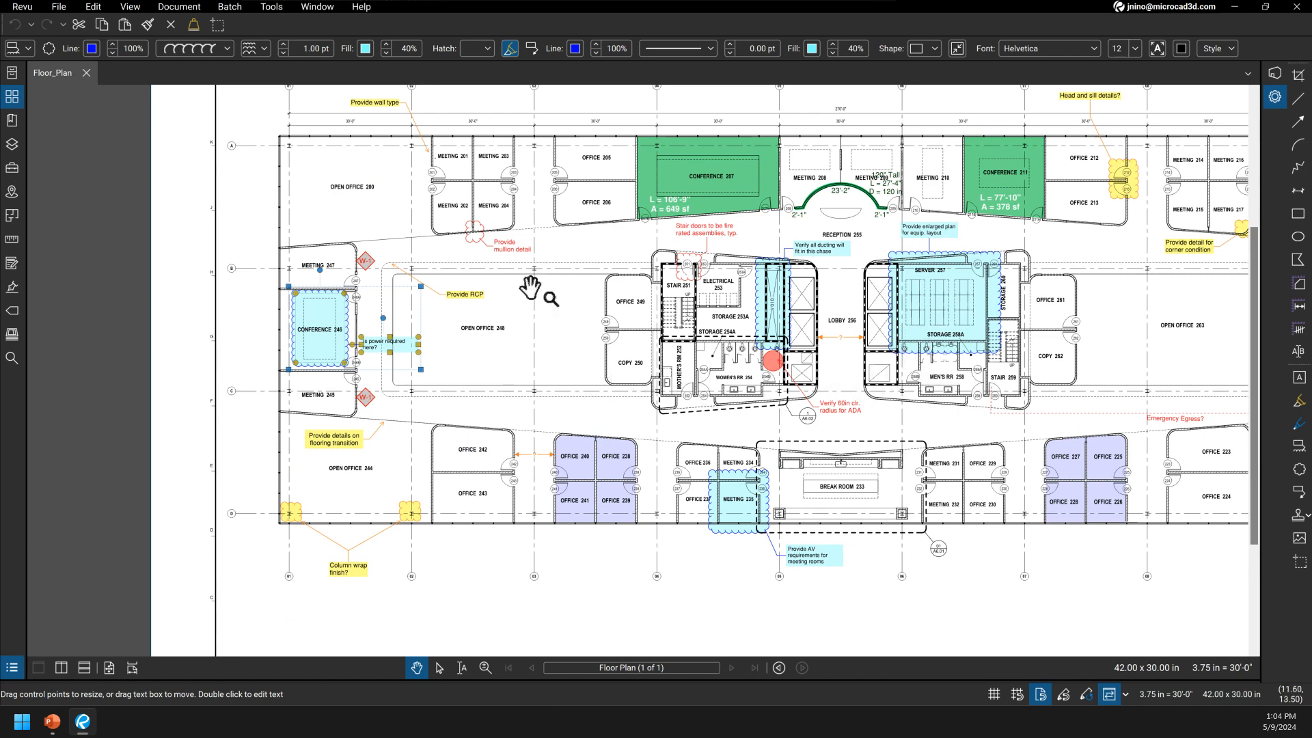
pyautogui.moveTo(535, 274); pyautogui.dragTo(537, 335)
pyautogui.click(743, 280)
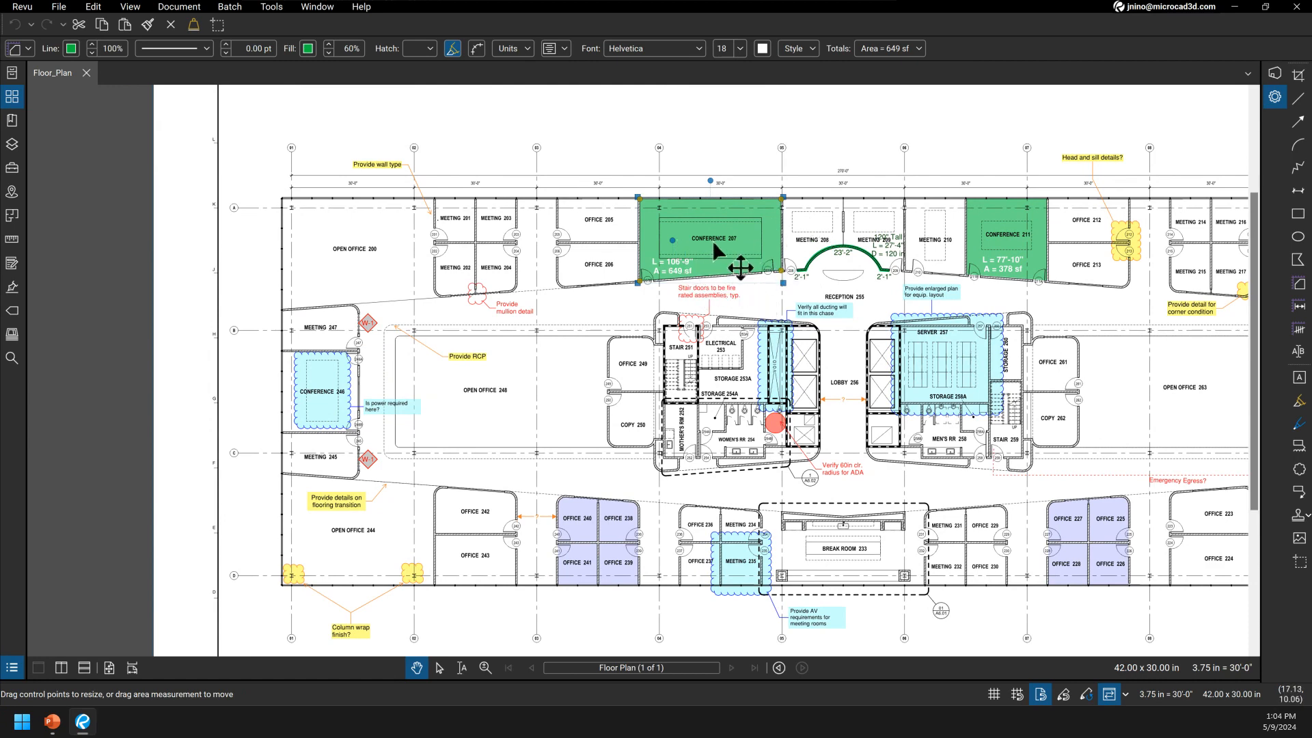
pyautogui.click(28, 48)
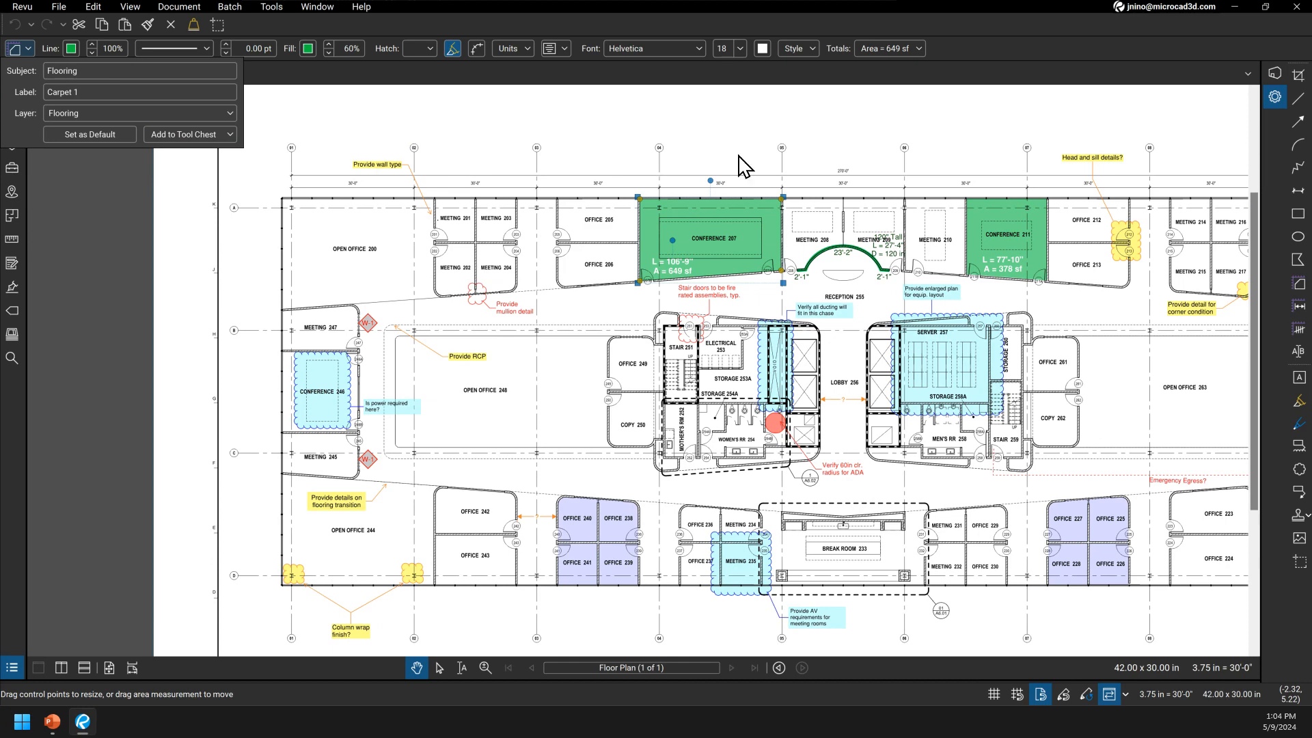
pyautogui.click(784, 151)
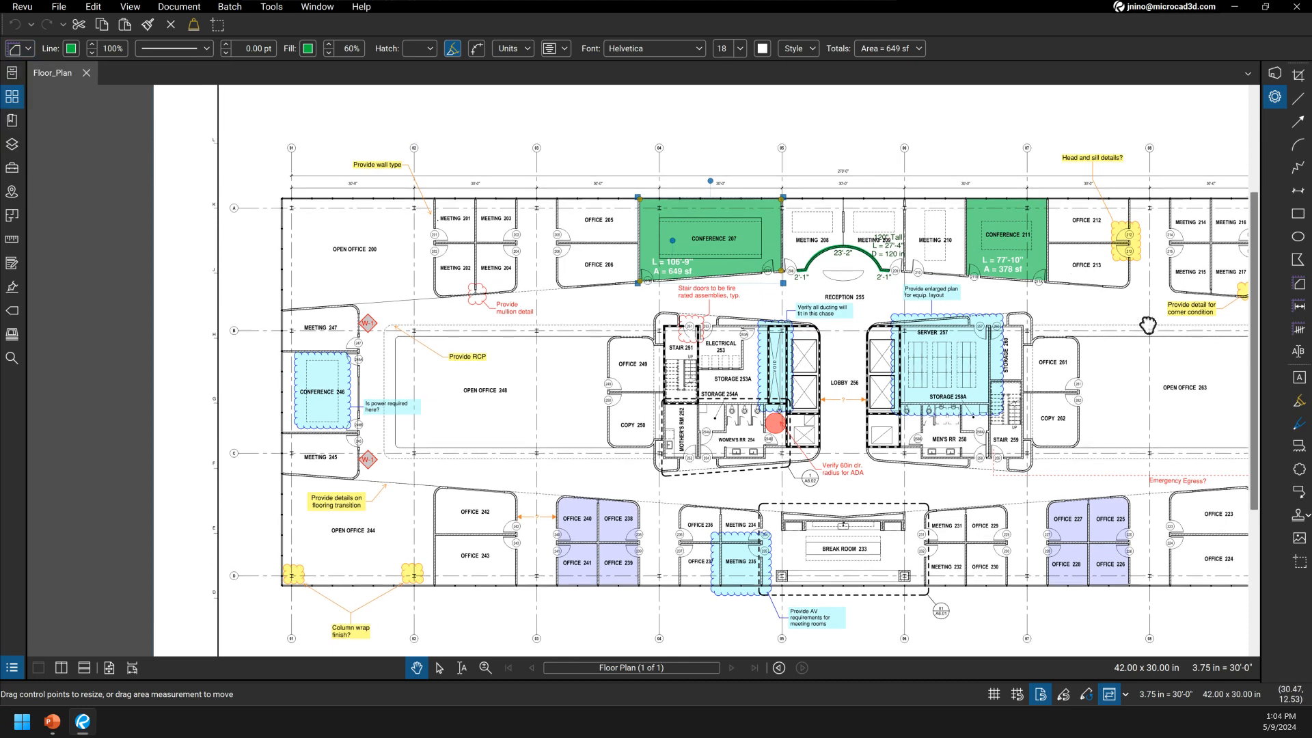
pyautogui.moveTo(1148, 321); pyautogui.dragTo(1047, 316)
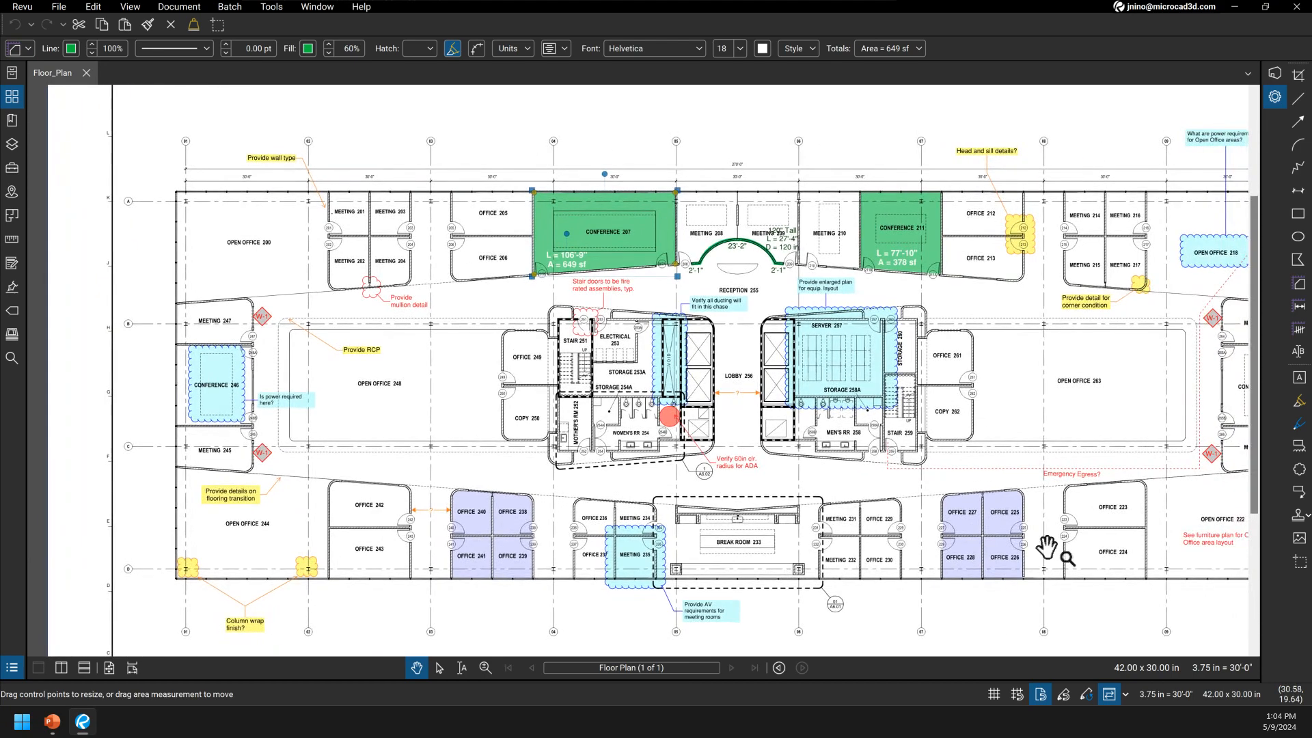
pyautogui.moveTo(1013, 383); pyautogui.dragTo(797, 328)
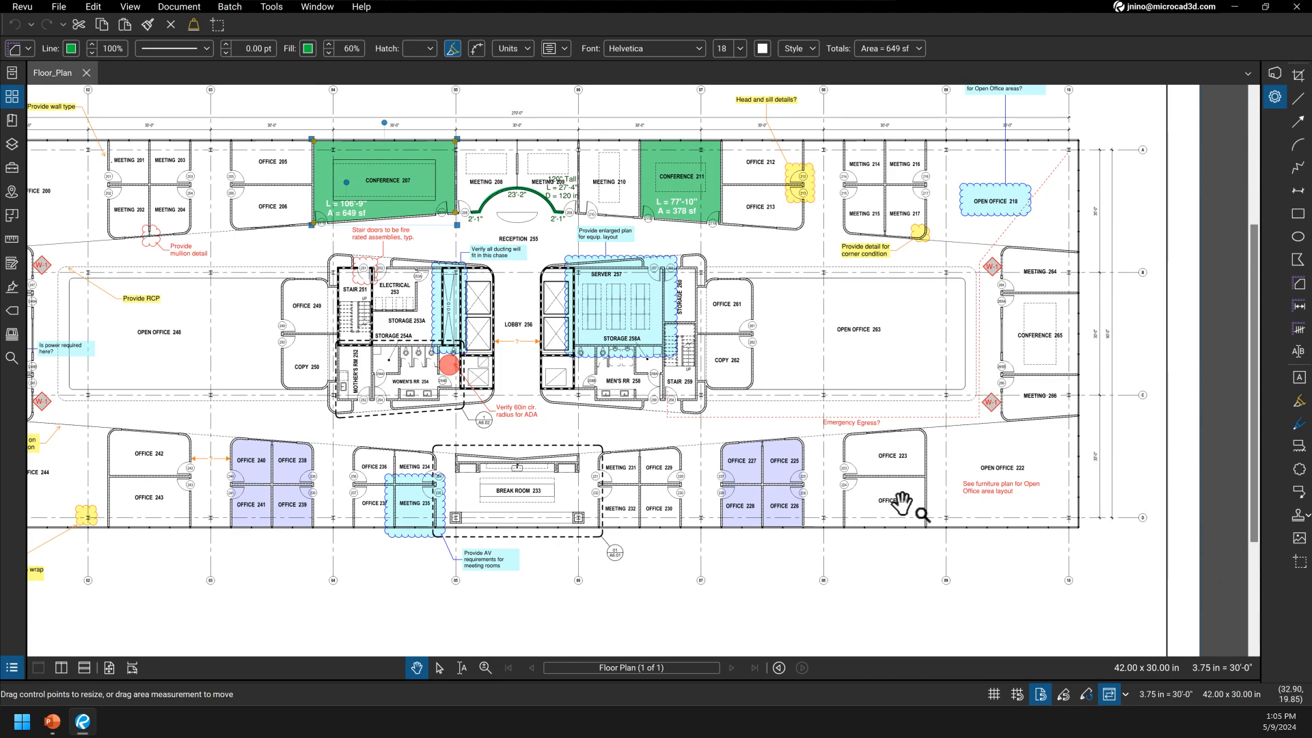
pyautogui.moveTo(811, 282); pyautogui.dragTo(1137, 355)
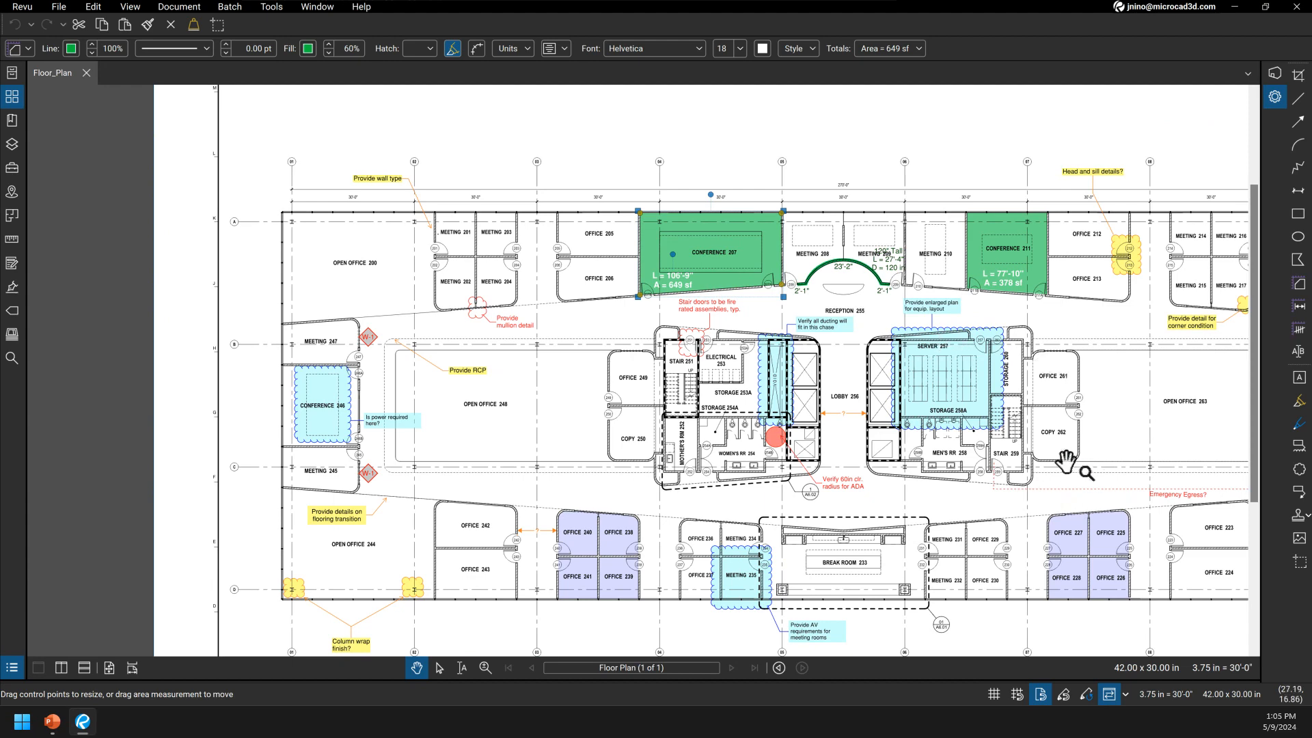
pyautogui.moveTo(1146, 446); pyautogui.dragTo(1101, 440)
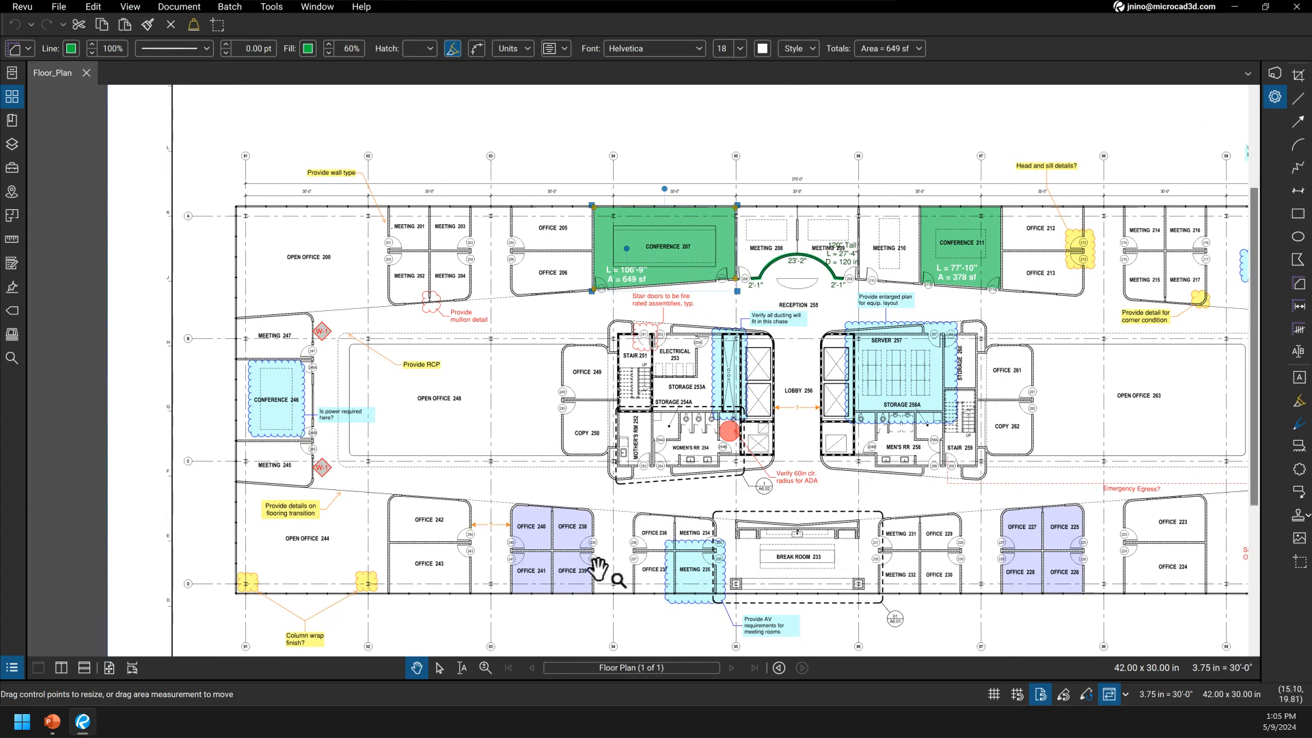
pyautogui.press('ctrl')
pyautogui.press('ctrl')
pyautogui.press('ctrl')
pyautogui.press('ctrl')
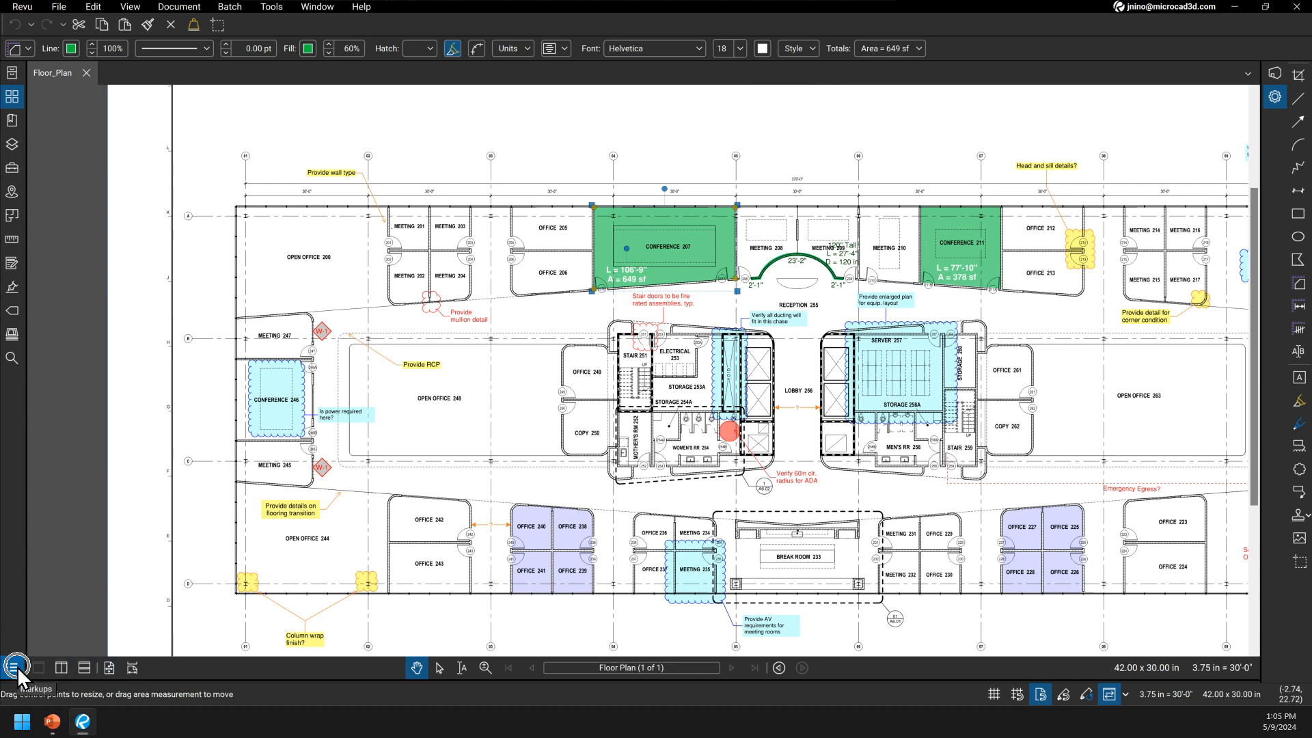
pyautogui.press('ctrl')
pyautogui.press('ctrl')
pyautogui.press('ctrl')
pyautogui.press('ctrl')
# Step: Show the Markups List in a taller pane below the drawing and locate the entry of the "Provide wall type" callout
pyautogui.click(18, 666)
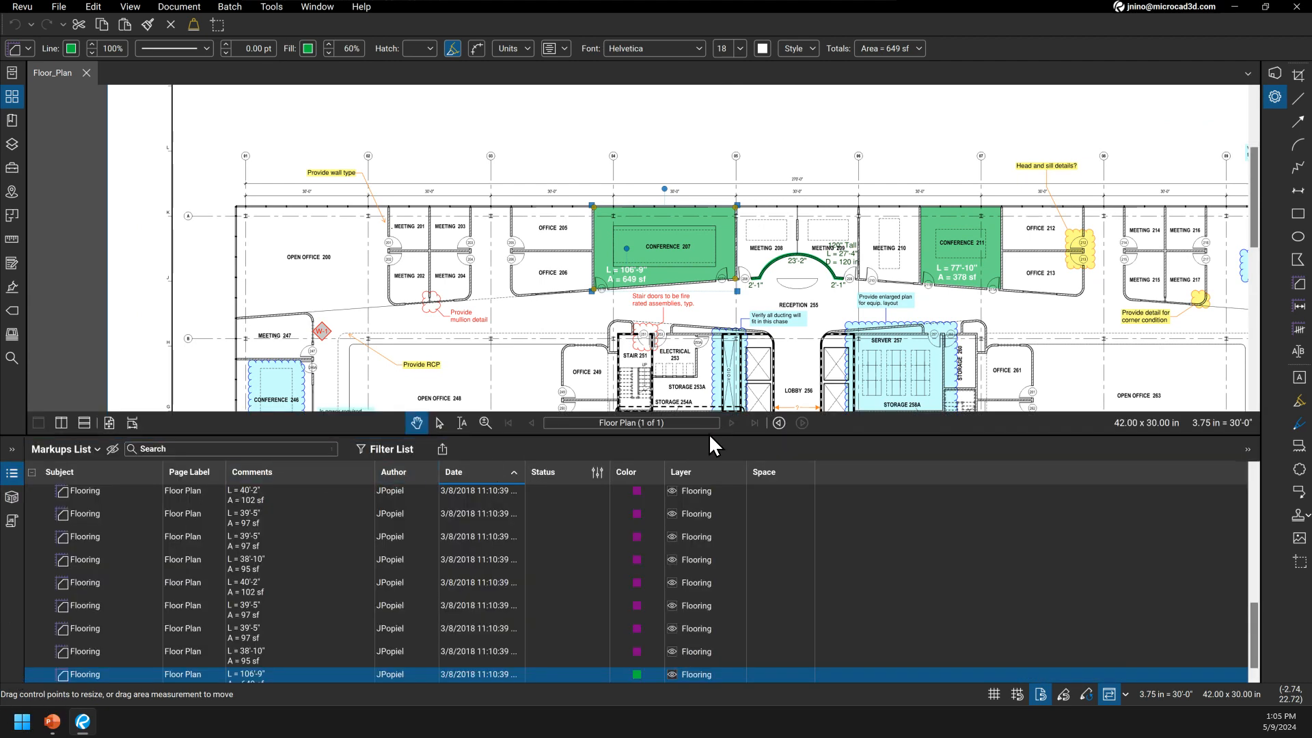
pyautogui.moveTo(708, 435); pyautogui.dragTo(709, 309)
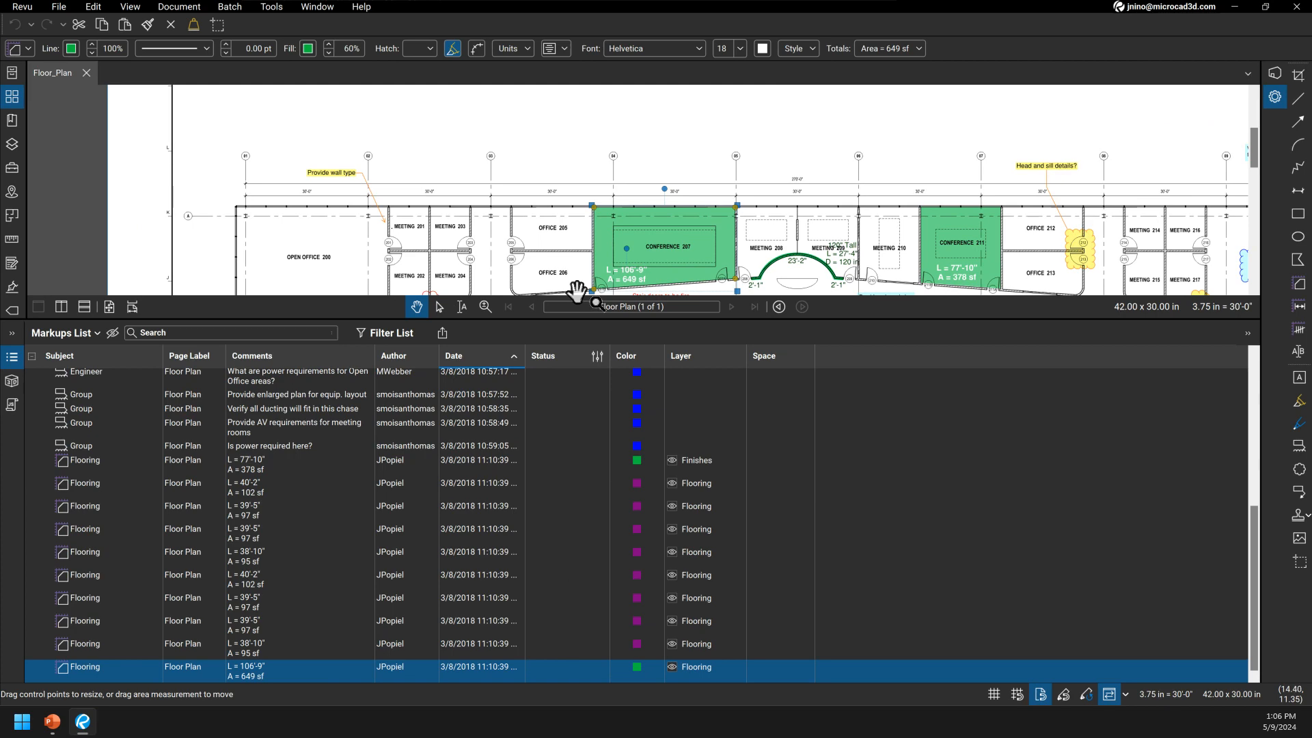
pyautogui.click(12, 358)
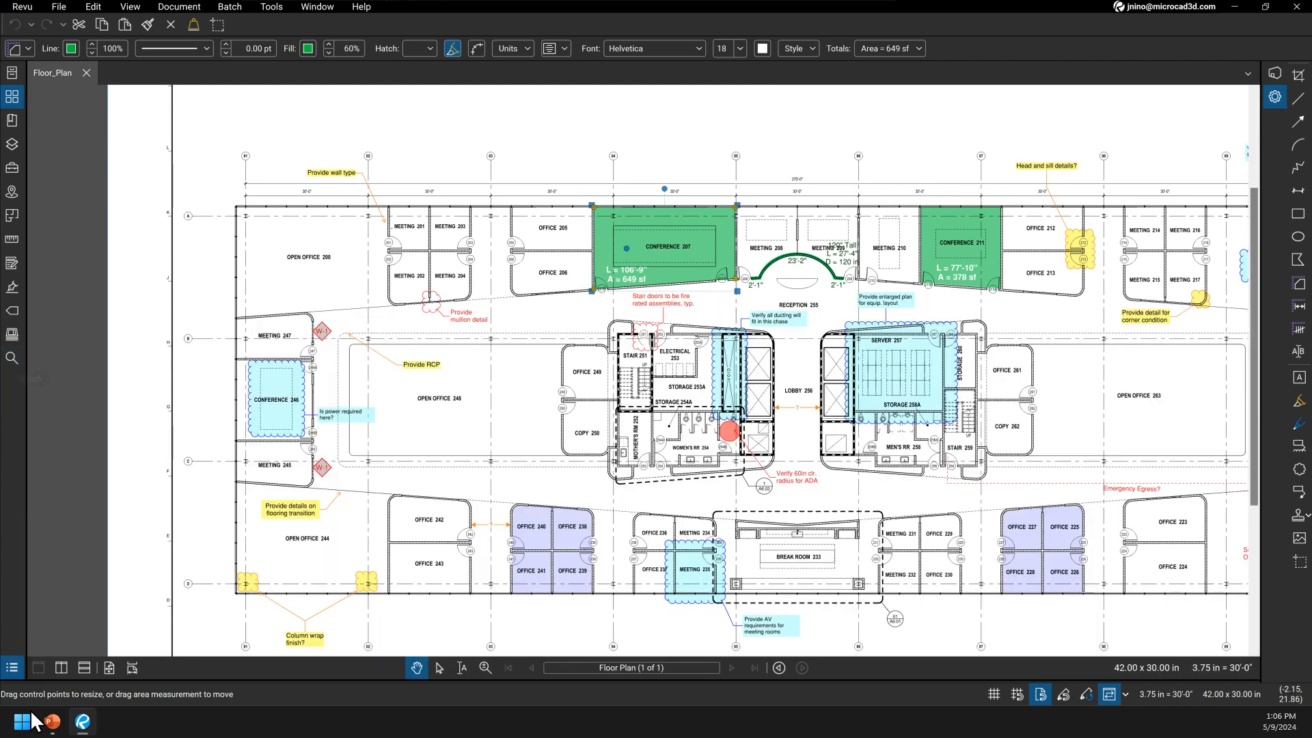
pyautogui.click(11, 667)
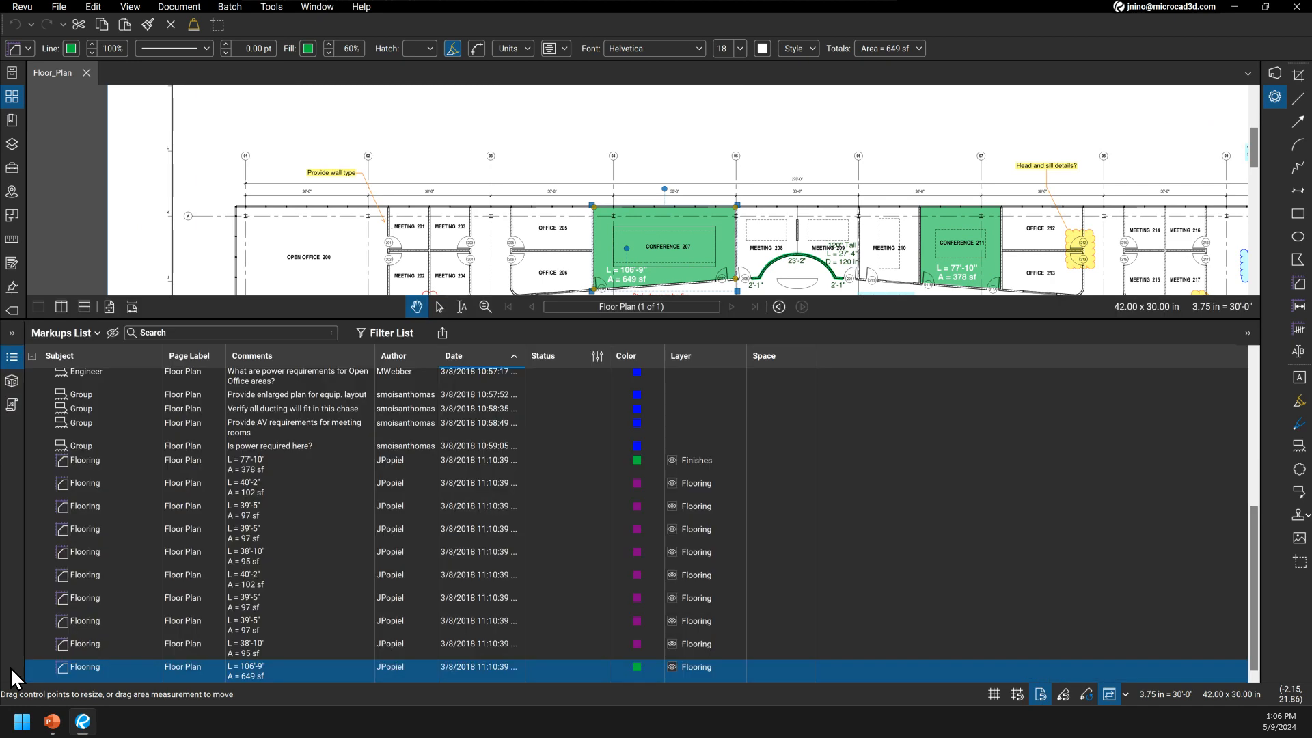
pyautogui.scroll(7, 260, 506)
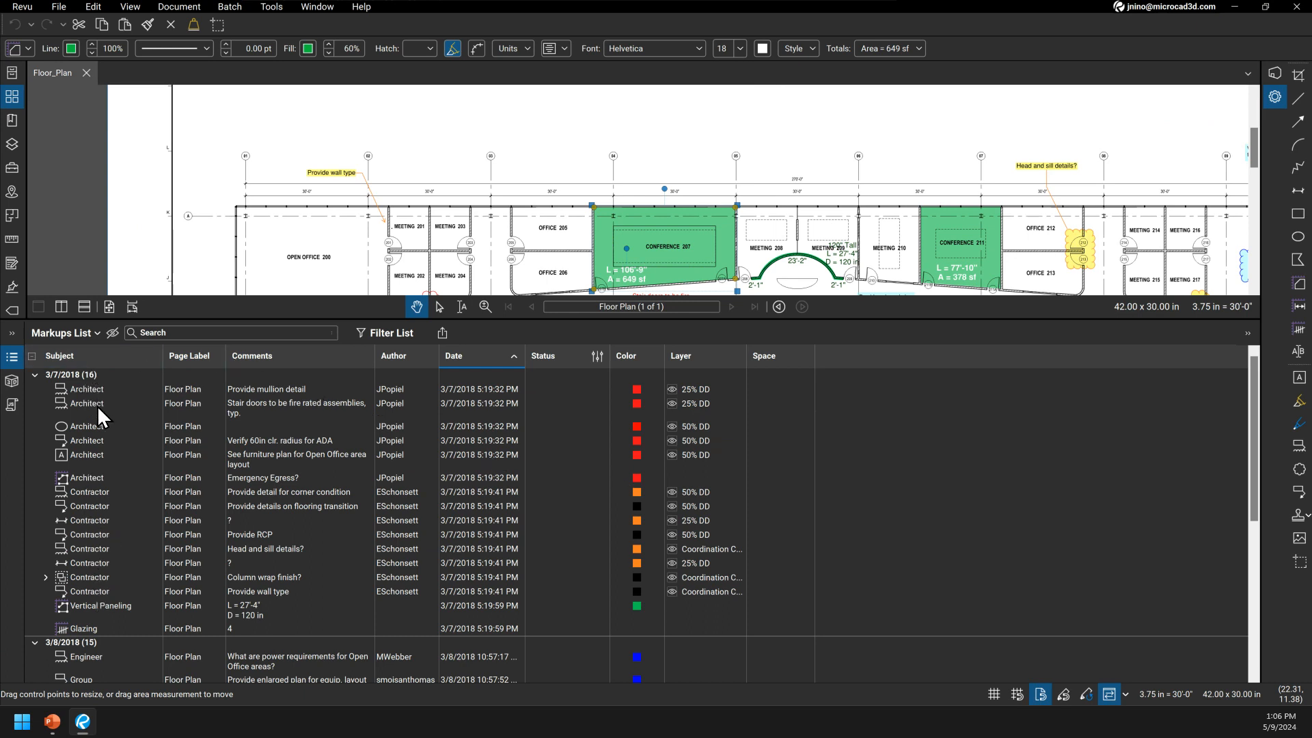
pyautogui.click(325, 175)
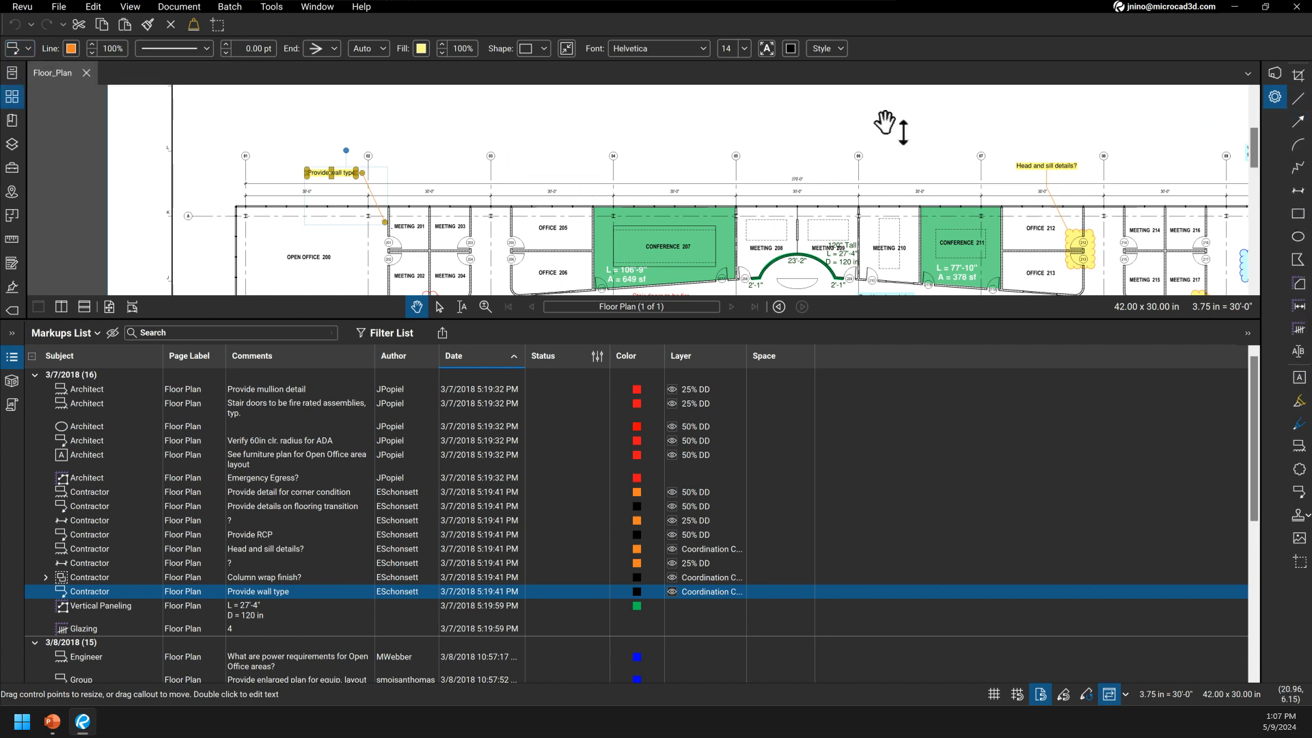
# Step: Draw a red arrow markup slanting down toward the dimension line between gridlines 02 and 03, above the floor plan
pyautogui.click(1298, 122)
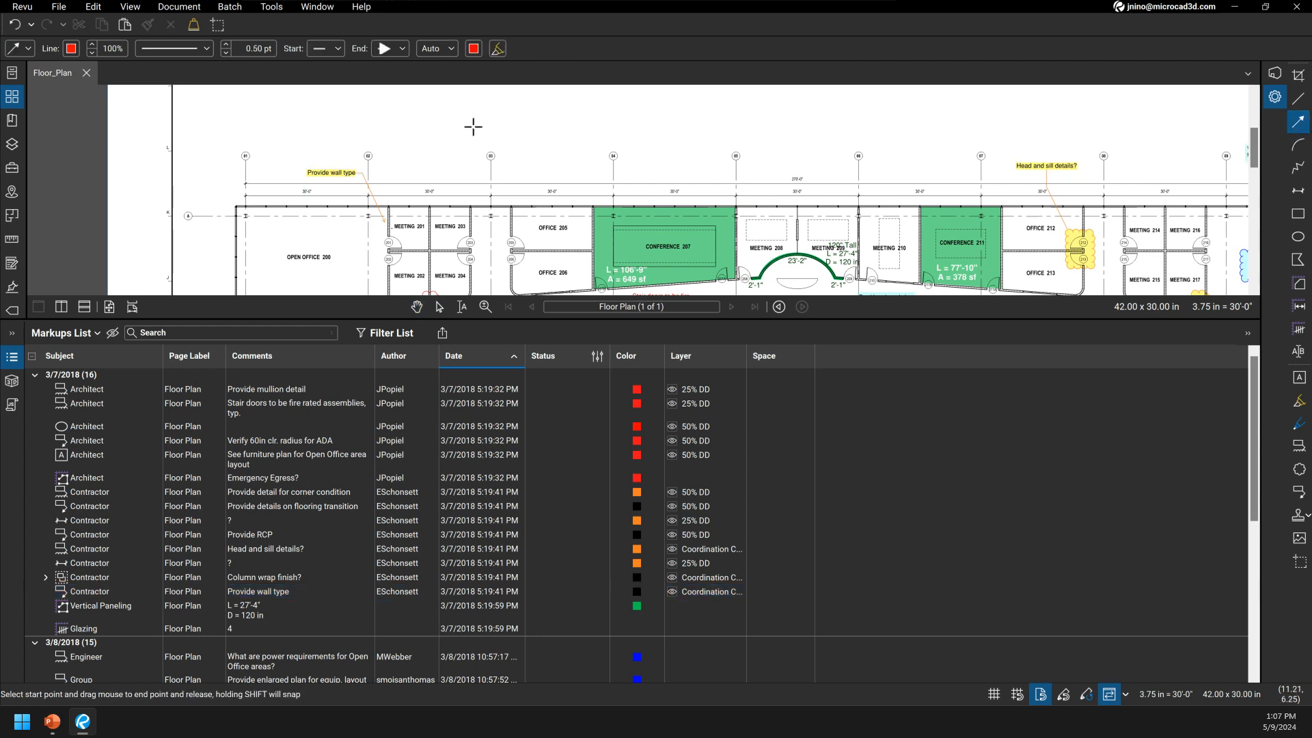
pyautogui.moveTo(423, 101); pyautogui.dragTo(482, 196)
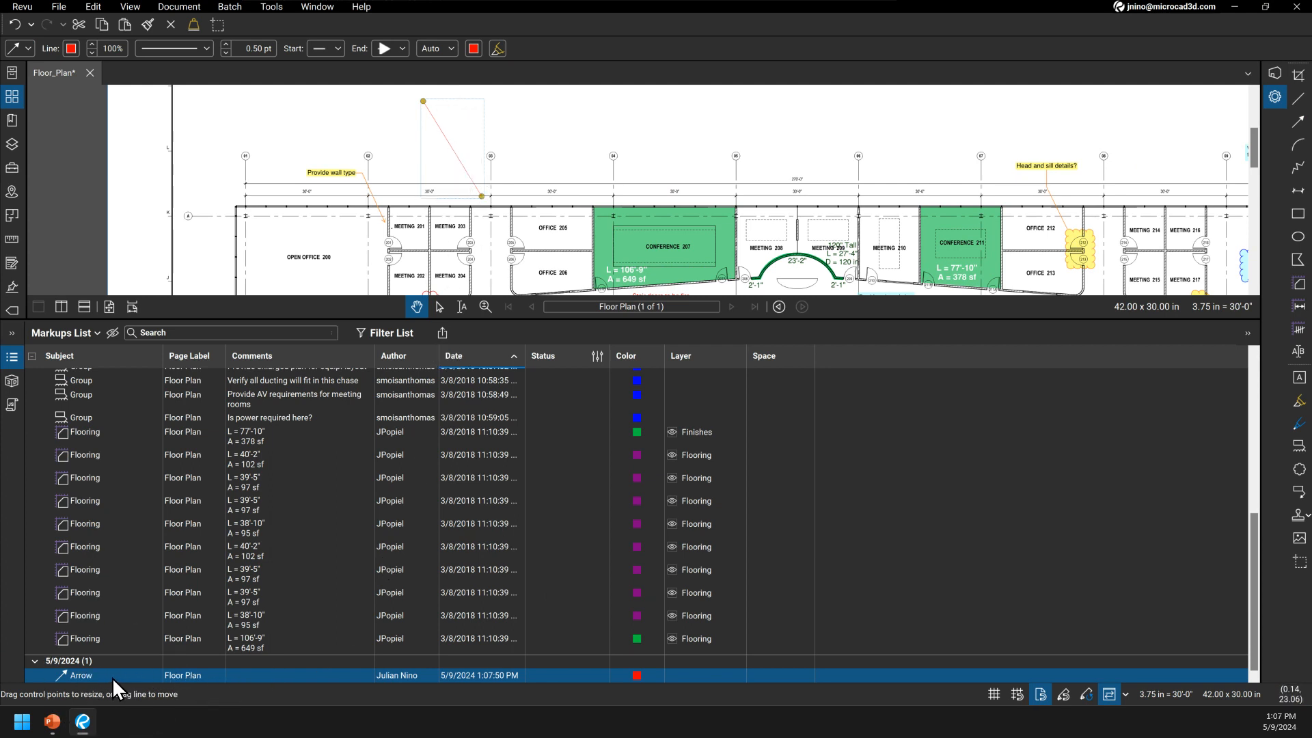
pyautogui.press('ctrl')
pyautogui.press('ctrl')
pyautogui.press('ctrl')
pyautogui.press('ctrl')
pyautogui.press('ctrl')
# Step: Enter the comment "Hello Everyone at the webinar" for the arrow markup in the Markups List
pyautogui.click(252, 678)
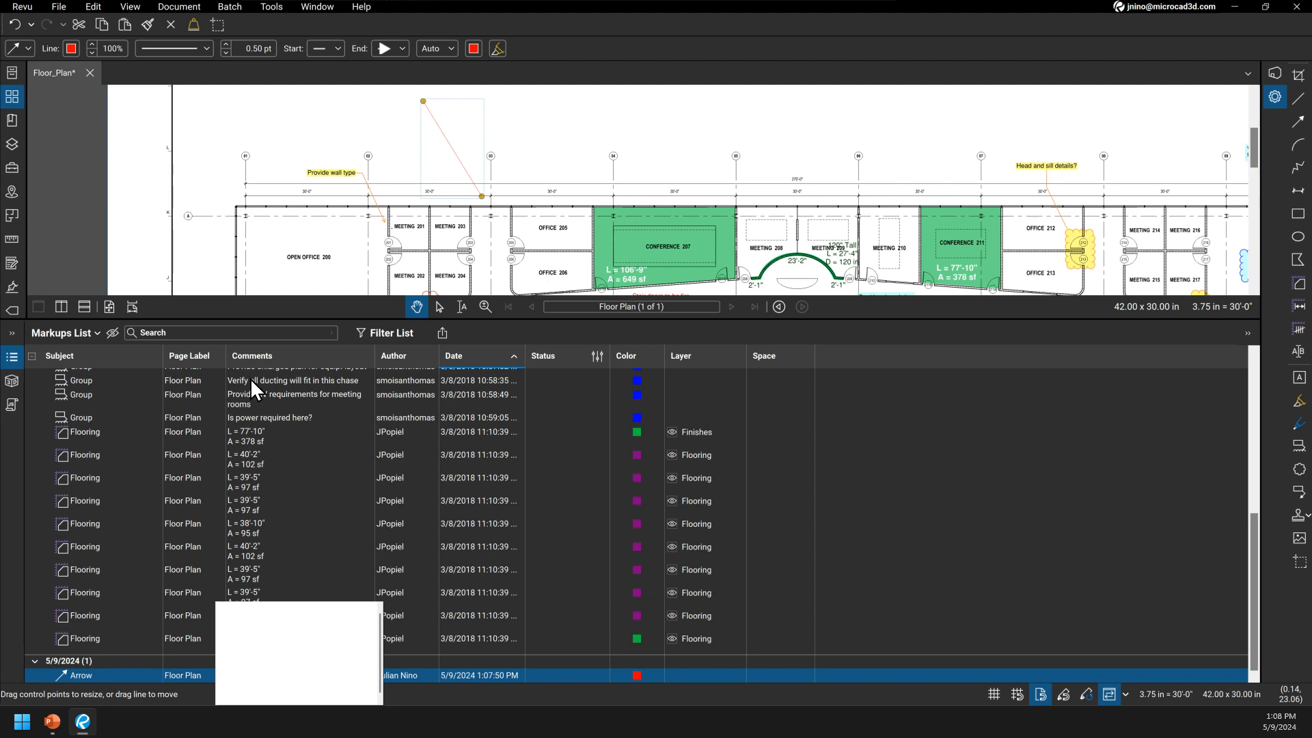
pyautogui.press('capslock')
pyautogui.write('Hello')
pyautogui.press('capslock')
pyautogui.write('E')
pyautogui.press('capslock')
pyautogui.write('veryone ')
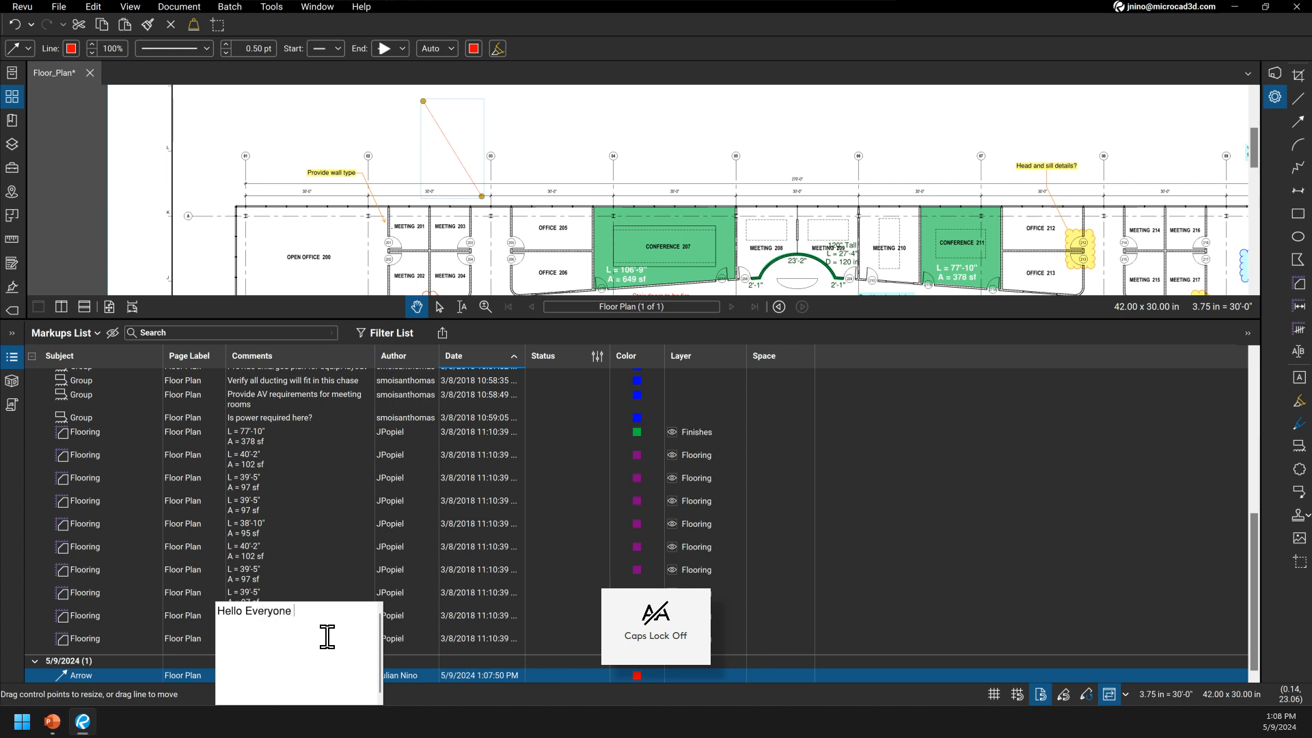
pyautogui.write('at the webinar')
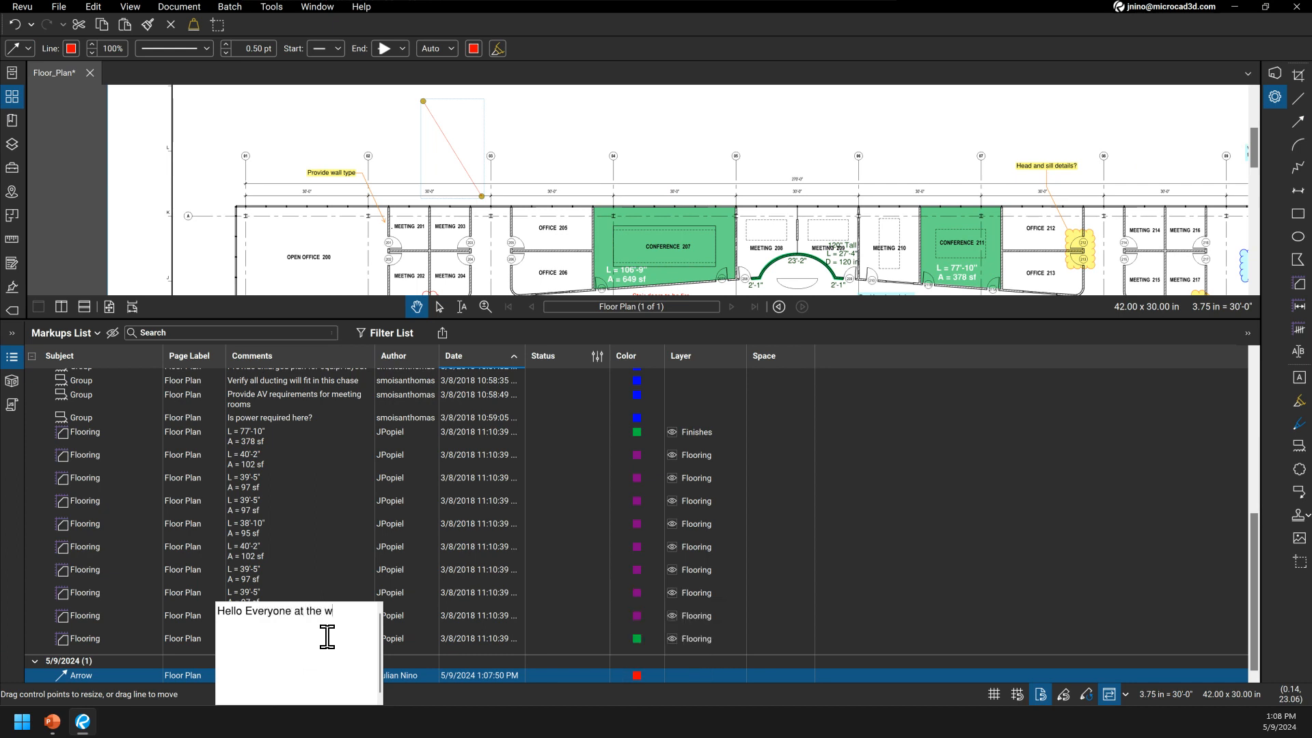
pyautogui.click(354, 487)
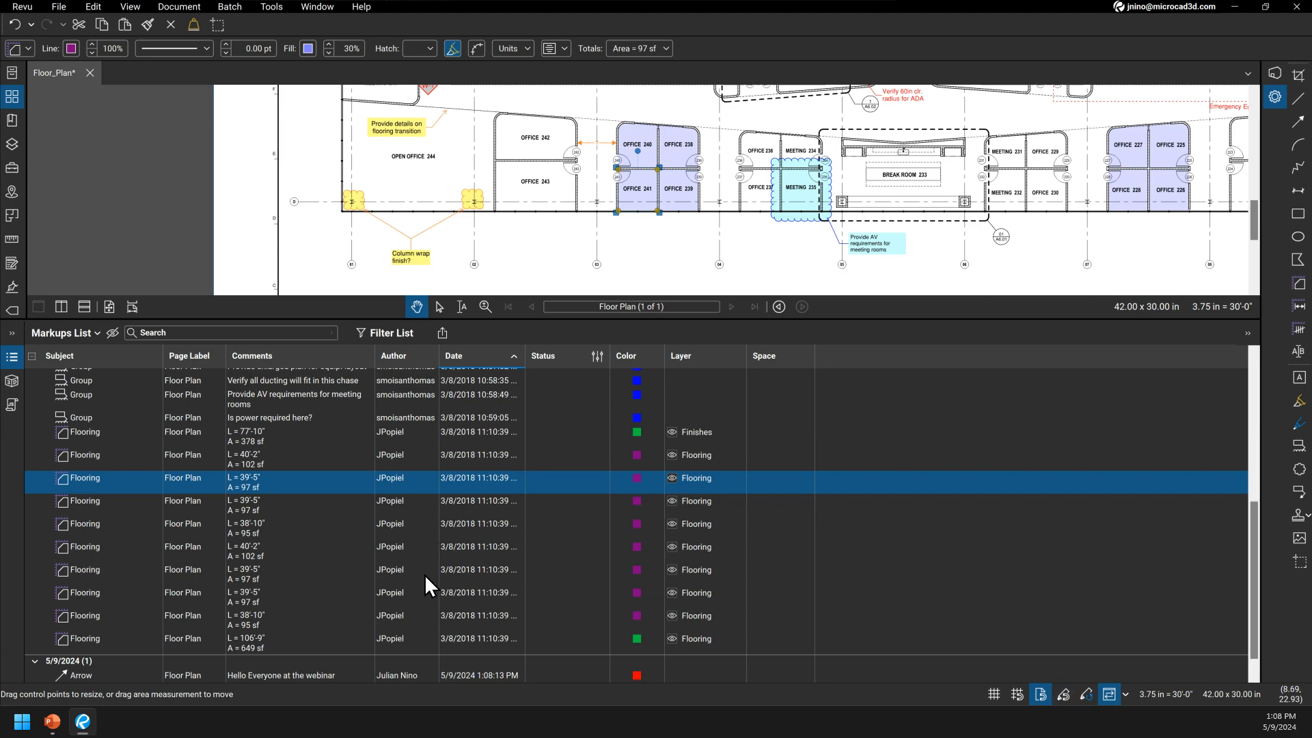
# Step: Set the arrow markup's status to Accepted, then select the green flooring markup on Conference 207 in the Markups List
pyautogui.scroll(10, 424, 579)
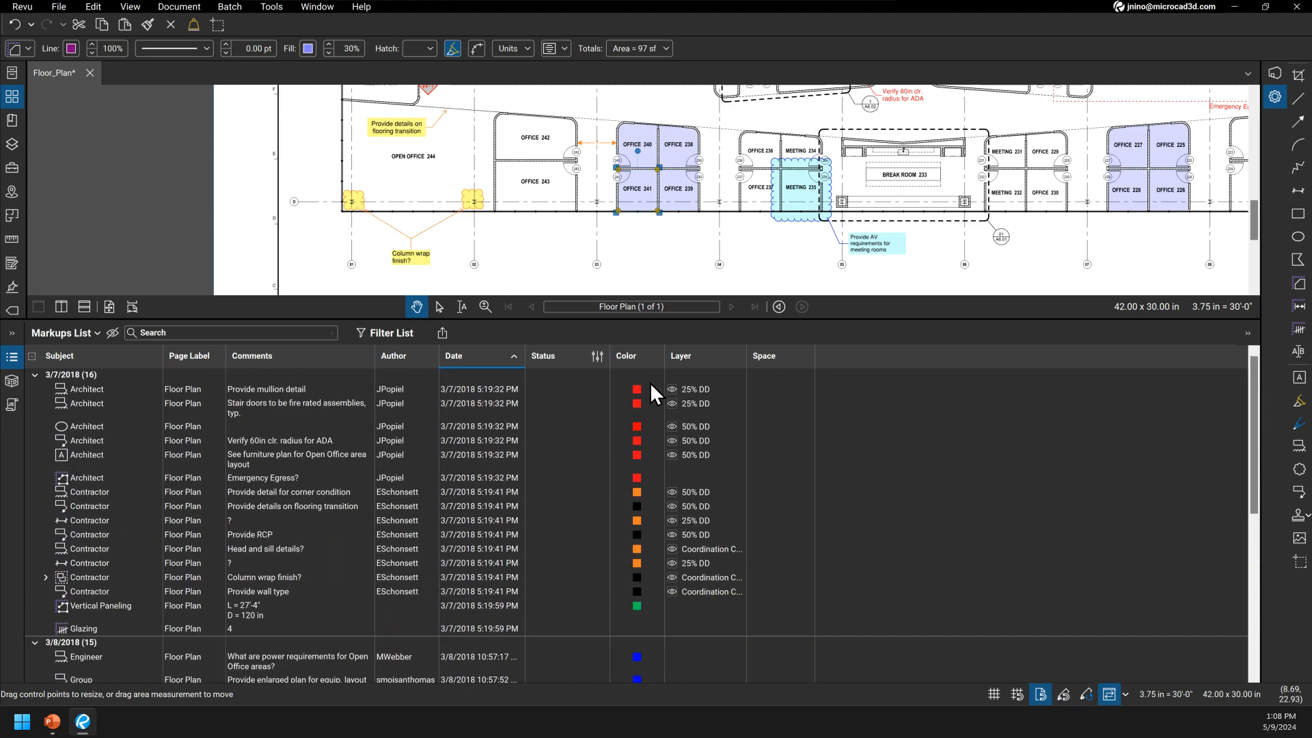
pyautogui.scroll(-10, 639, 410)
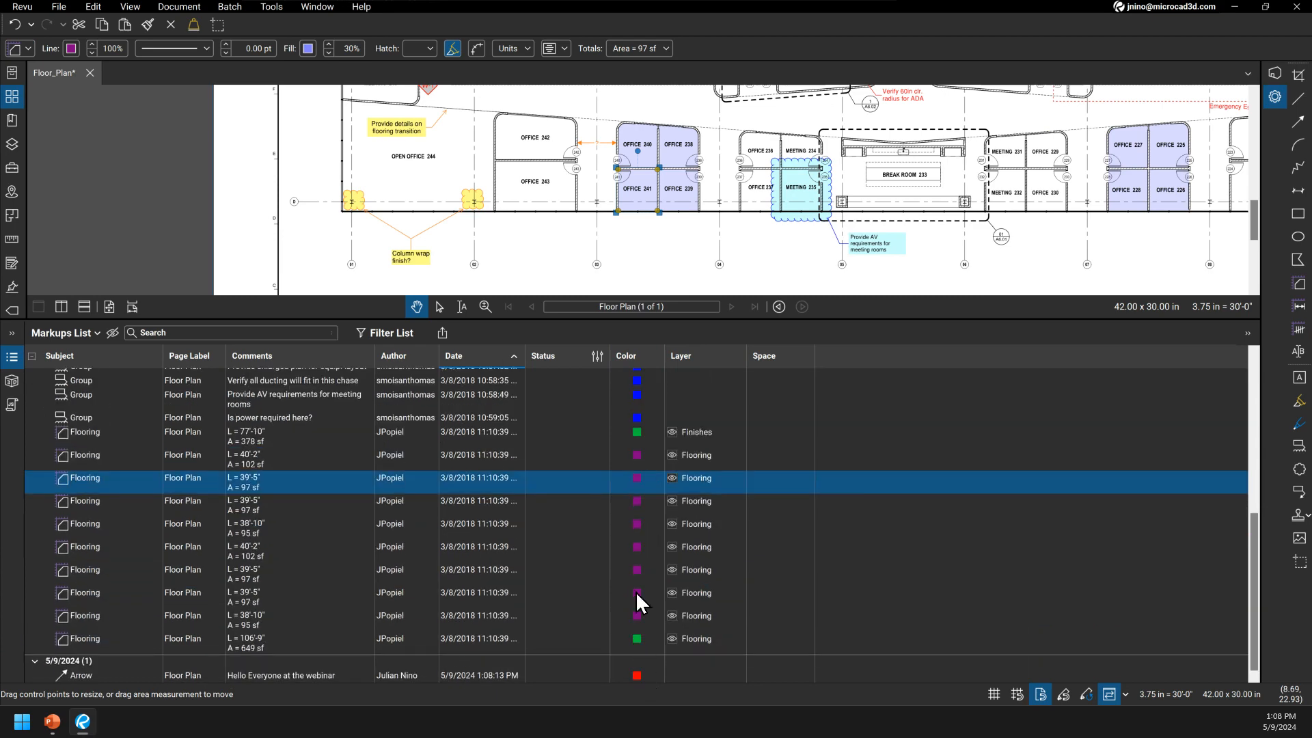
pyautogui.scroll(10, 636, 592)
pyautogui.scroll(-10, 638, 437)
pyautogui.click(568, 676)
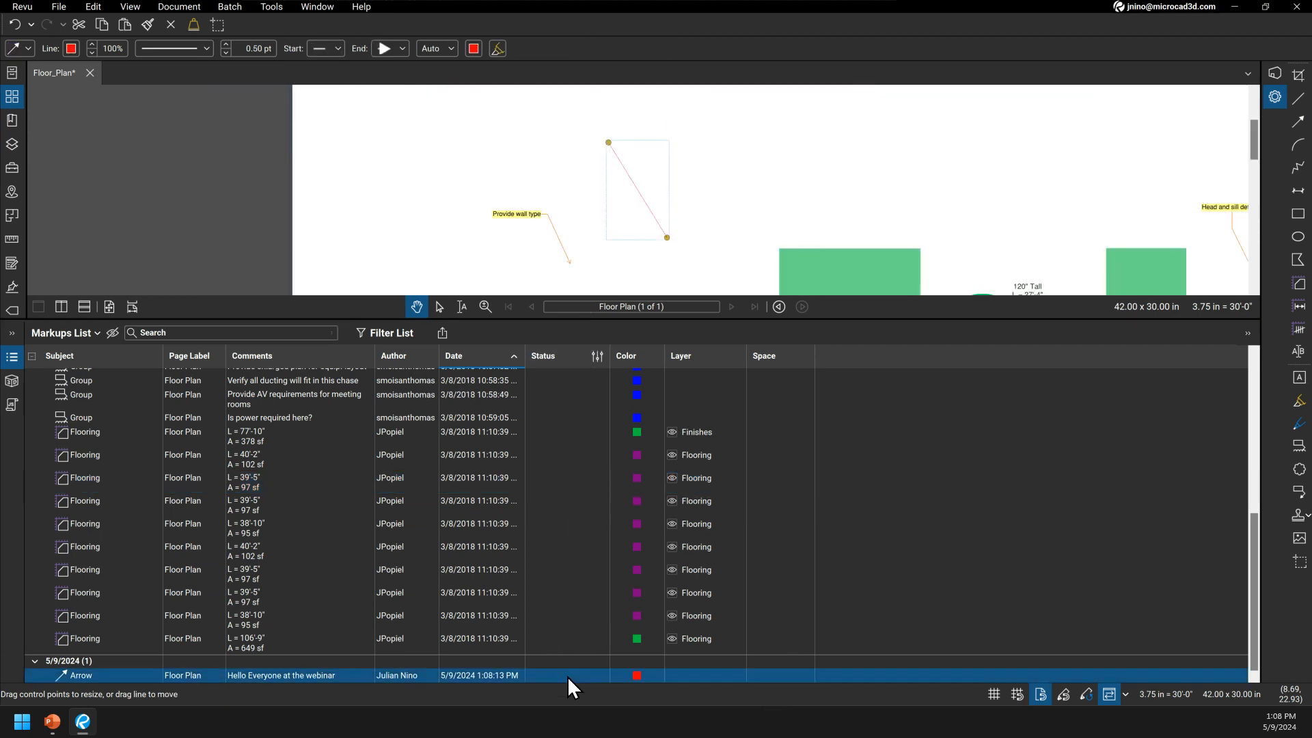
pyautogui.click(595, 354)
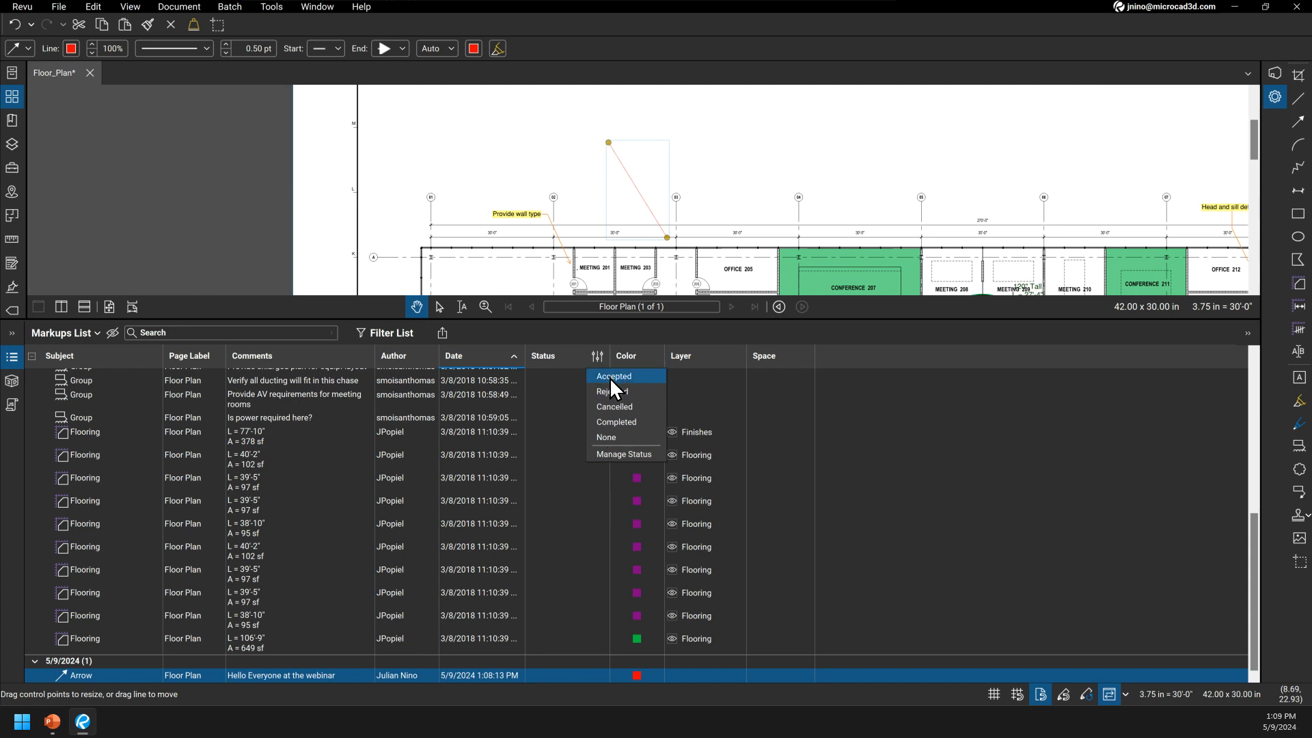
pyautogui.click(610, 378)
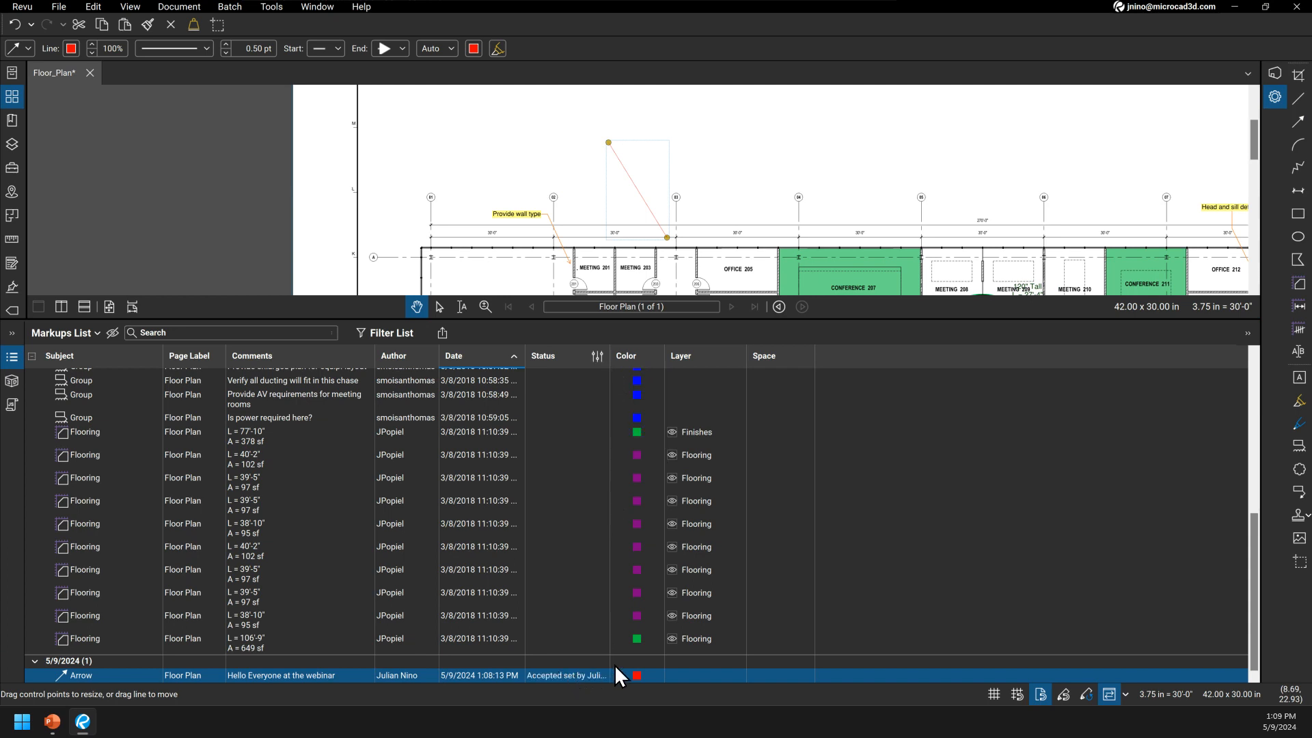
pyautogui.click(589, 640)
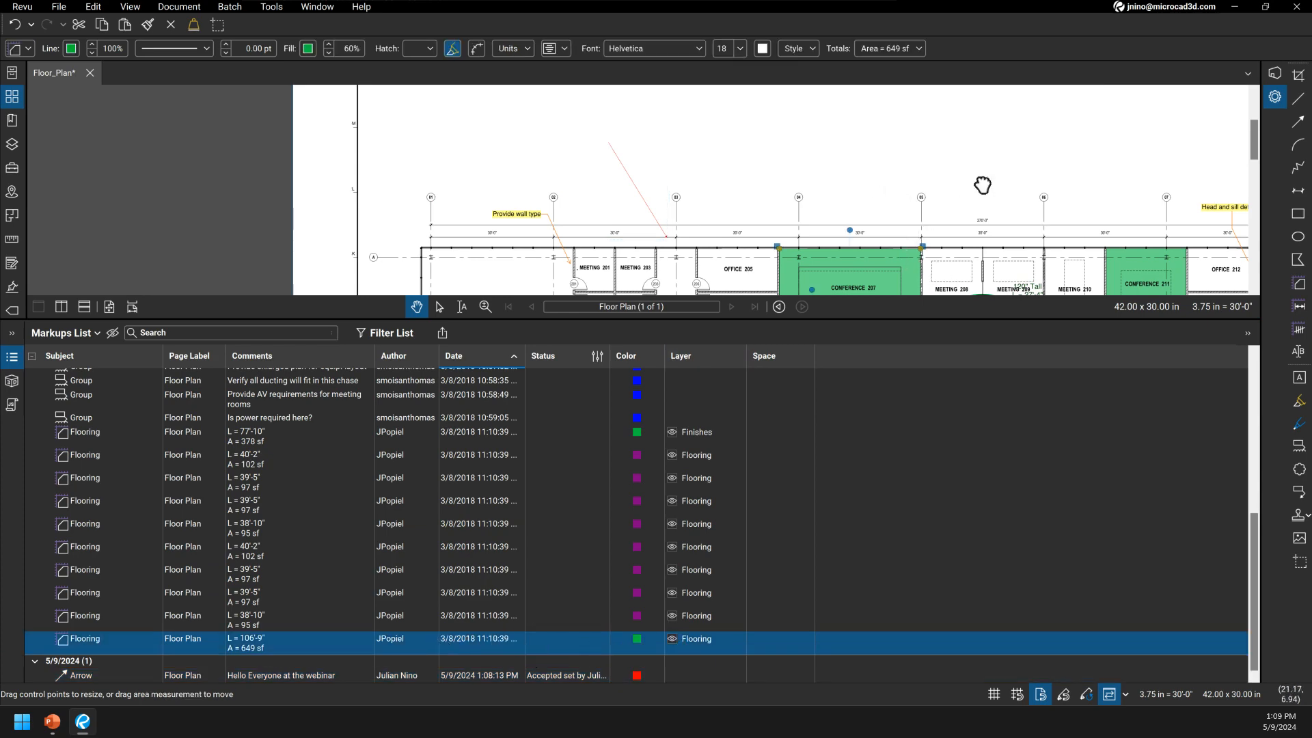
# Step: Set the status of the green flooring markup on Conference 207 to Rejected
pyautogui.moveTo(698, 154); pyautogui.dragTo(698, 208)
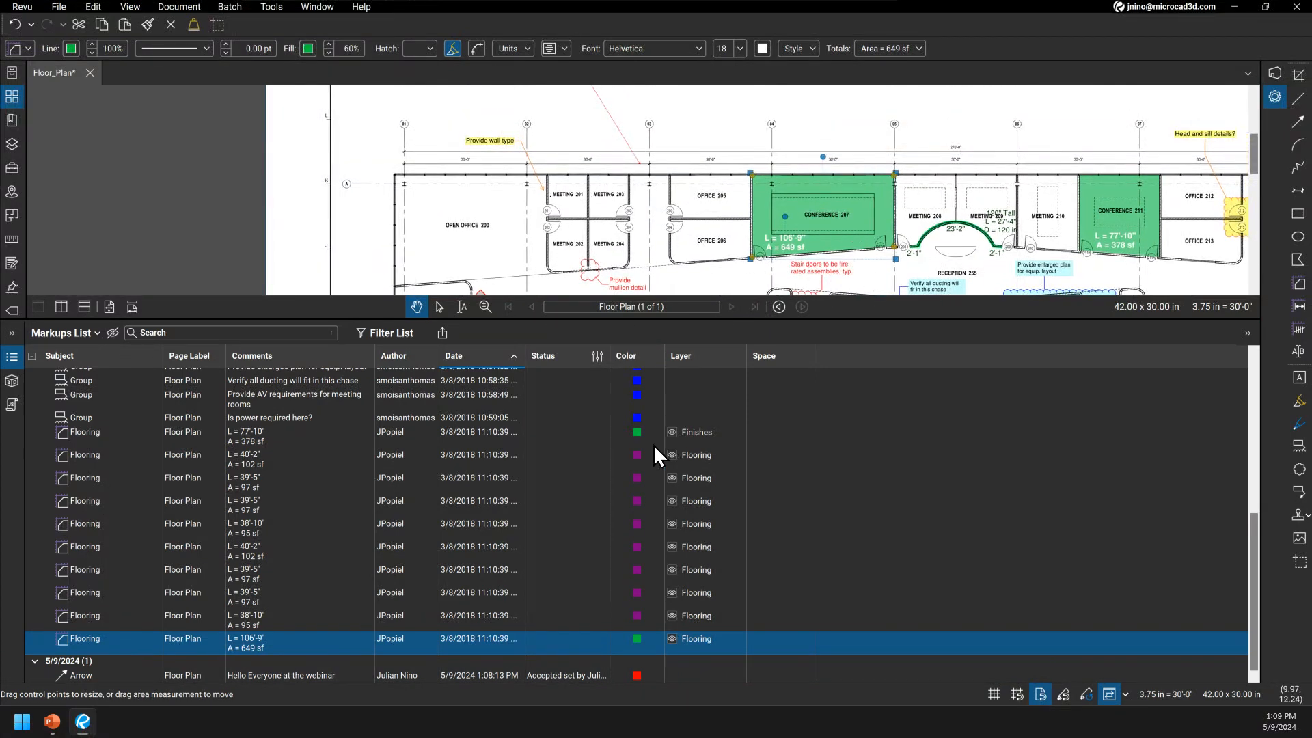
pyautogui.click(598, 356)
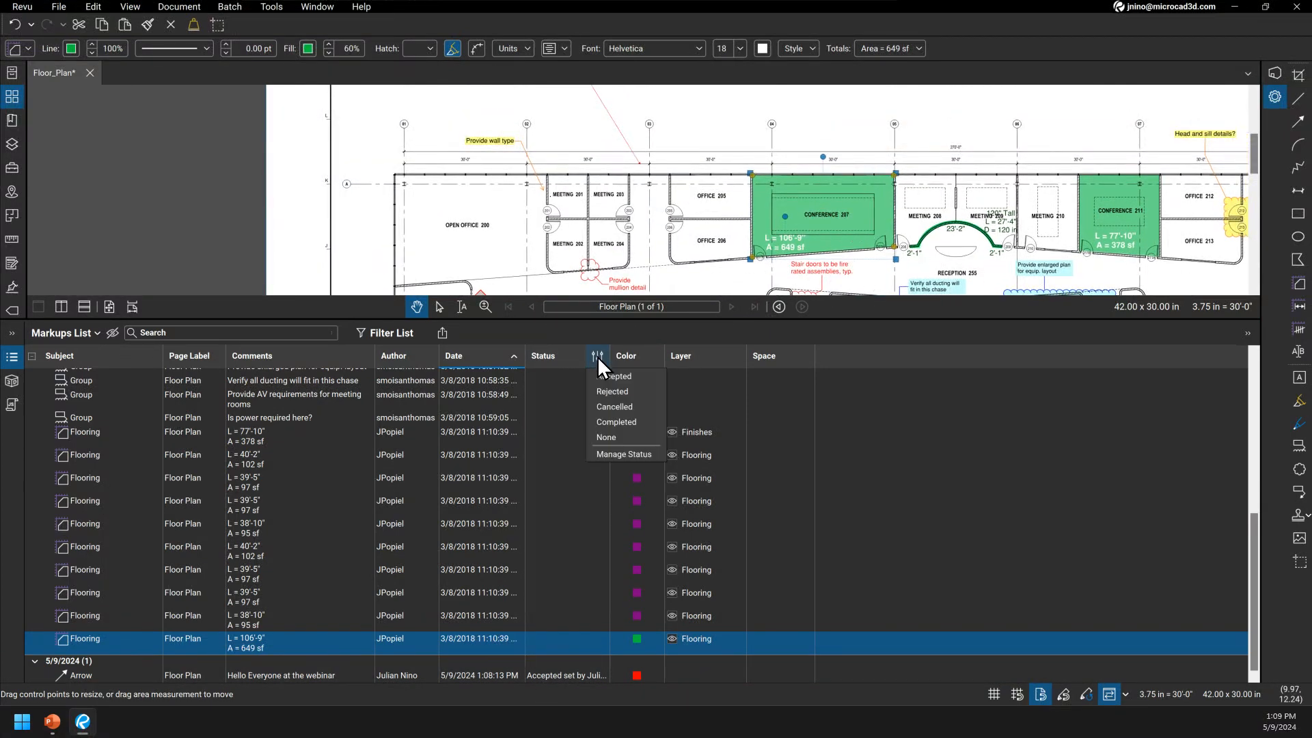
pyautogui.click(612, 392)
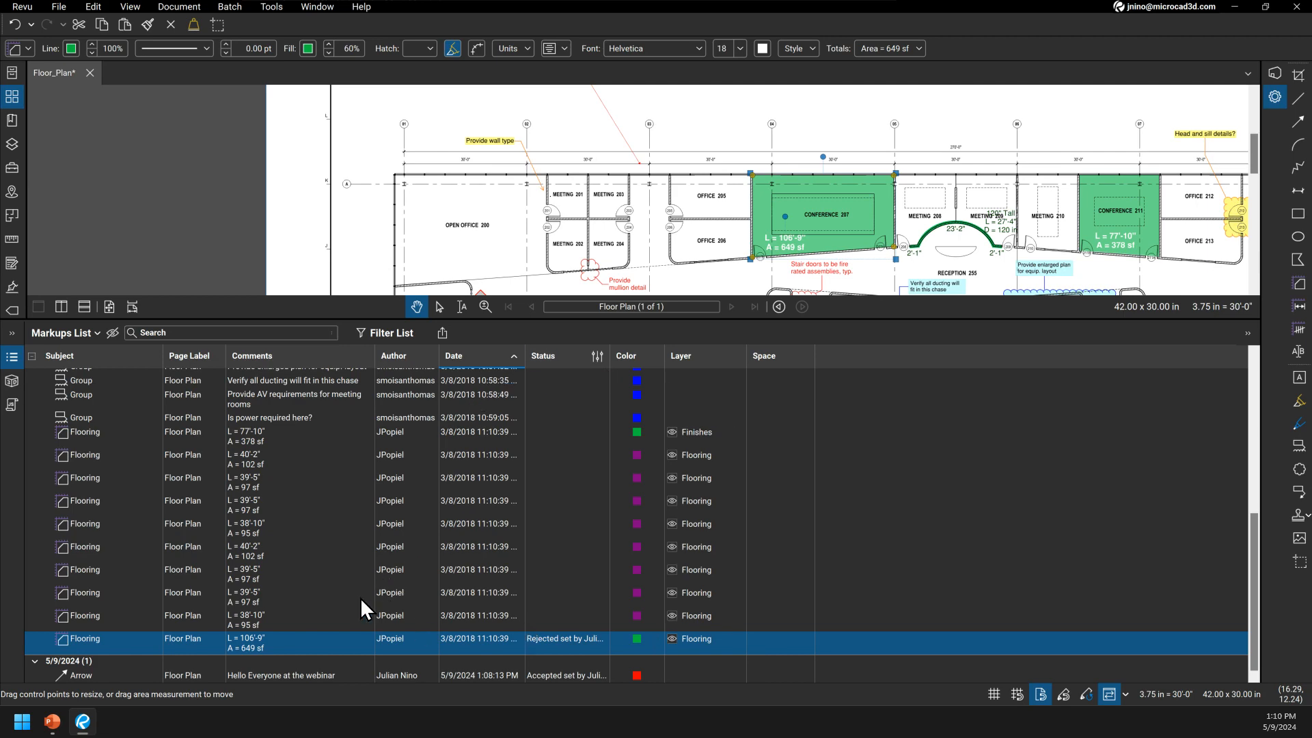
# Step: Turn on column filtering for the Markups List and open its saved-filter options
pyautogui.scroll(10, 359, 597)
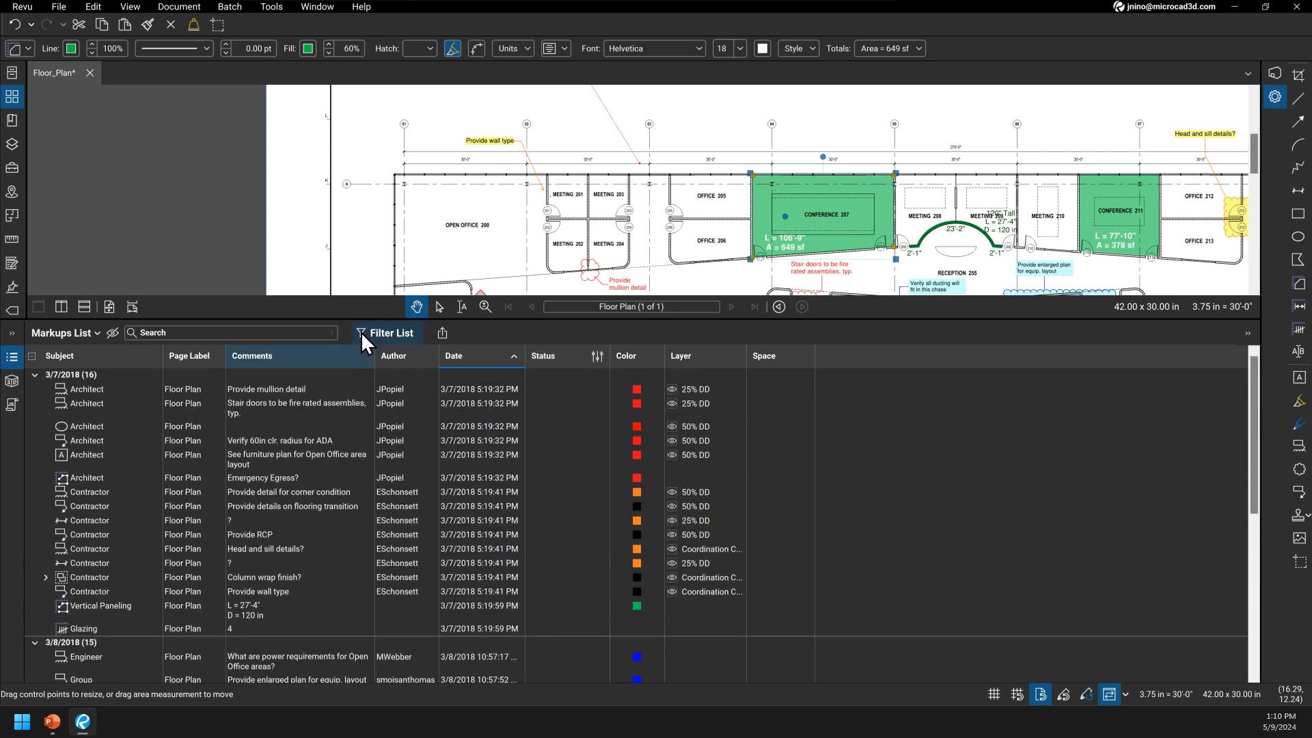
pyautogui.click(391, 333)
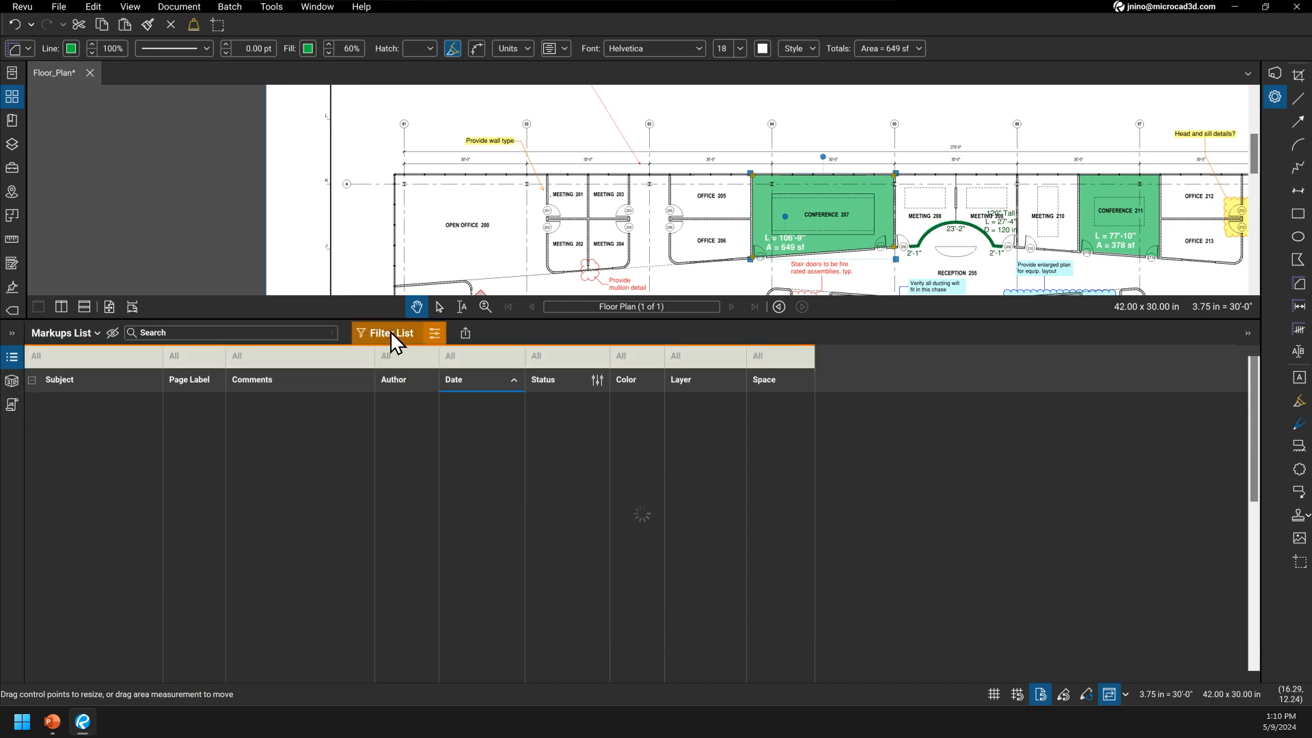
pyautogui.click(436, 334)
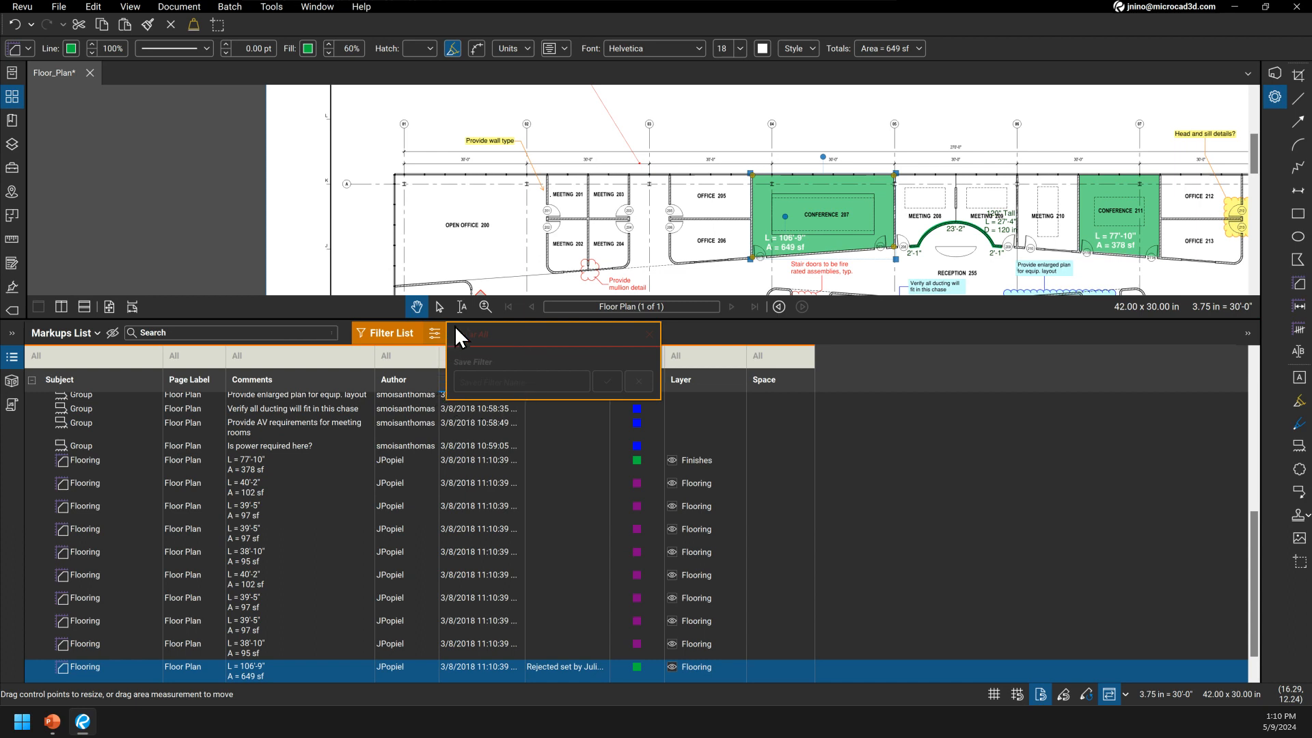
# Step: Try sorting the Markups List by its different columns, ending with the markups grouped by author
pyautogui.click(400, 379)
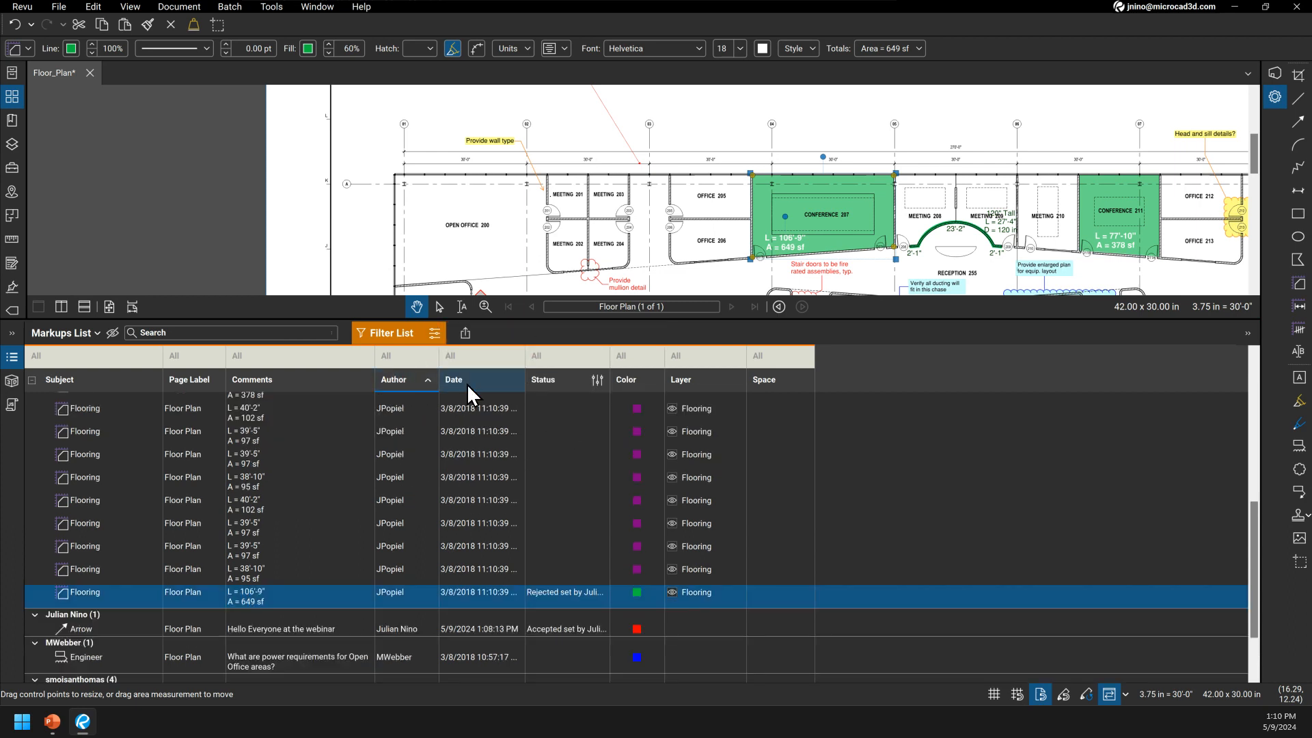
pyautogui.click(561, 380)
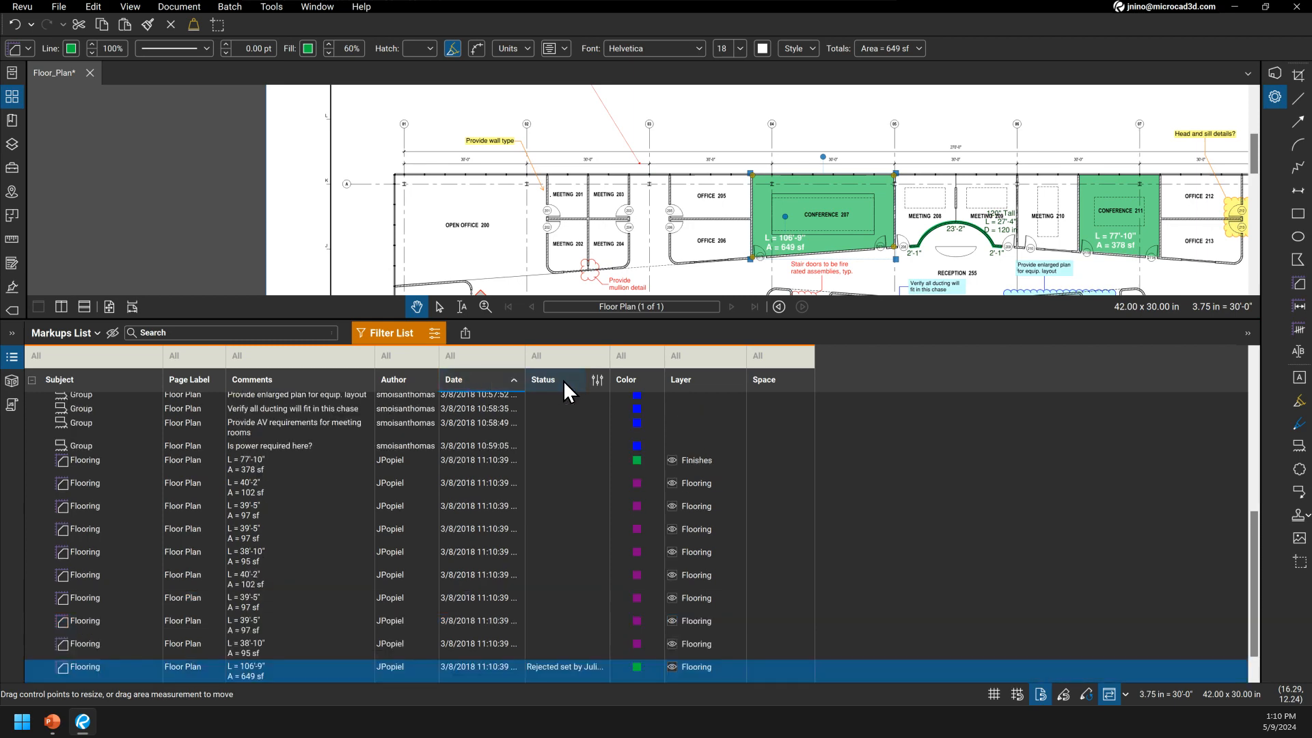
pyautogui.click(645, 379)
pyautogui.click(686, 379)
pyautogui.click(779, 379)
pyautogui.click(393, 380)
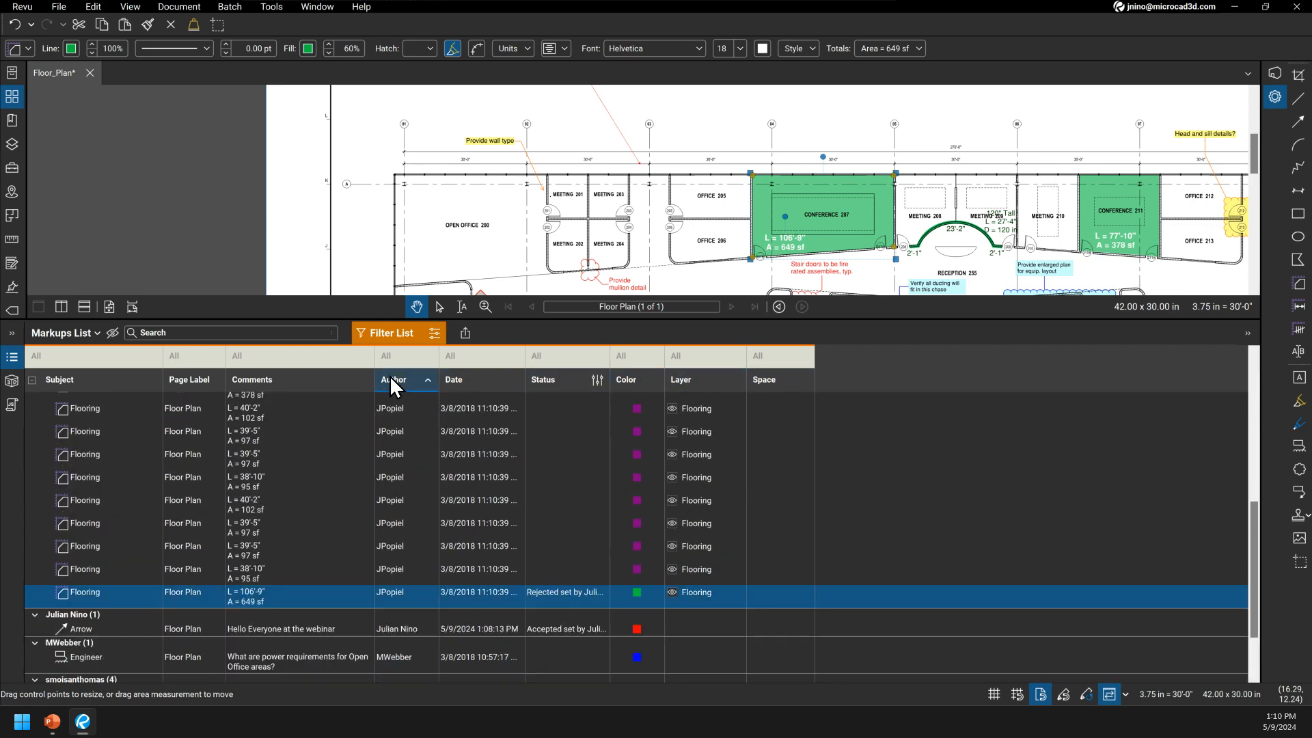
# Step: Review the markups grouped by author, and return the Markups List to sorting by date
pyautogui.scroll(10, 397, 681)
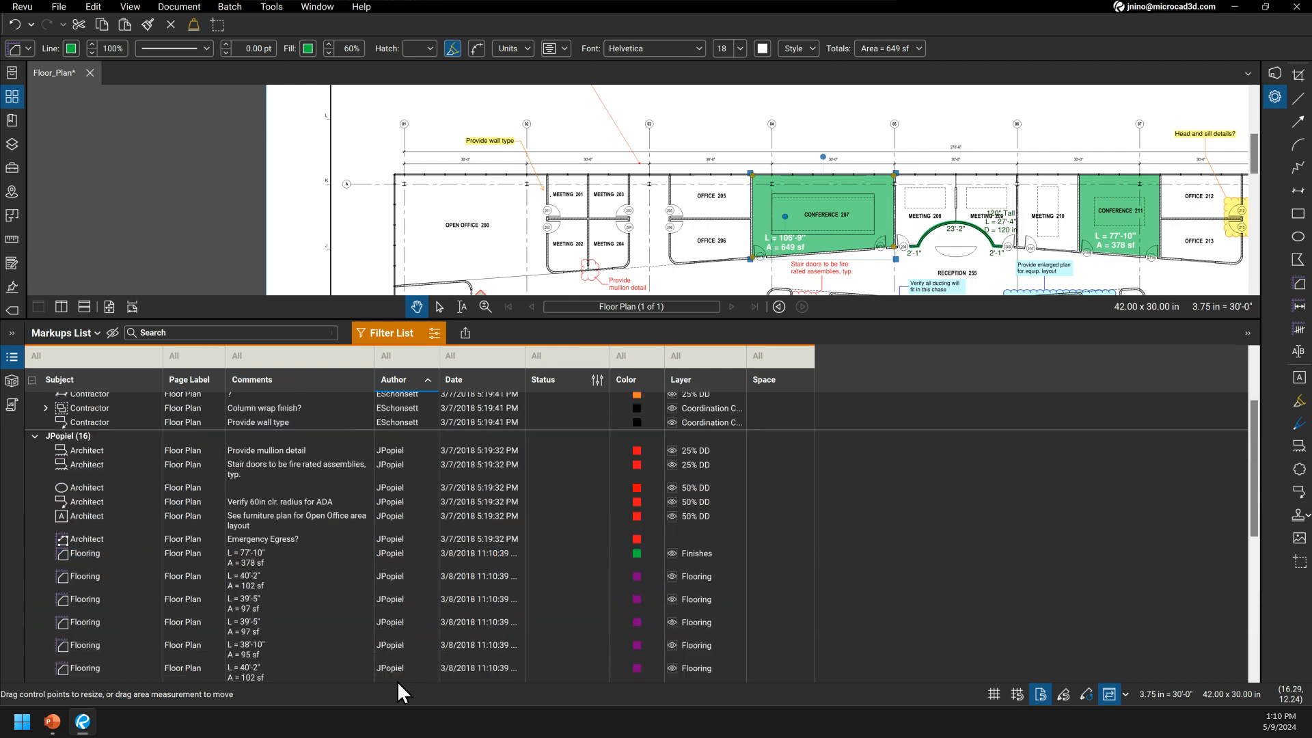
pyautogui.scroll(-10, 387, 522)
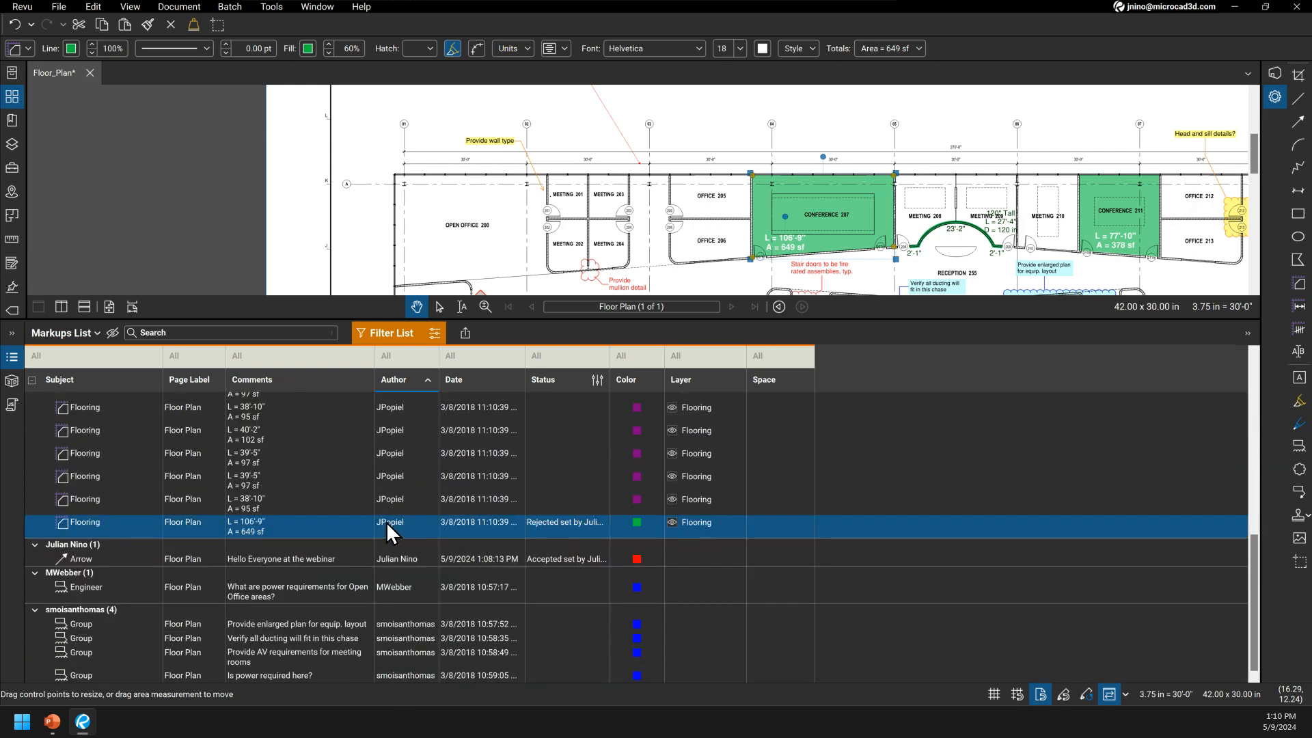
pyautogui.scroll(10, 386, 522)
pyautogui.click(492, 389)
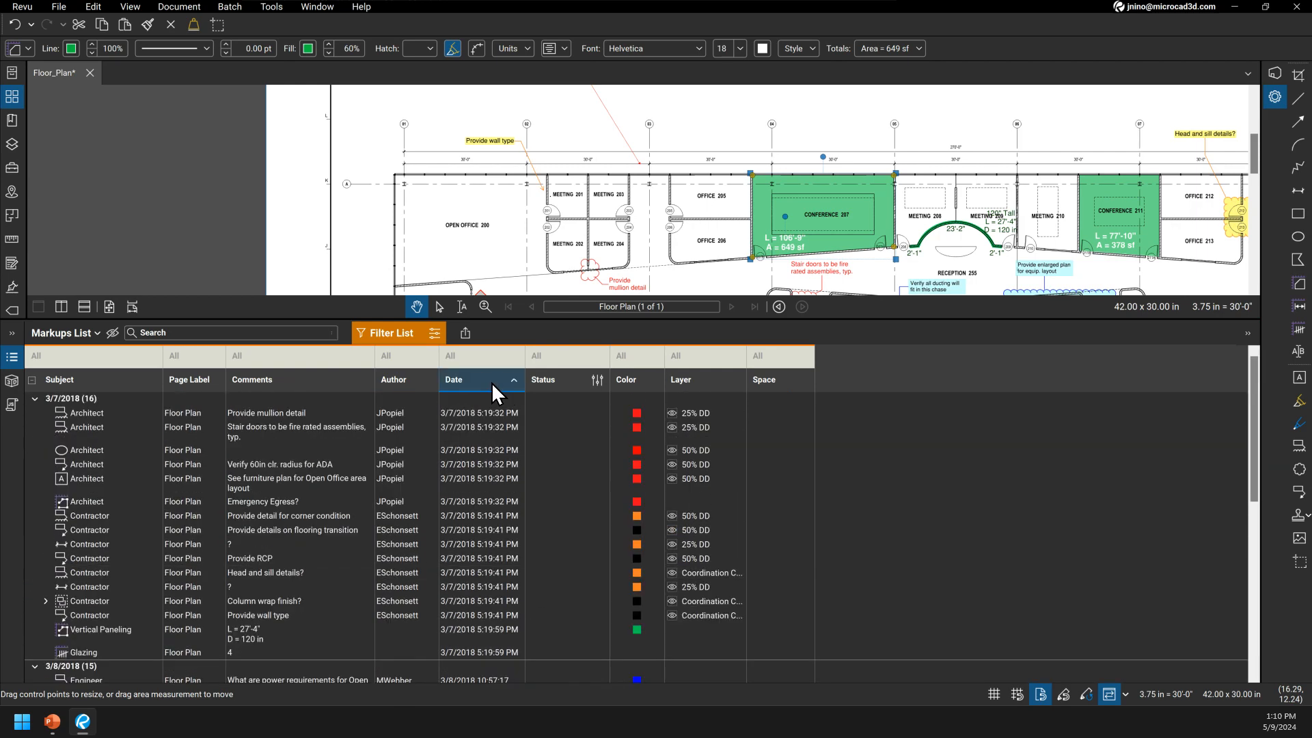
# Step: Search the Markups List for the reviewer's first name
pyautogui.click(200, 328)
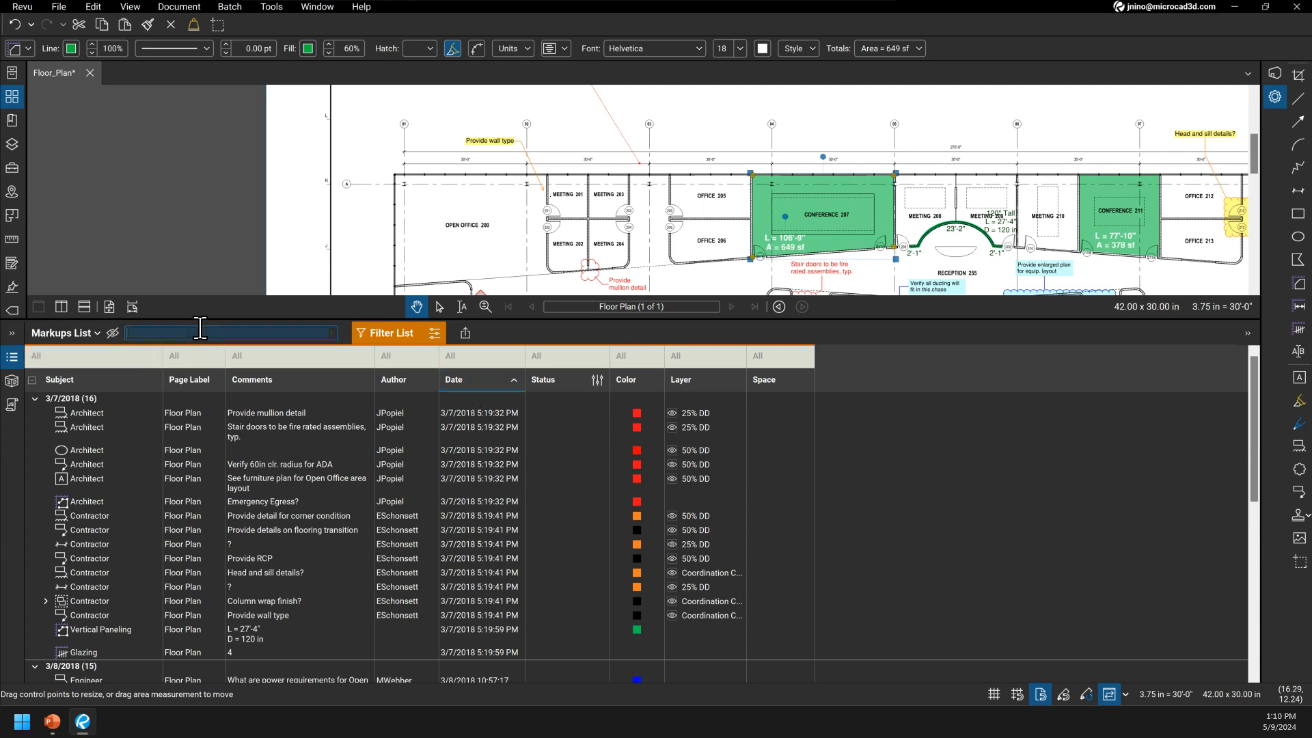
pyautogui.write('ju')
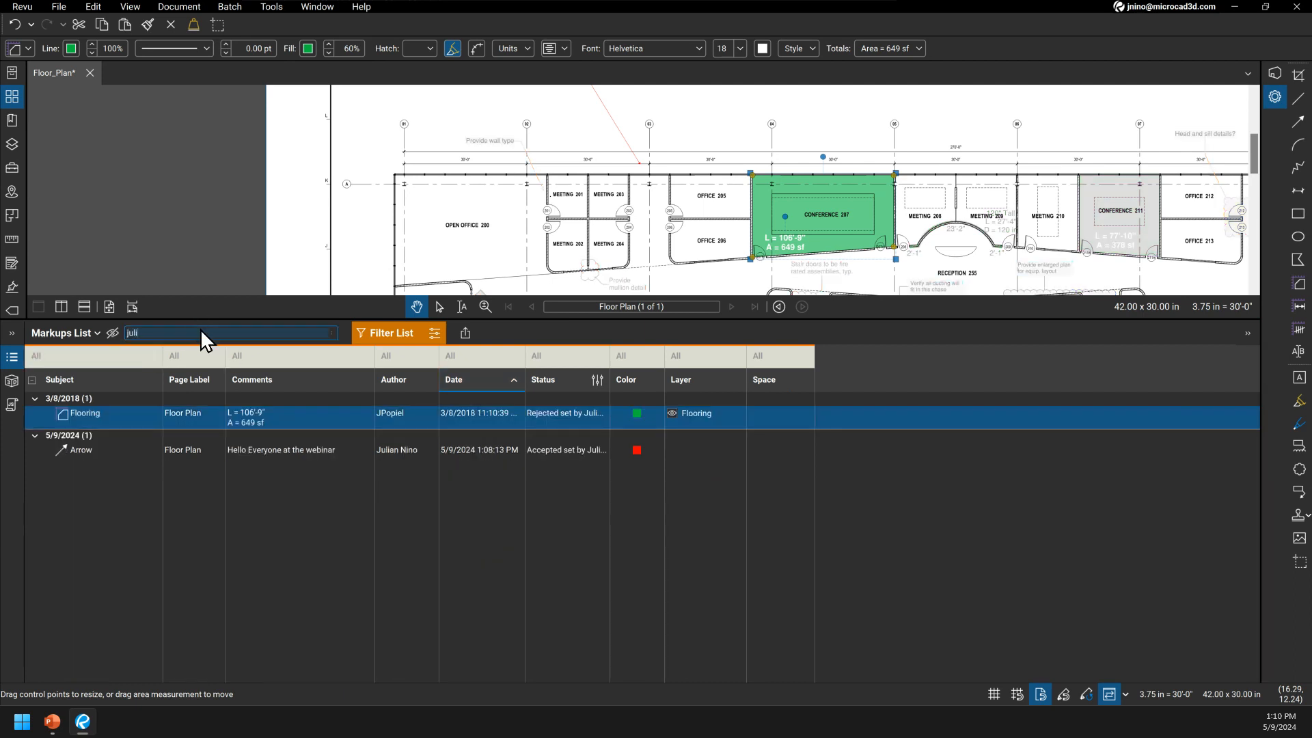
pyautogui.write('lia')
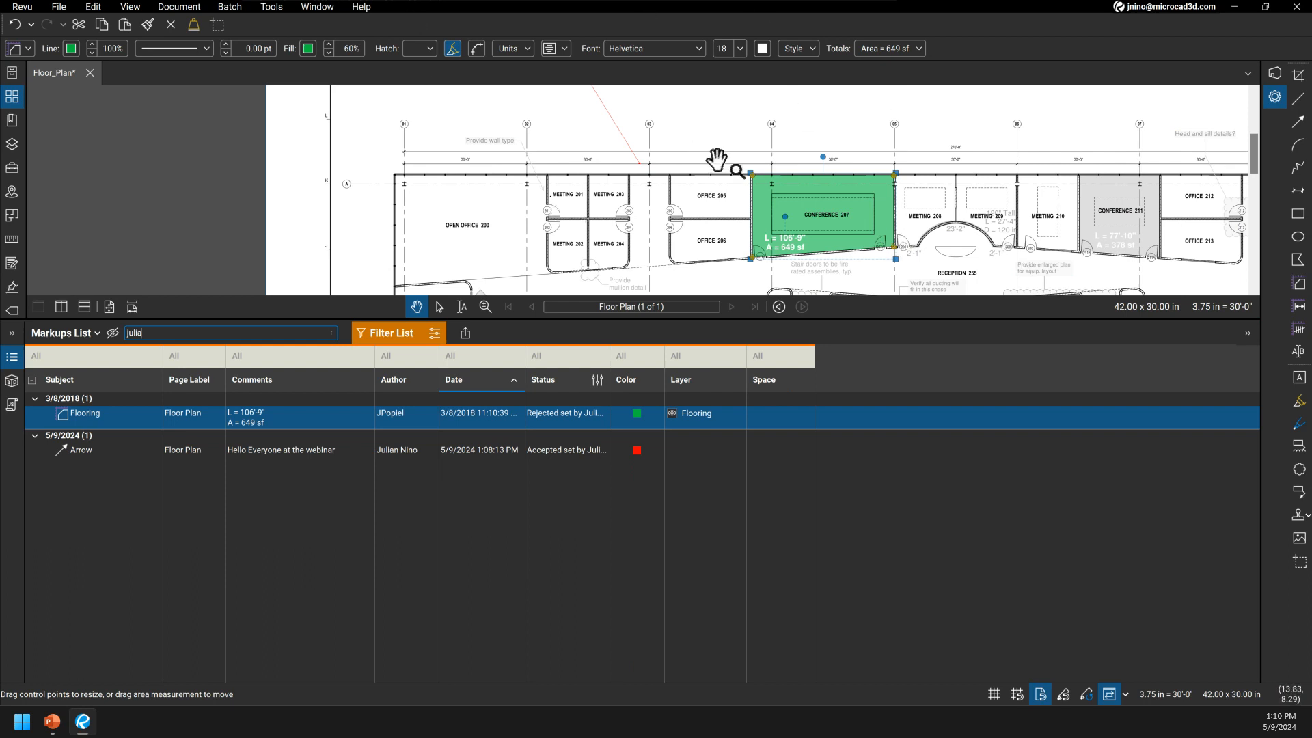
# Step: Shrink the Markups List pane to show the matching markups on the whole floor plan, and deselect the flooring markup
pyautogui.moveTo(978, 203)
pyautogui.mouseDown()
pyautogui.moveTo(888, 154)
pyautogui.moveTo(843, 77)
pyautogui.mouseUp()
pyautogui.scroll(-2, 794, 180)
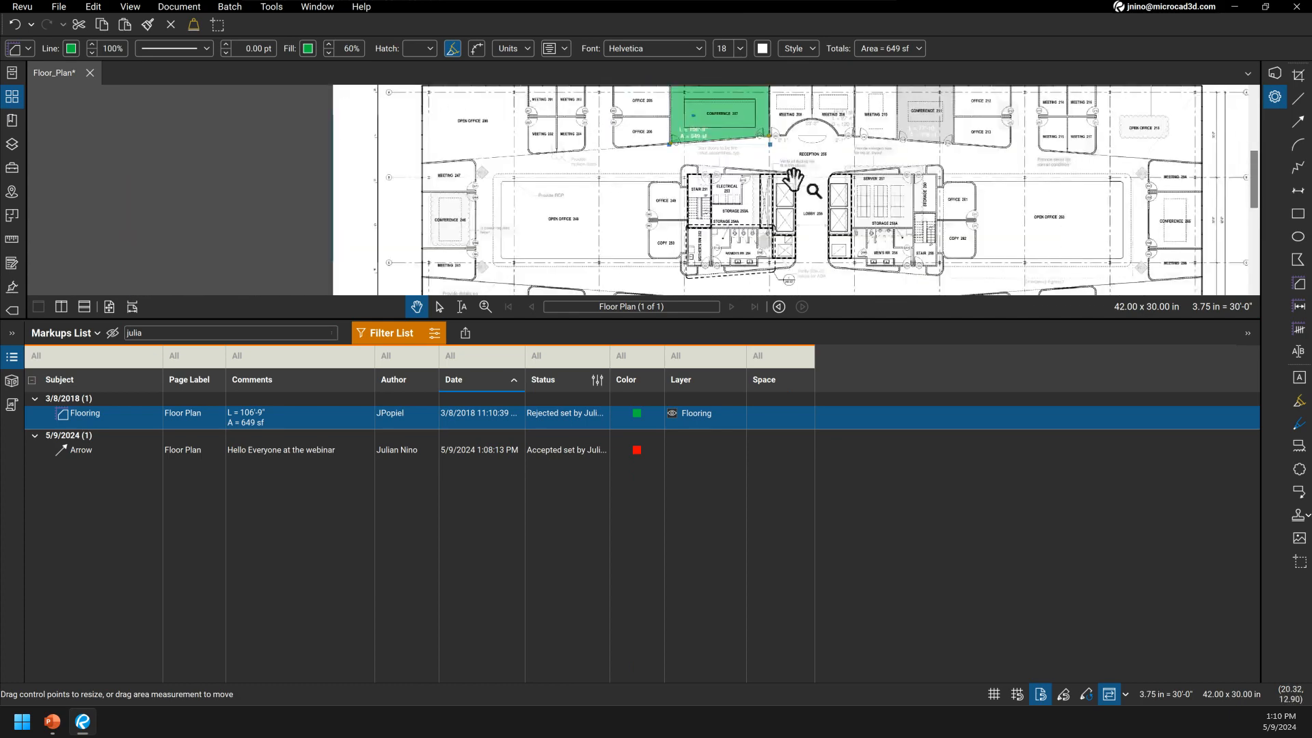
pyautogui.scroll(-4, 793, 179)
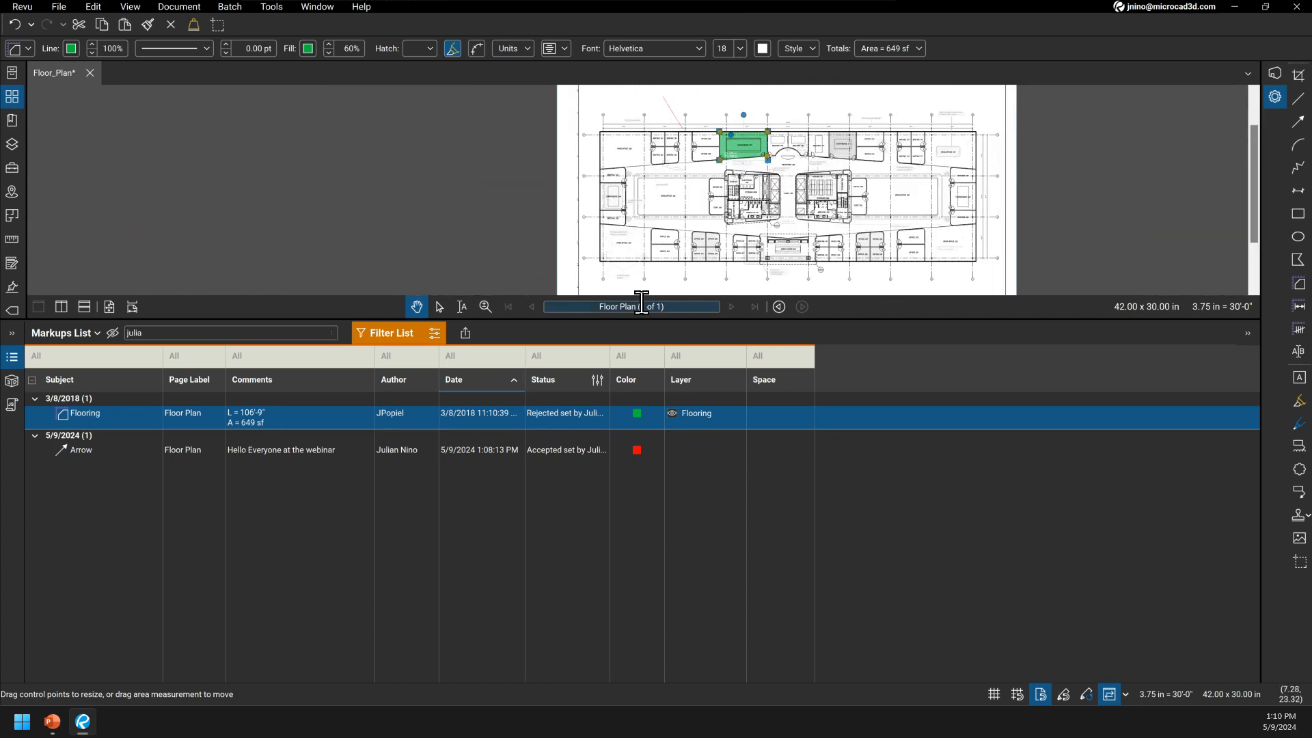
pyautogui.moveTo(643, 319); pyautogui.dragTo(654, 540)
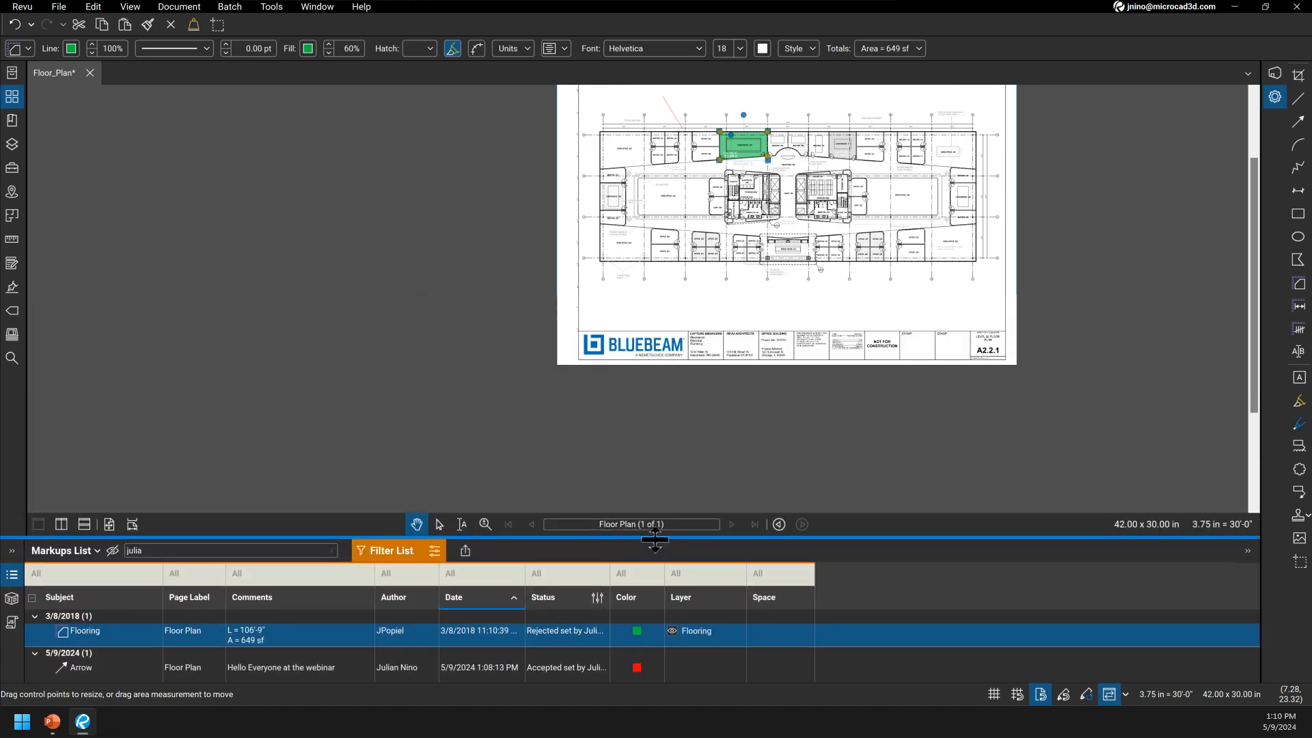
pyautogui.scroll(4, 806, 268)
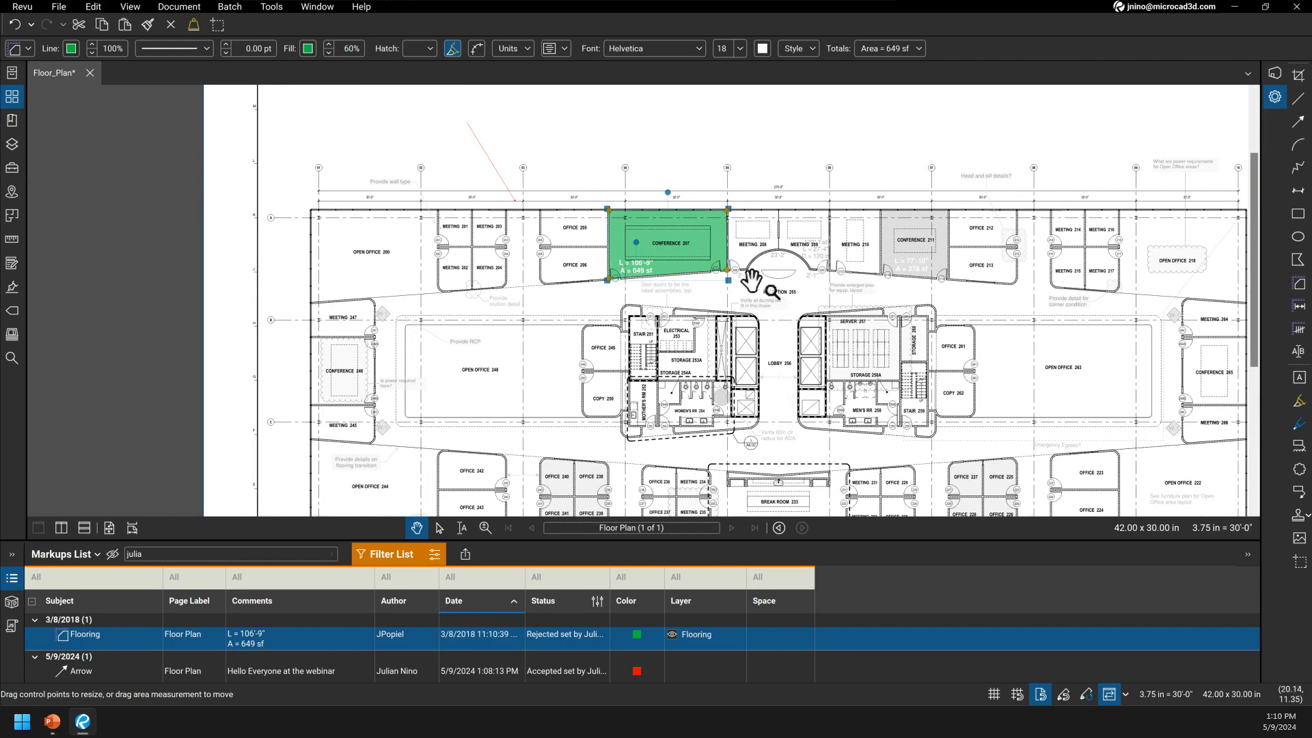
pyautogui.scroll(-2, 752, 286)
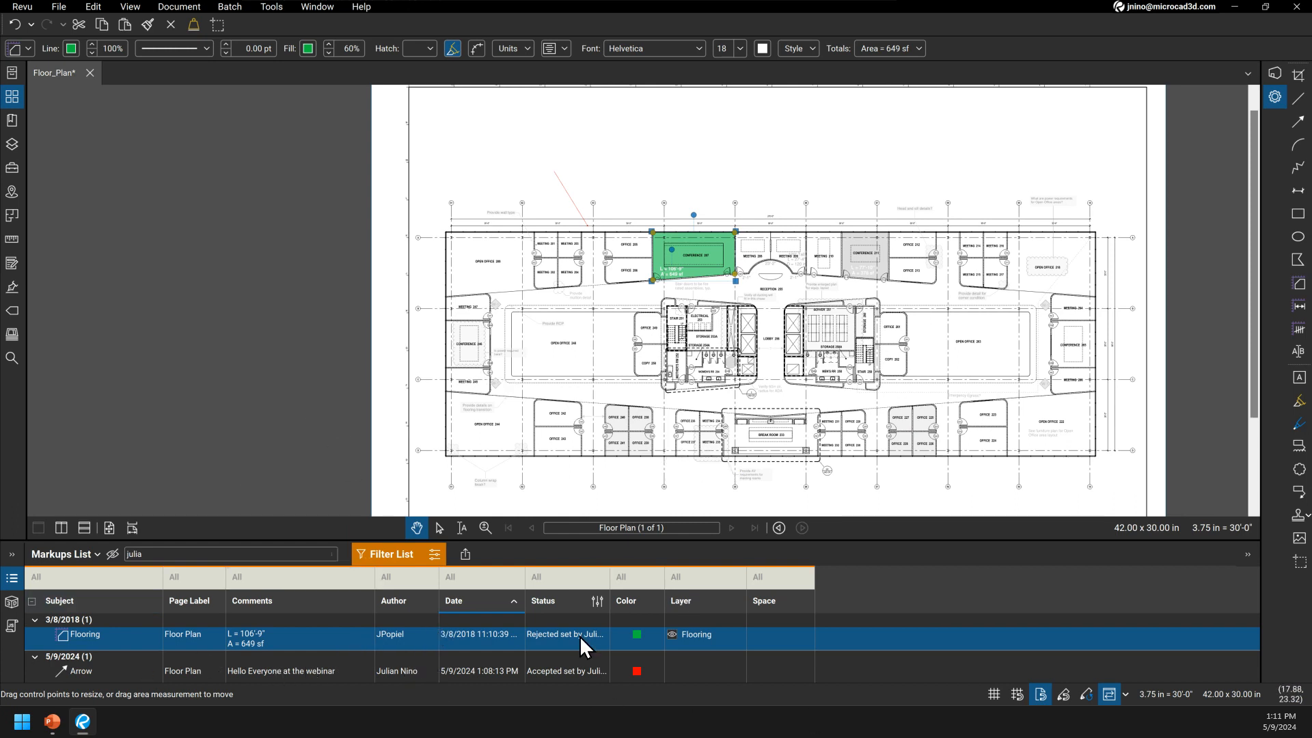
pyautogui.click(632, 306)
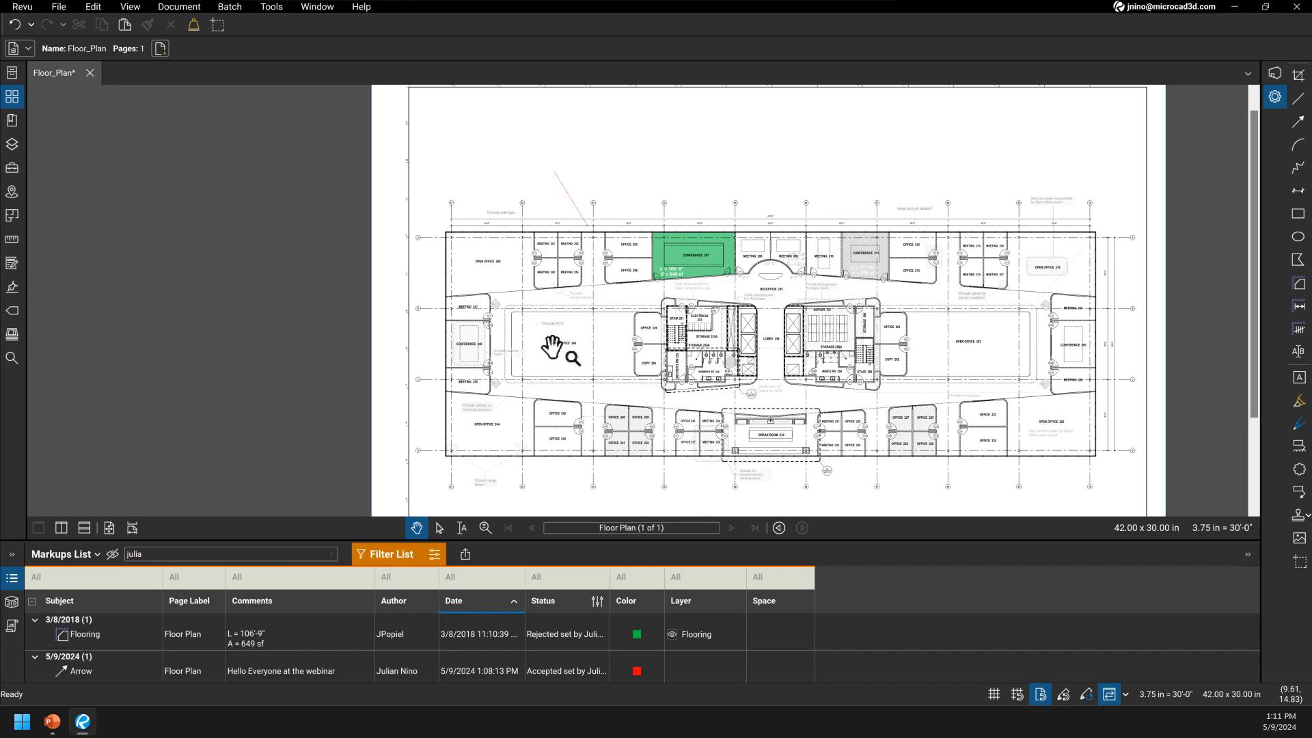
# Step: Replace the Markups List search term with "contra" to isolate the contractor's markups
pyautogui.doubleClick(220, 554)
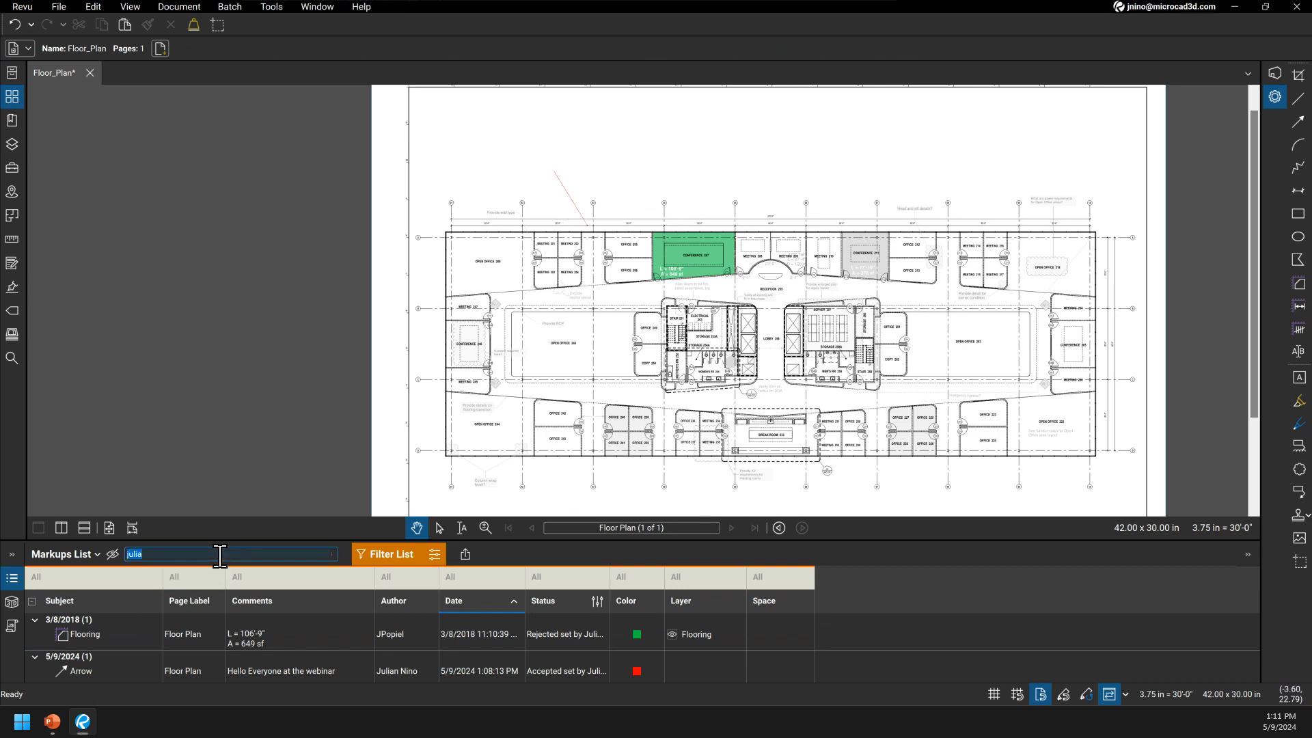
pyautogui.write('con')
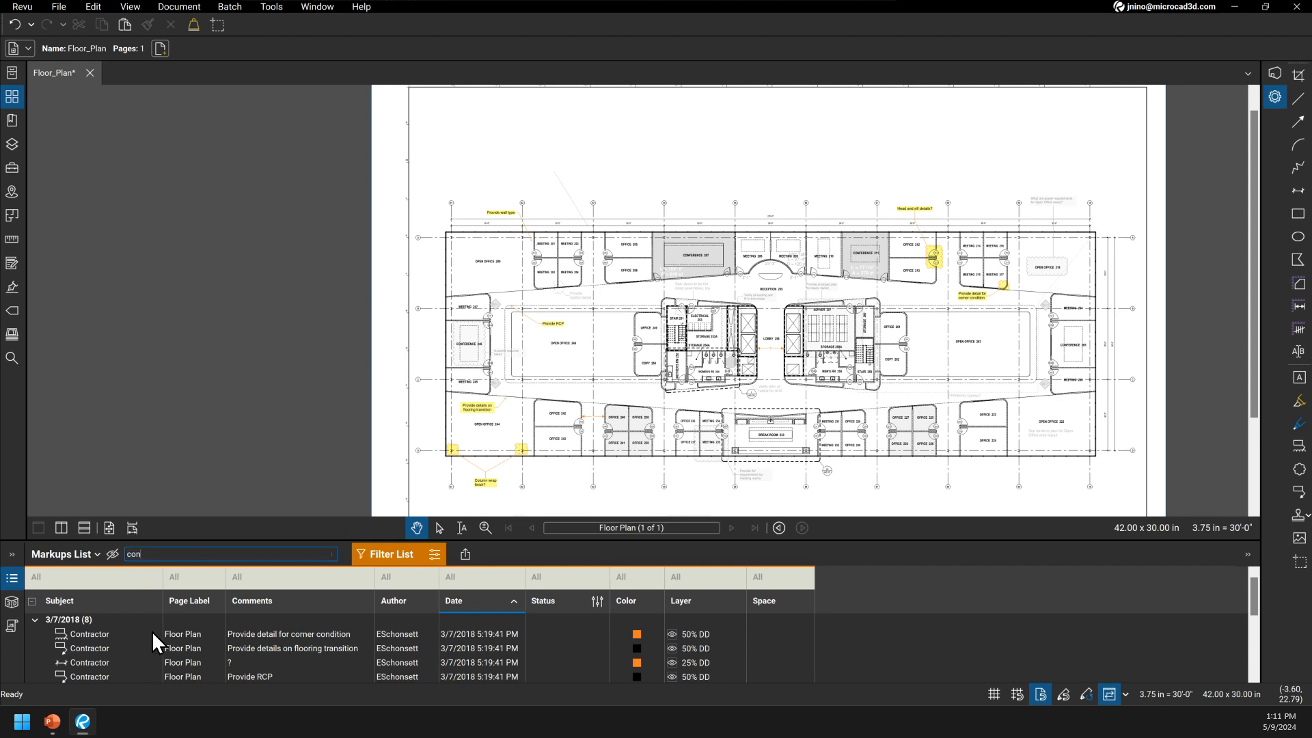
pyautogui.click(150, 551)
pyautogui.write('t')
# Step: Examine the contractor's markups across the floor plan and their matching entries in the Markups List
pyautogui.scroll(5, 504, 200)
pyautogui.scroll(-5, 981, 257)
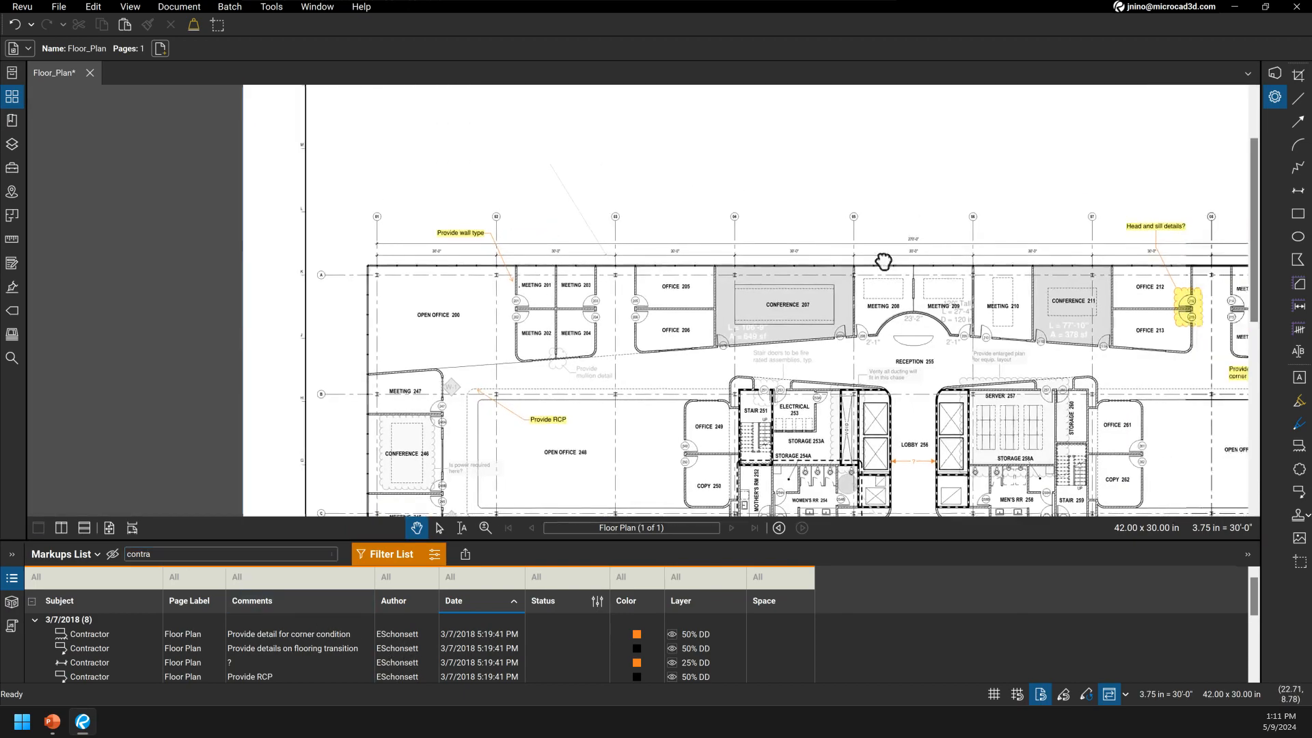
pyautogui.scroll(4, 914, 219)
pyautogui.scroll(-6, 928, 423)
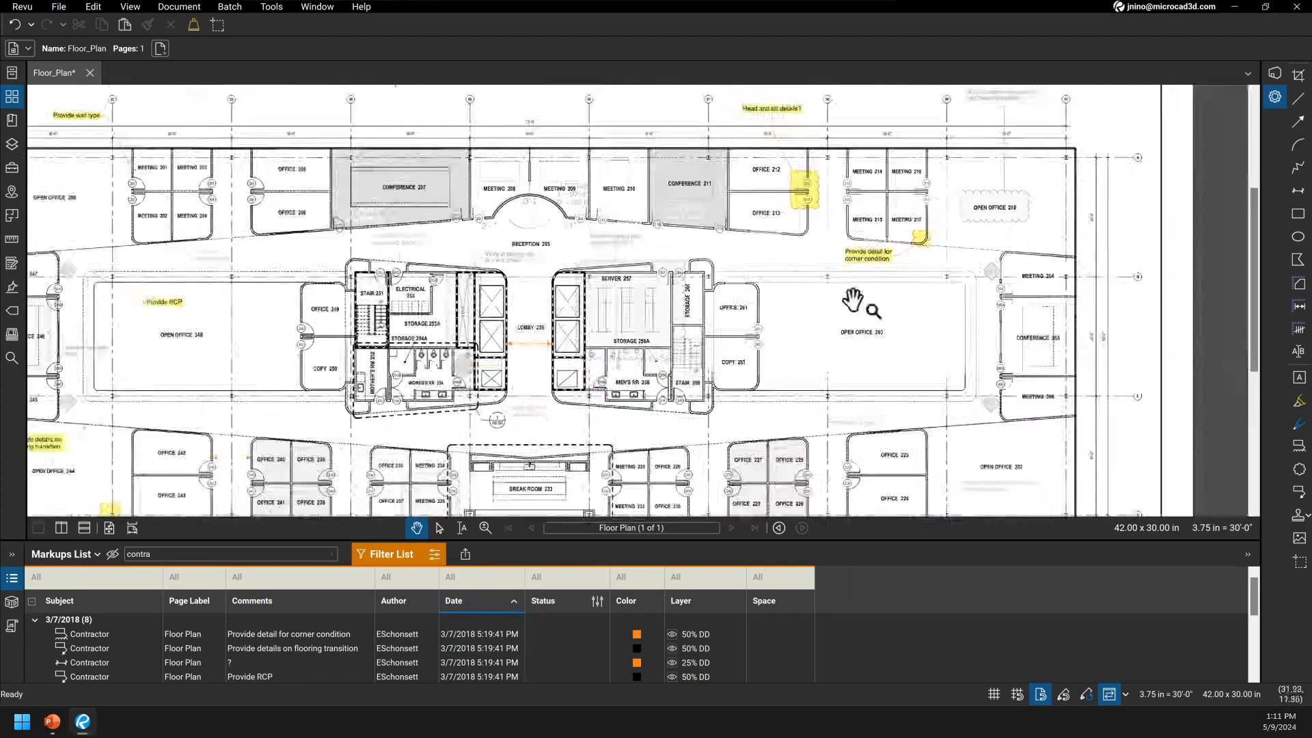
pyautogui.scroll(1, 645, 387)
pyautogui.scroll(5, 252, 410)
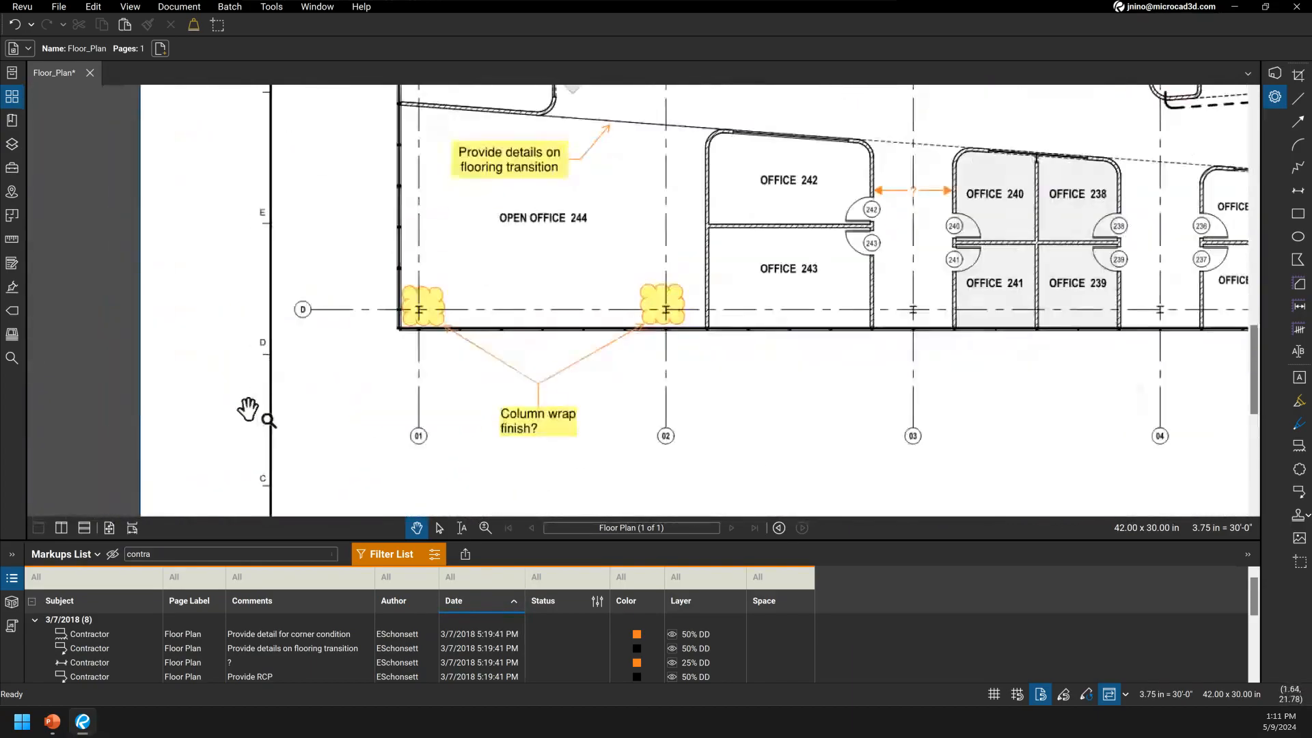
pyautogui.scroll(-4, 731, 273)
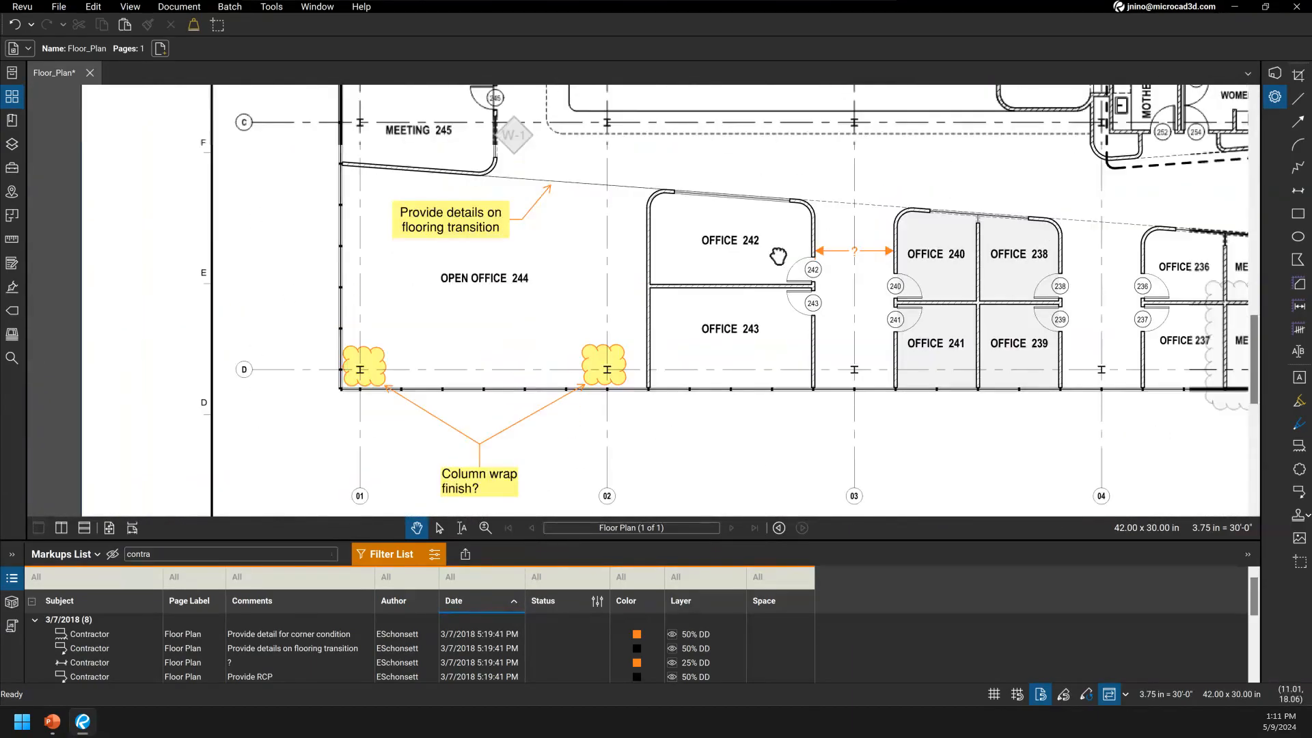
pyautogui.moveTo(451, 242); pyautogui.dragTo(536, 458)
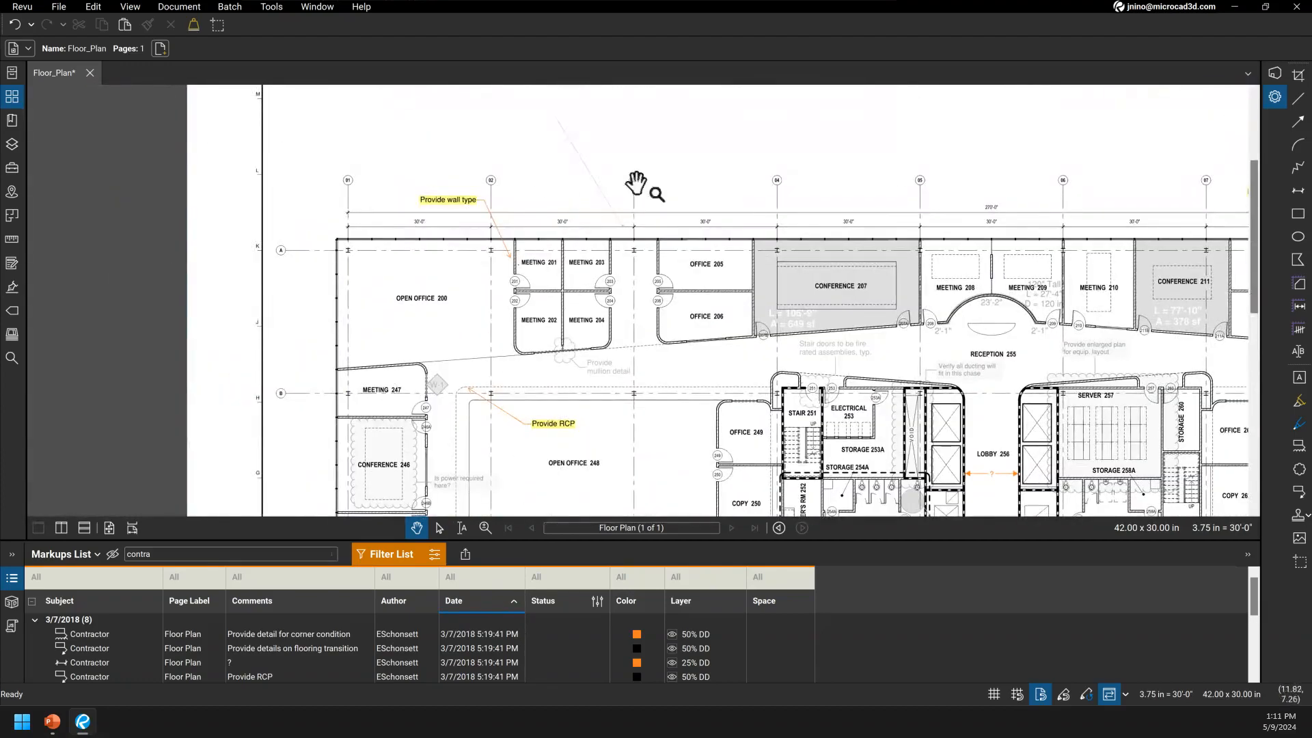
pyautogui.scroll(2, 991, 239)
pyautogui.moveTo(1060, 319); pyautogui.dragTo(589, 154)
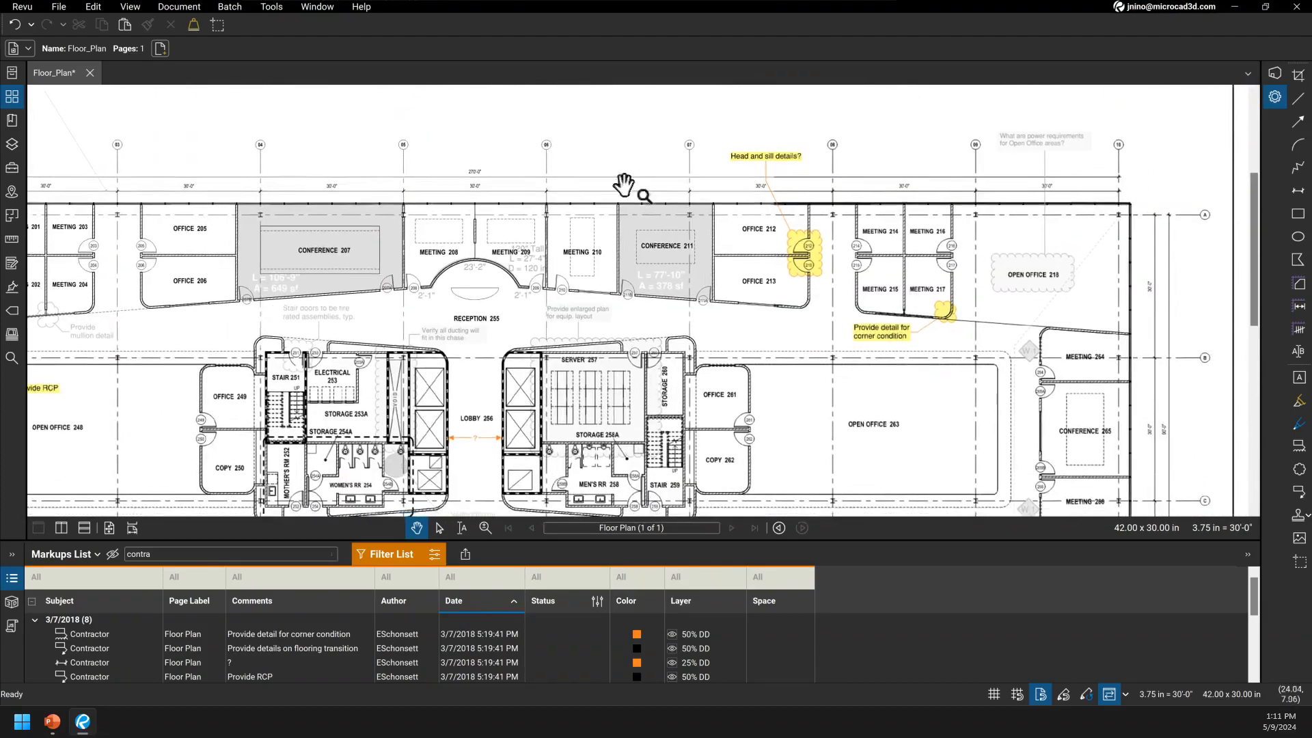
pyautogui.moveTo(873, 283); pyautogui.dragTo(919, 109)
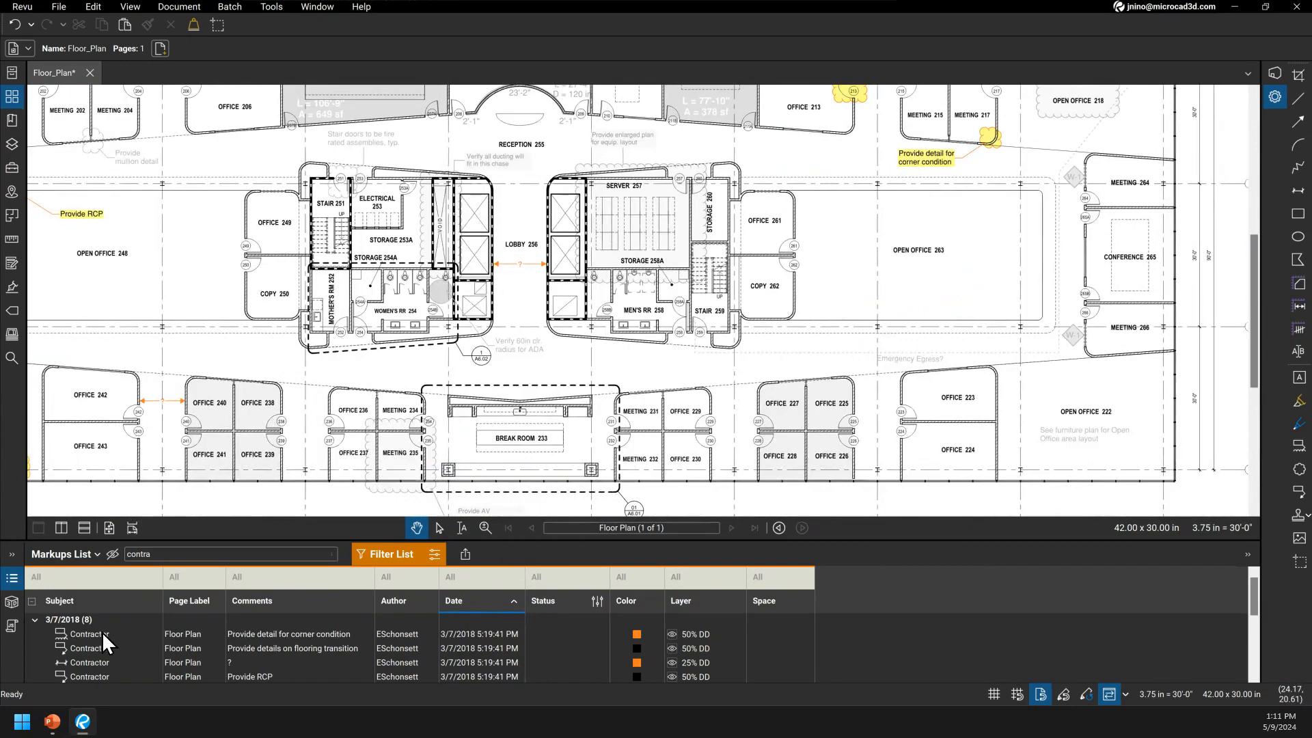
pyautogui.scroll(-3, 77, 674)
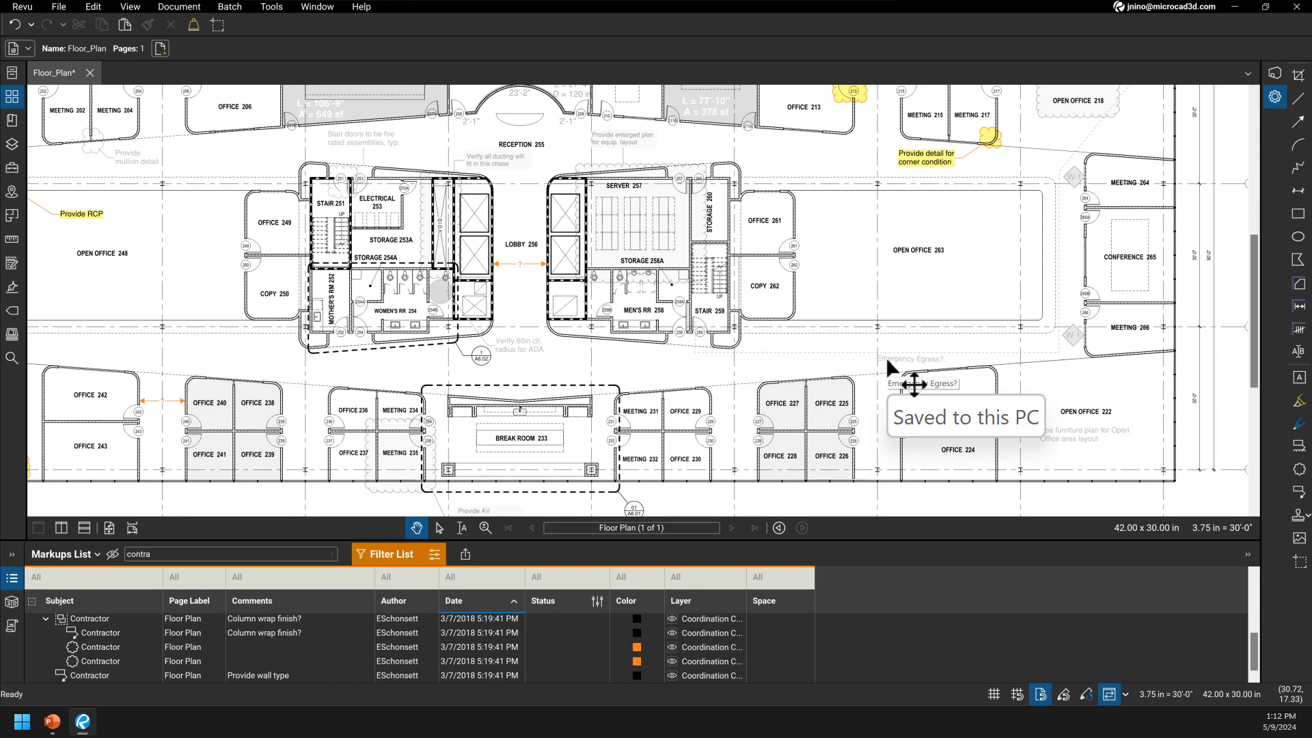
# Step: Clear the Markups List search filter and start a PDF summary of the floor plan's markups
pyautogui.click(414, 555)
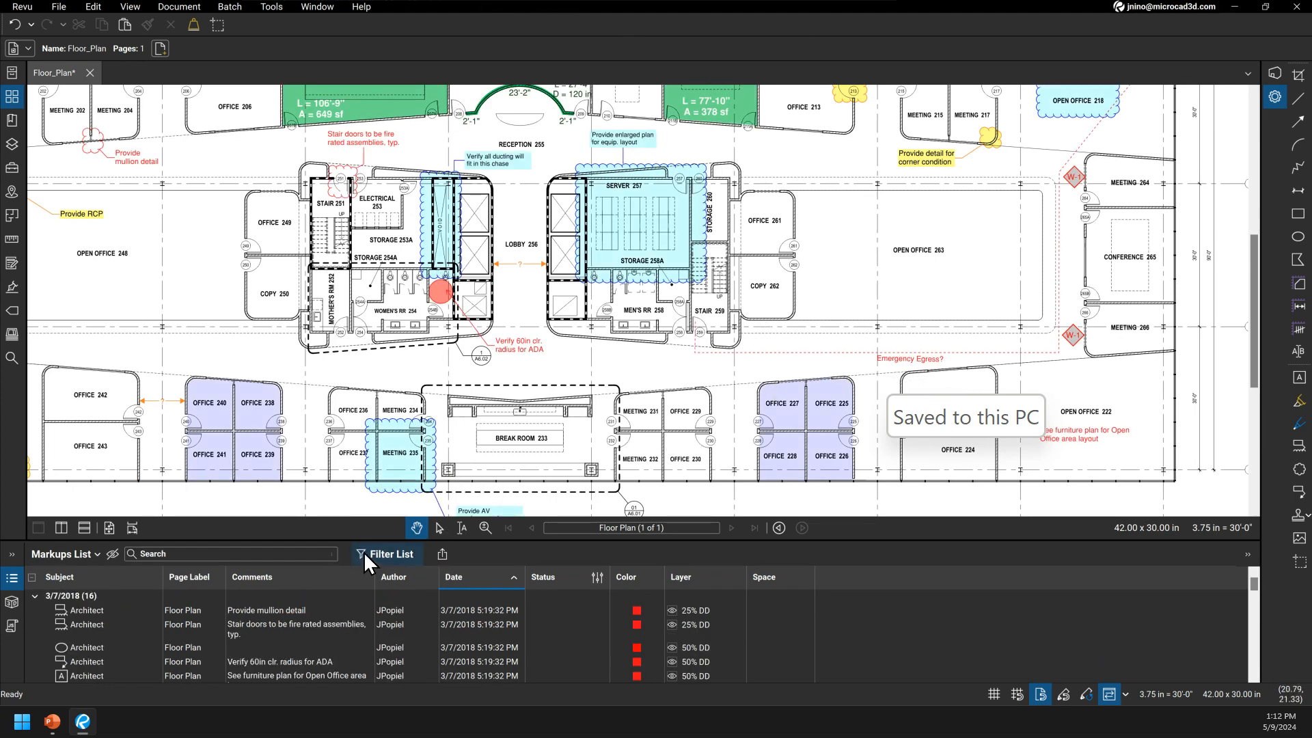
pyautogui.click(447, 555)
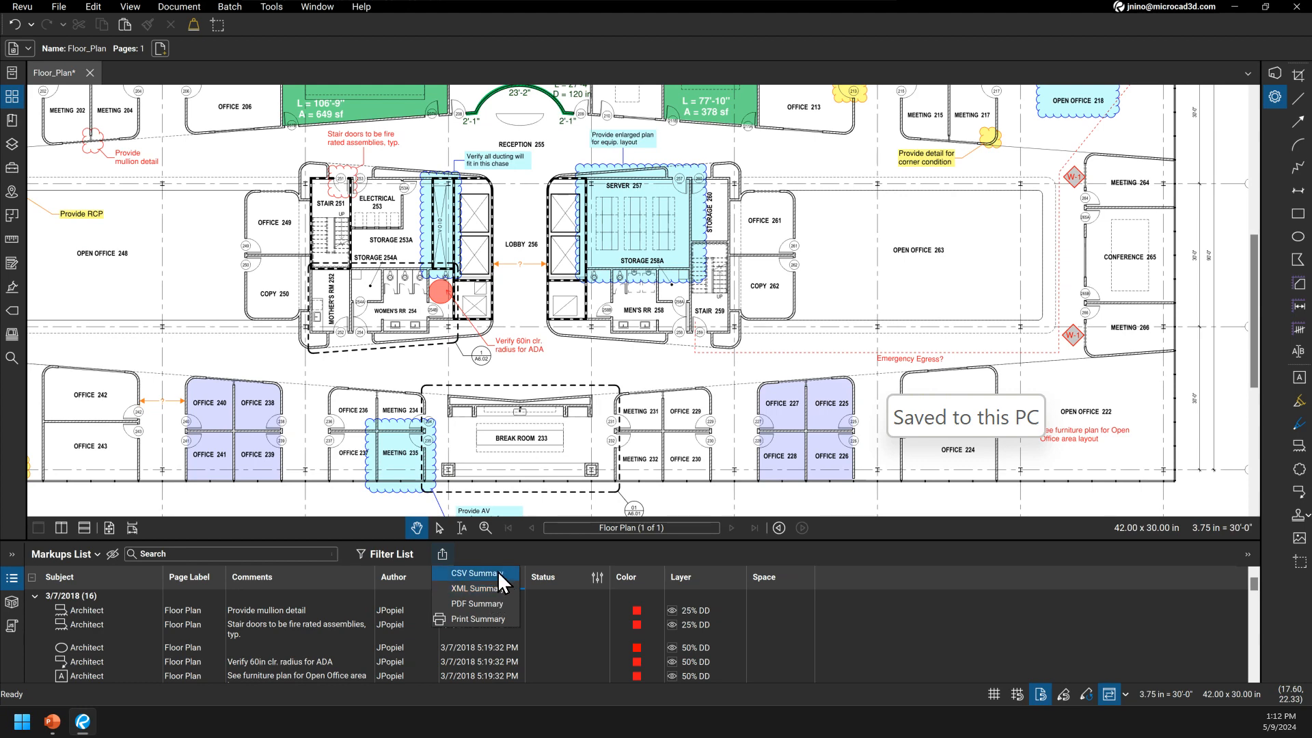
pyautogui.click(469, 606)
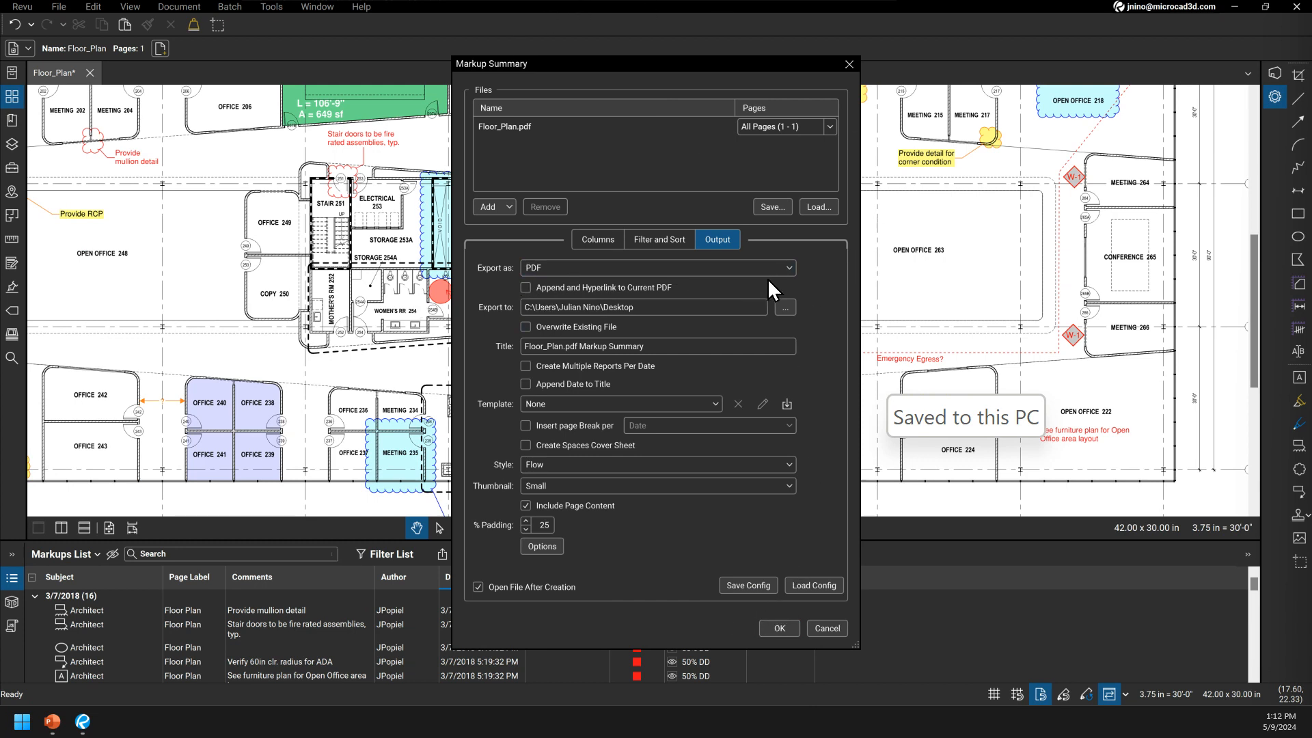
# Step: Review the export format and template choices in the Markup Summary output settings, keeping PDF and None
pyautogui.click(786, 270)
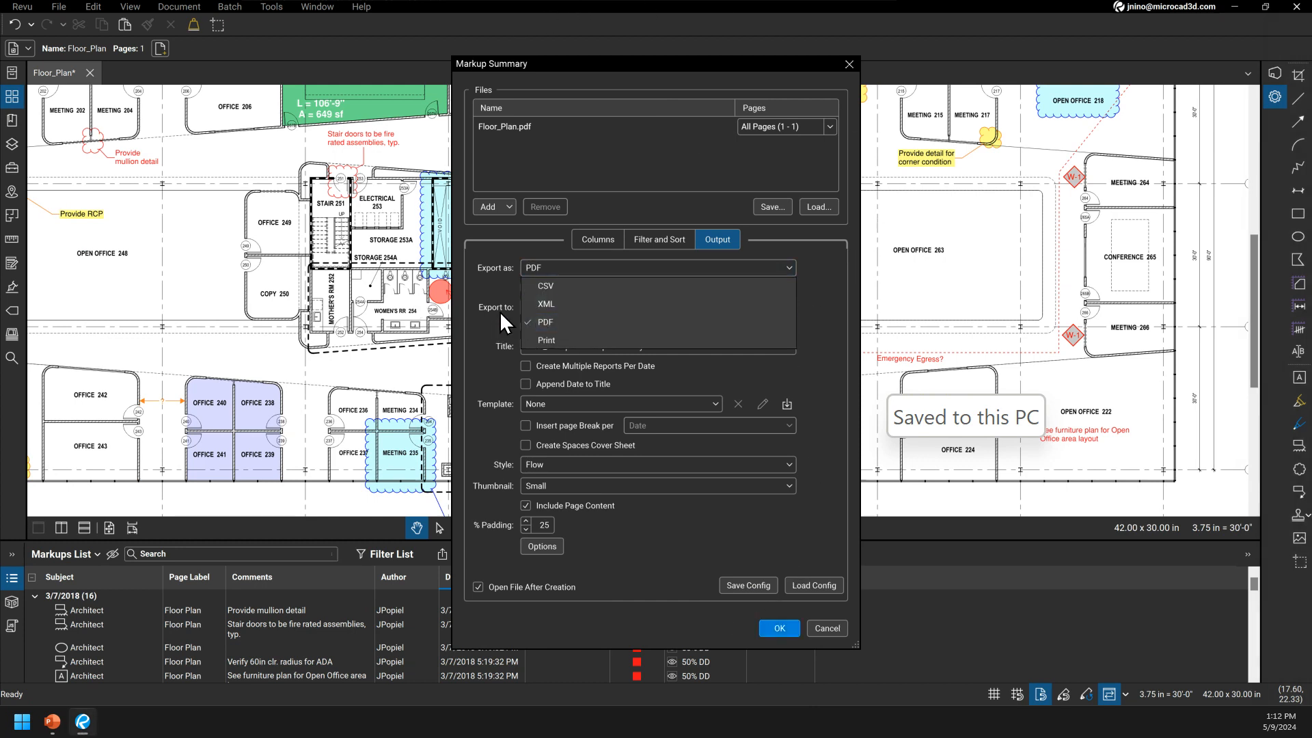
pyautogui.click(818, 257)
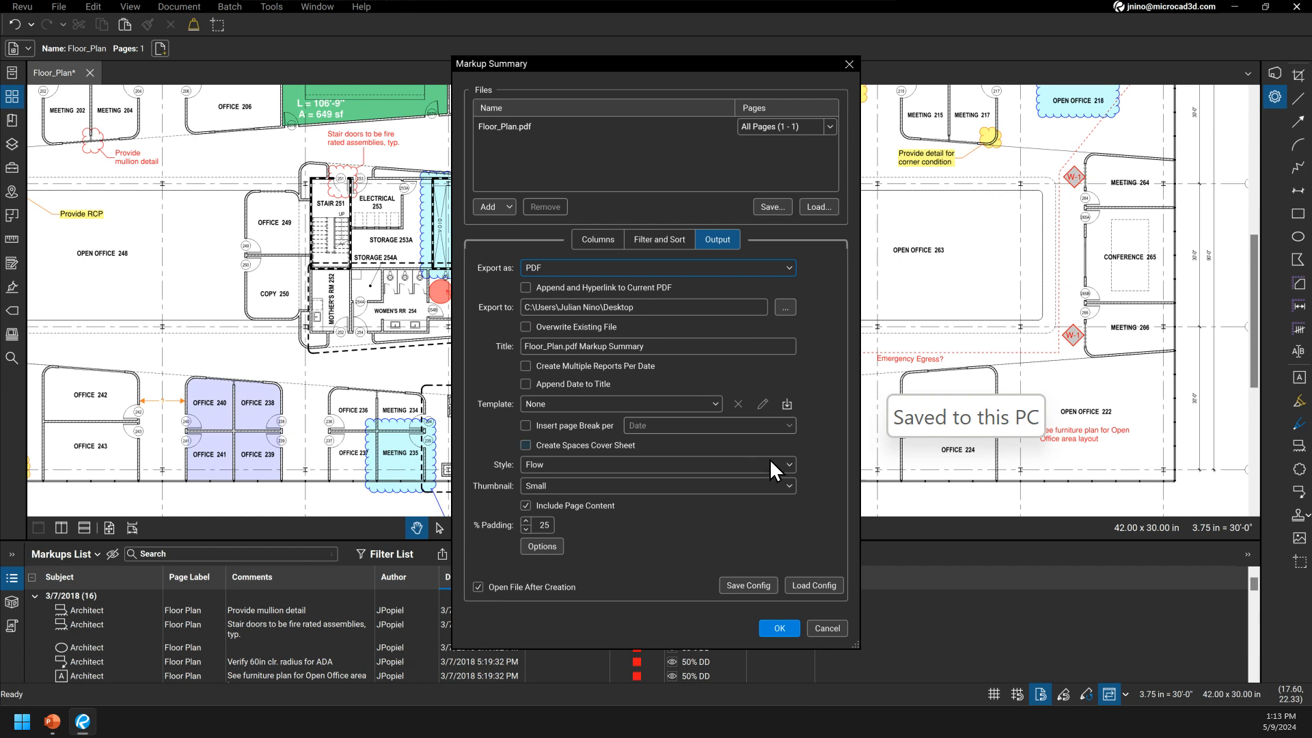
pyautogui.click(712, 409)
pyautogui.click(712, 409)
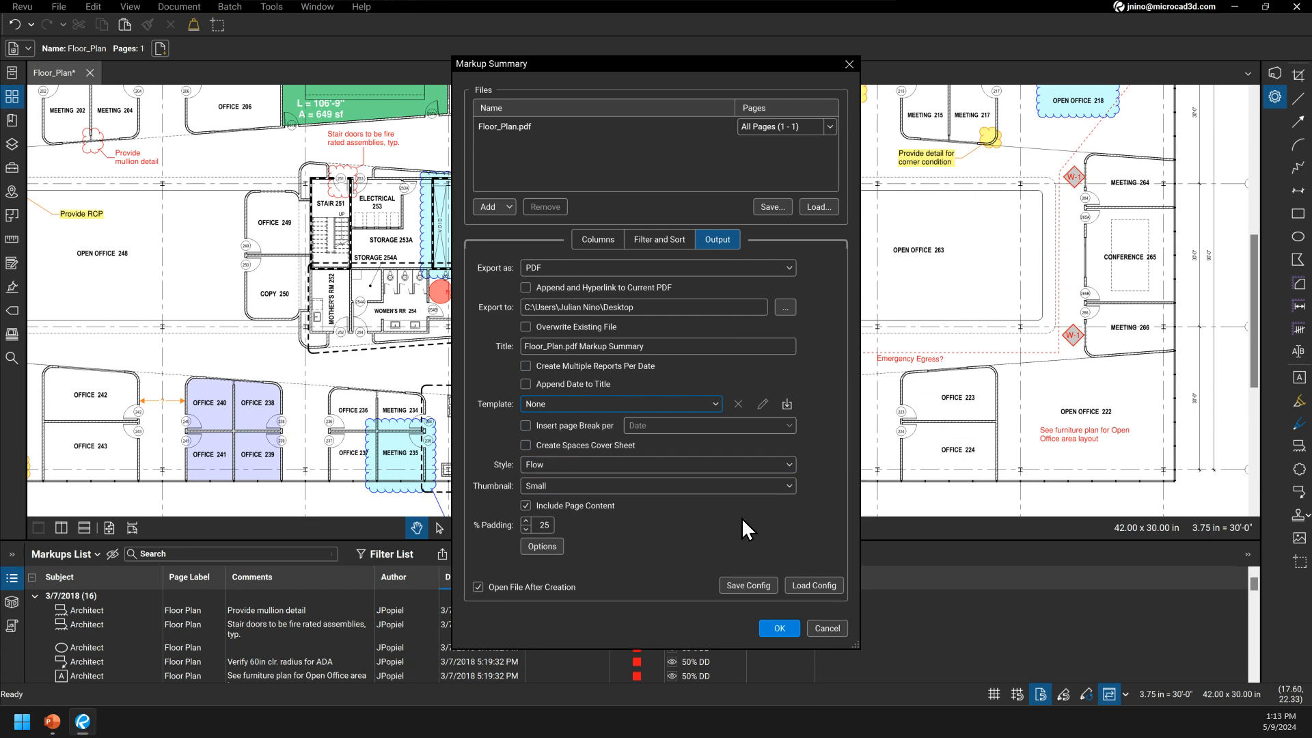
# Step: Save the summary configuration to the Desktop as BatchConfig.bcf and generate the PDF markup summary of Floor_Plan.pdf
pyautogui.click(476, 124)
pyautogui.click(739, 588)
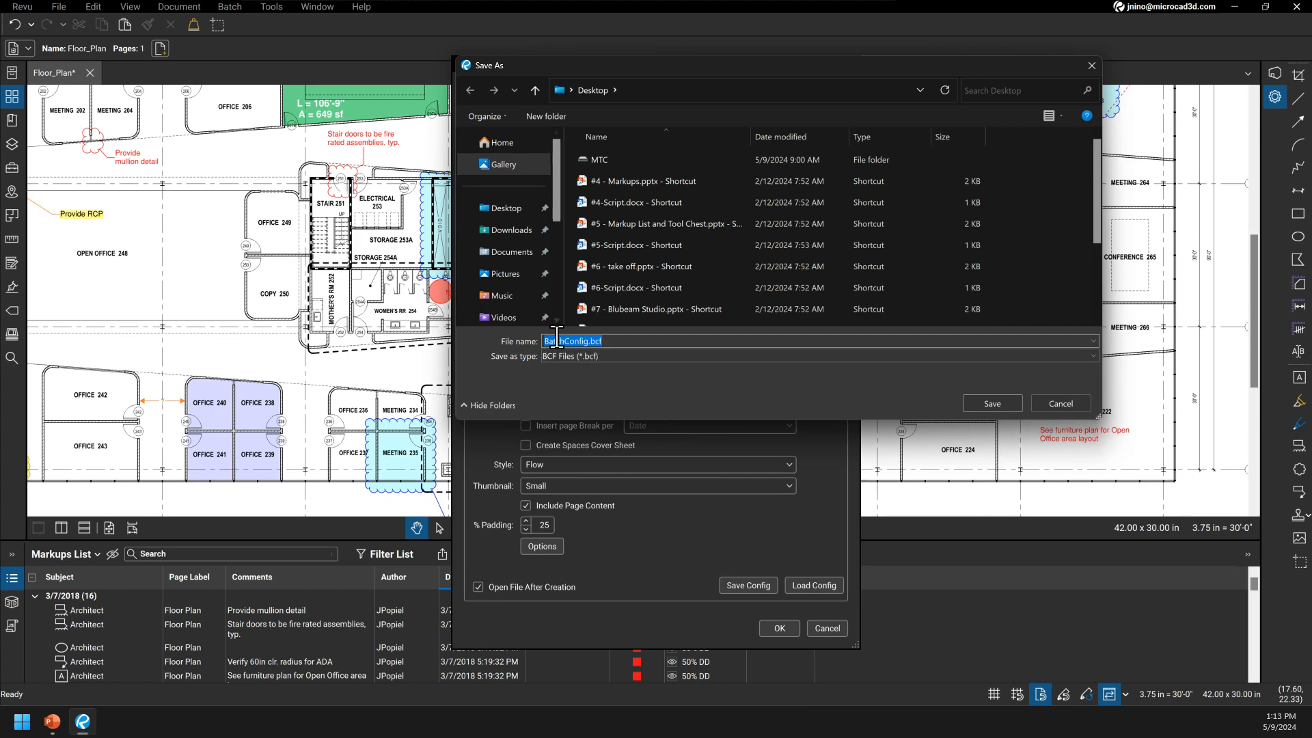
pyautogui.click(1010, 404)
pyautogui.click(780, 629)
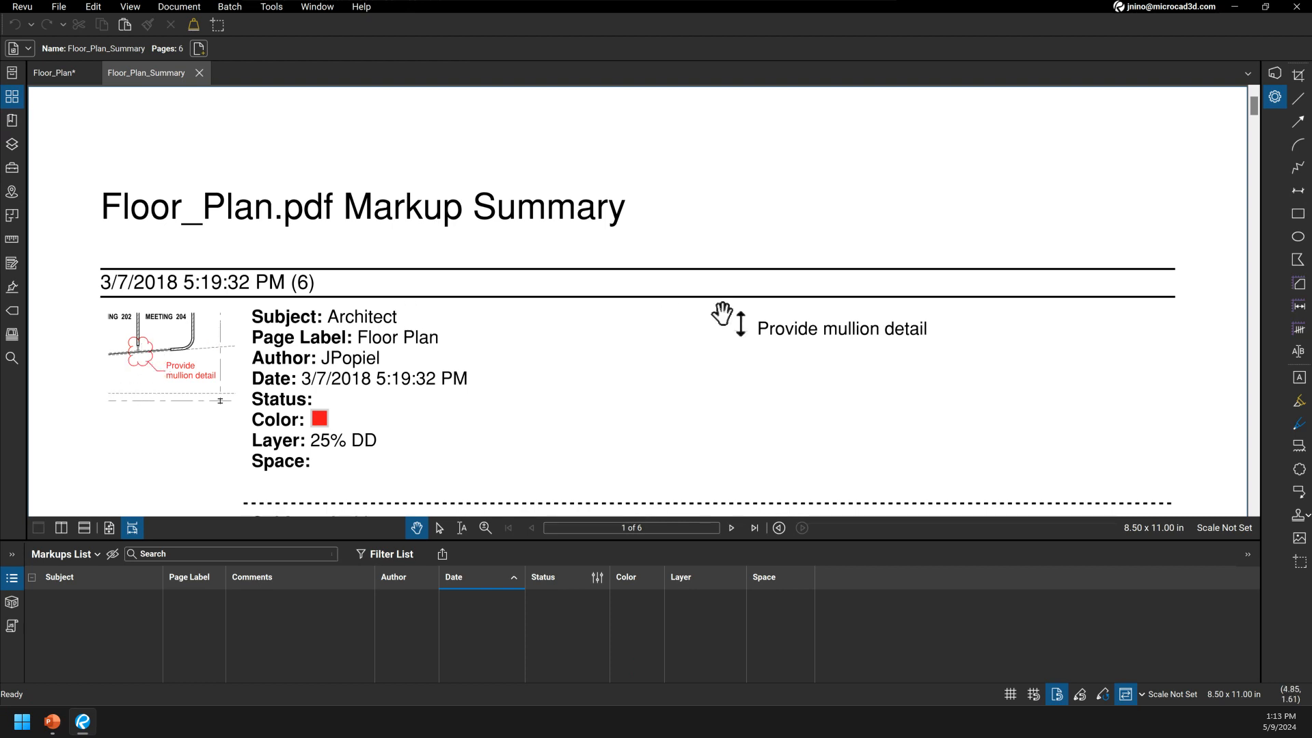
# Step: Examine the architect's markup entries on the summary's first page, including their thumbnails, properties and comments
pyautogui.scroll(-1, 710, 355)
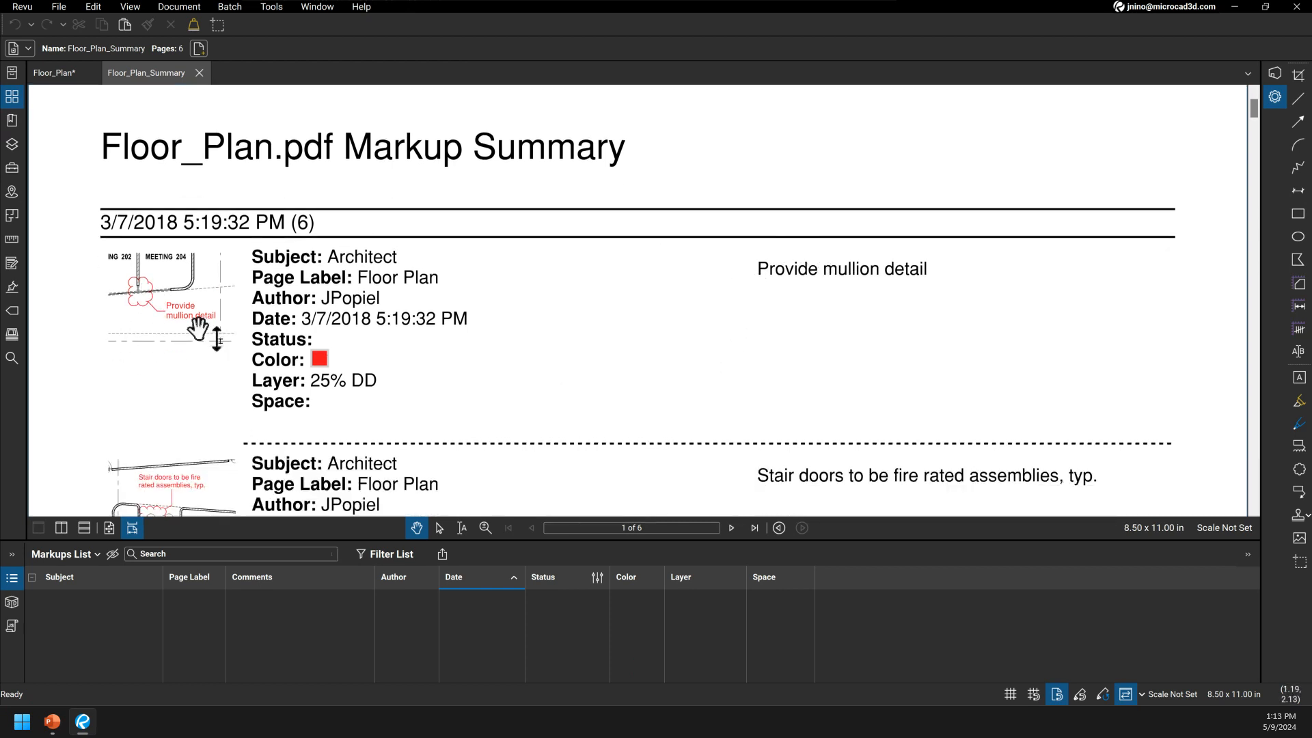
pyautogui.scroll(-1, 191, 274)
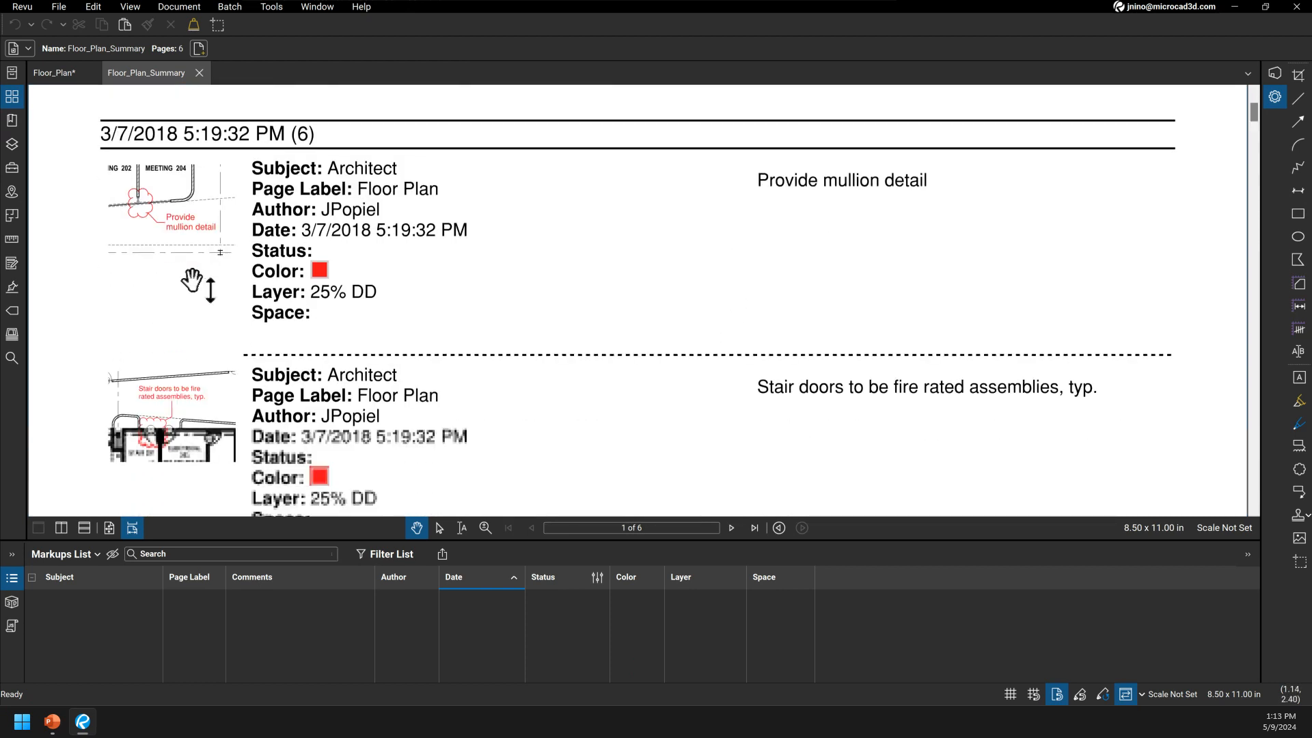
pyautogui.scroll(-1, 219, 355)
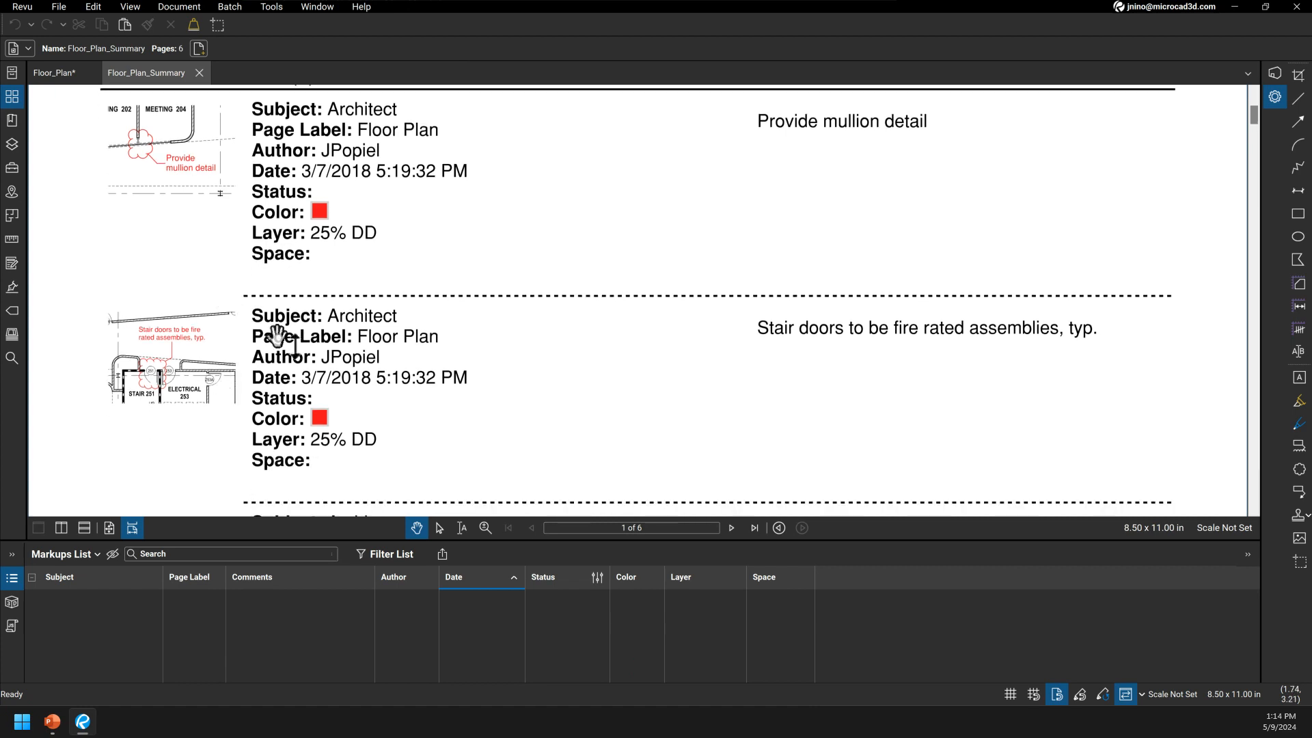
pyautogui.scroll(-2, 372, 357)
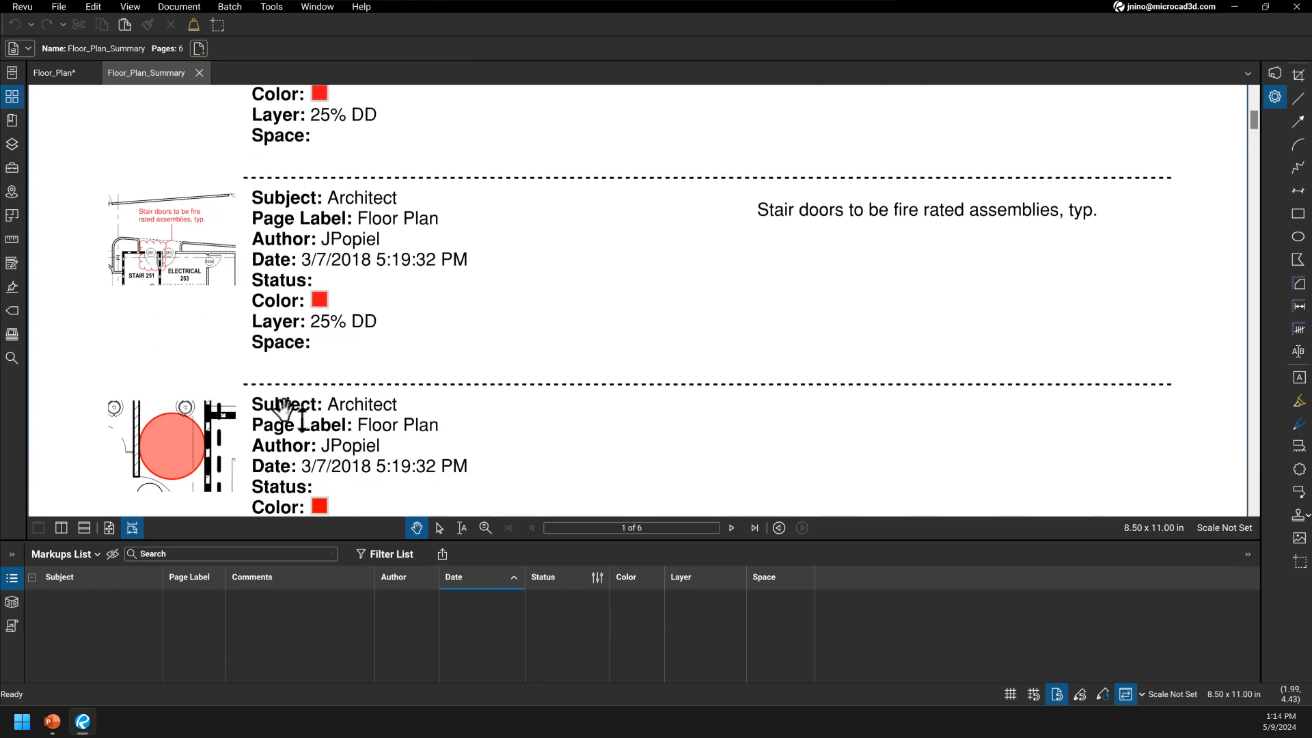
pyautogui.scroll(-4, 566, 331)
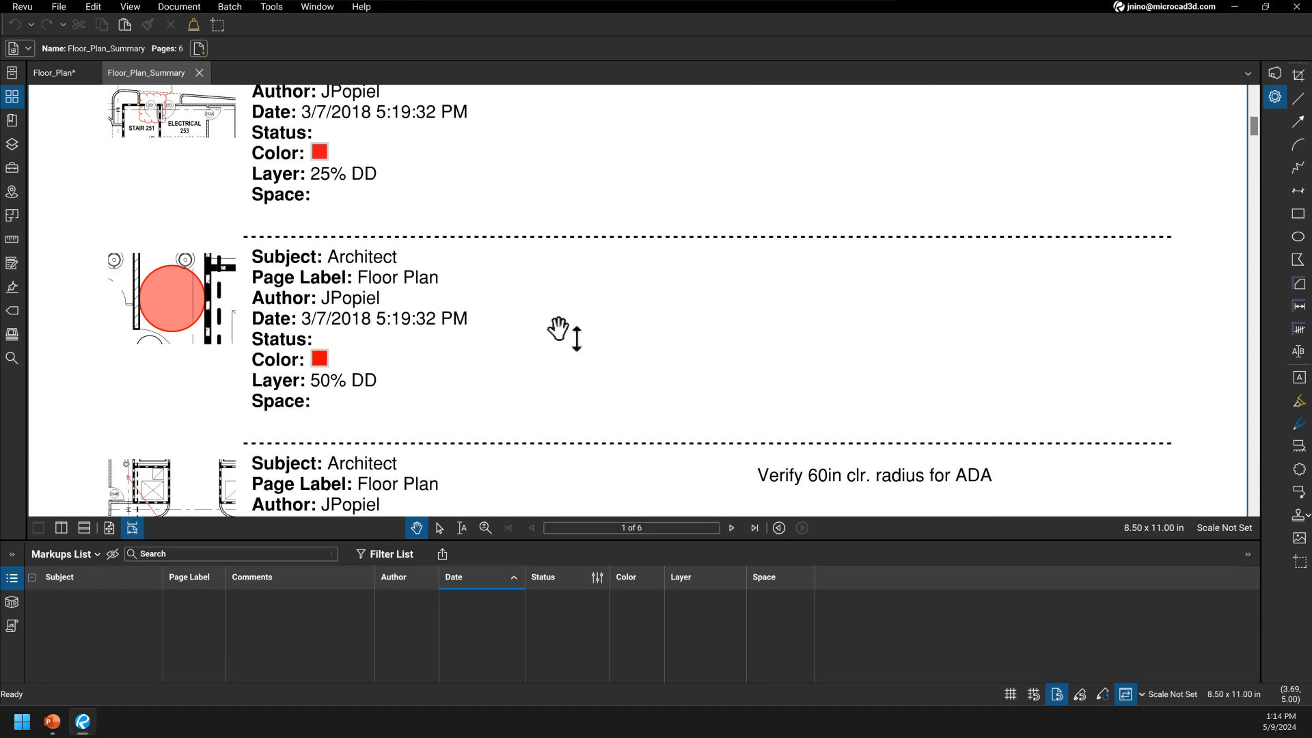
pyautogui.scroll(-10, 565, 331)
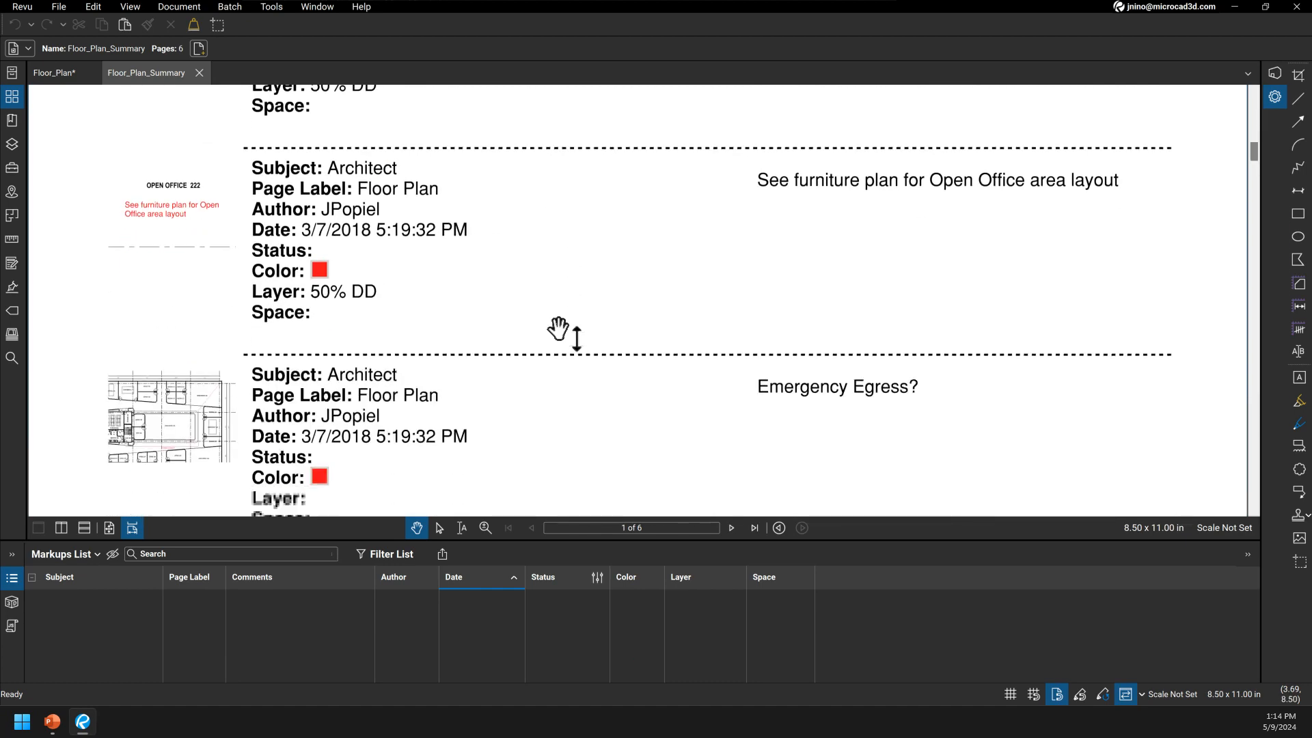
pyautogui.scroll(-2, 558, 331)
pyautogui.scroll(4, 557, 329)
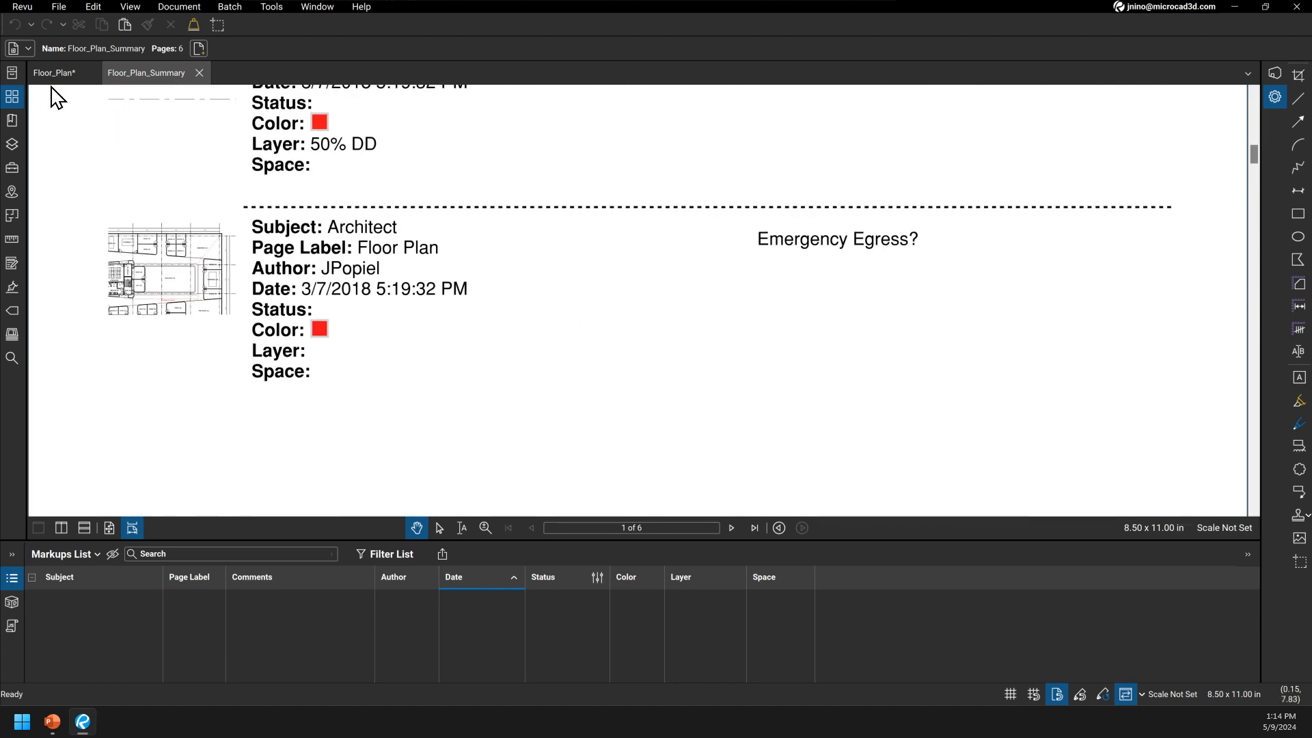
# Step: Review the PDF markup summary output settings from the floor plan again and close them without exporting
pyautogui.click(53, 79)
pyautogui.click(443, 554)
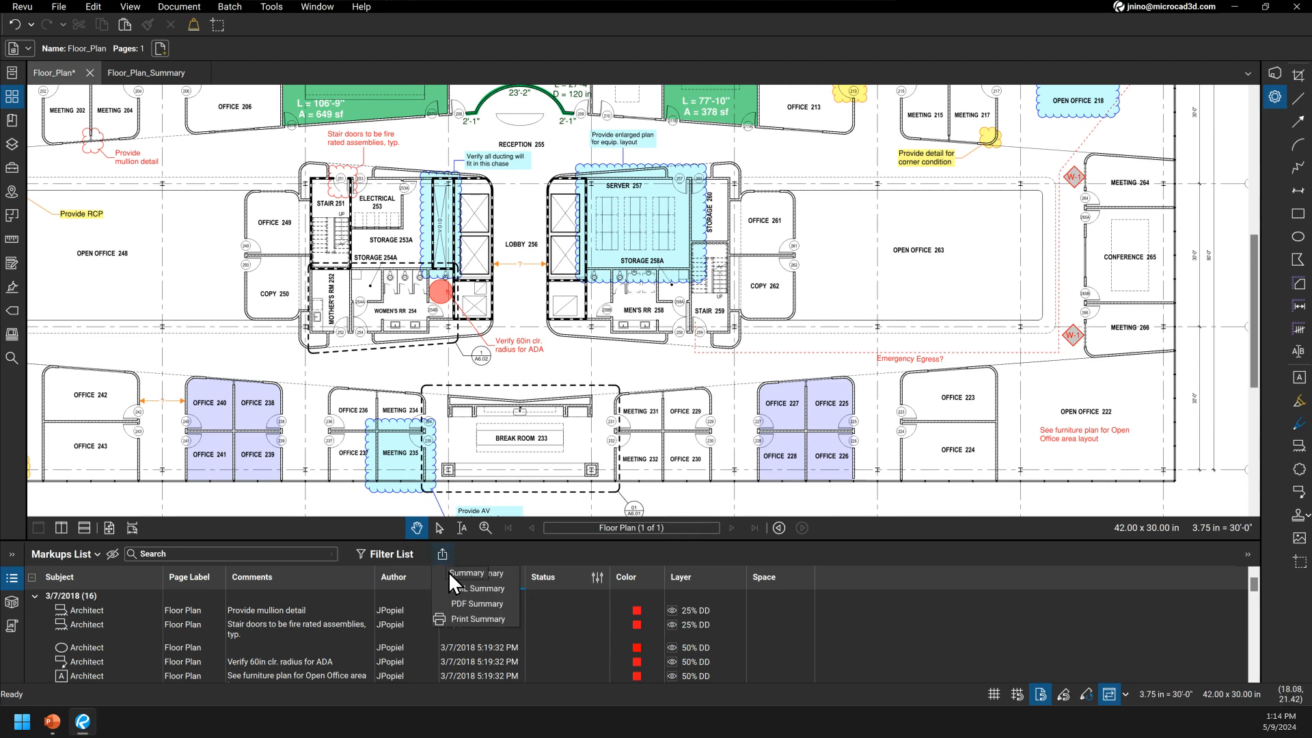
pyautogui.click(499, 604)
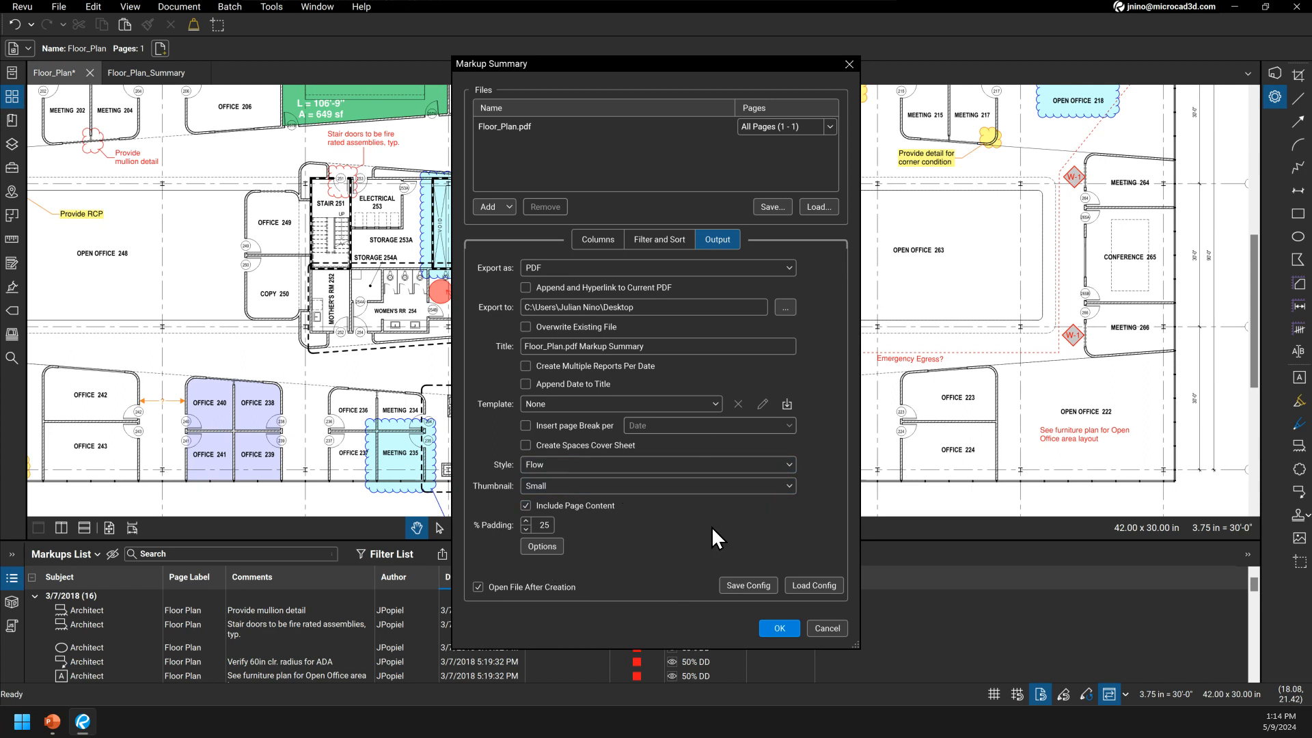
pyautogui.click(825, 633)
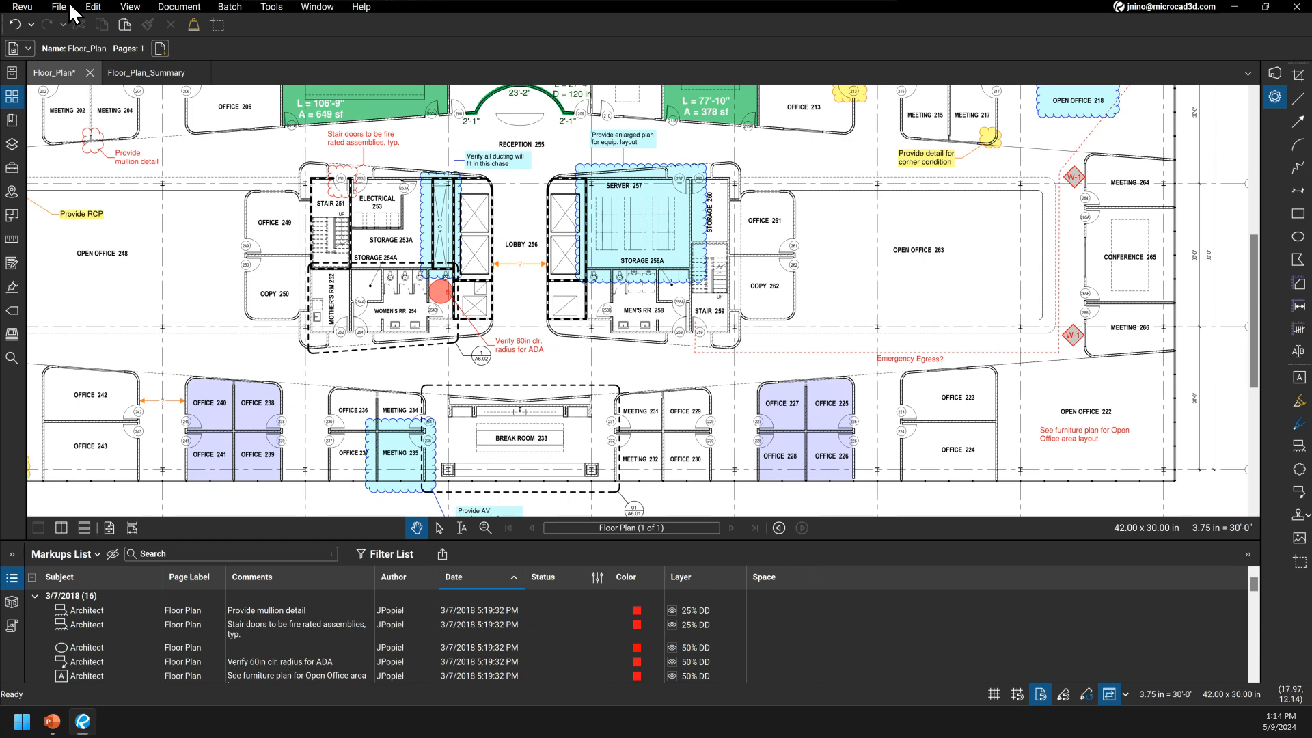
# Step: Examine the contractor's entries in Floor_Plan_Summary, comparing each thumbnail with its subject, author, date, layer and comment
pyautogui.click(127, 72)
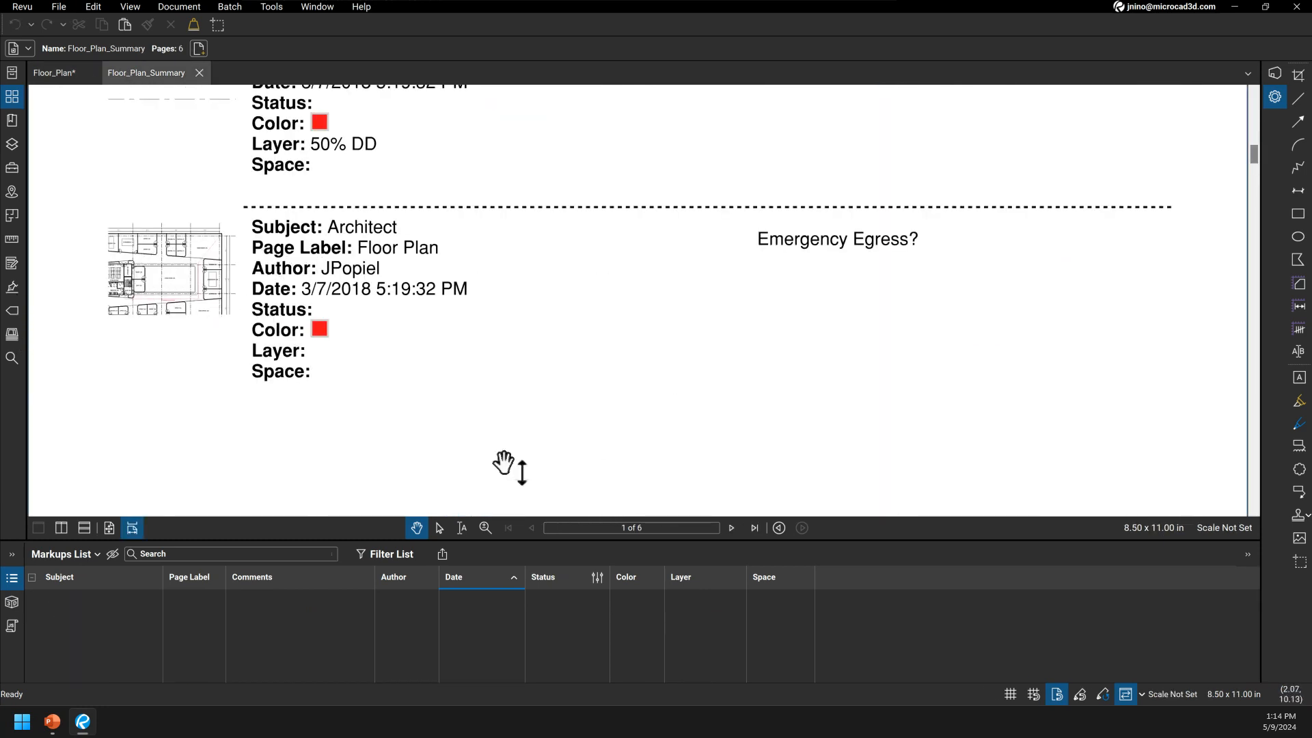
pyautogui.scroll(-10, 707, 342)
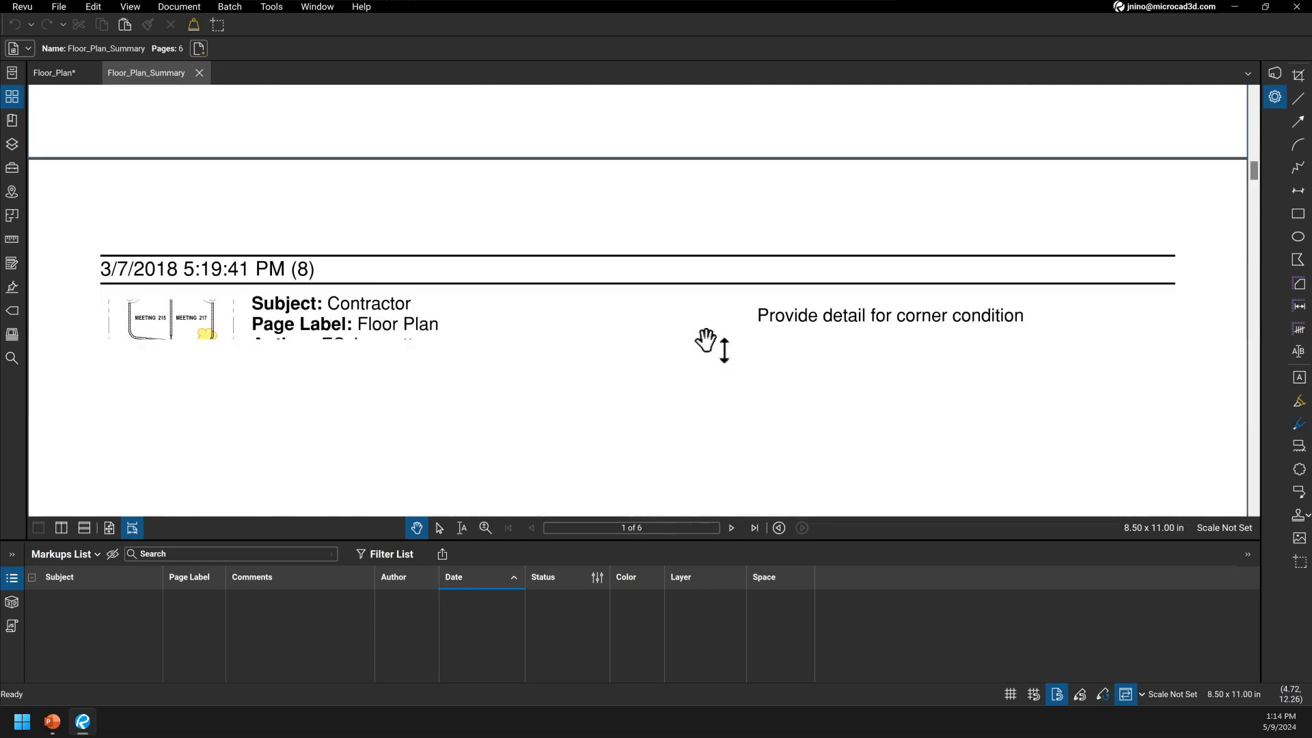
pyautogui.scroll(-1, 707, 341)
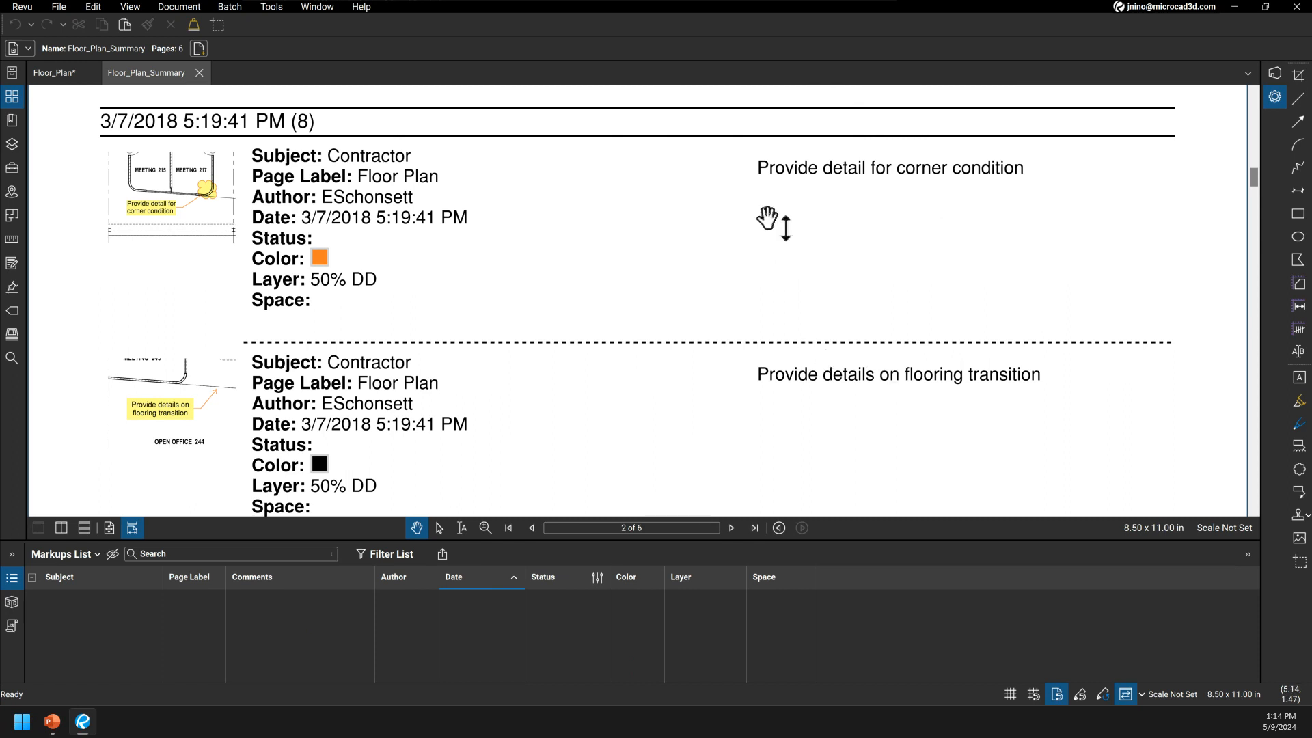
pyautogui.click(855, 188)
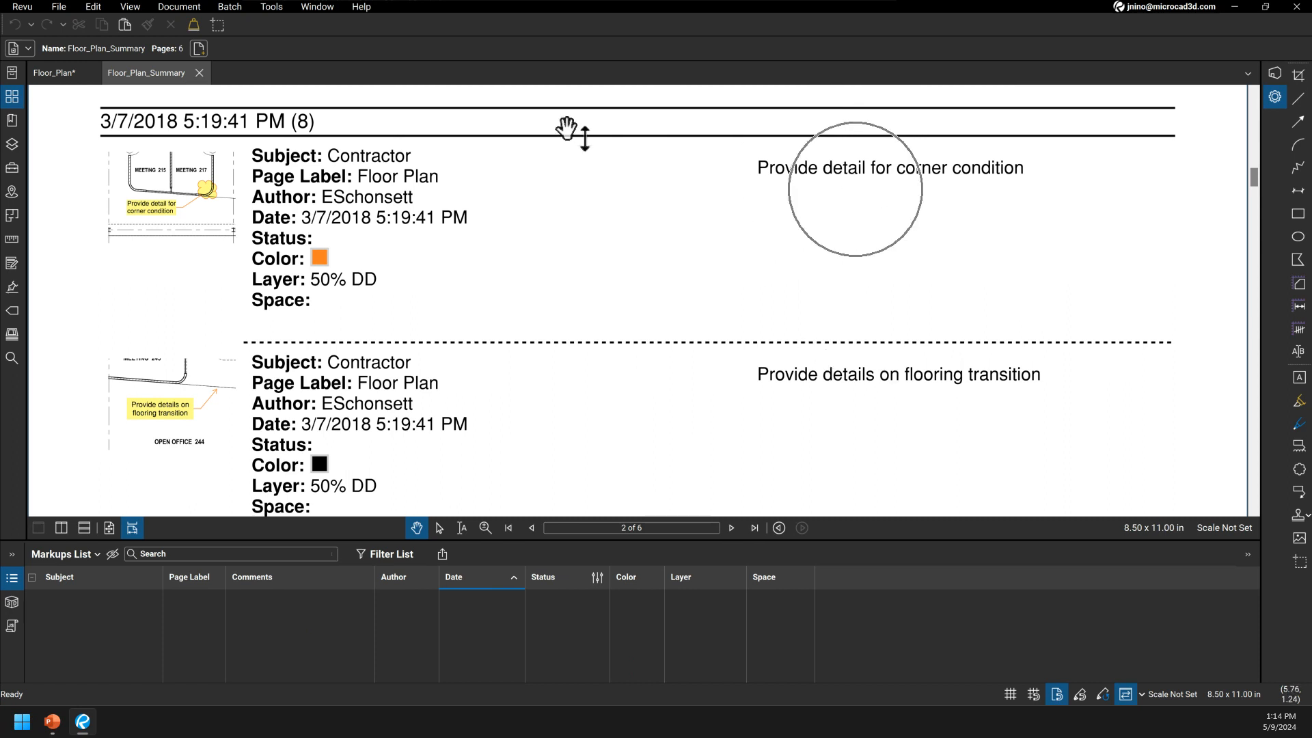
pyautogui.click(151, 188)
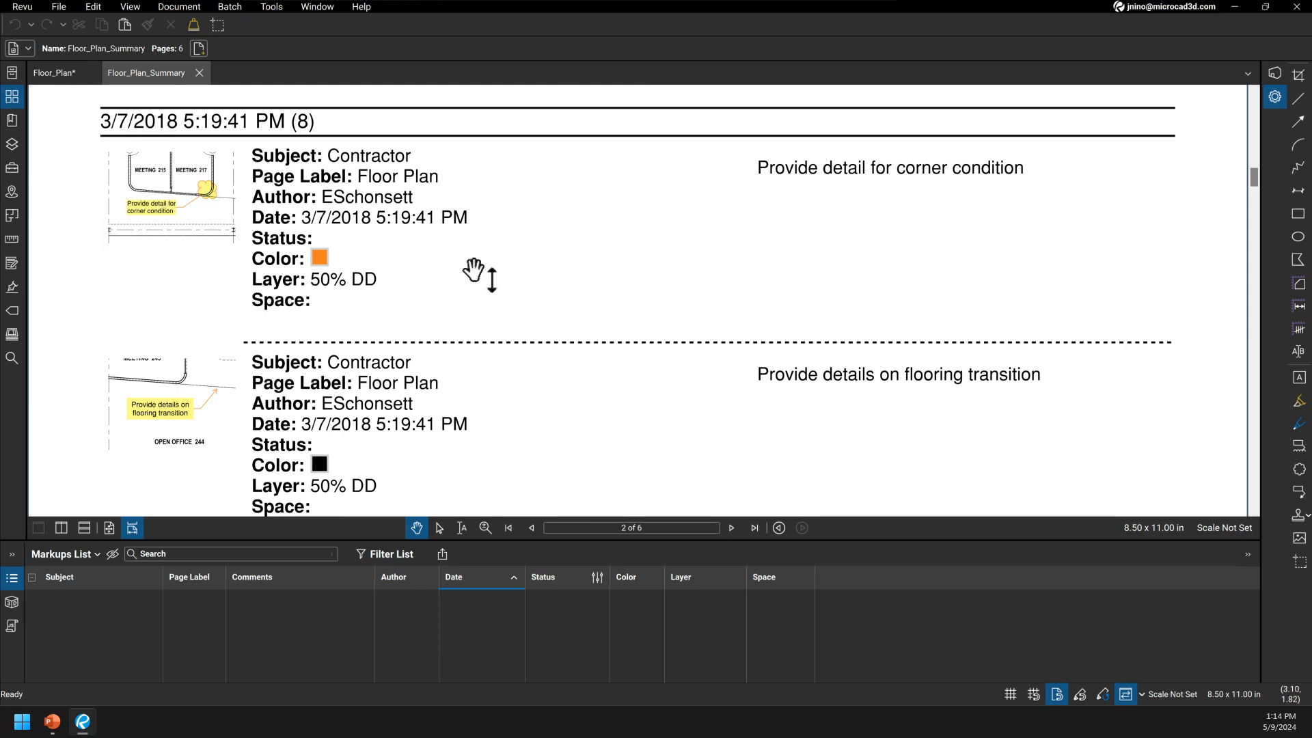
pyautogui.scroll(-6, 474, 270)
pyautogui.scroll(-10, 473, 270)
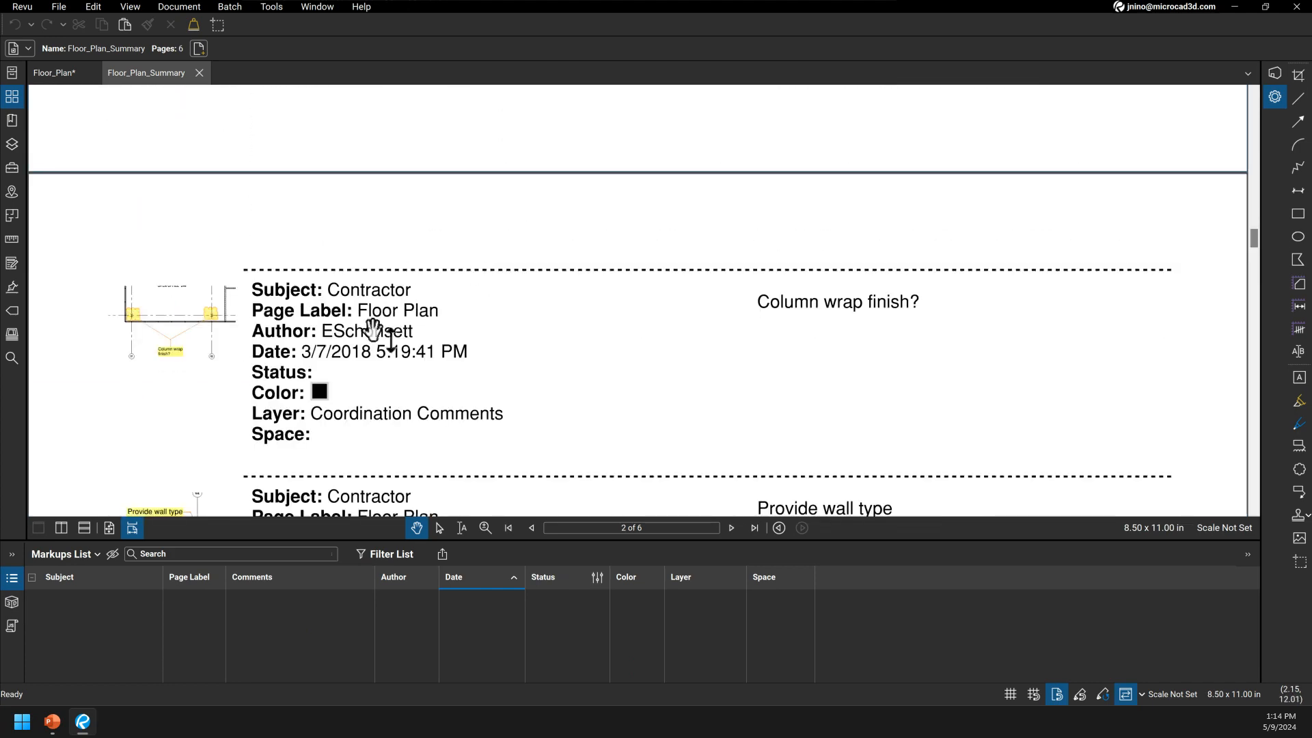
pyautogui.scroll(-5, 445, 301)
pyautogui.scroll(-3, 449, 299)
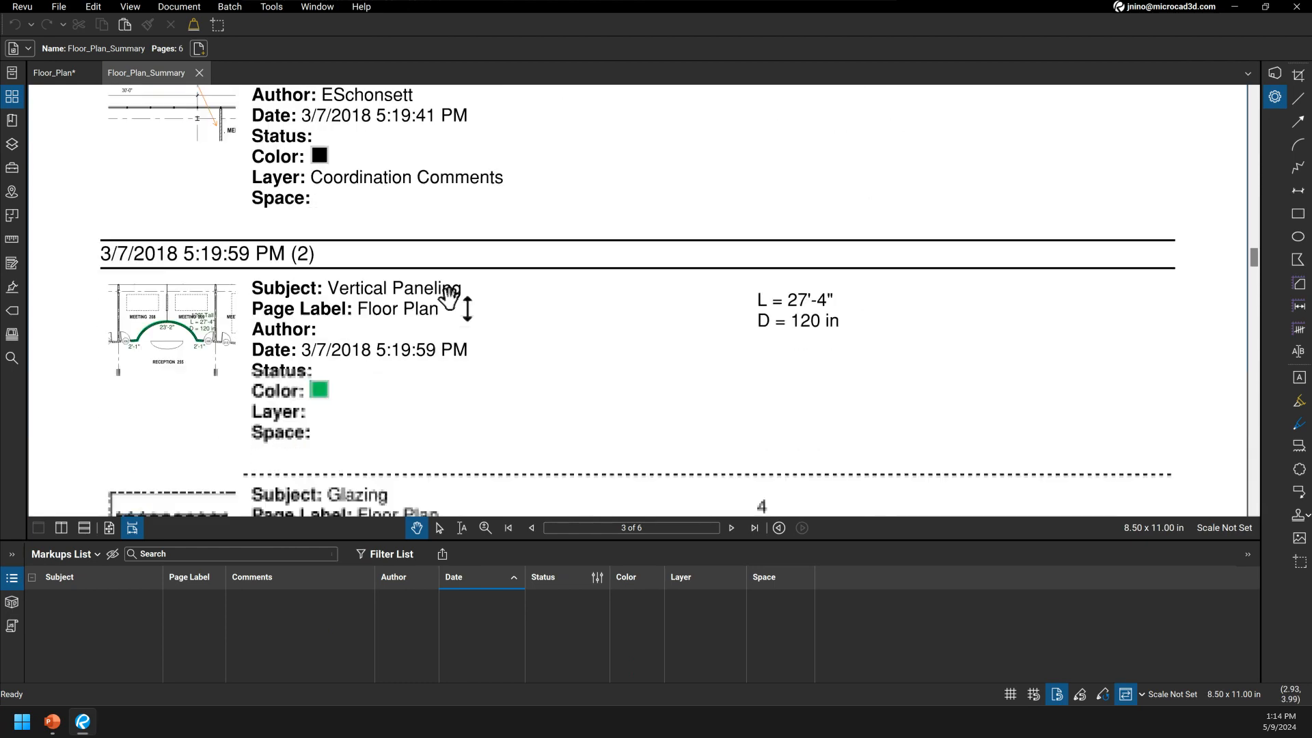
pyautogui.scroll(3, 451, 297)
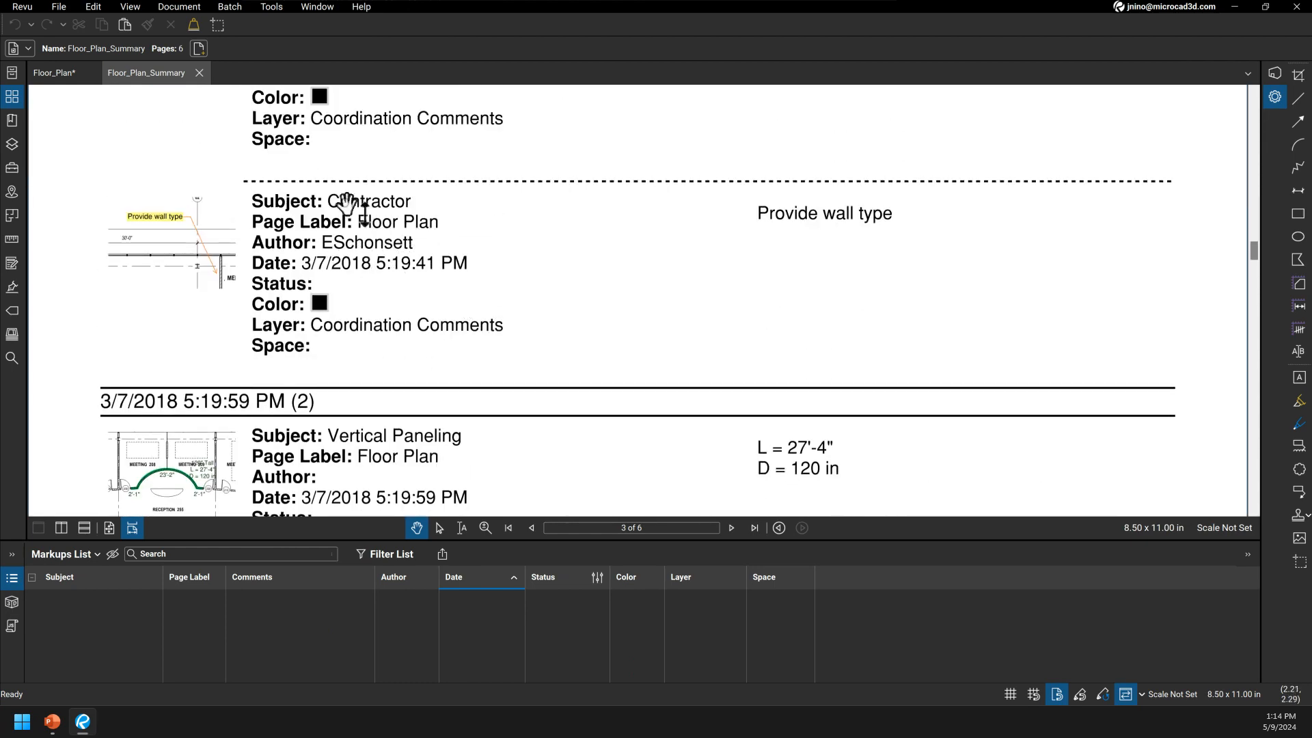
pyautogui.scroll(2, 349, 208)
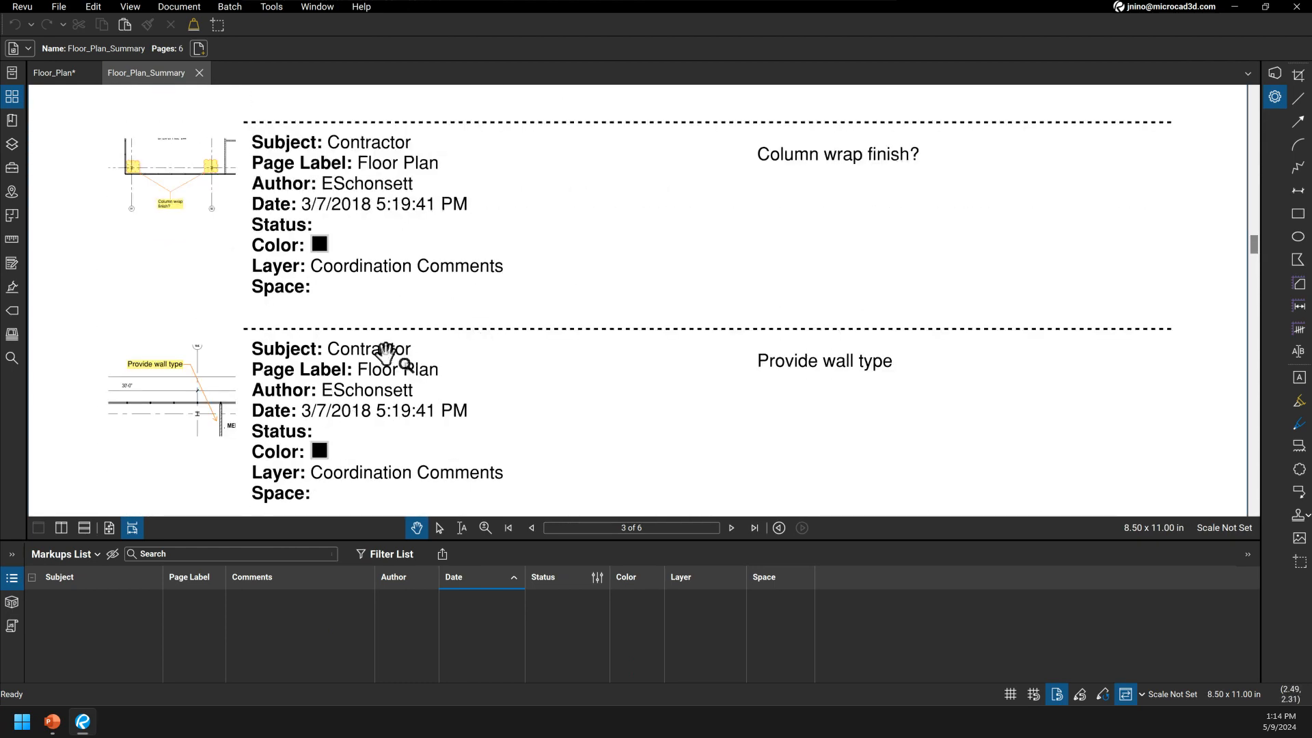
# Step: Examine the remaining summary entries, from the Vertical Paneling and Glazing markups through the Arrow markup on the last page
pyautogui.scroll(-4, 659, 307)
pyautogui.scroll(-10, 536, 311)
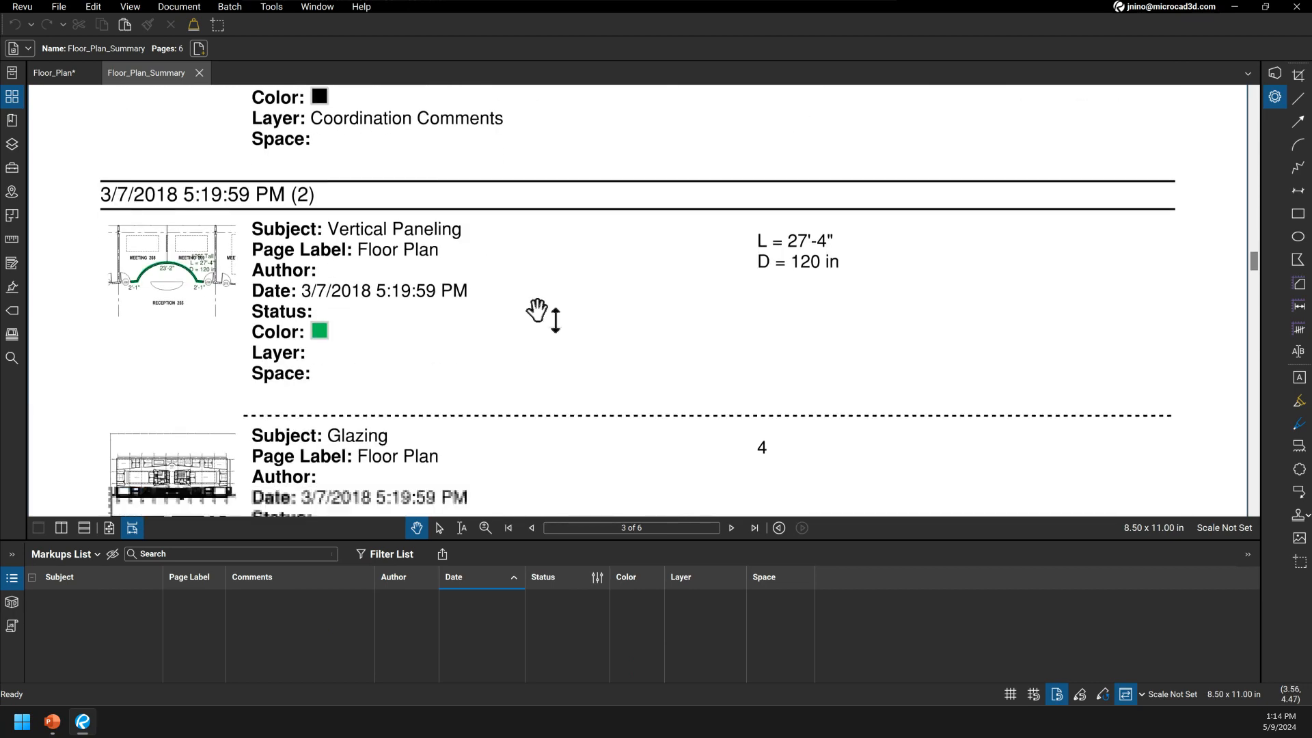
pyautogui.scroll(-10, 561, 312)
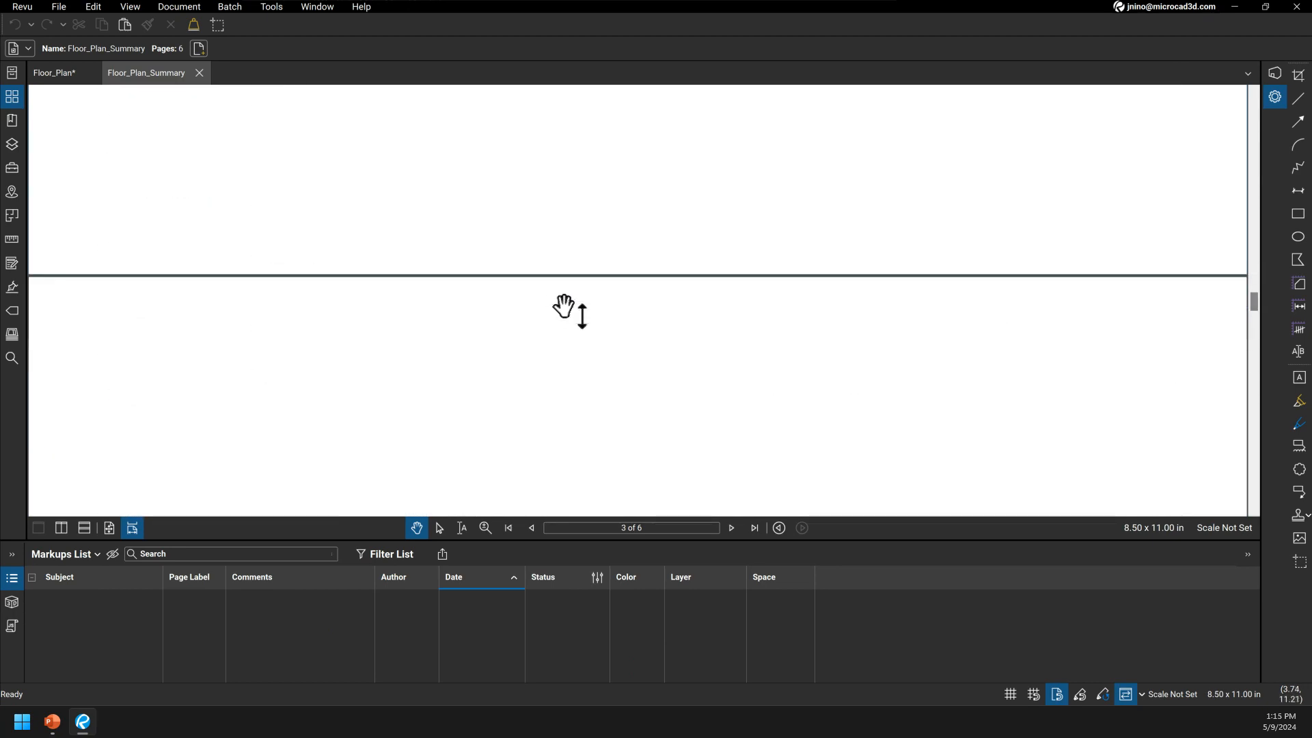
pyautogui.moveTo(1255, 327); pyautogui.dragTo(1260, 447)
pyautogui.scroll(-2, 989, 332)
pyautogui.scroll(-1, 328, 273)
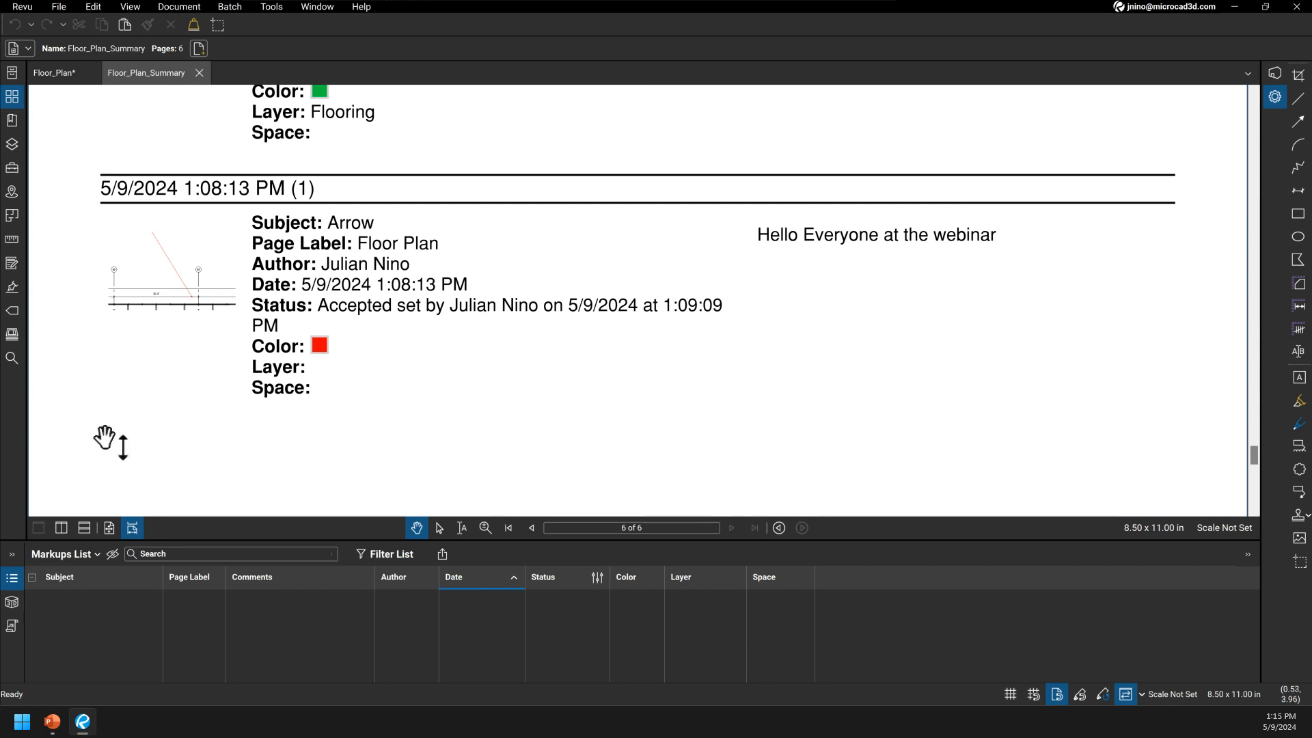
# Step: Collapse the Markups List pane and return to the Floor_Plan document
pyautogui.moveTo(301, 540); pyautogui.dragTo(363, 711)
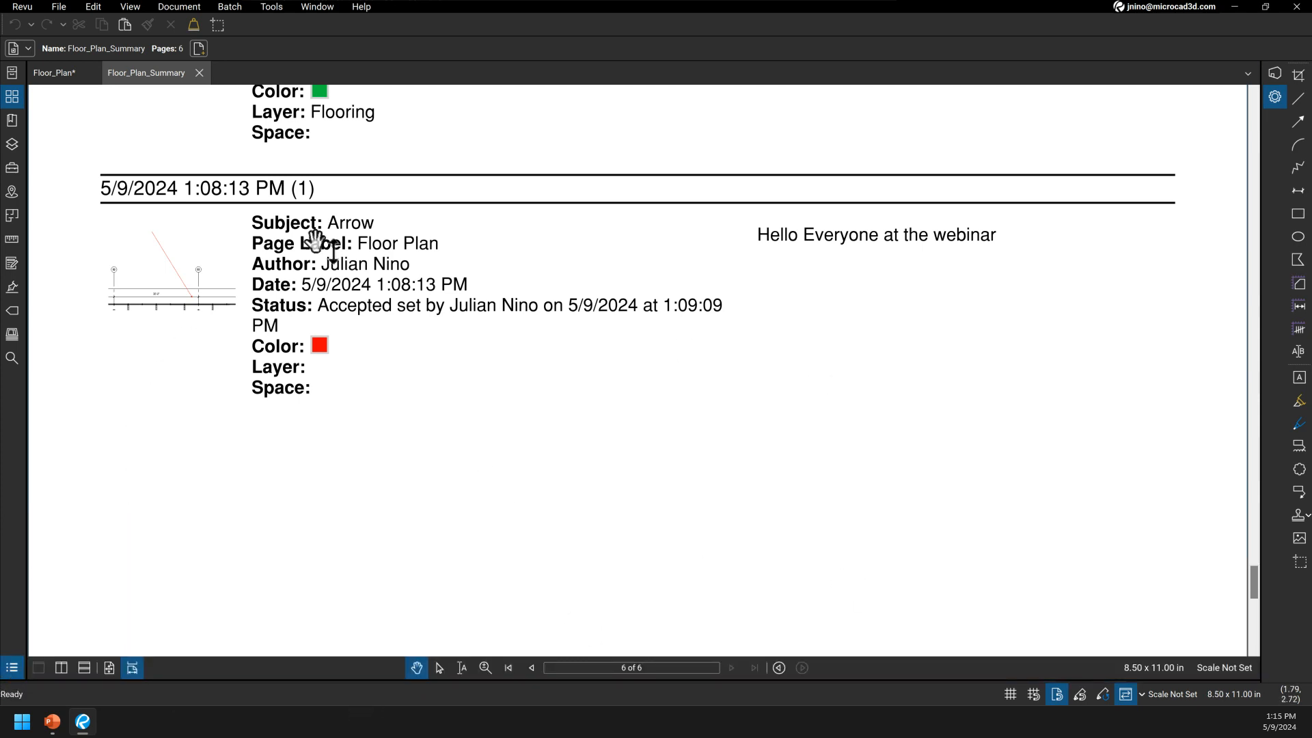
pyautogui.click(52, 75)
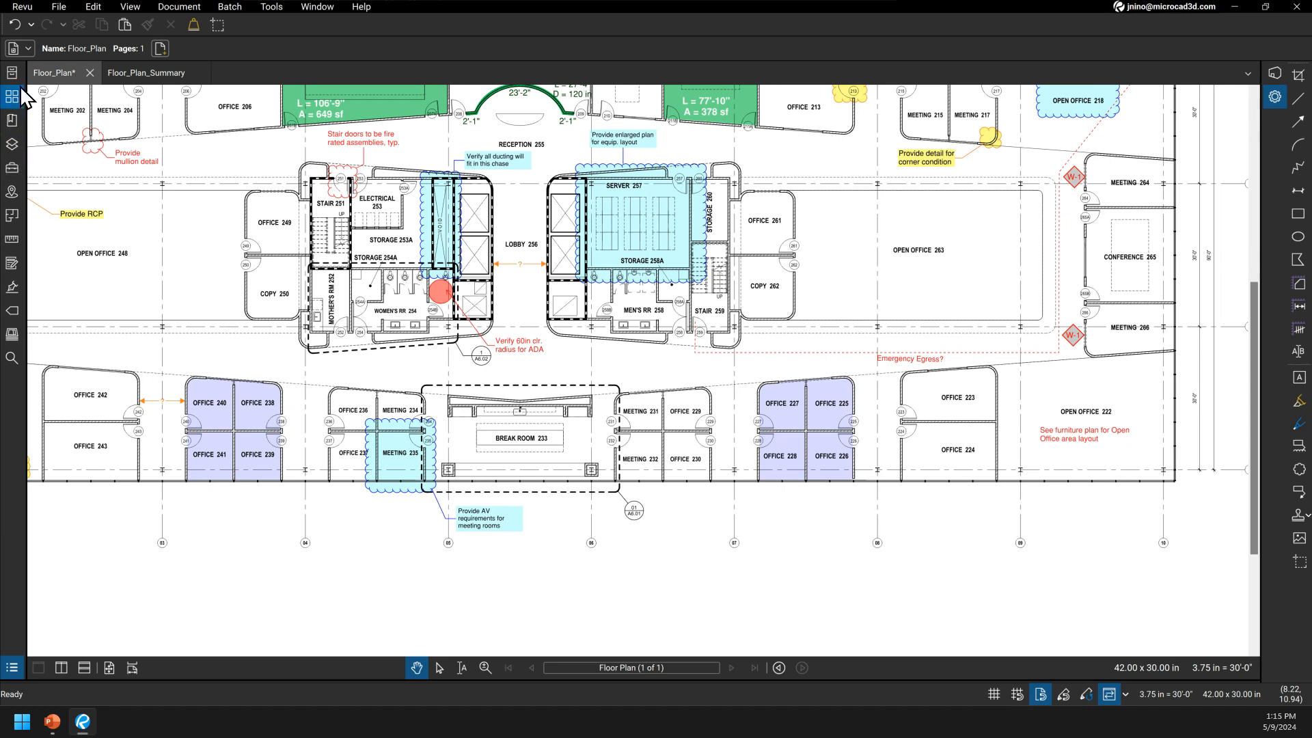
# Step: Open the Tool Chest and display the My Tools set in Detail view
pyautogui.click(18, 164)
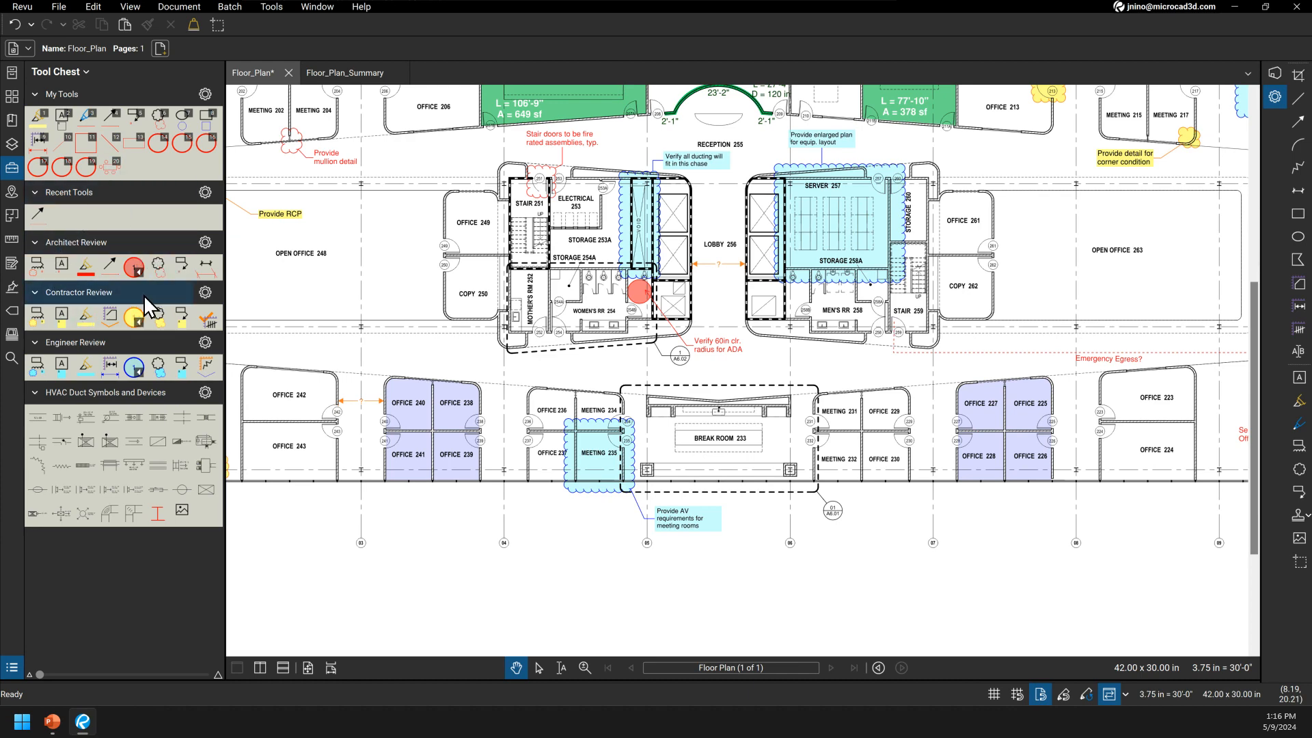
pyautogui.click(205, 96)
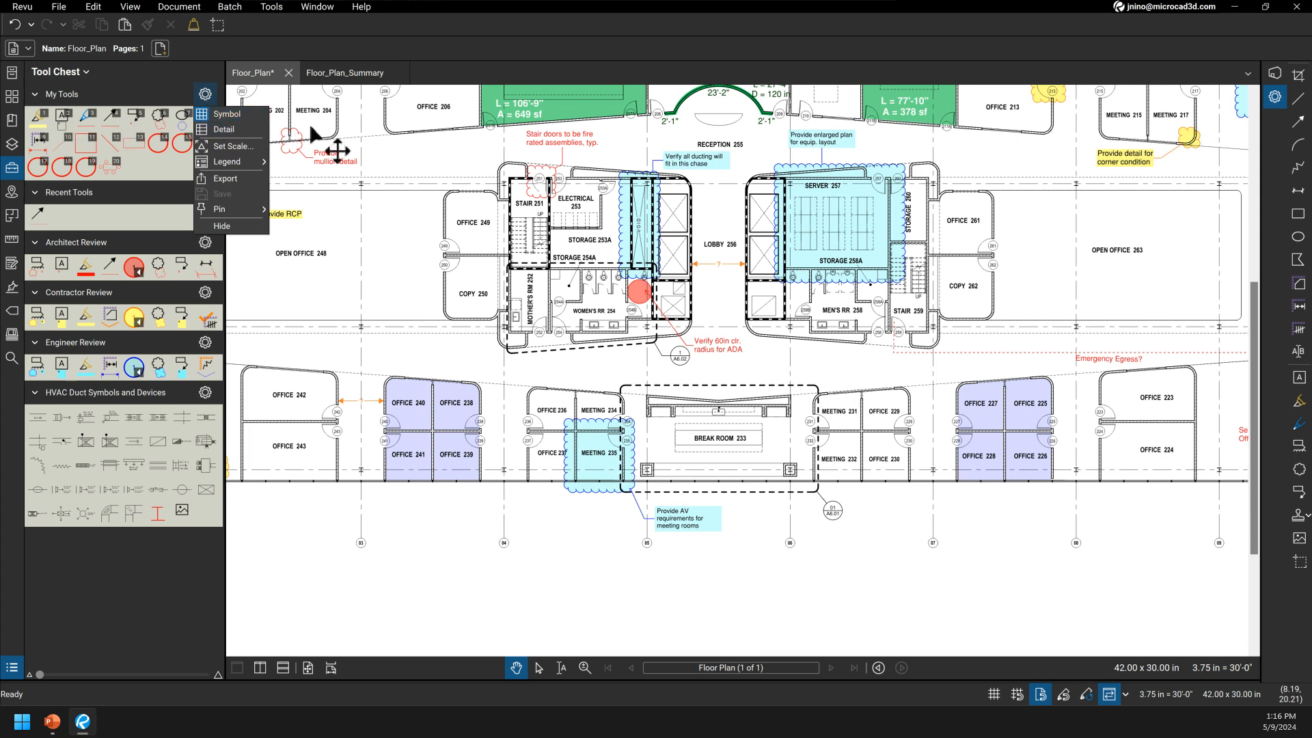
pyautogui.click(224, 129)
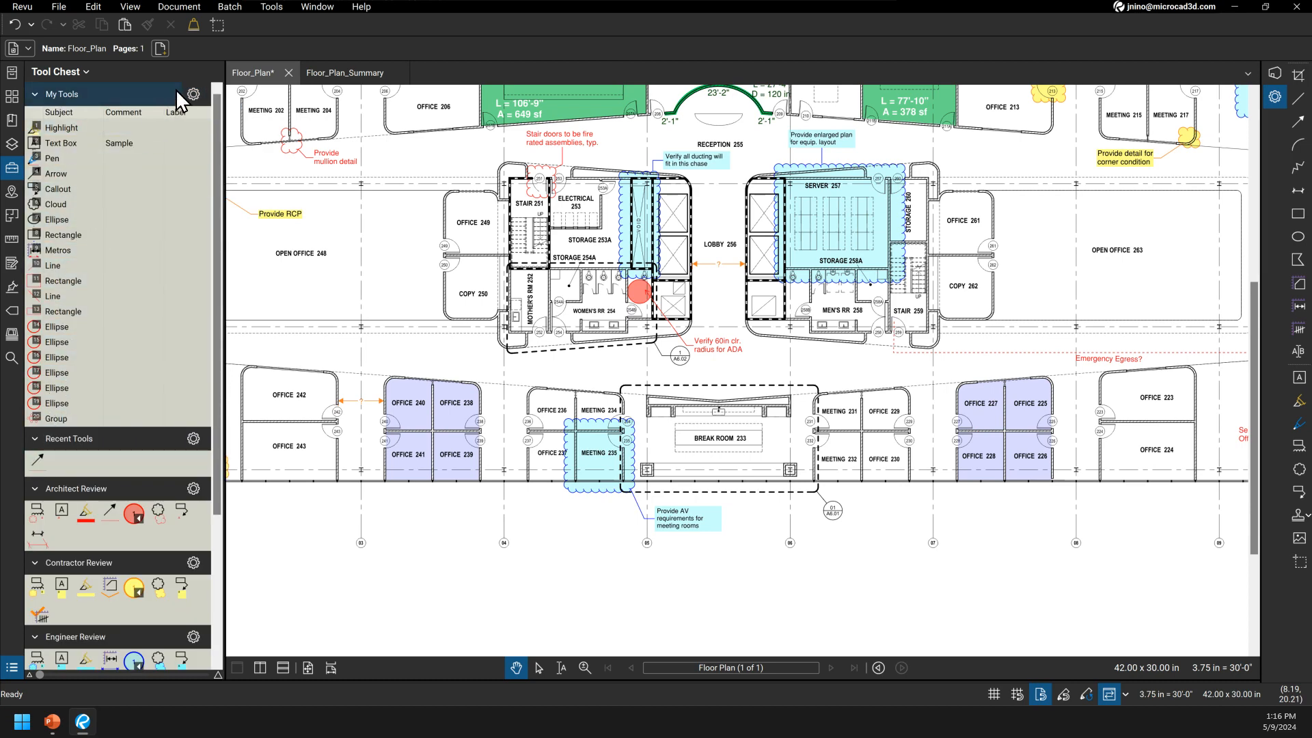
# Step: Switch the My Tools set back to Symbol view and look over its toolbar pinning options
pyautogui.click(194, 93)
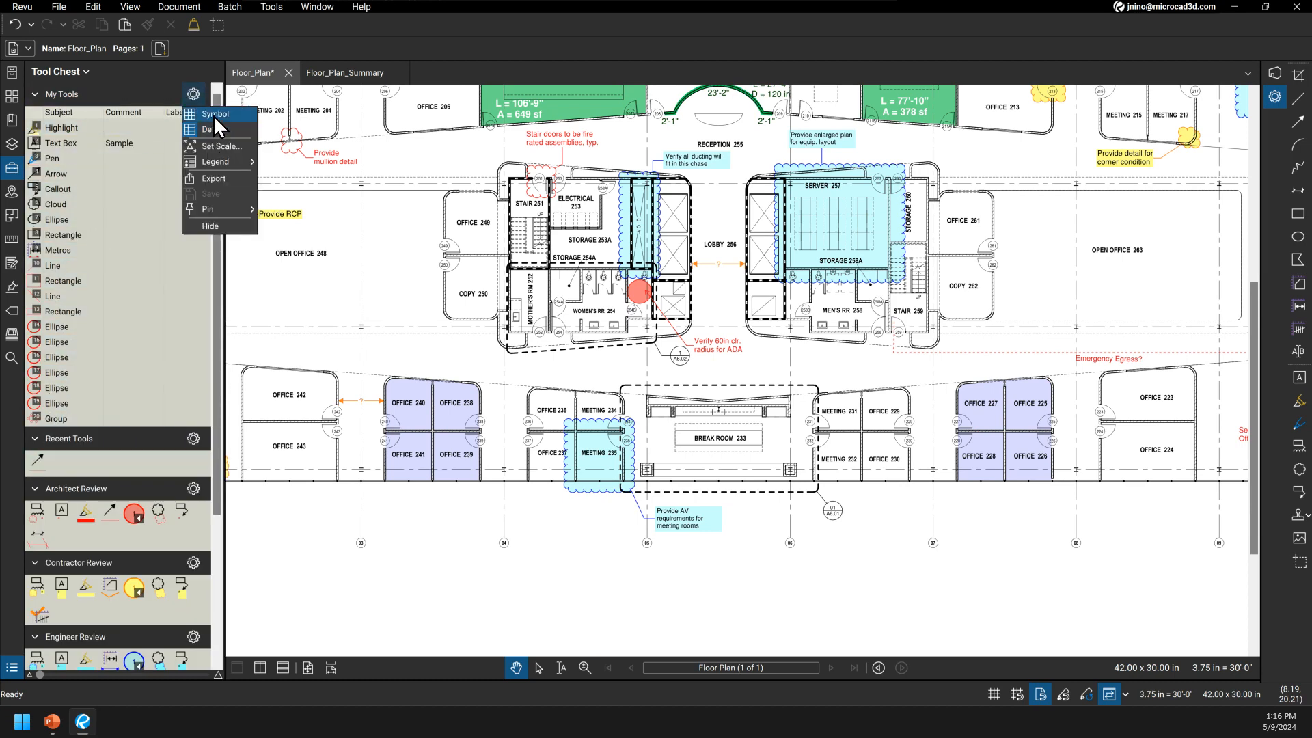
pyautogui.click(213, 115)
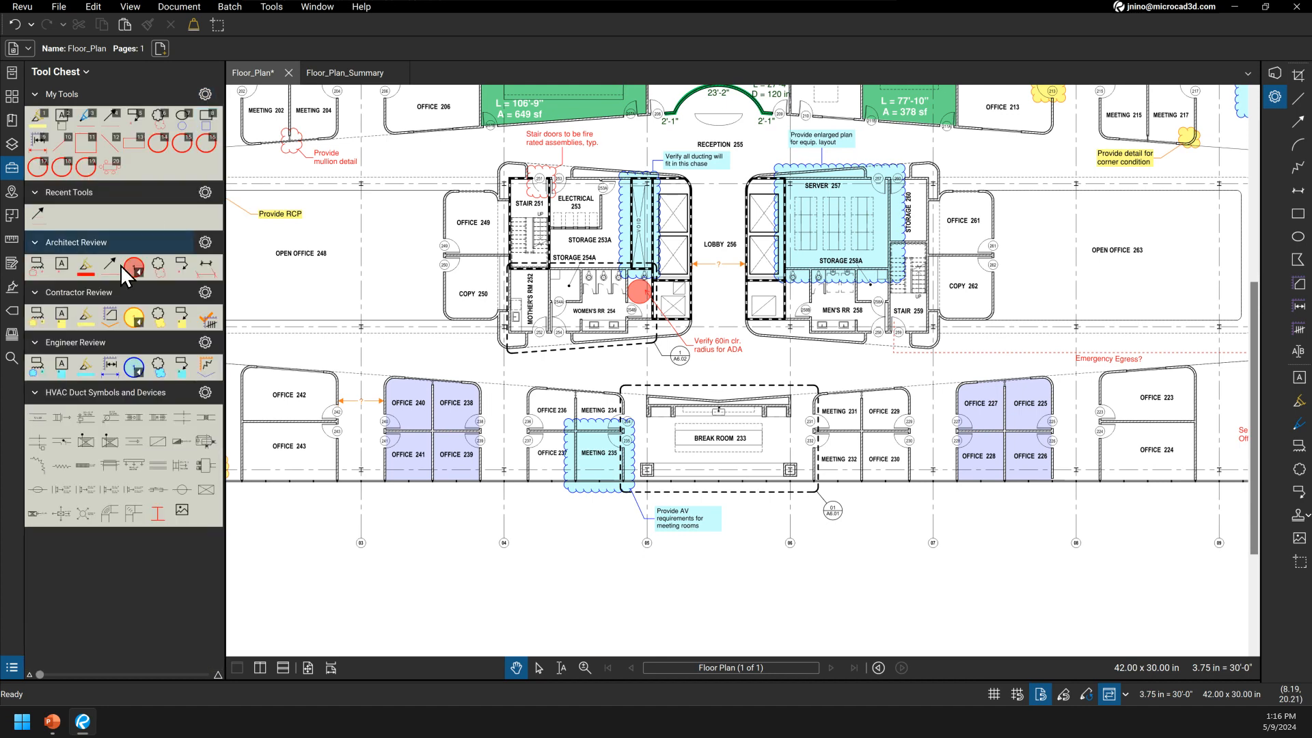
pyautogui.click(205, 95)
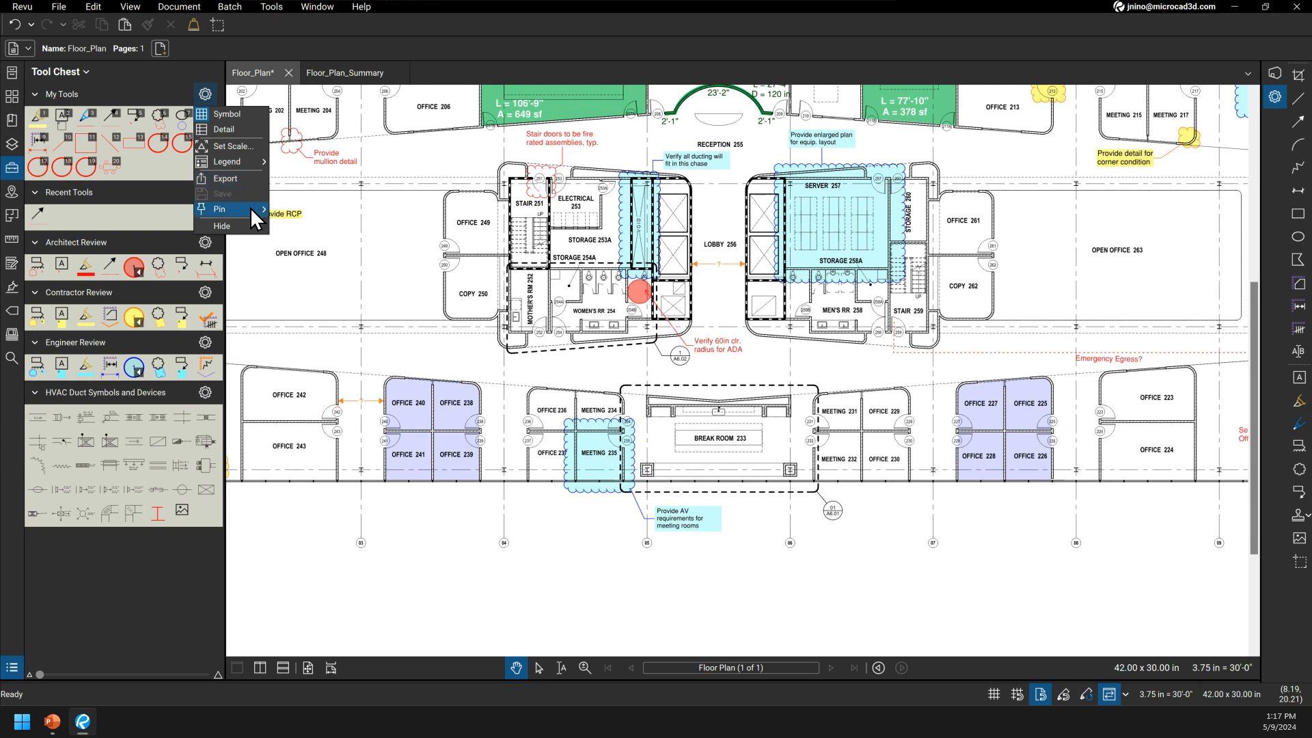
pyautogui.moveTo(247, 207)
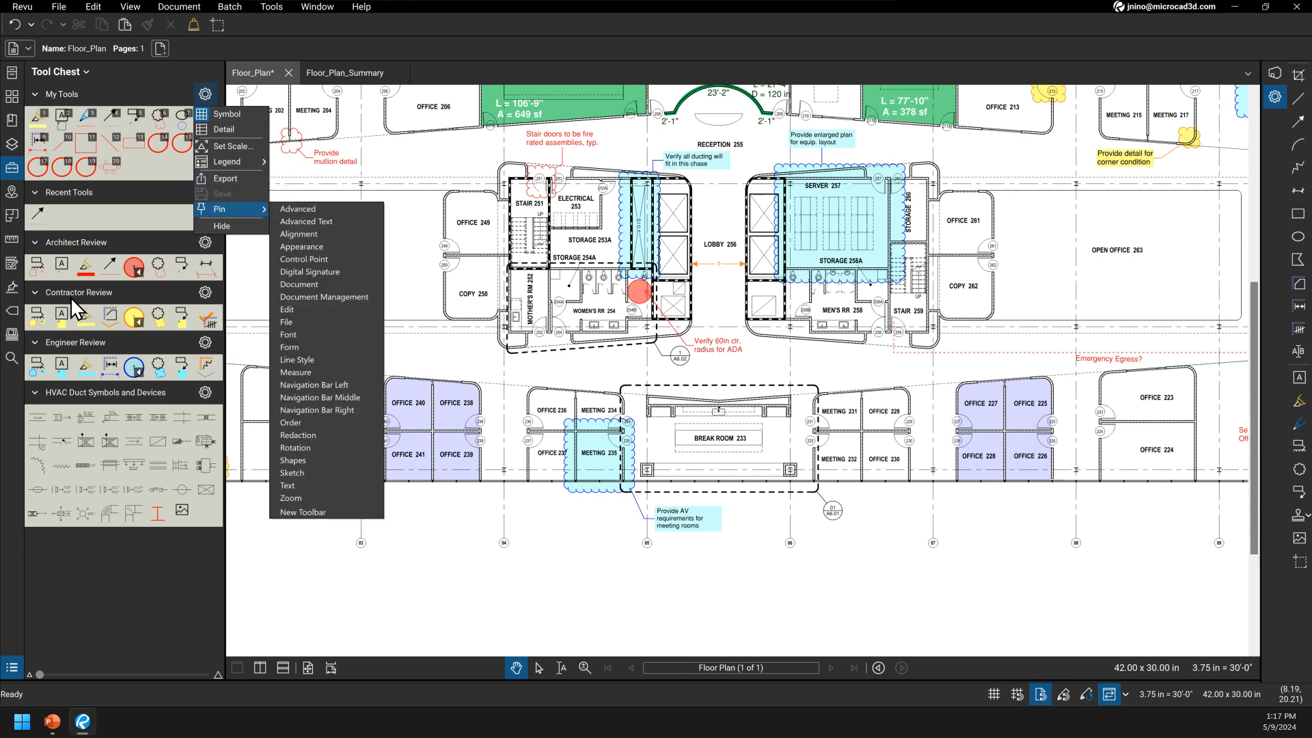
pyautogui.click(512, 413)
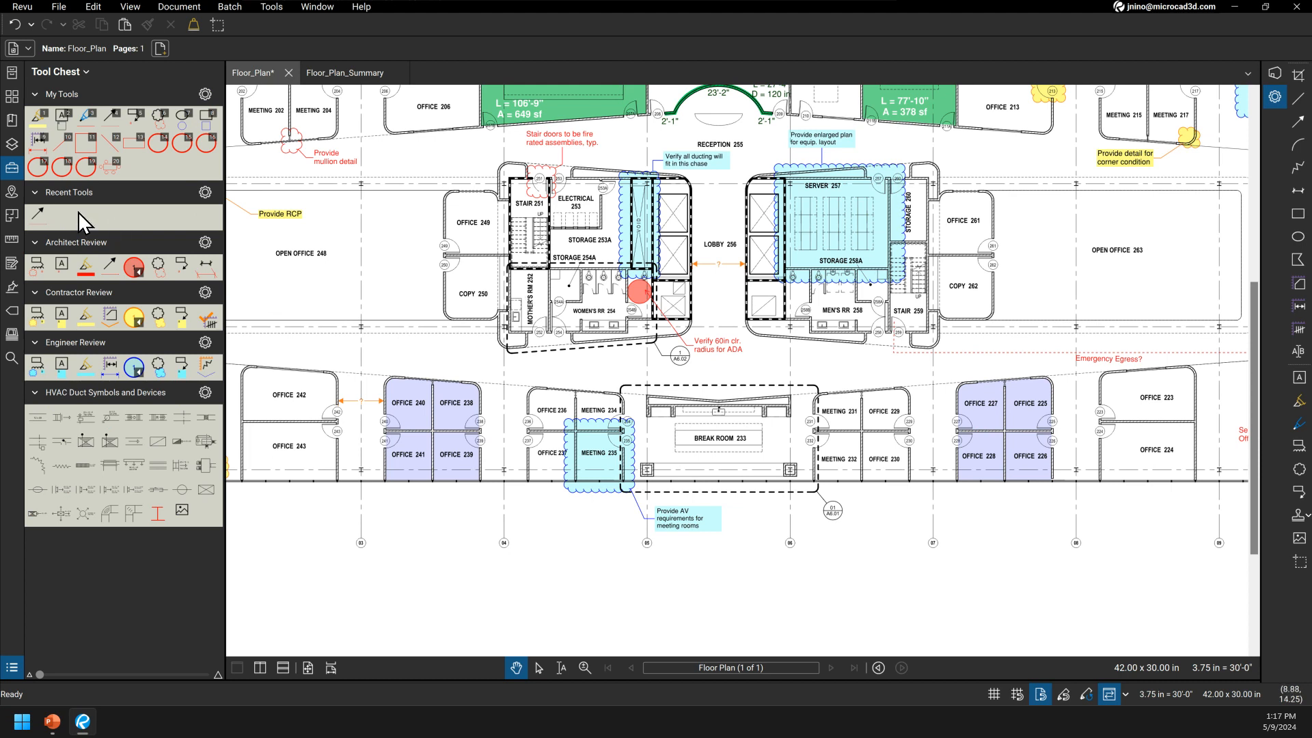
# Step: Place the table-and-chairs group from My Tools in Office 213
pyautogui.click(110, 170)
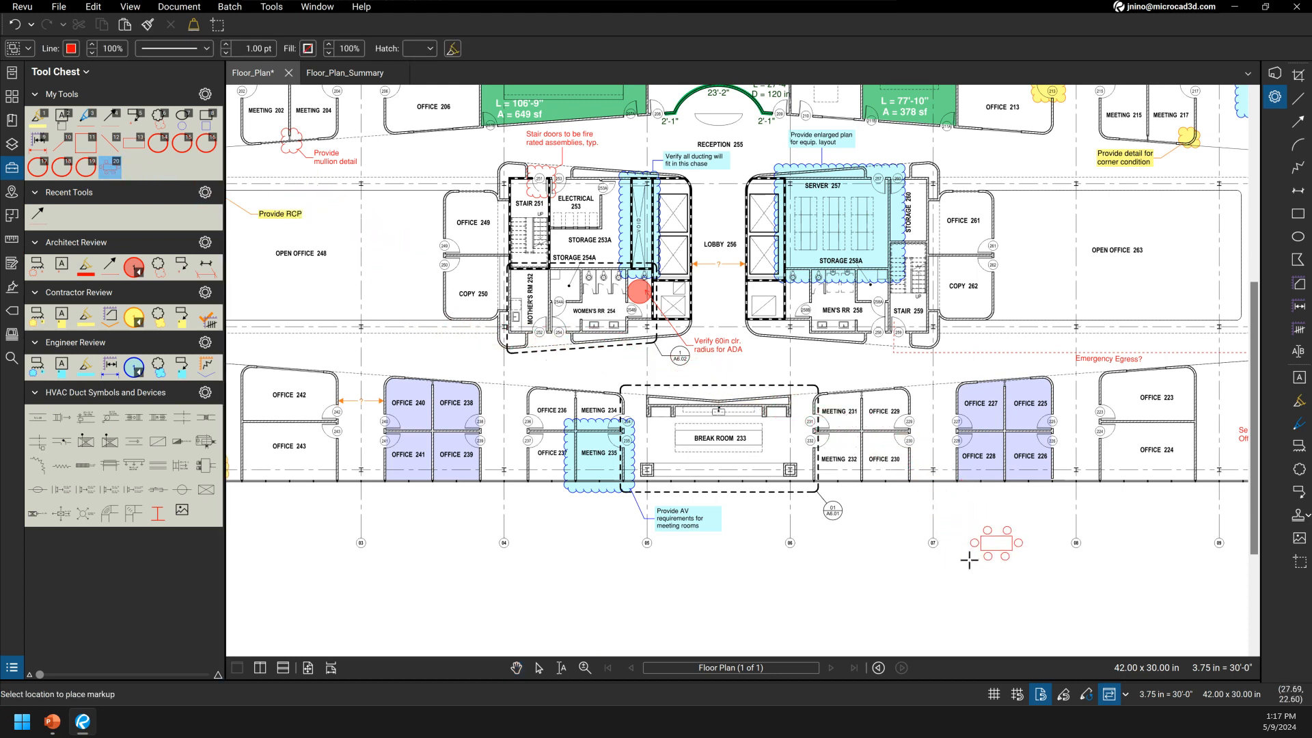
pyautogui.scroll(5, 916, 312)
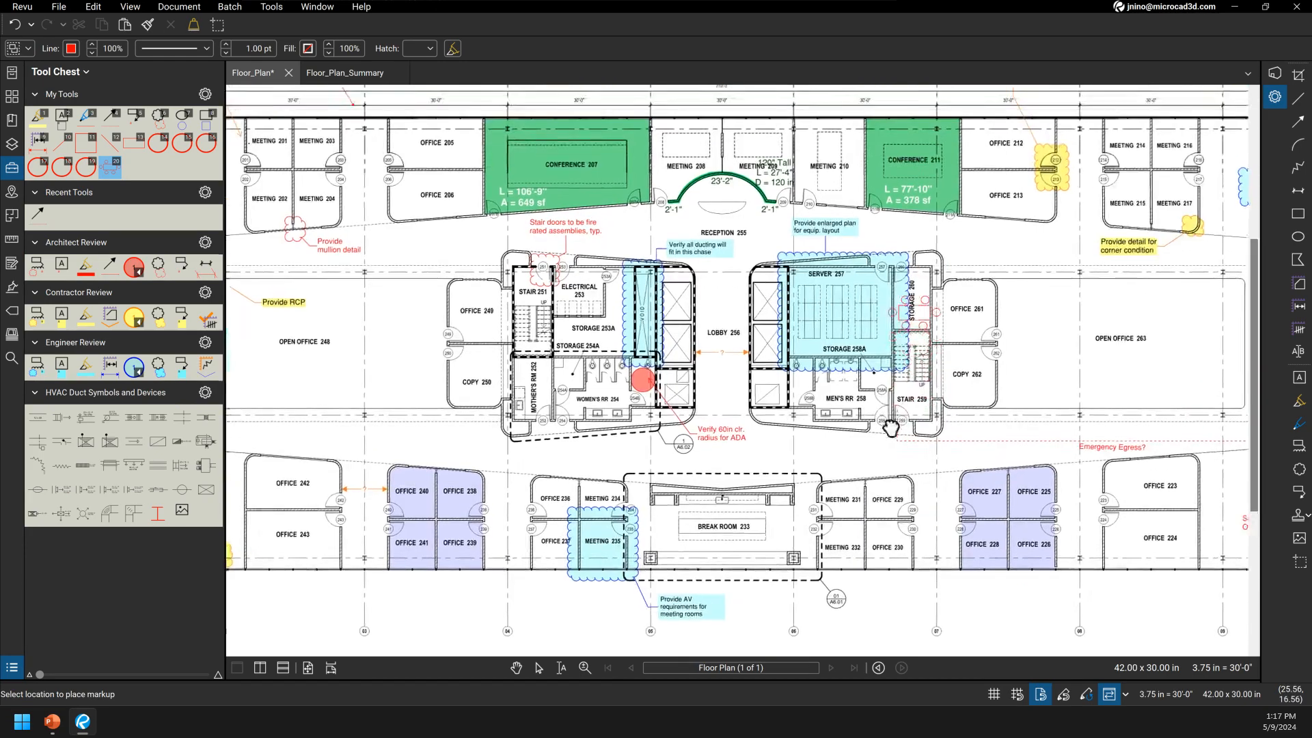
pyautogui.moveTo(967, 312); pyautogui.dragTo(803, 349)
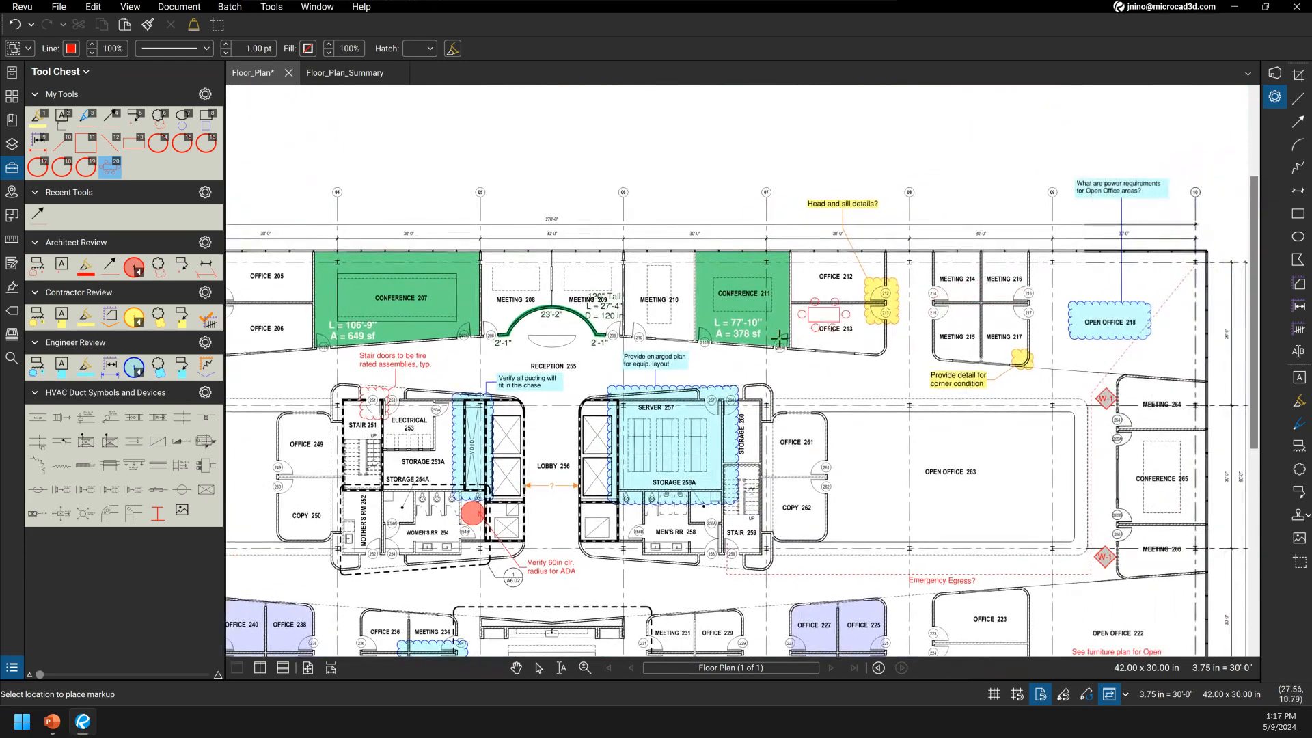
pyautogui.scroll(4, 805, 291)
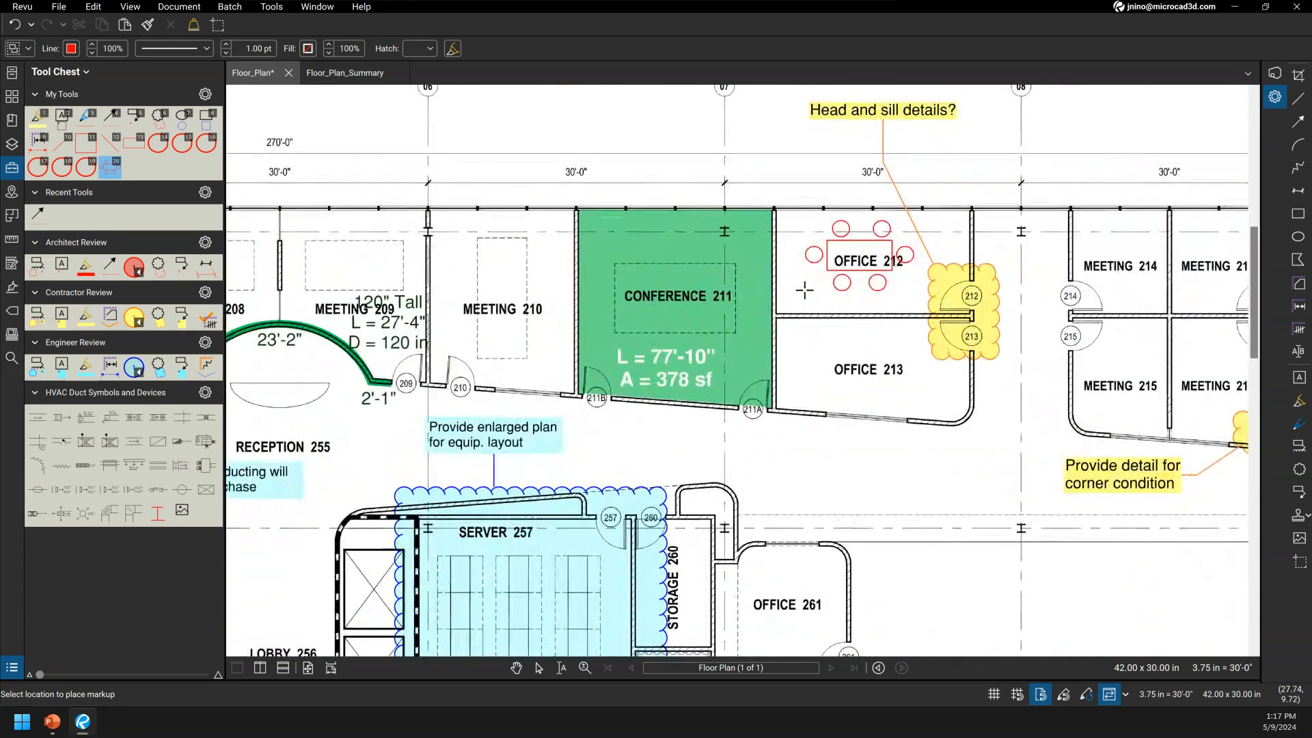
pyautogui.click(812, 402)
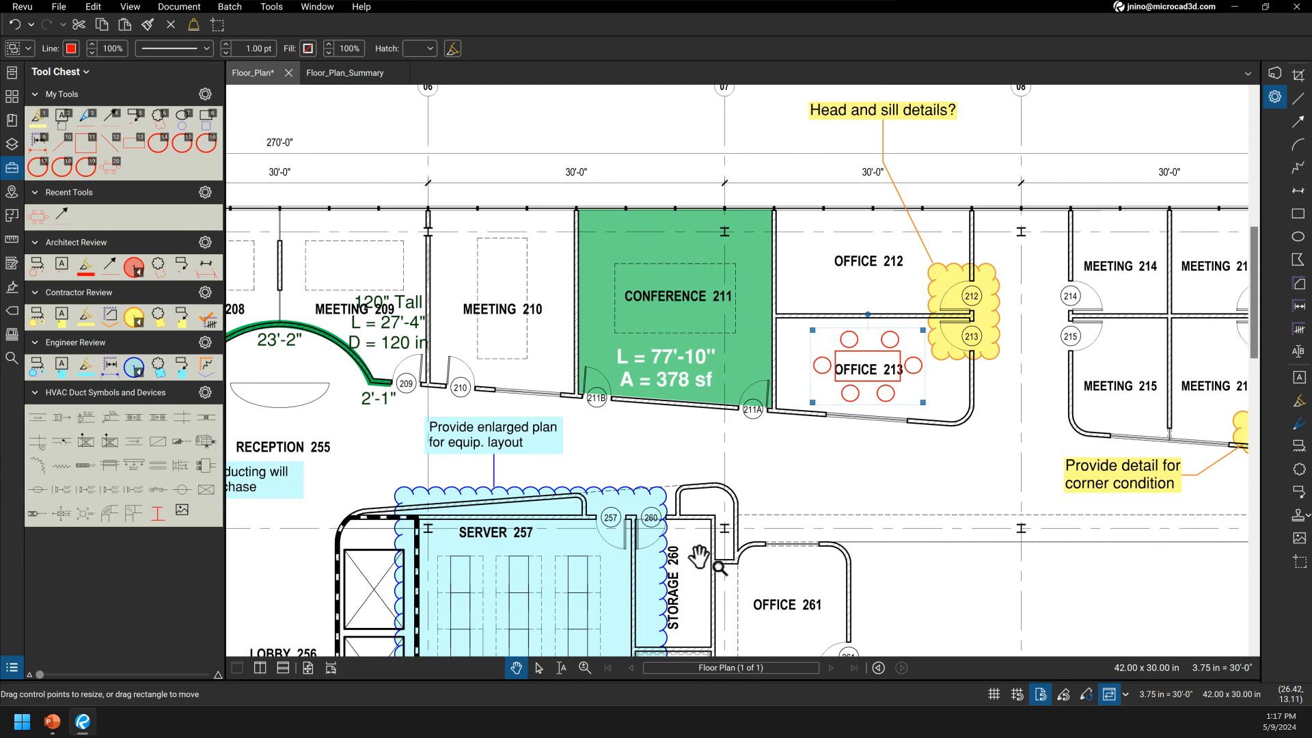
# Step: Place a second table-and-chairs group in the corridor below Office 213, reusing it from Recent Tools
pyautogui.click(109, 166)
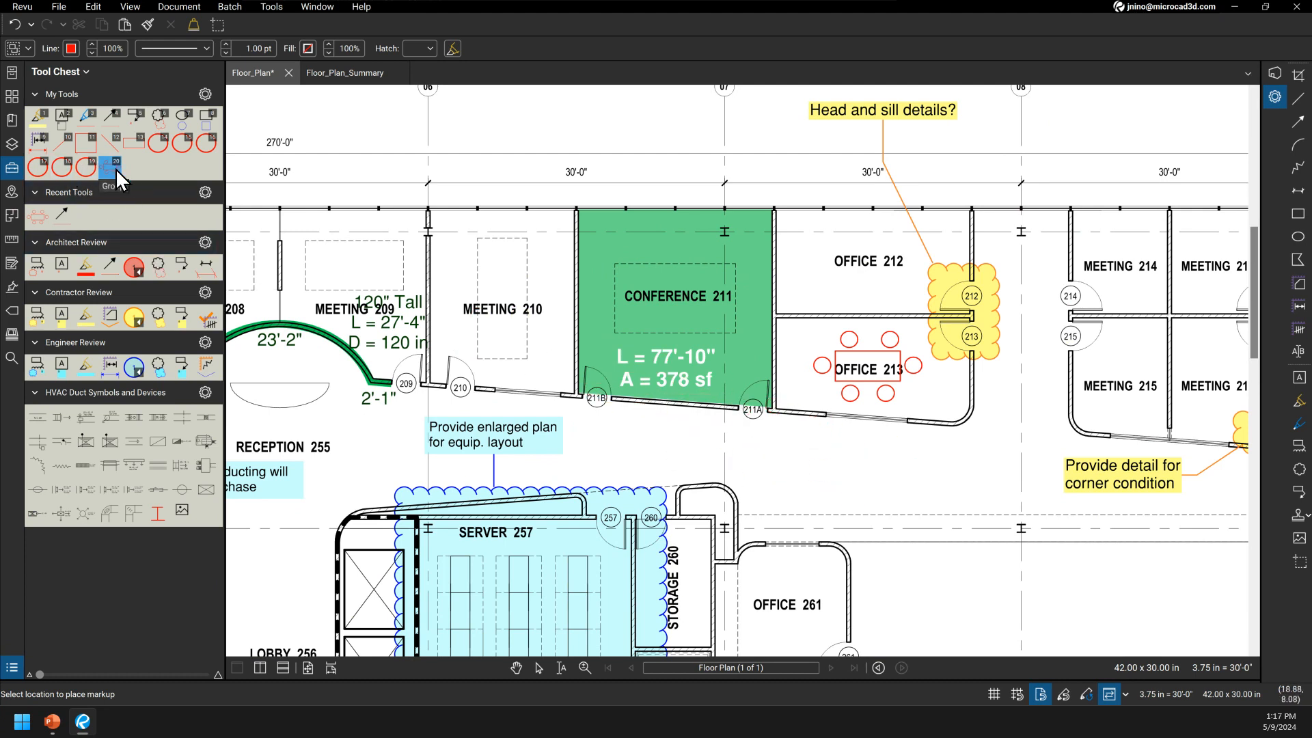
pyautogui.click(31, 219)
pyautogui.click(865, 499)
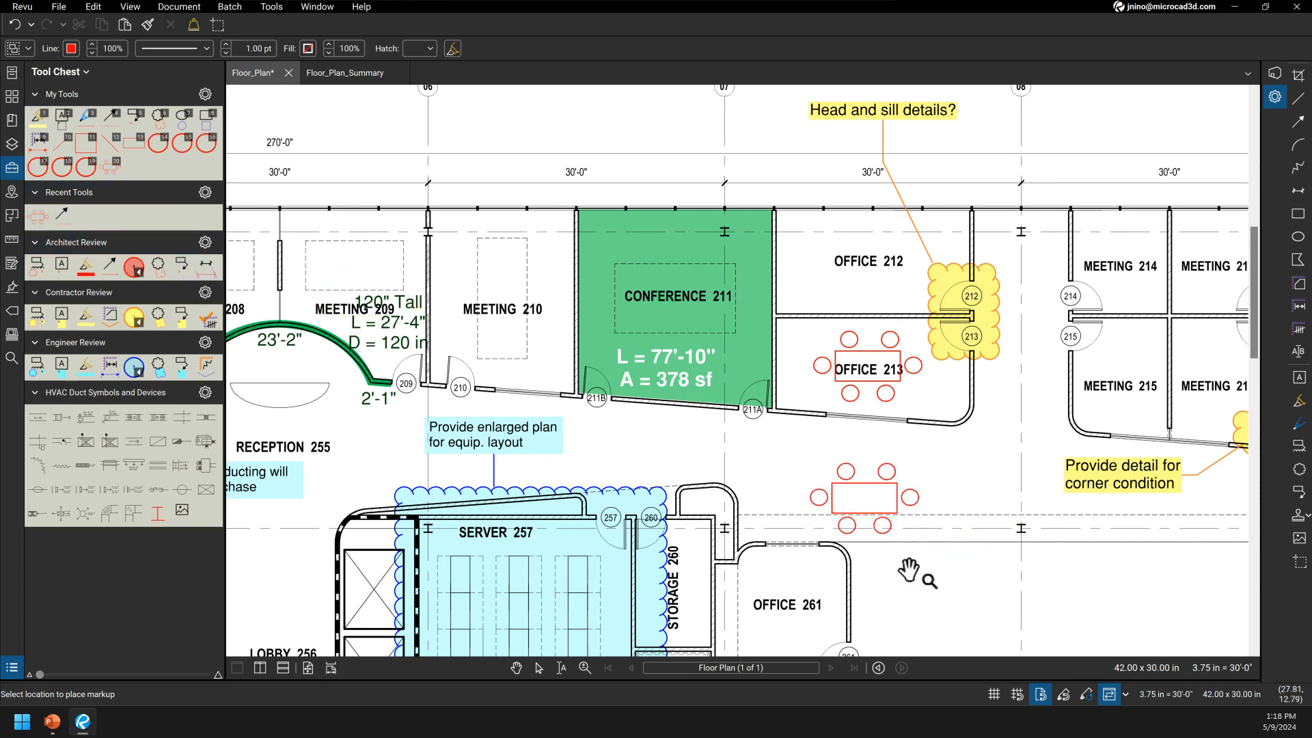
# Step: Place the saved red rectangle in Open Office 263 at its stored size, and draw a larger one below it in properties mode
pyautogui.click(132, 143)
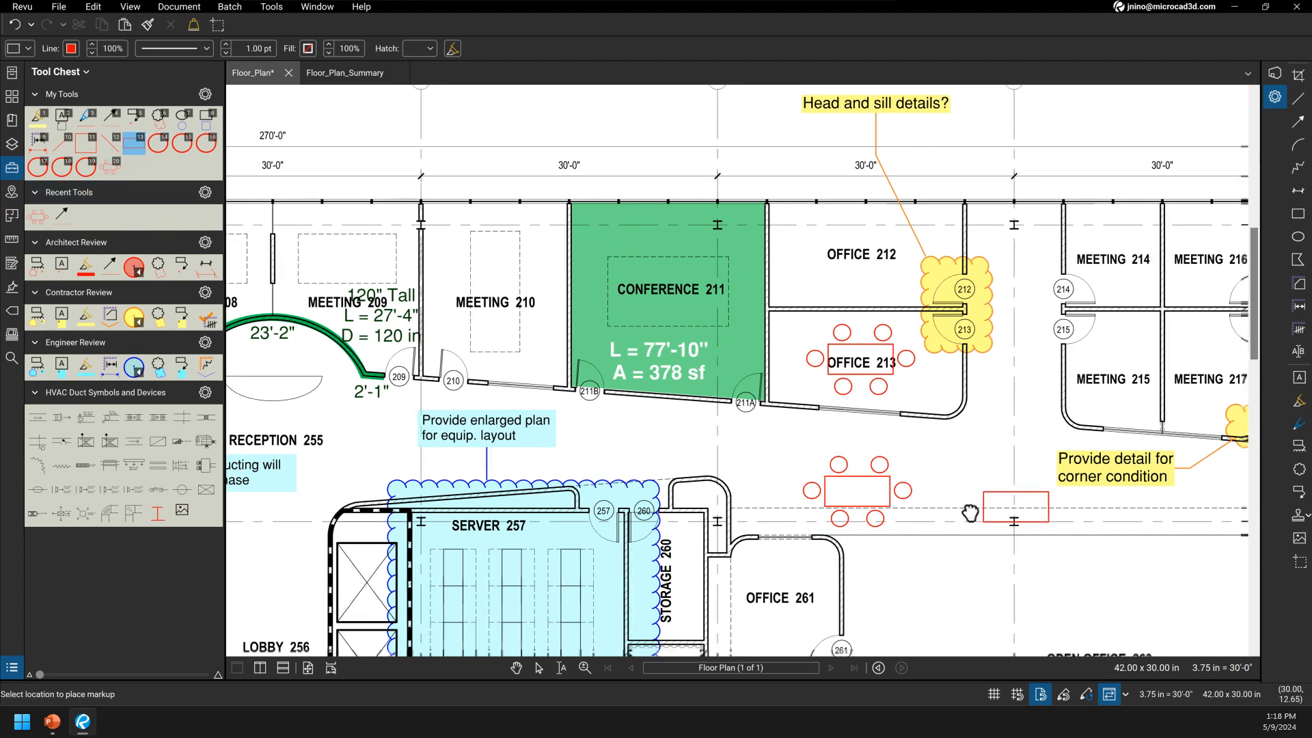
pyautogui.click(917, 528)
pyautogui.click(141, 148)
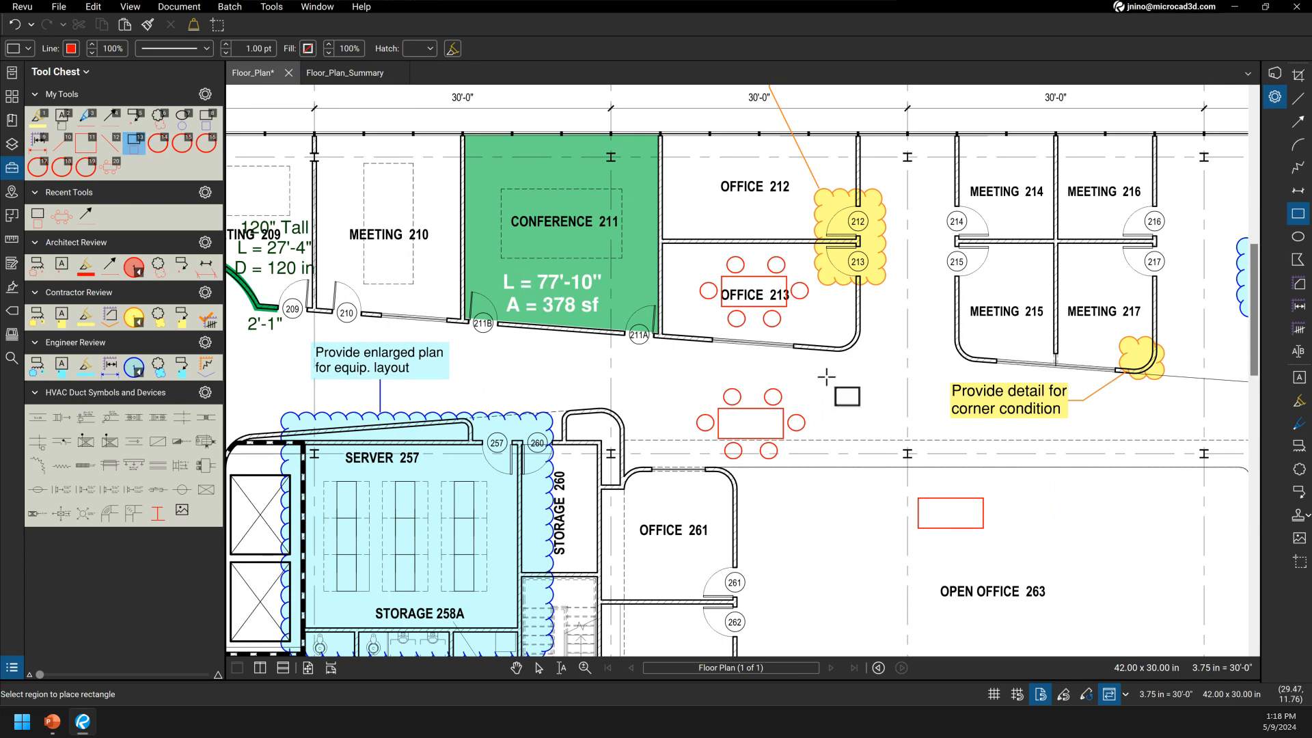
pyautogui.scroll(-1, 824, 374)
pyautogui.moveTo(922, 524); pyautogui.dragTo(1113, 608)
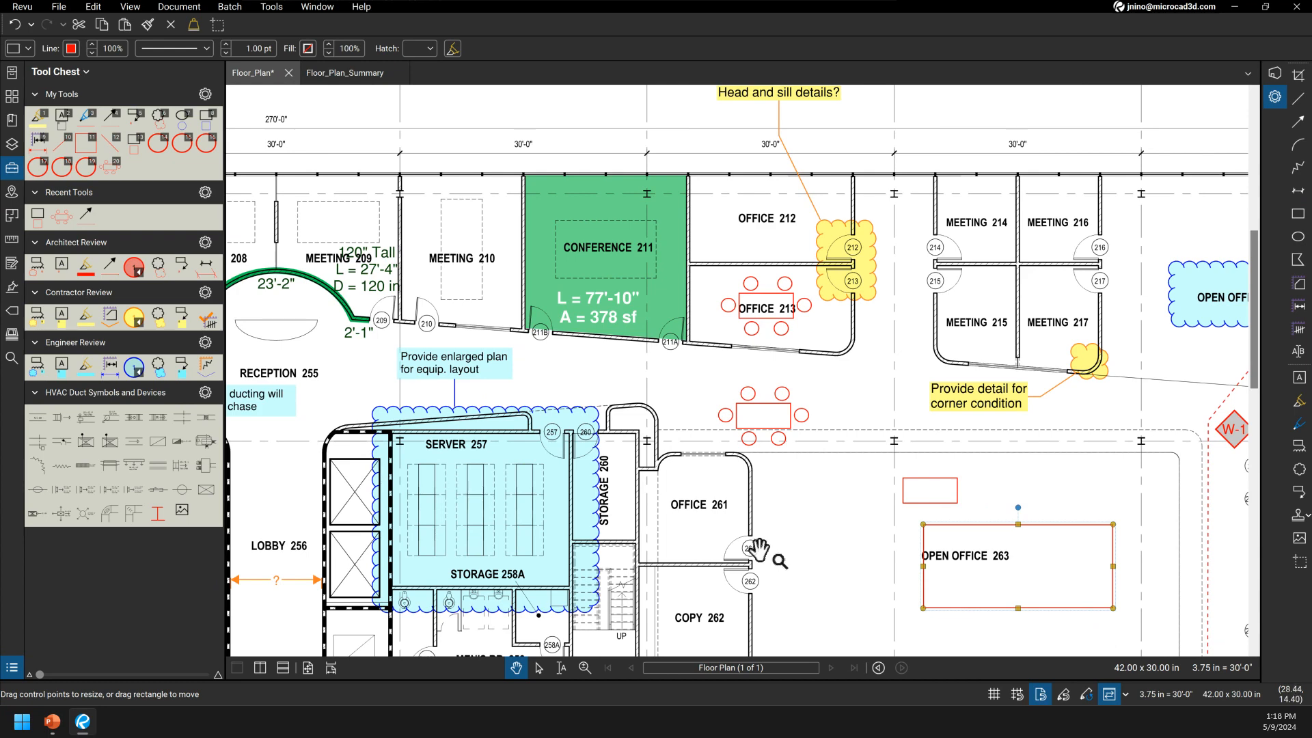
pyautogui.press('Escape')
# Step: Place another table-and-chairs group from My Tools in Office 261, after reviewing the saved tool's available options
pyautogui.click(786, 419)
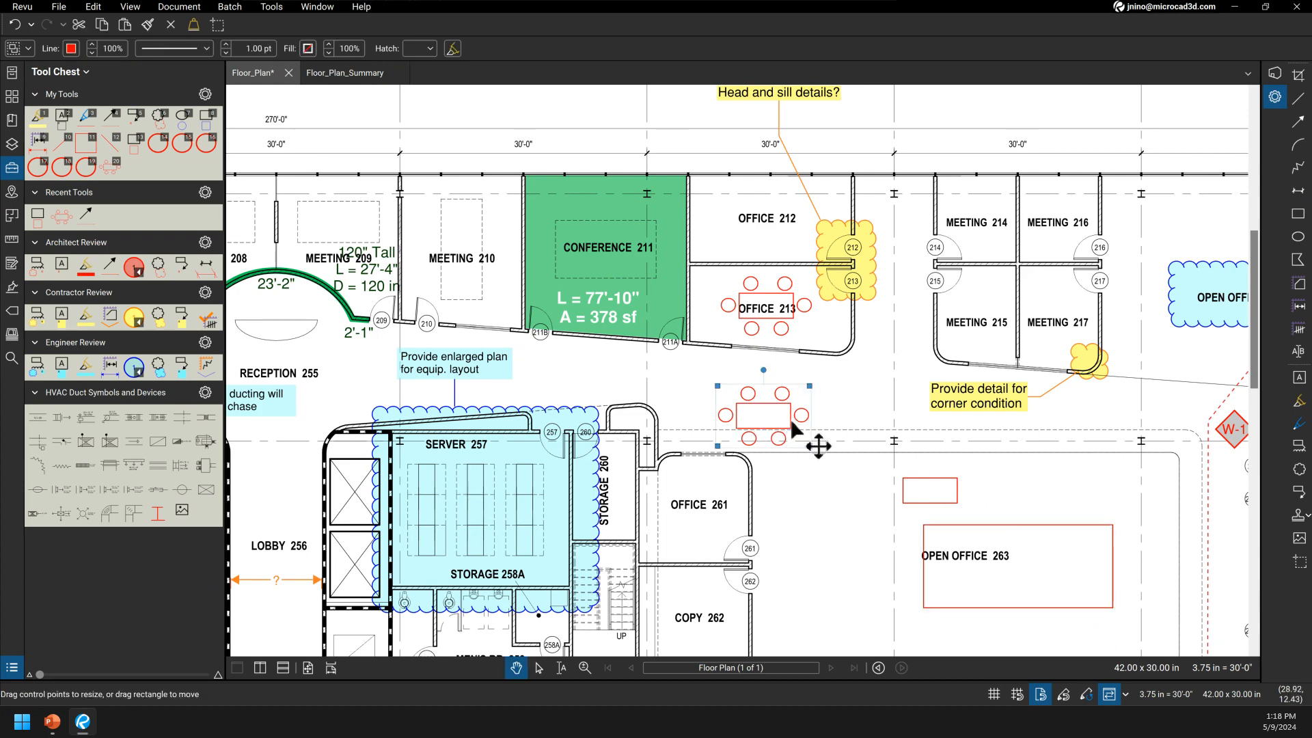
pyautogui.click(109, 165)
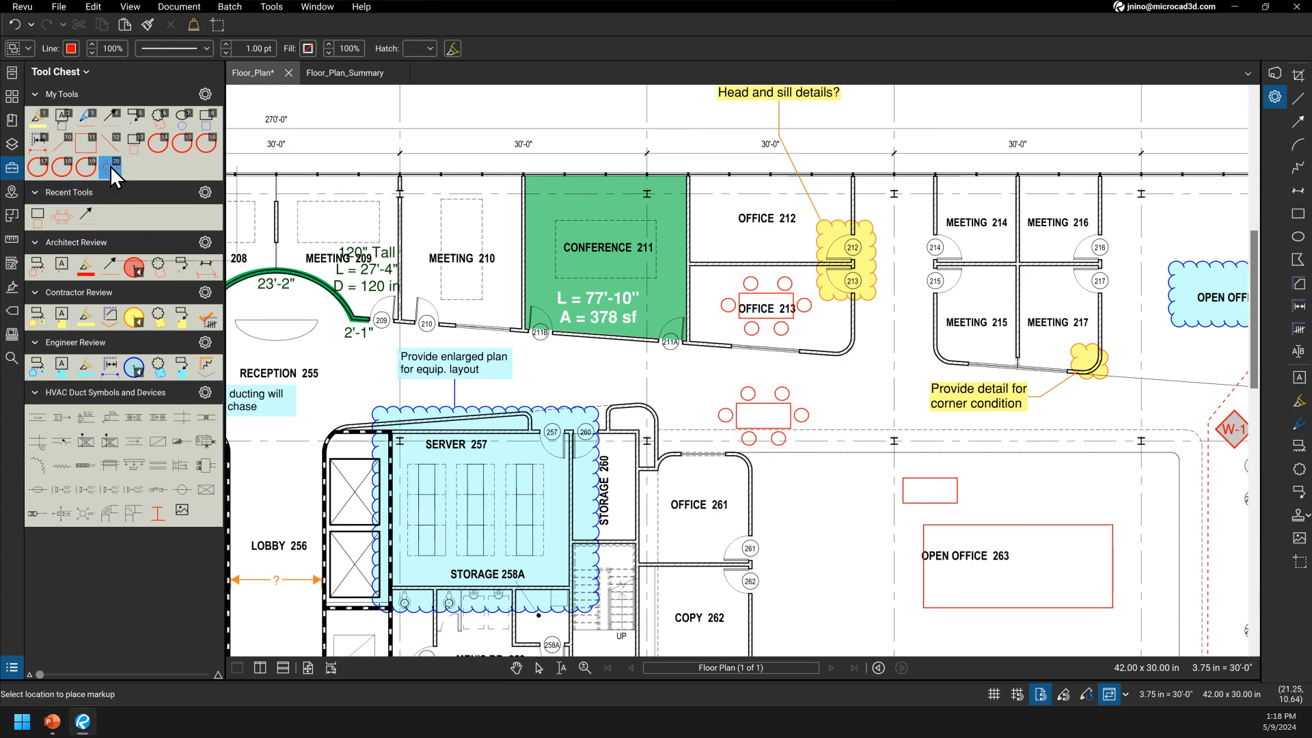
pyautogui.rightClick(109, 166)
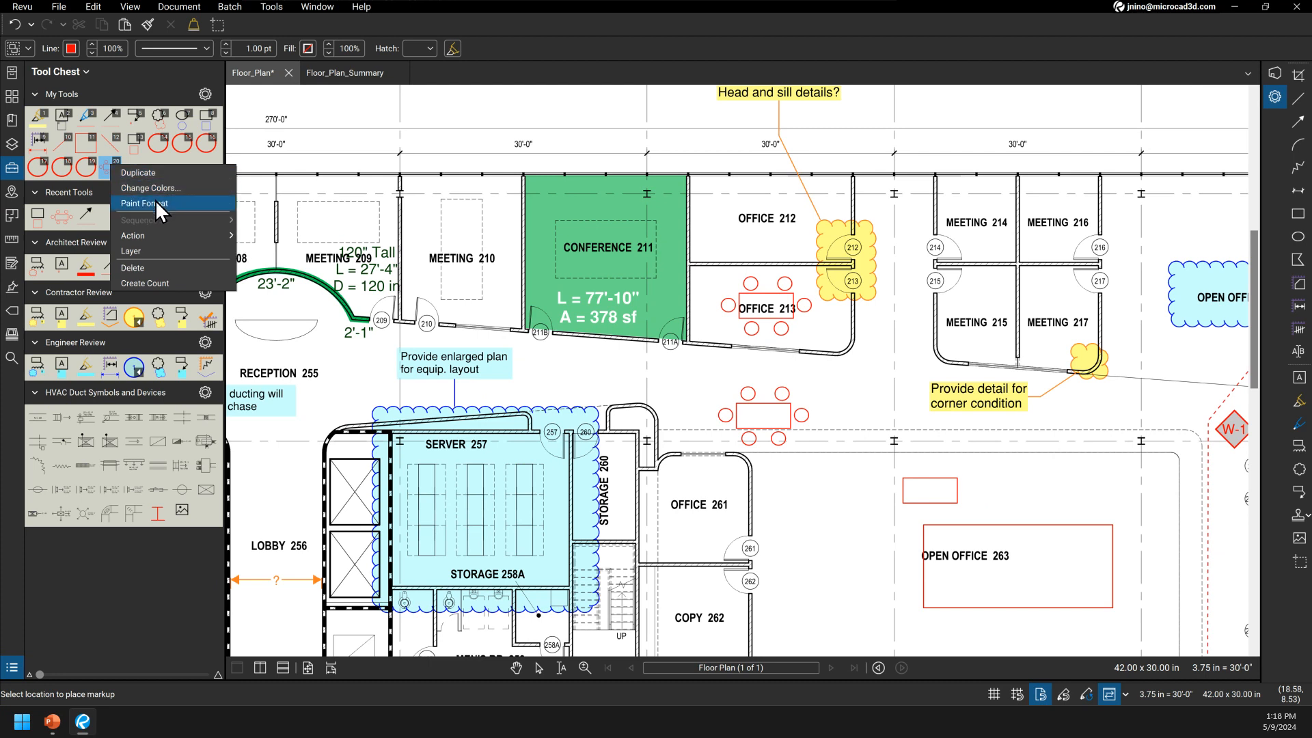
pyautogui.press('Escape')
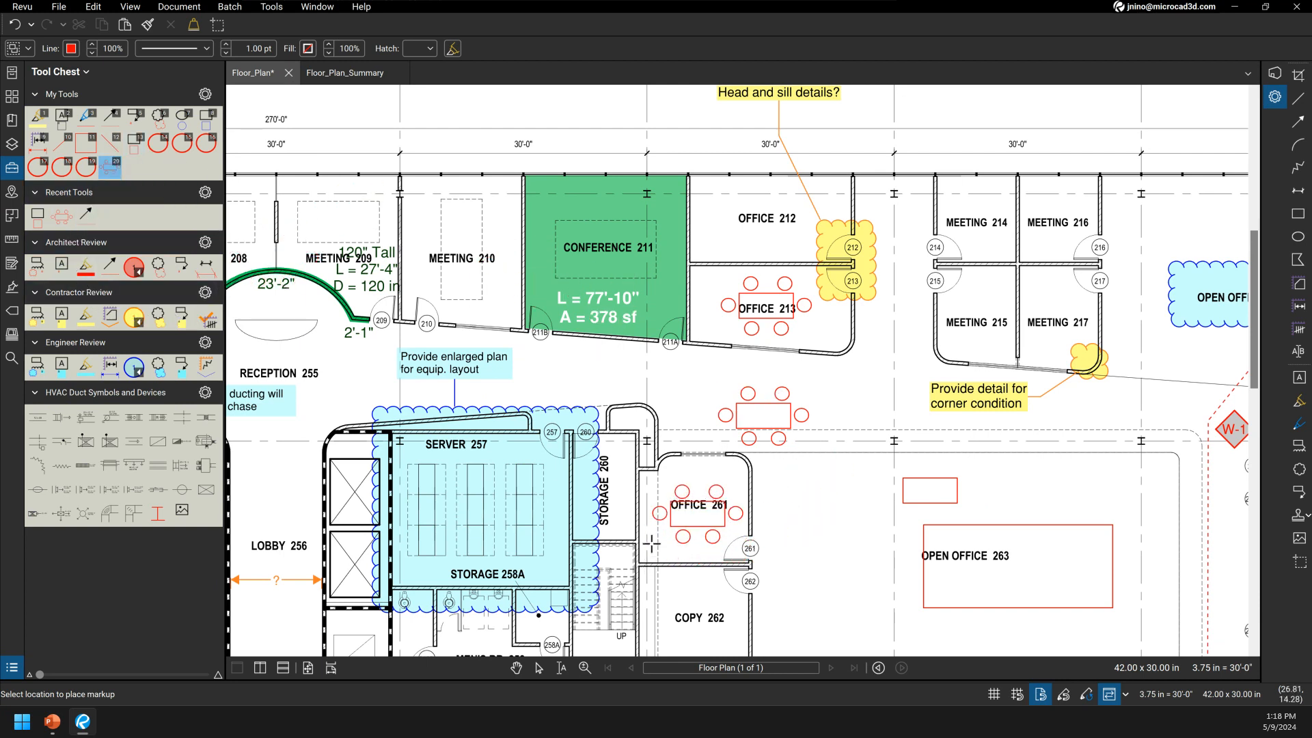
pyautogui.click(652, 530)
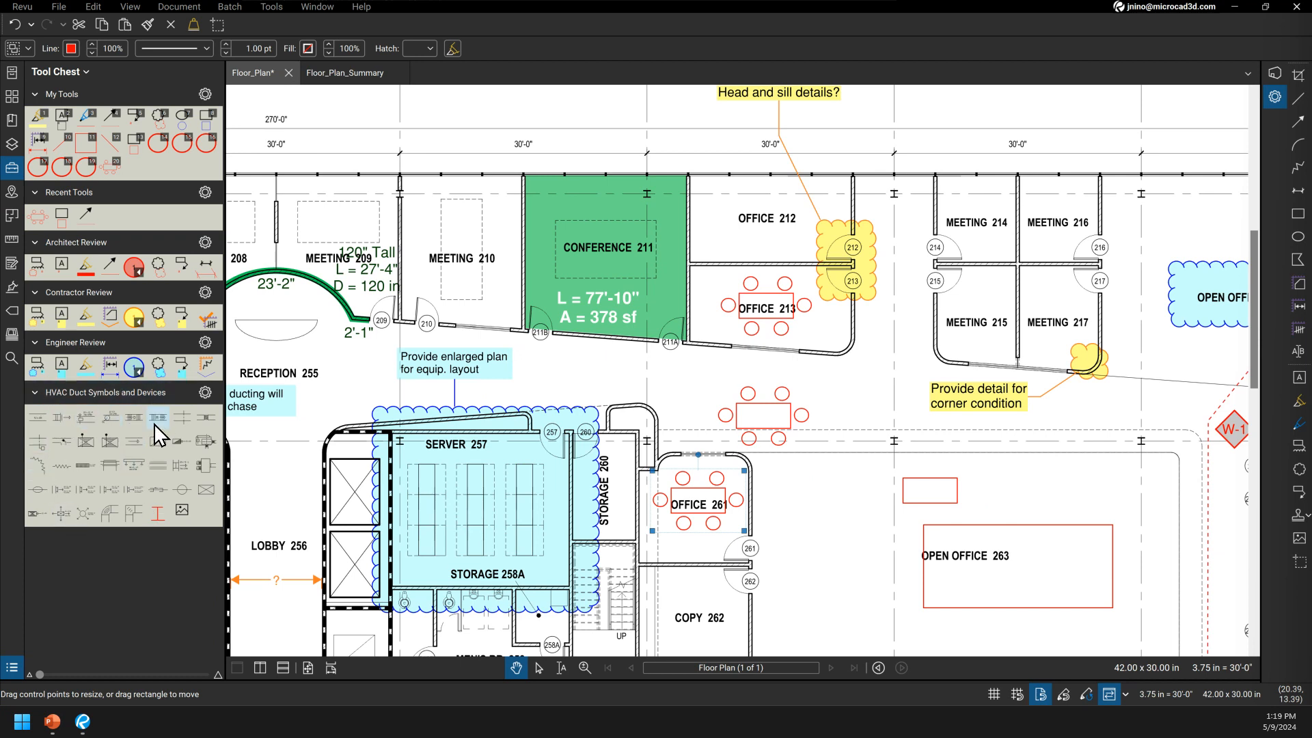
# Step: Place the HVAC rectangle symbol with a diagonal in Meeting 215 and the circle symbol with a line through it in Meeting 217
pyautogui.click(158, 441)
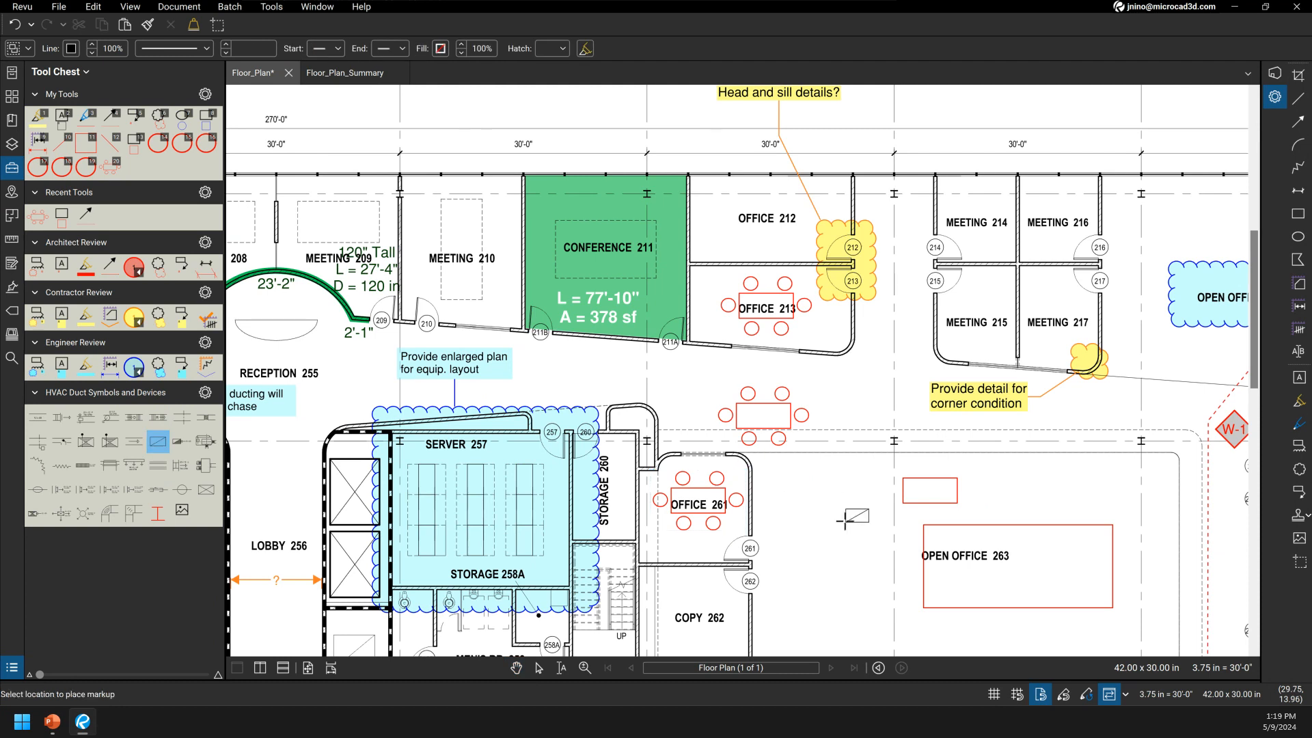
pyautogui.click(963, 351)
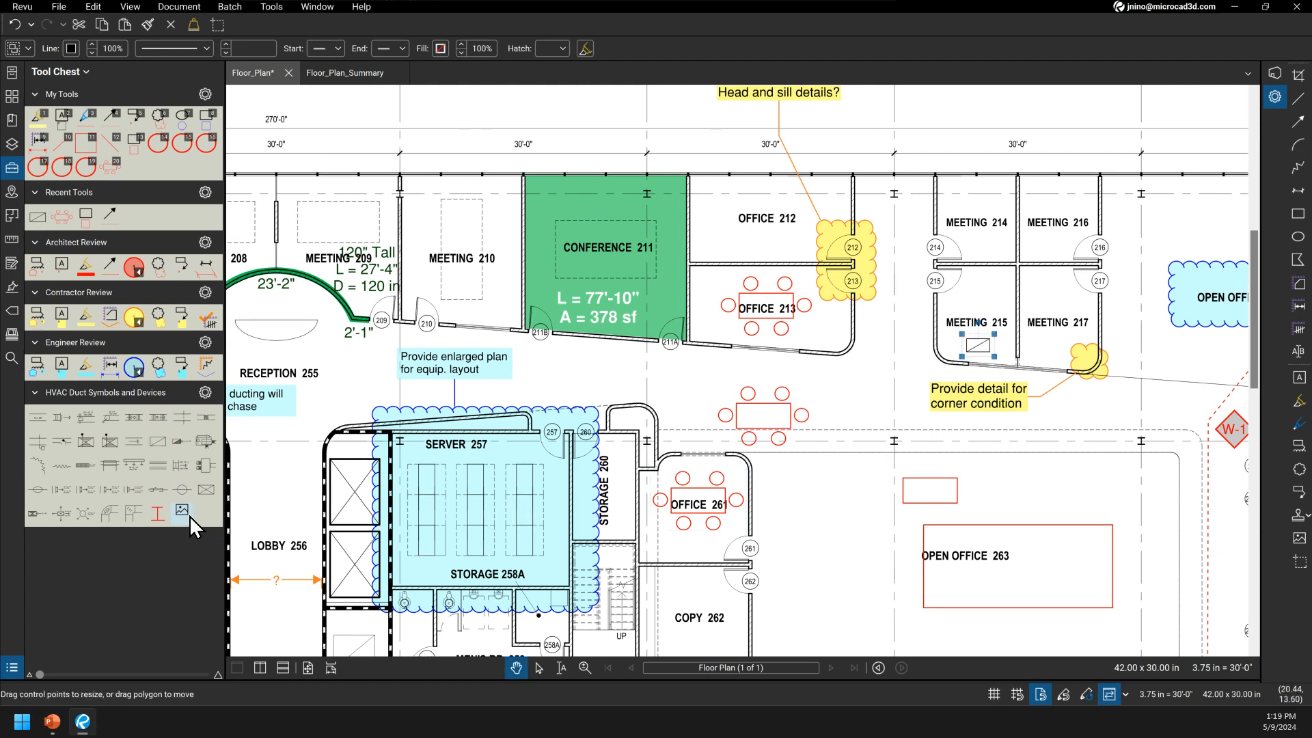
pyautogui.click(180, 493)
pyautogui.click(1047, 286)
# Step: Place the cross-hatched HVAC duct symbol in Meeting 216 and look over the HVAC set's display options
pyautogui.click(182, 492)
pyautogui.click(206, 418)
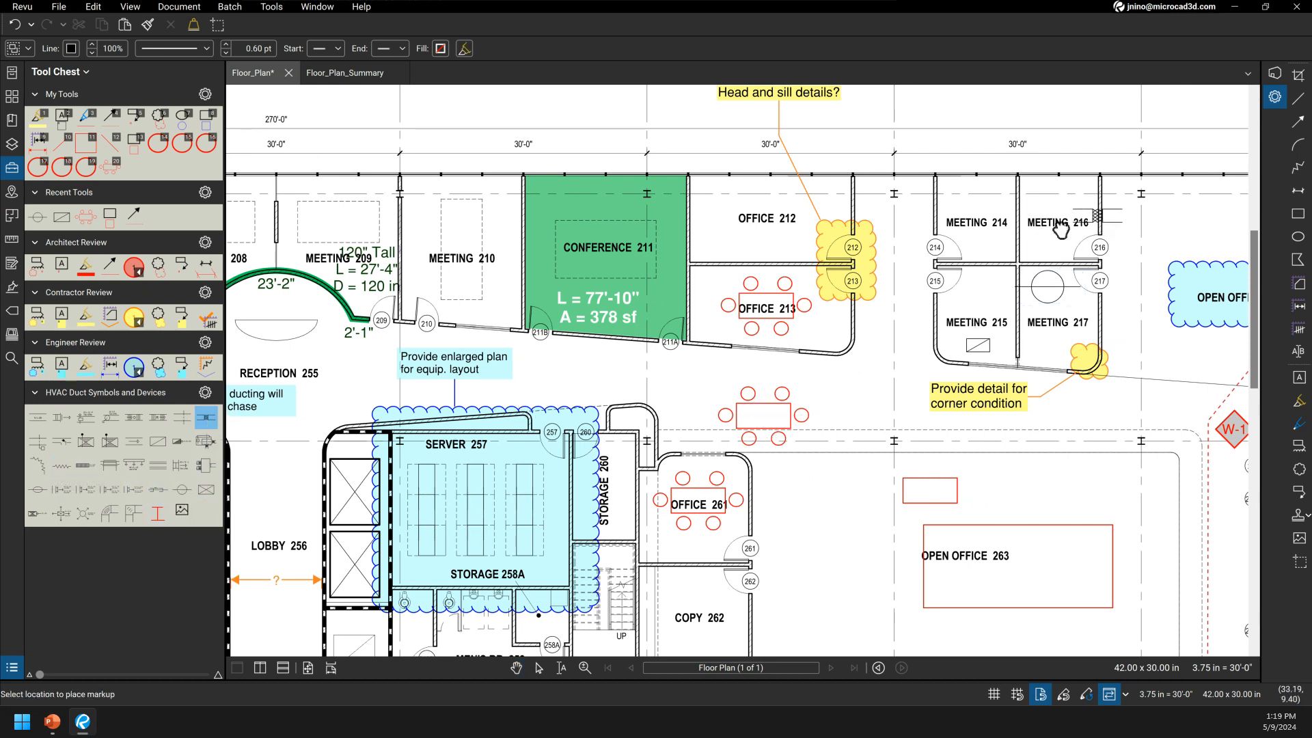
pyautogui.scroll(5, 1056, 226)
pyautogui.click(807, 323)
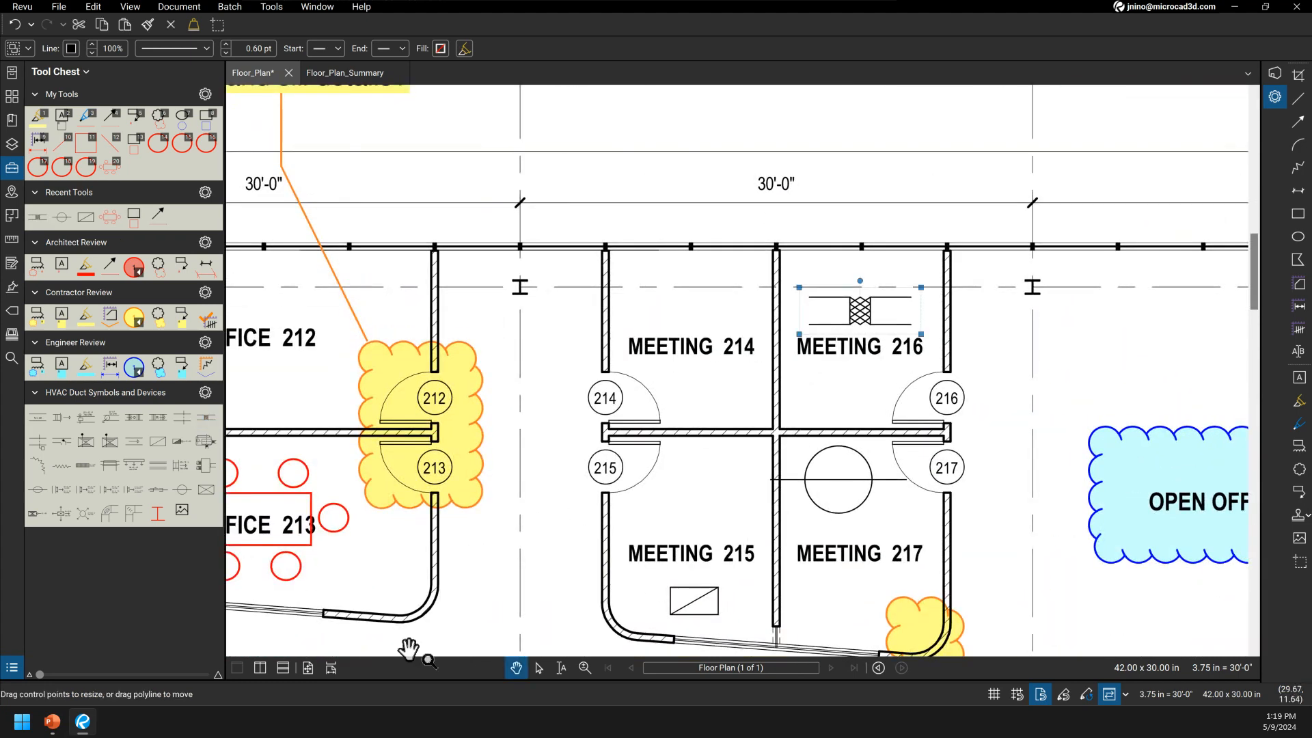
pyautogui.click(206, 393)
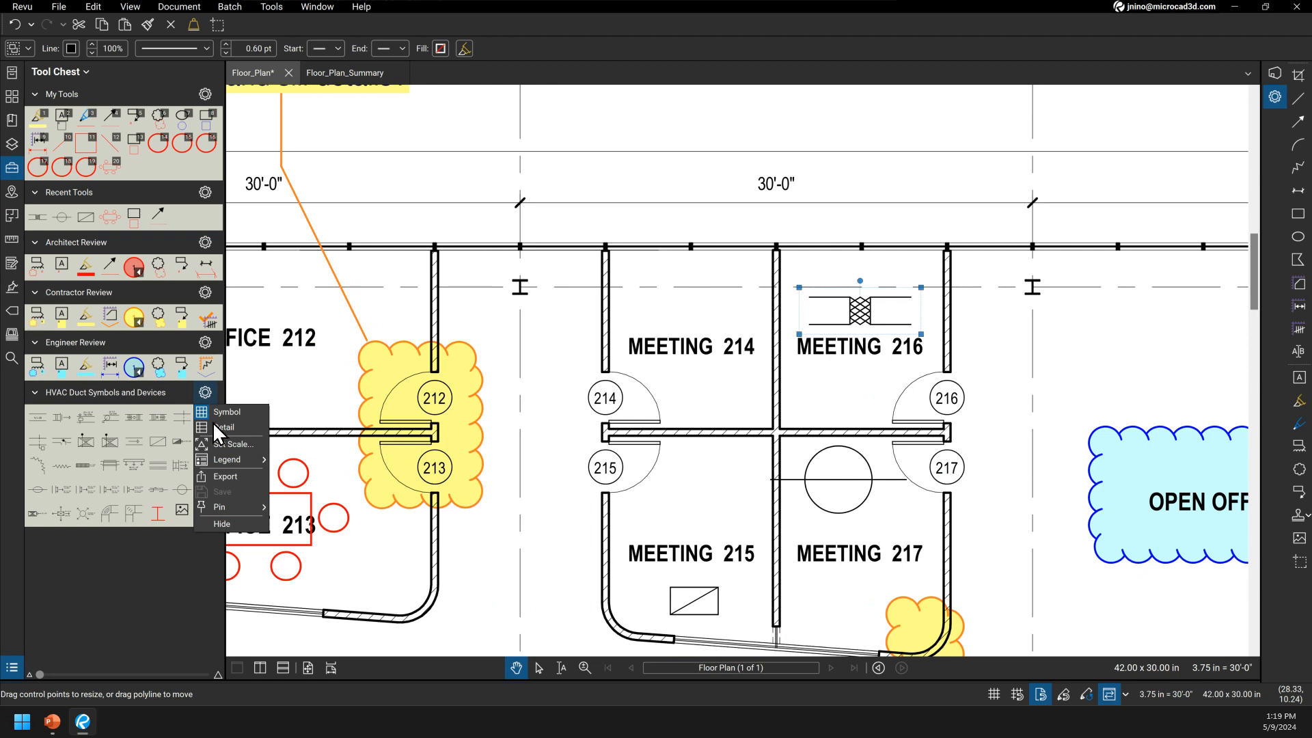
pyautogui.click(183, 568)
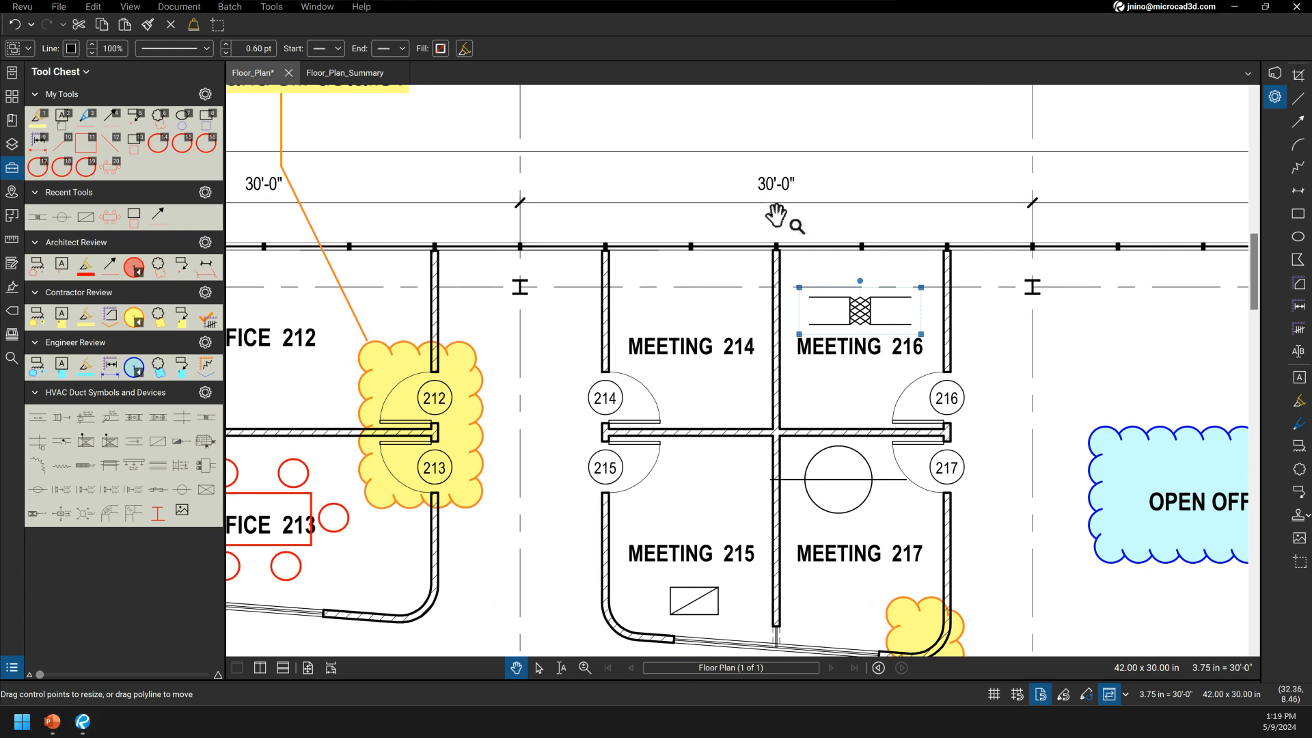
pyautogui.click(573, 159)
pyautogui.moveTo(657, 163); pyautogui.dragTo(665, 311)
pyautogui.middleClick(597, 297)
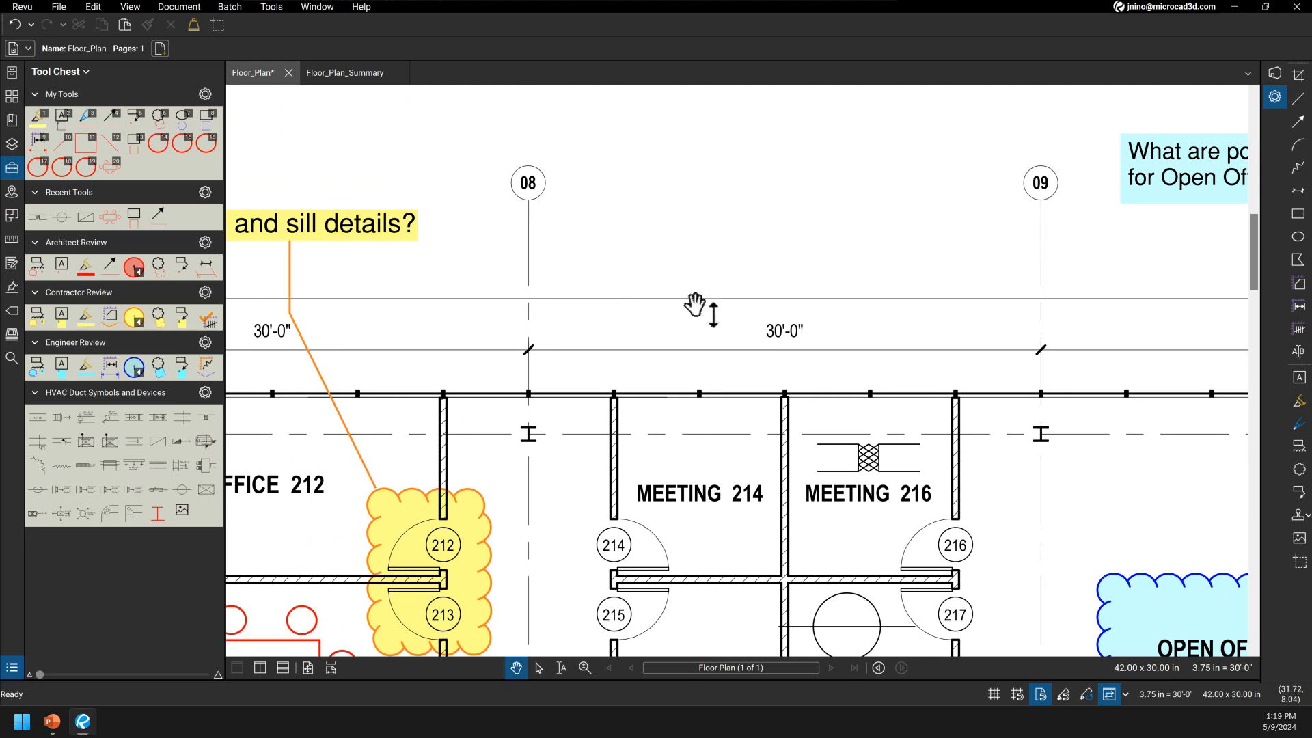
pyautogui.write('https://support.bluebeam.com/revu-custom-libraries/')
pyautogui.moveTo(816, 259)
pyautogui.mouseDown()
pyautogui.moveTo(531, 255)
pyautogui.moveTo(551, 270)
pyautogui.mouseUp()
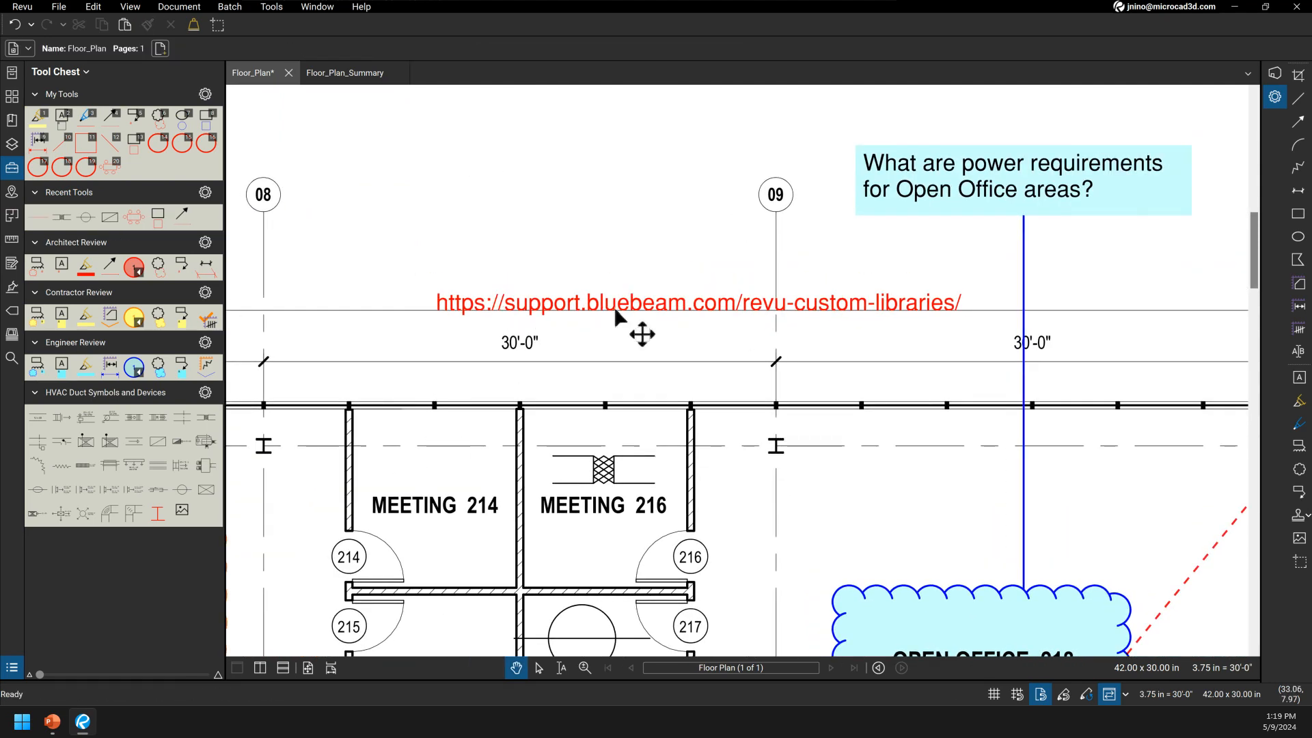
# Step: Copy the full custom libraries URL from its text box, check the Floor_Plan_Summary document and return to the text box in Floor_Plan
pyautogui.click(614, 309)
pyautogui.doubleClick(614, 308)
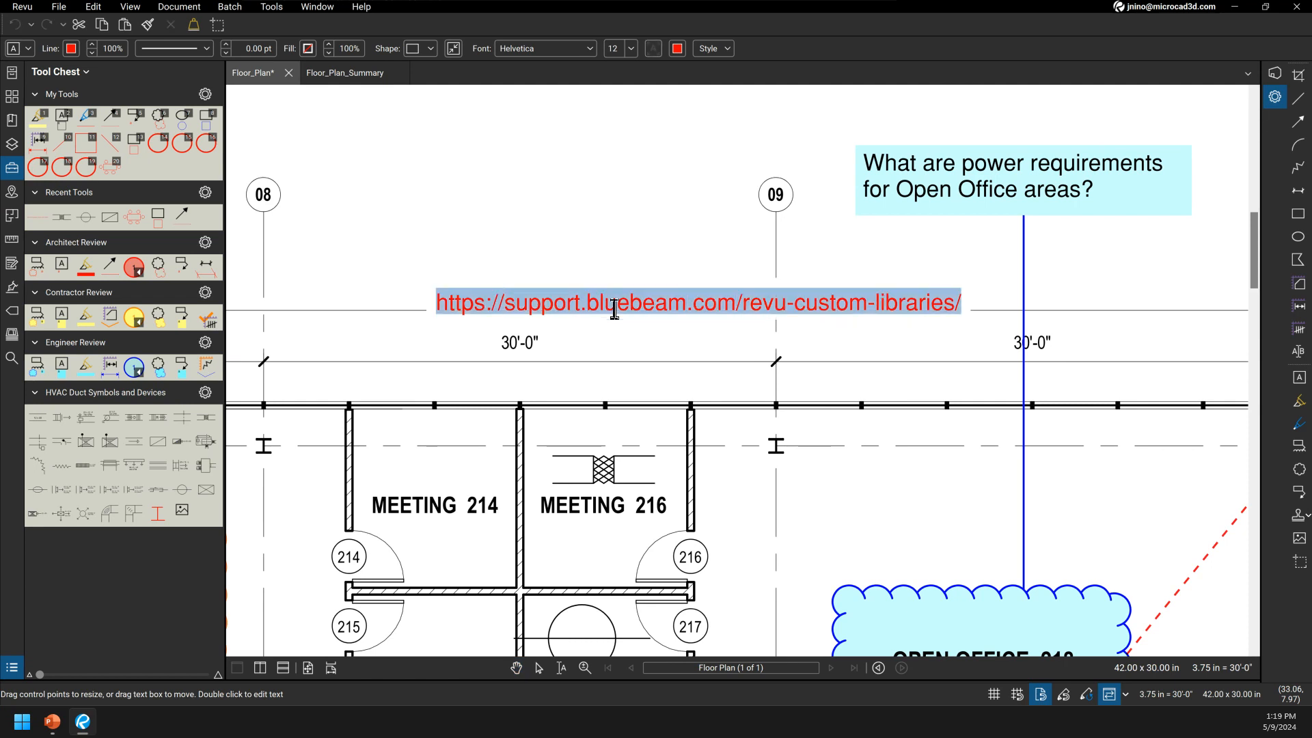
pyautogui.rightClick(476, 309)
pyautogui.click(523, 363)
pyautogui.click(377, 78)
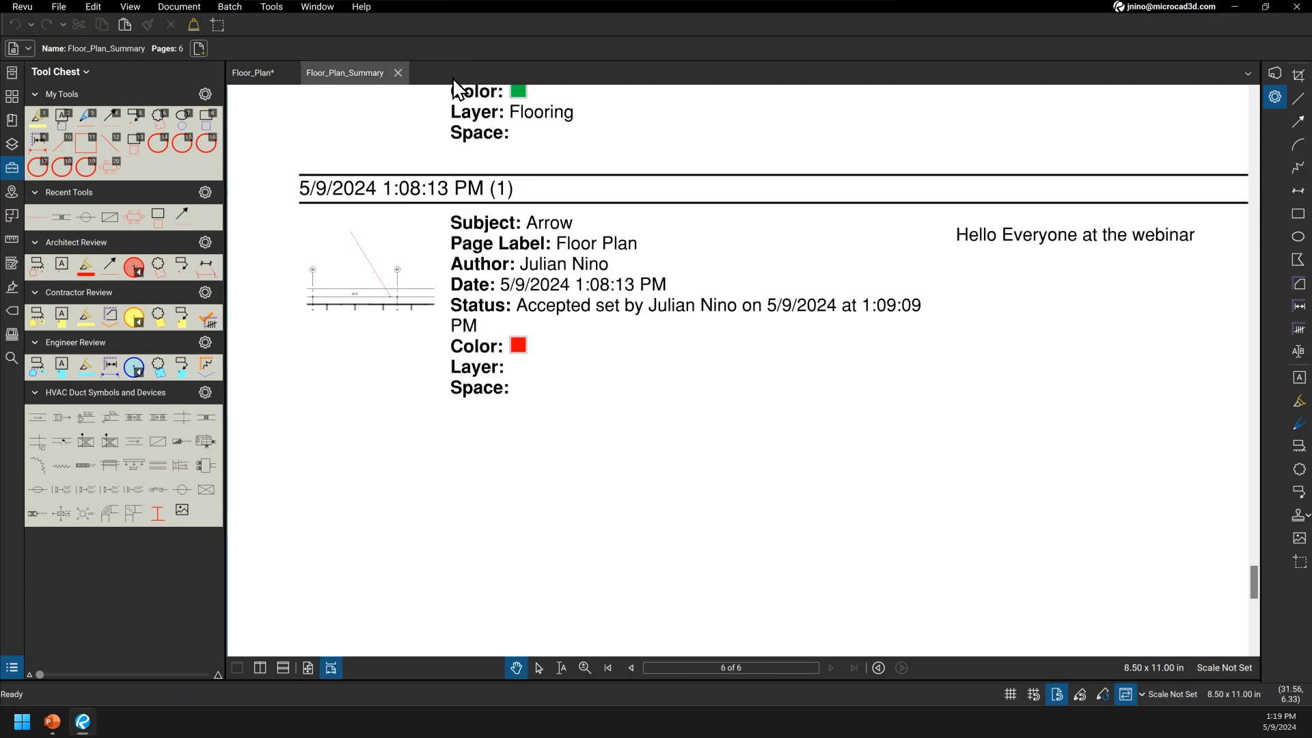
pyautogui.click(259, 75)
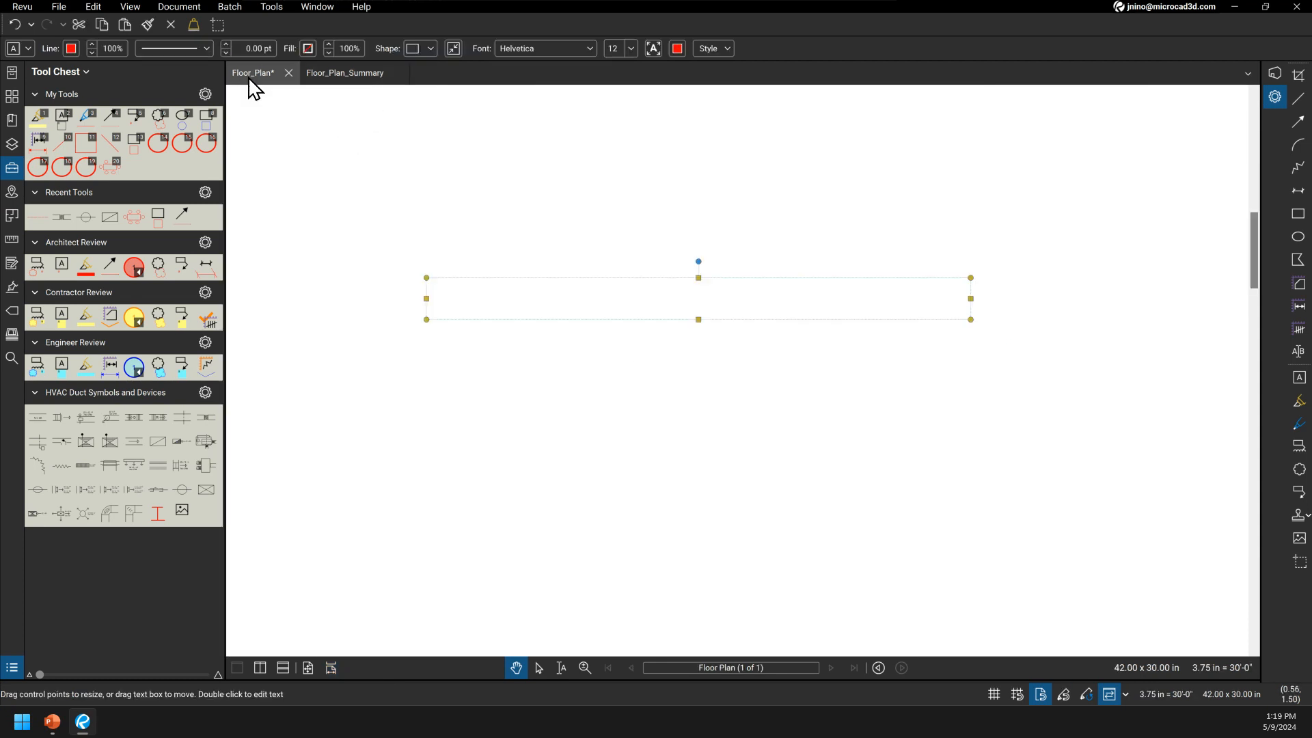
pyautogui.doubleClick(712, 303)
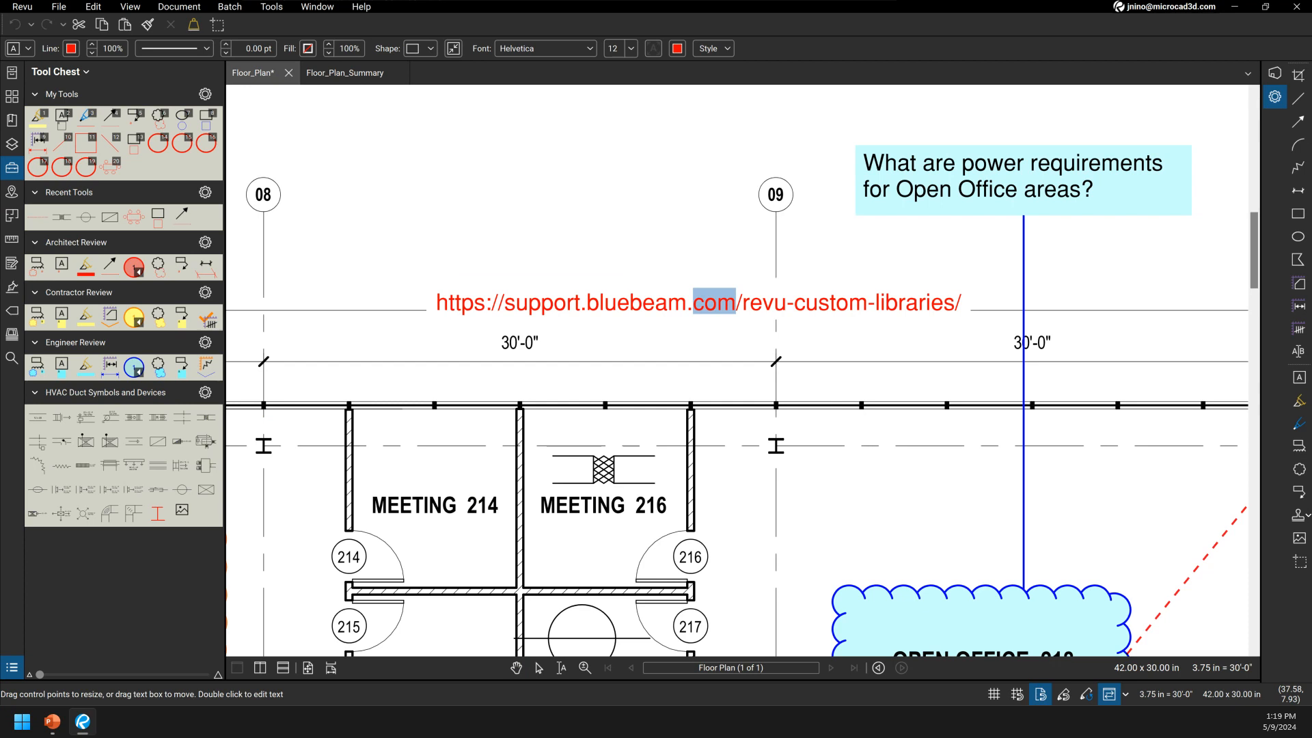
# Step: Open the Welcome to Revu page
pyautogui.click(364, 7)
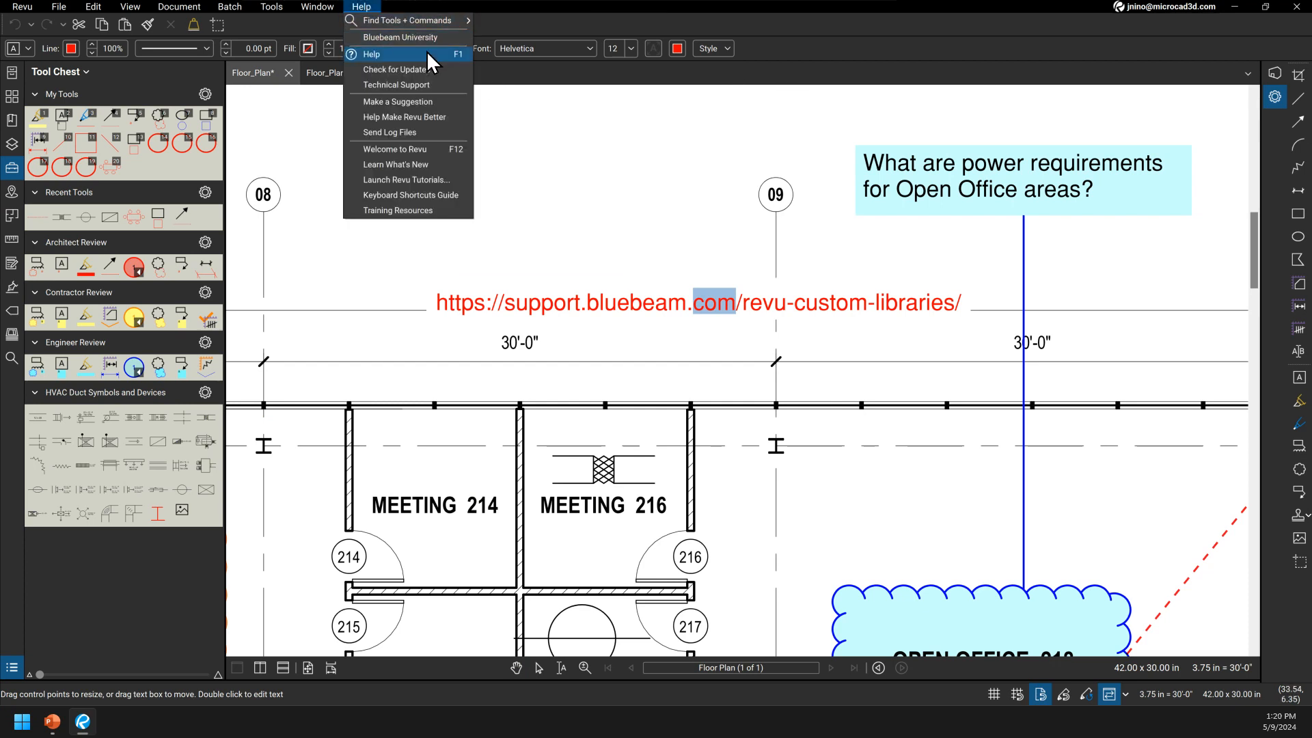
pyautogui.click(410, 149)
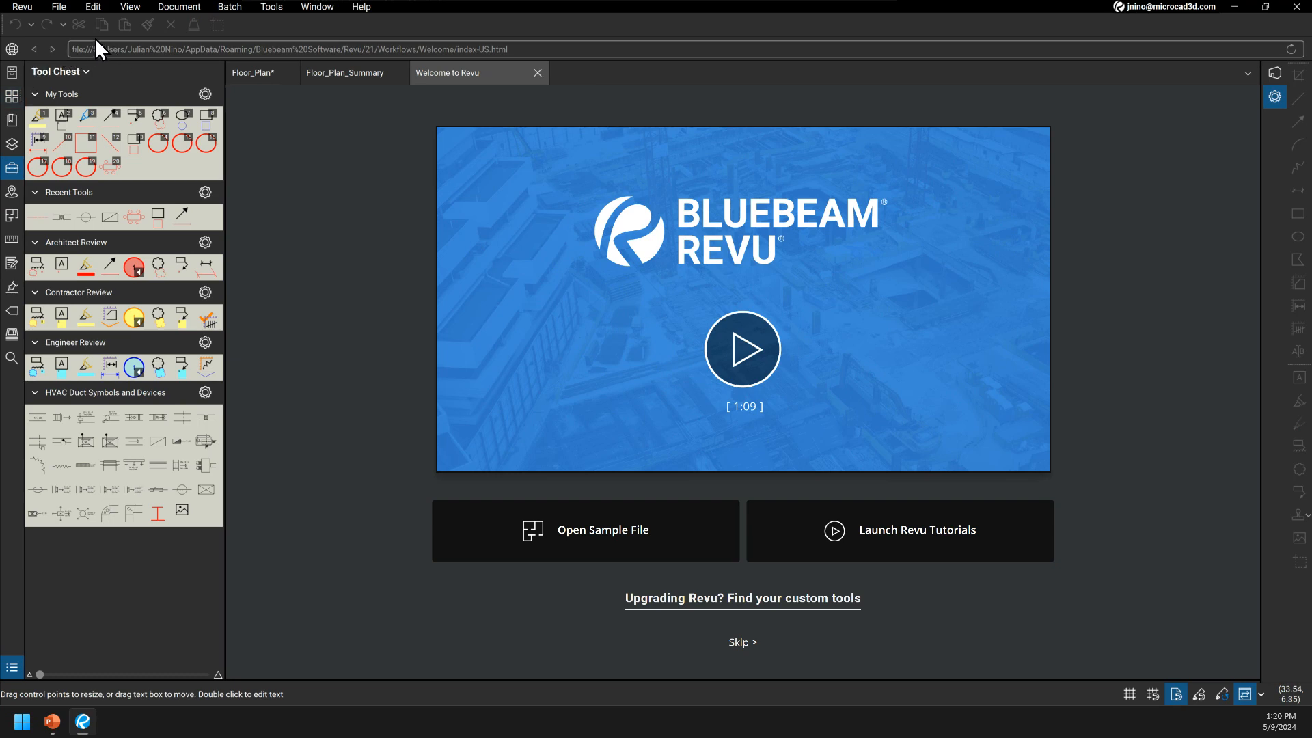
pyautogui.click(362, 8)
pyautogui.moveTo(433, 20)
pyautogui.click(525, 21)
pyautogui.write('we')
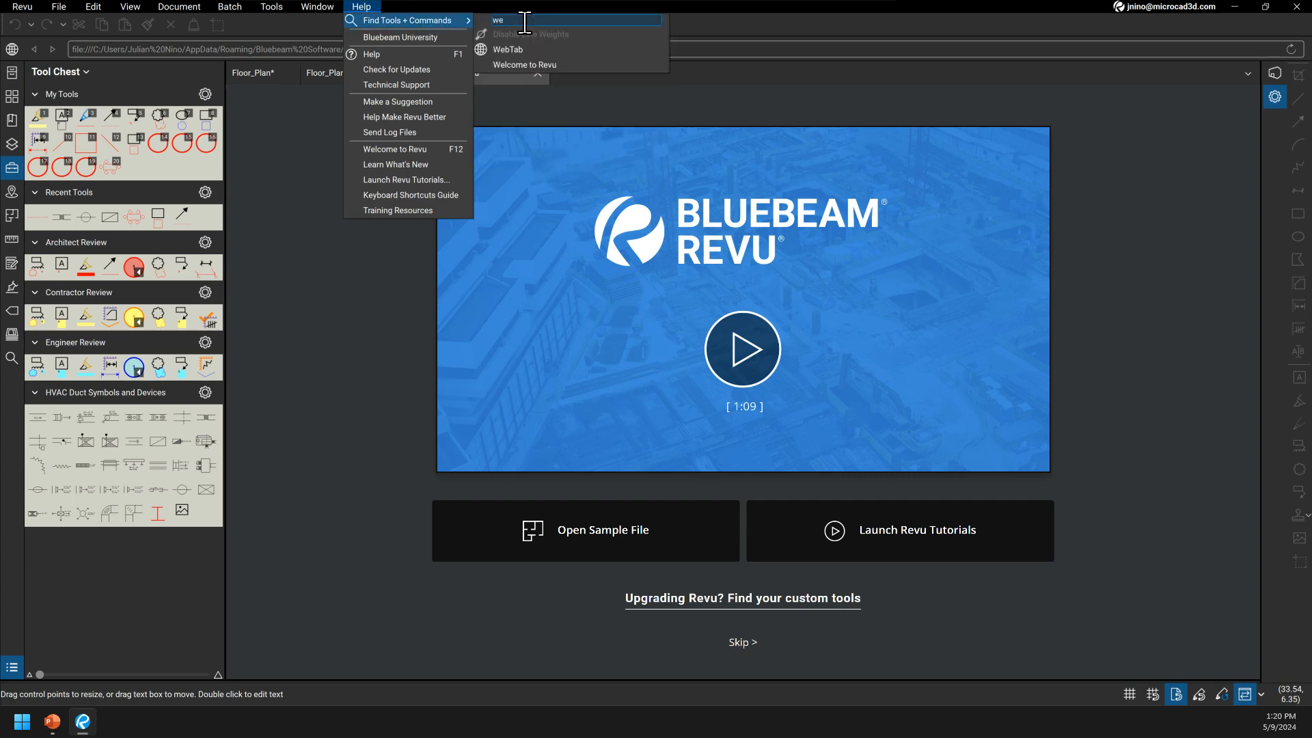
pyautogui.click(532, 46)
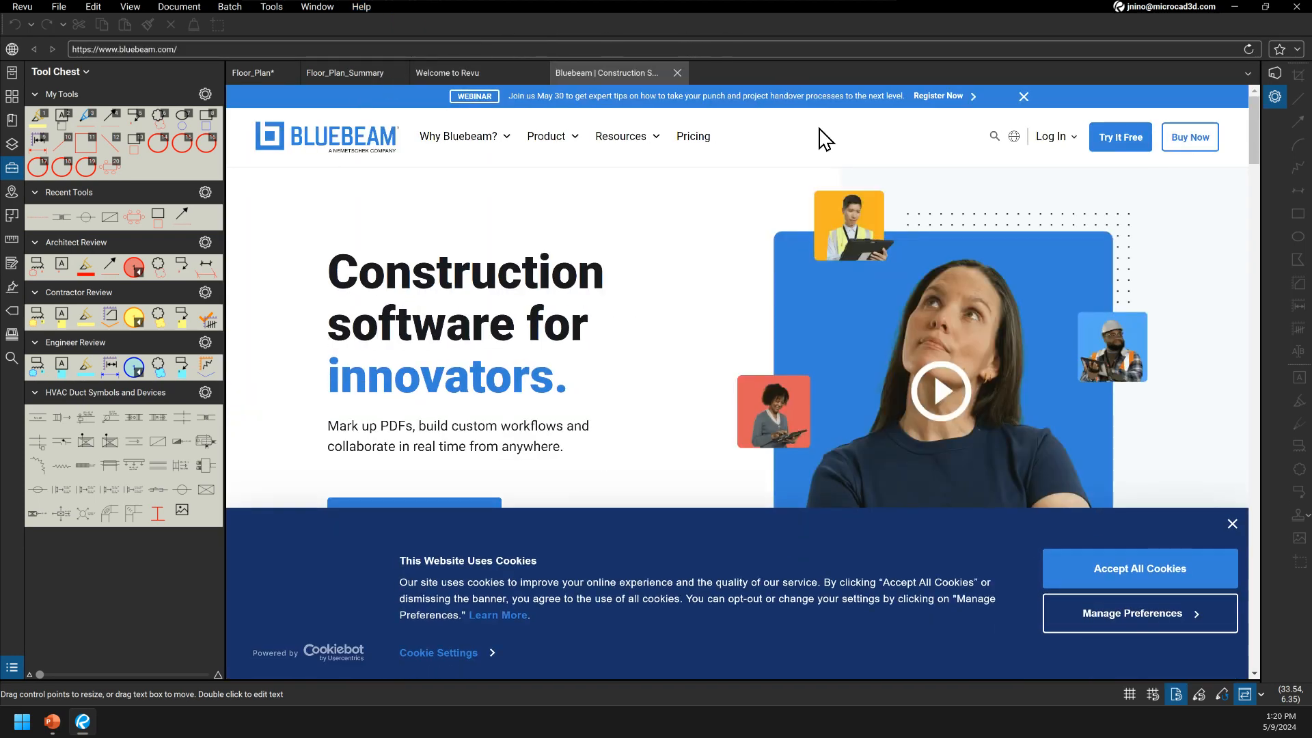
pyautogui.click(258, 47)
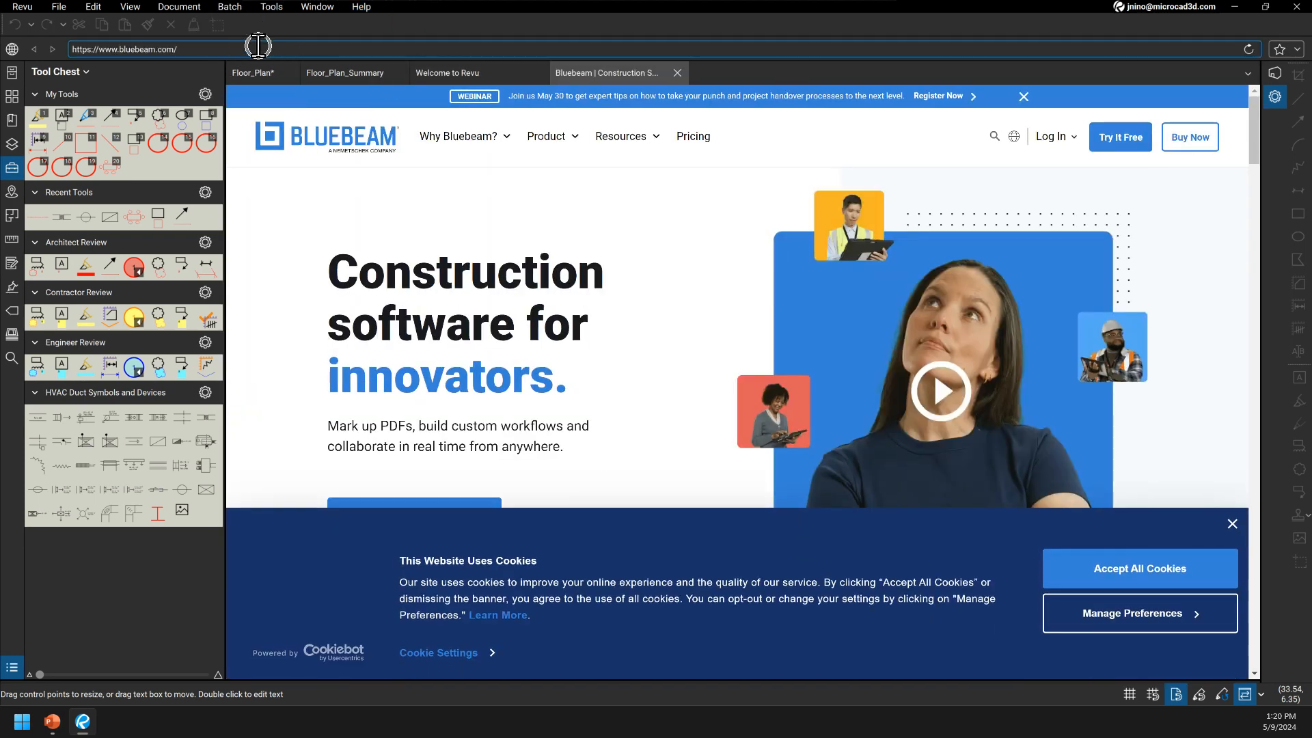
pyautogui.write('https://support.bluebeam.com/revu-custom-libraries/')
pyautogui.press('Return')
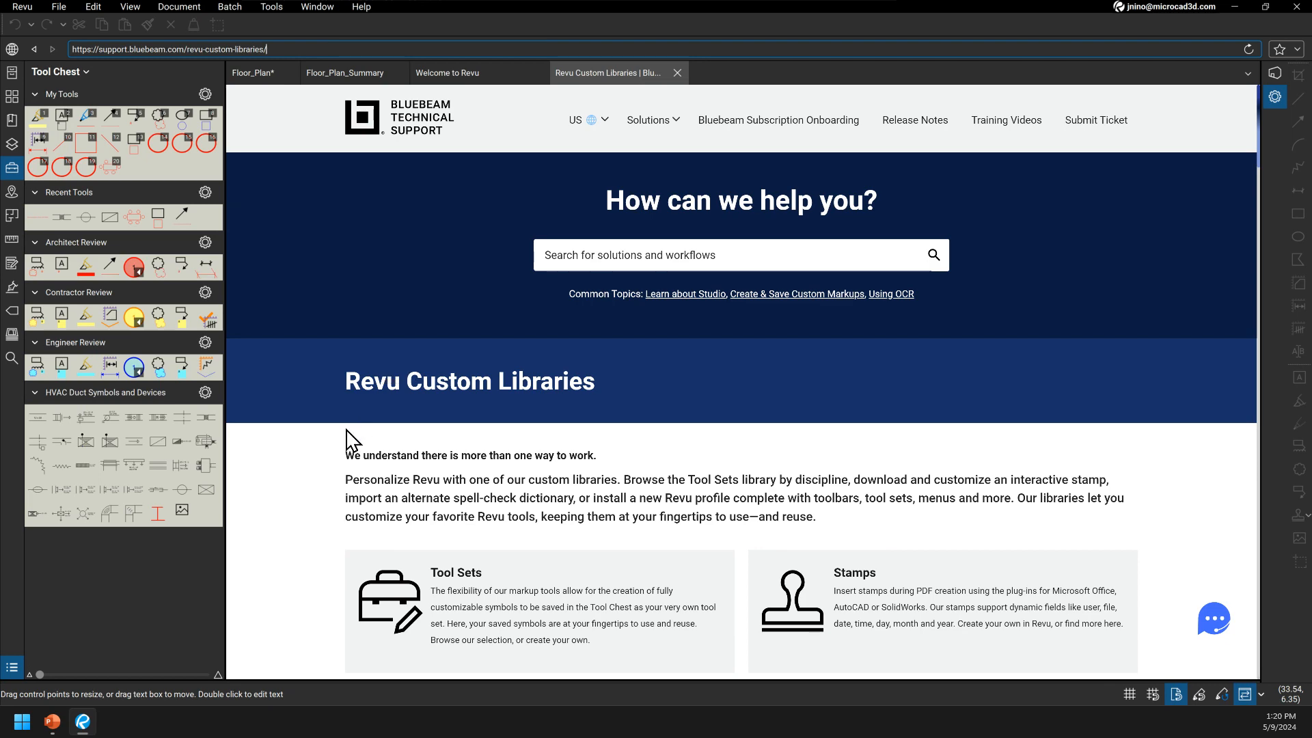
# Step: Look over the Revu Custom Libraries page, including the tool set installation instructions and the Mechanical through Oil & Gas categories
pyautogui.scroll(-3, 346, 439)
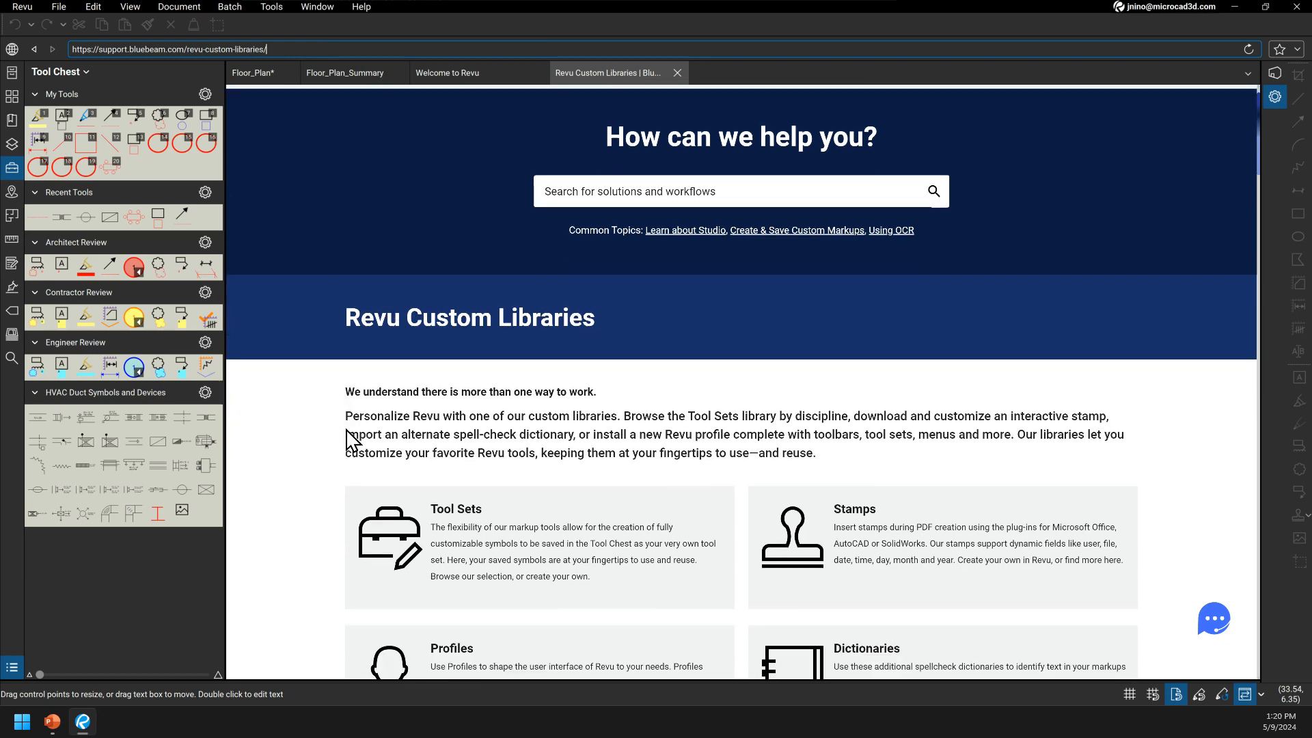
pyautogui.scroll(-4, 349, 439)
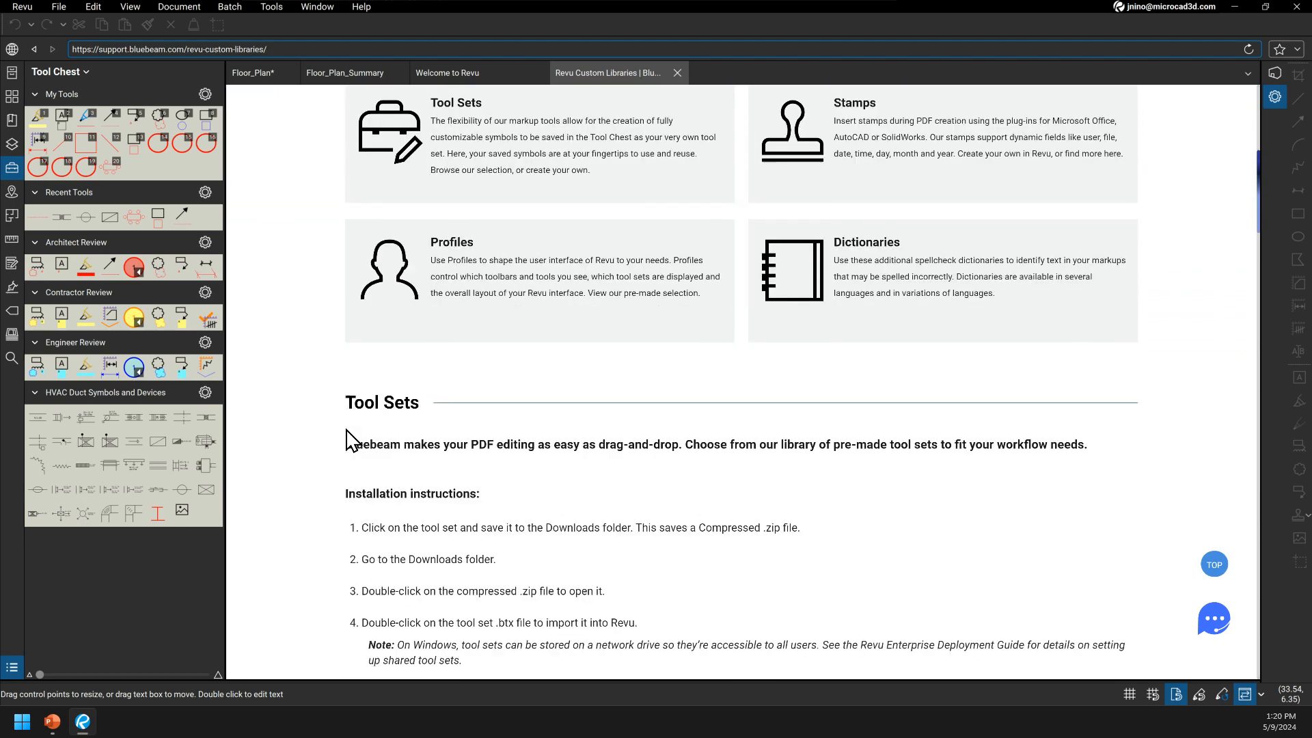
pyautogui.scroll(7, 345, 433)
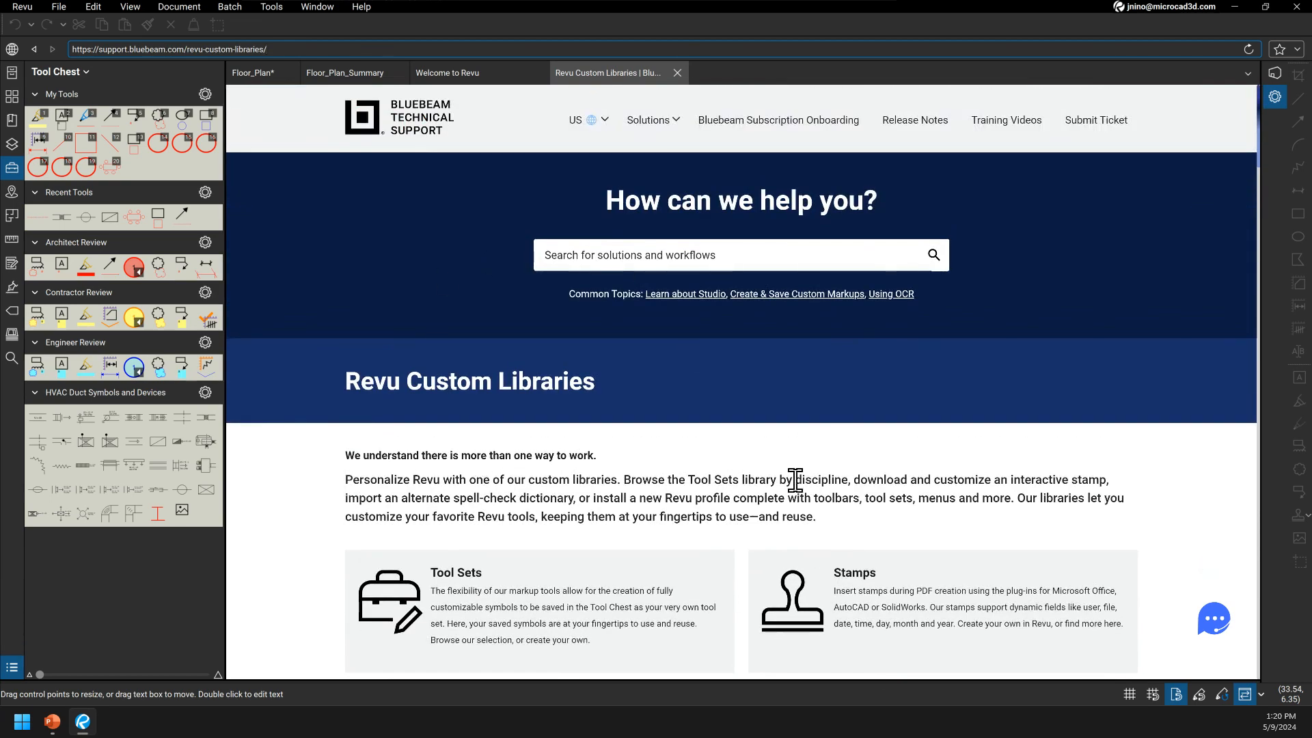
pyautogui.scroll(-3, 694, 483)
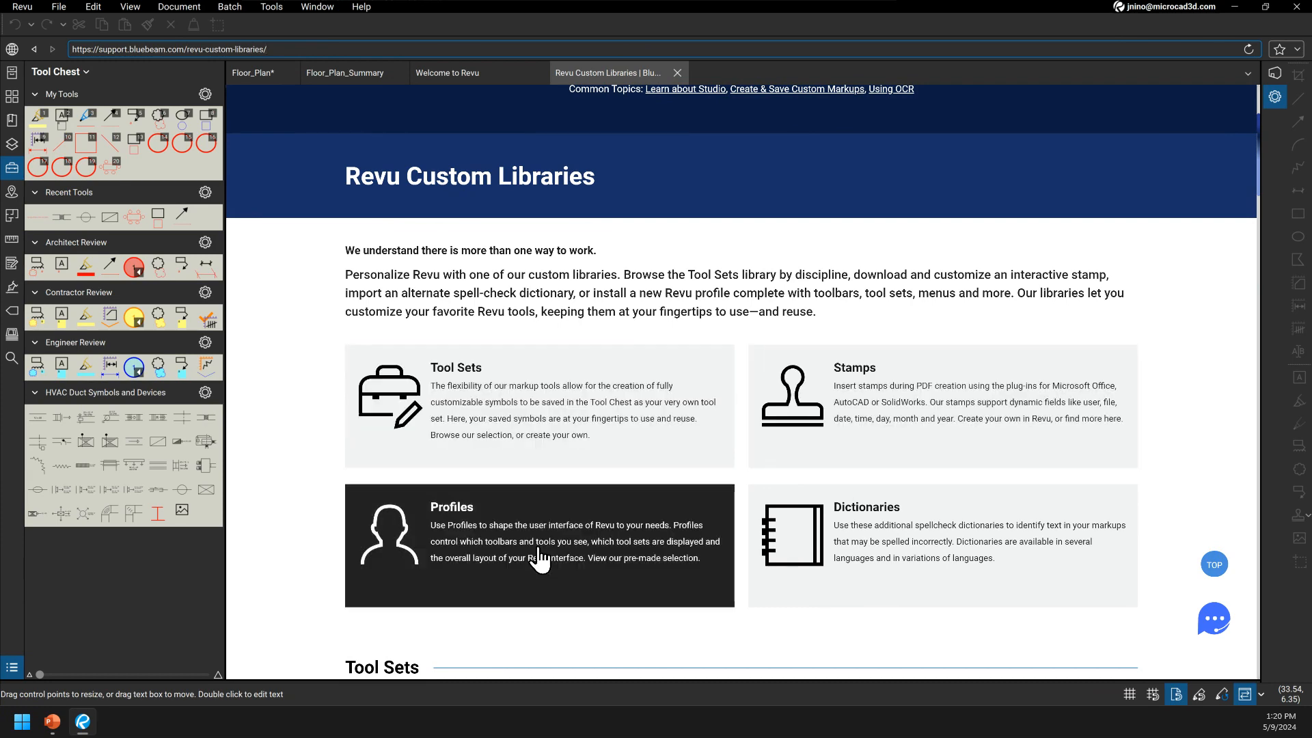
pyautogui.scroll(-1, 561, 511)
pyautogui.scroll(-8, 562, 520)
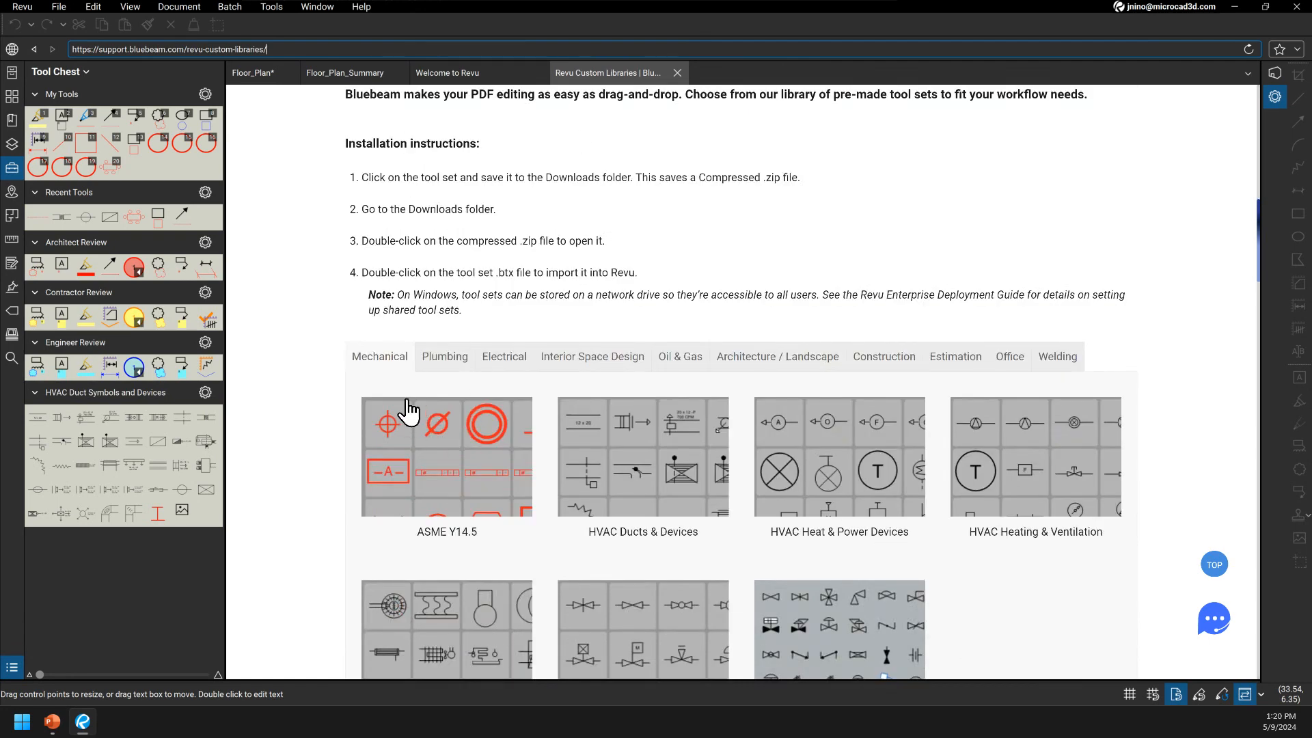
pyautogui.scroll(-1, 409, 418)
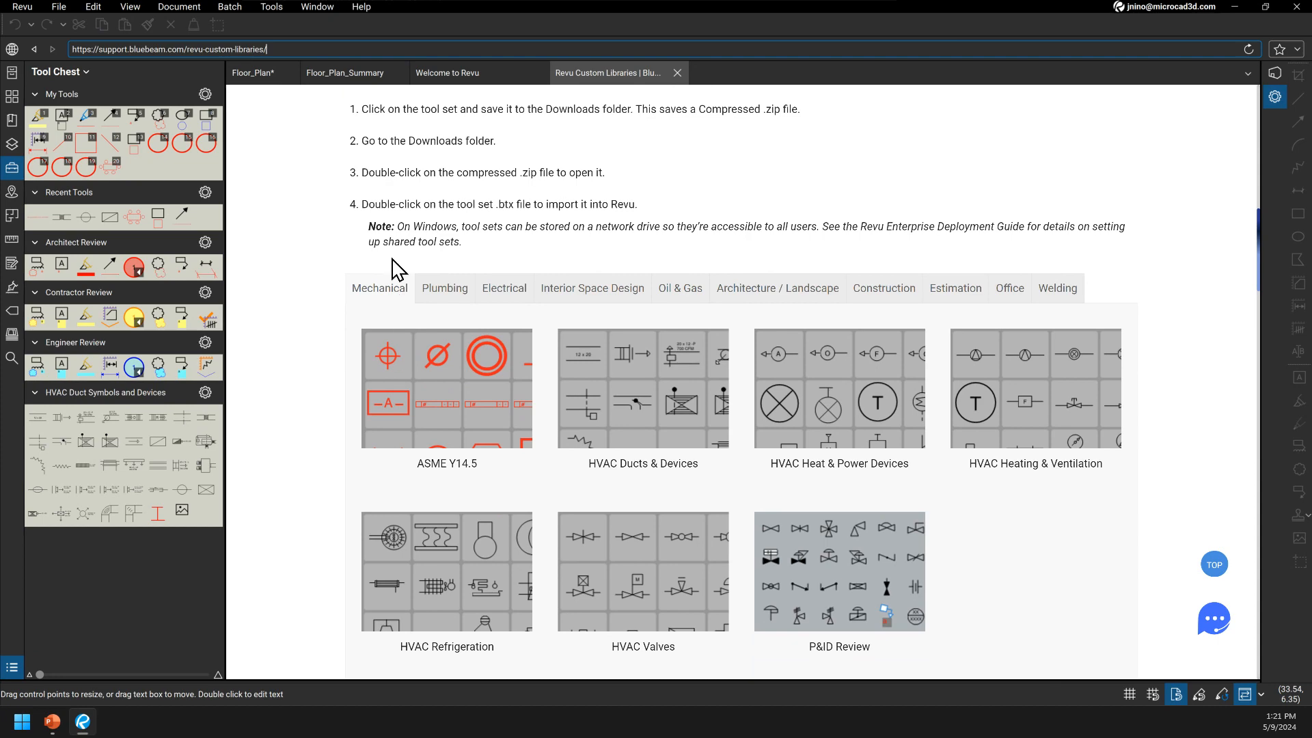
pyautogui.click(443, 289)
pyautogui.click(516, 289)
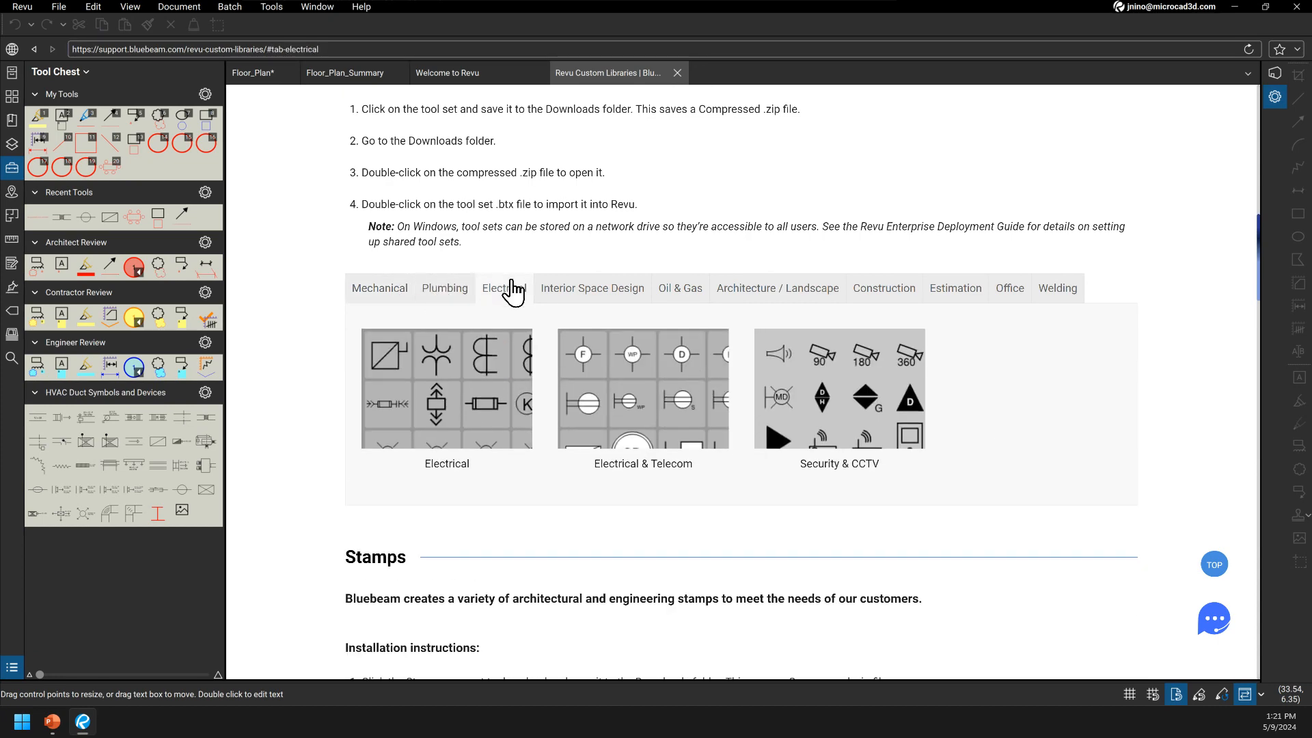
pyautogui.click(594, 287)
pyautogui.click(658, 288)
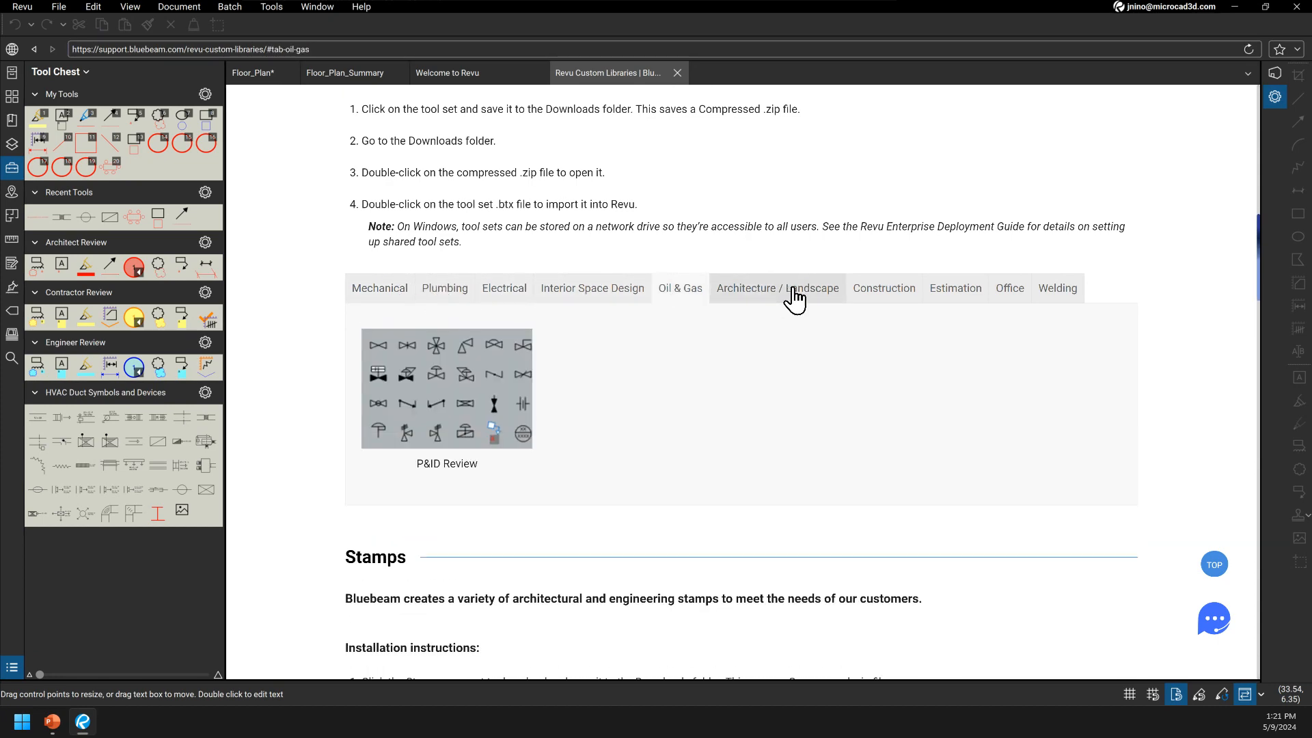
# Step: Download the People tool set from the Architecture / Landscape category, saving people.zip to the Desktop
pyautogui.click(799, 297)
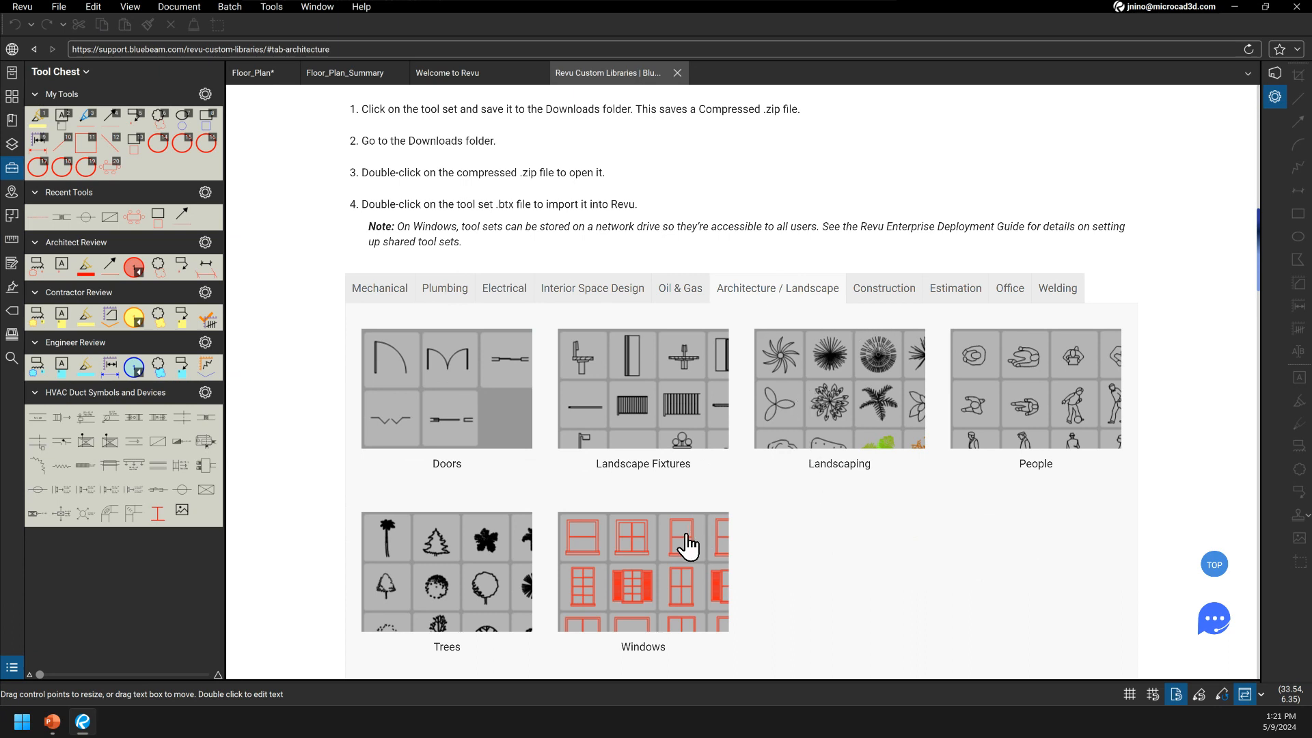
pyautogui.click(1025, 410)
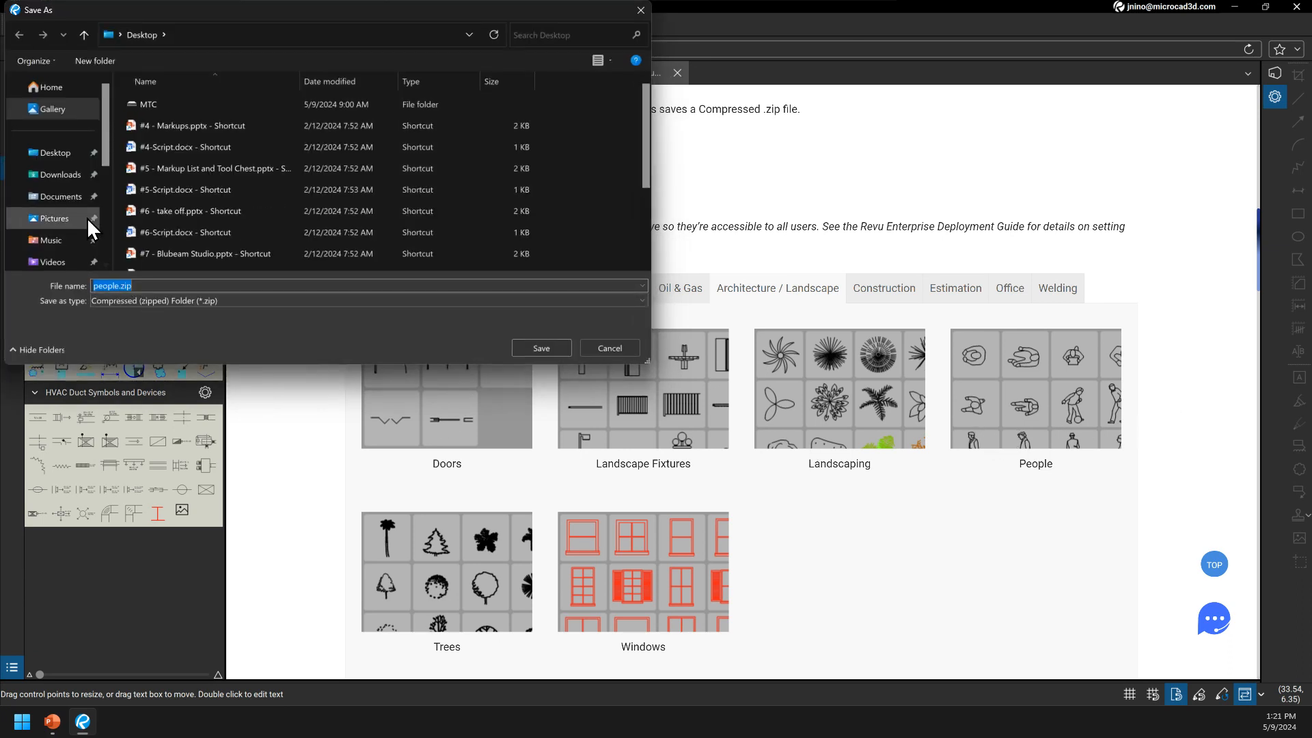
pyautogui.click(54, 153)
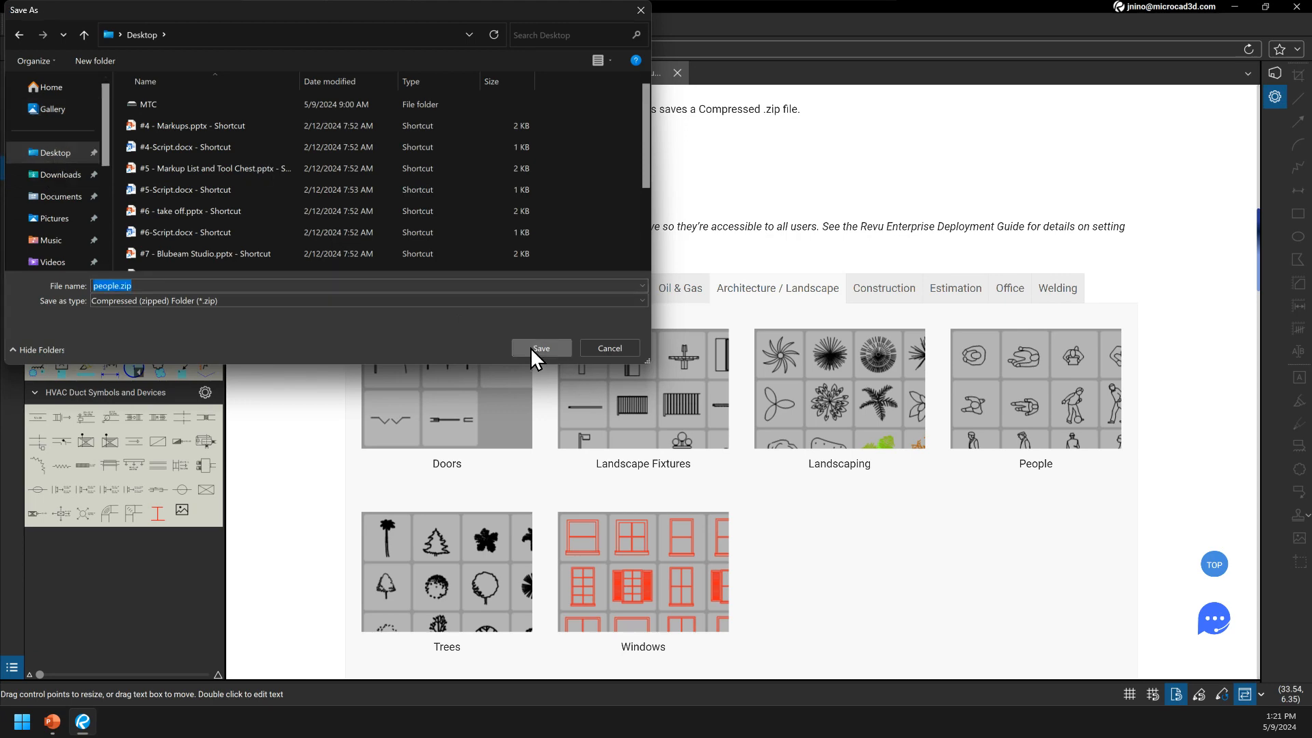
pyautogui.click(532, 349)
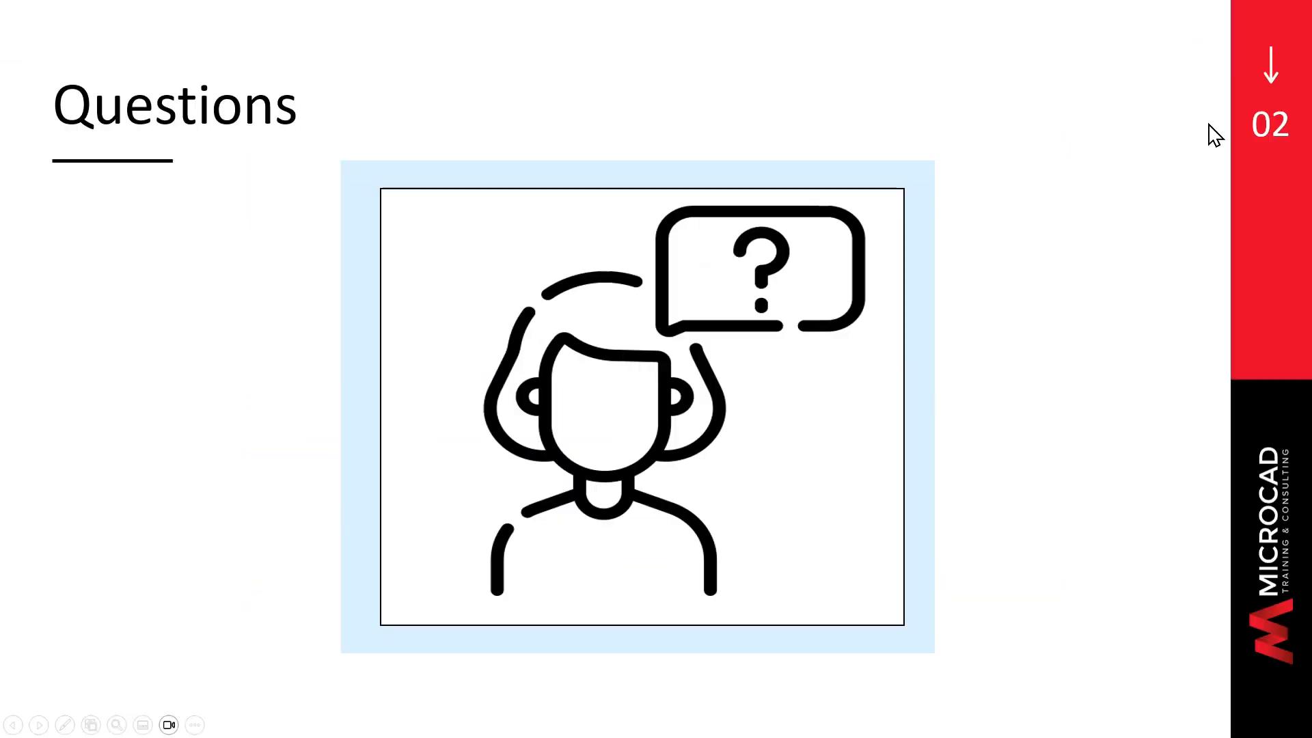
# Step: Switch to the Windows desktop, move people.zip to the middle of the screen and extract it
pyautogui.press('Escape')
pyautogui.click(1230, 12)
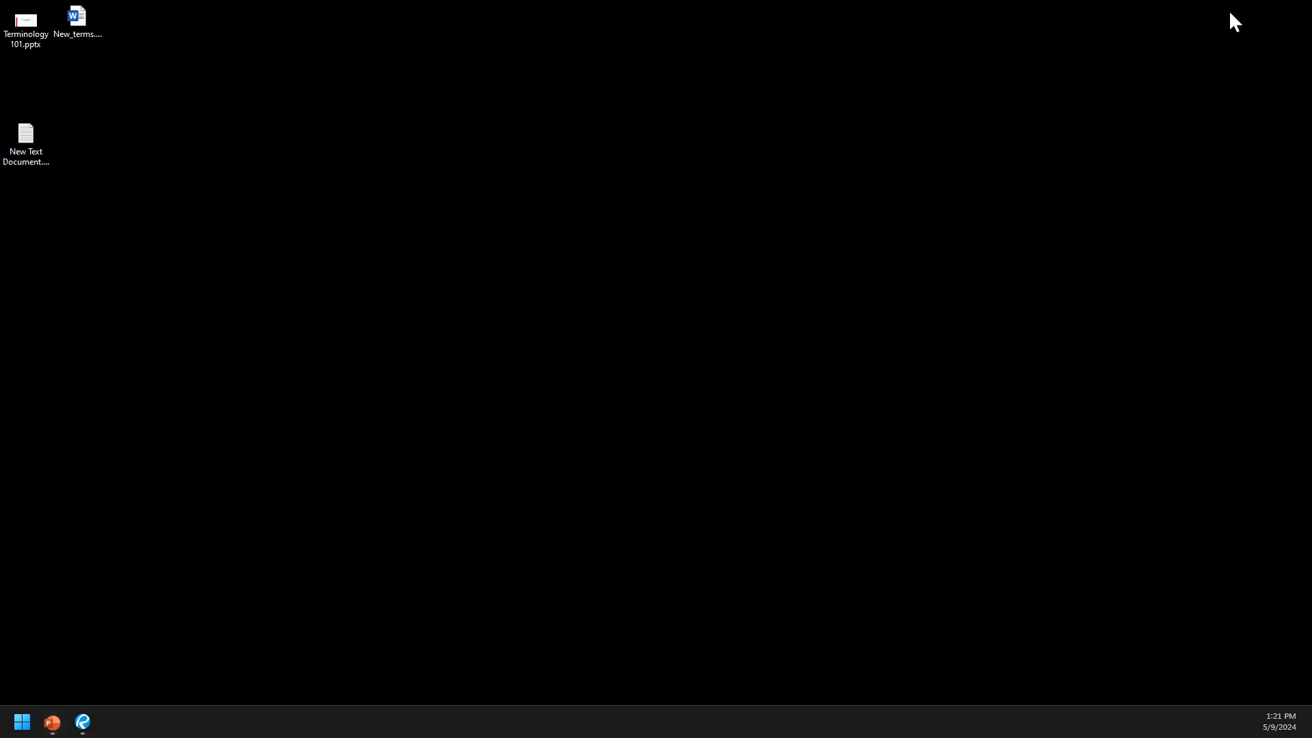
pyautogui.moveTo(0, 410); pyautogui.dragTo(653, 361)
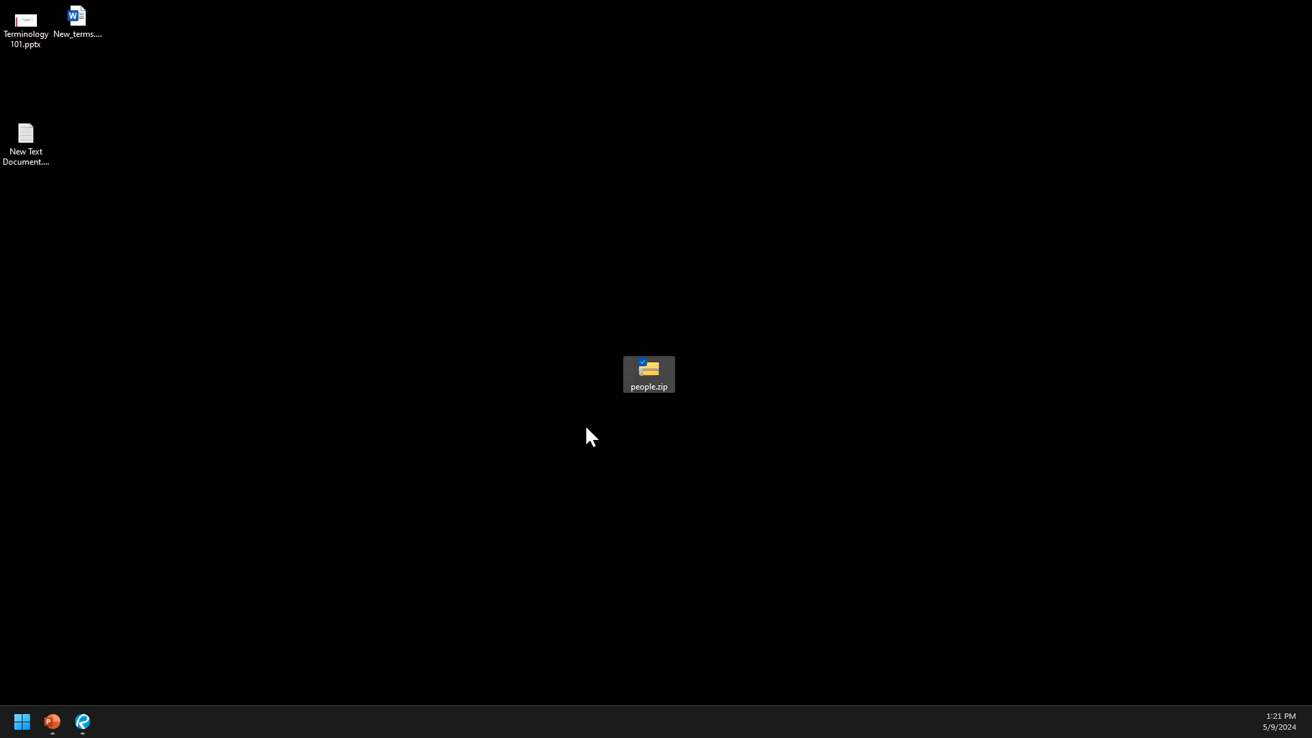
pyautogui.rightClick(651, 382)
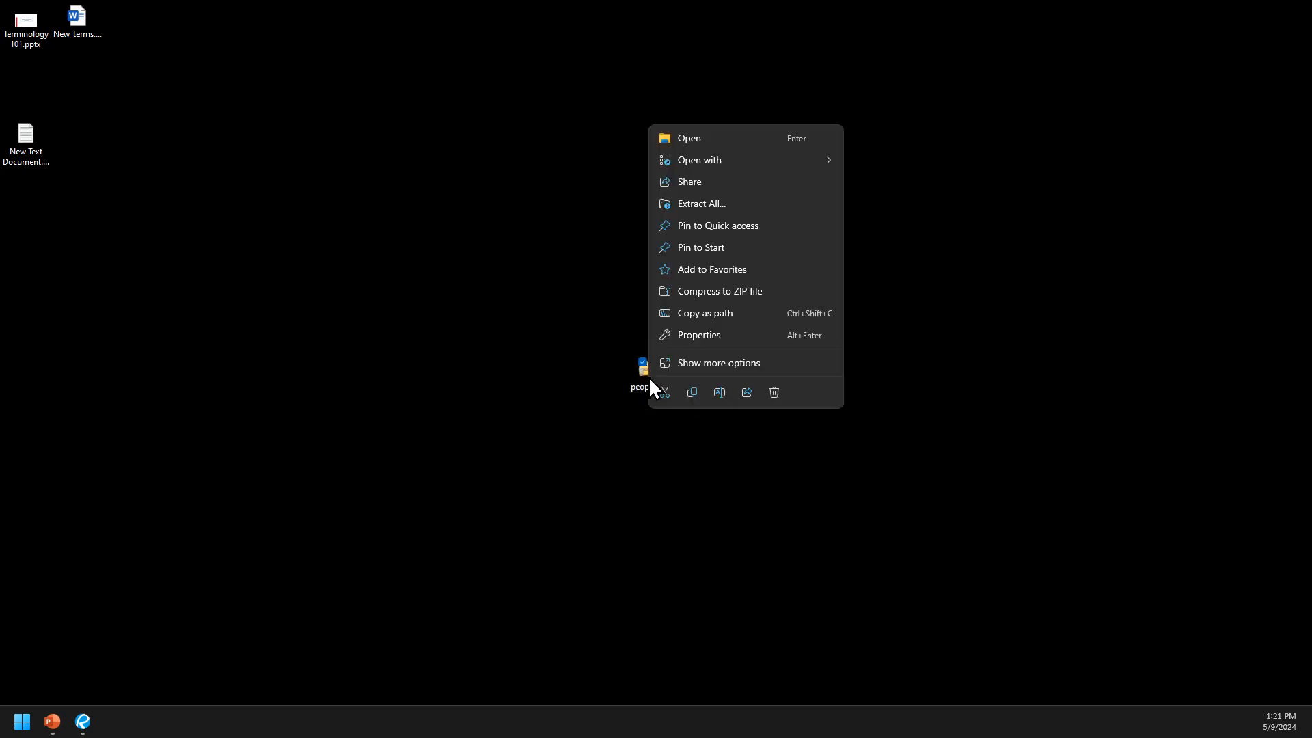
pyautogui.click(711, 204)
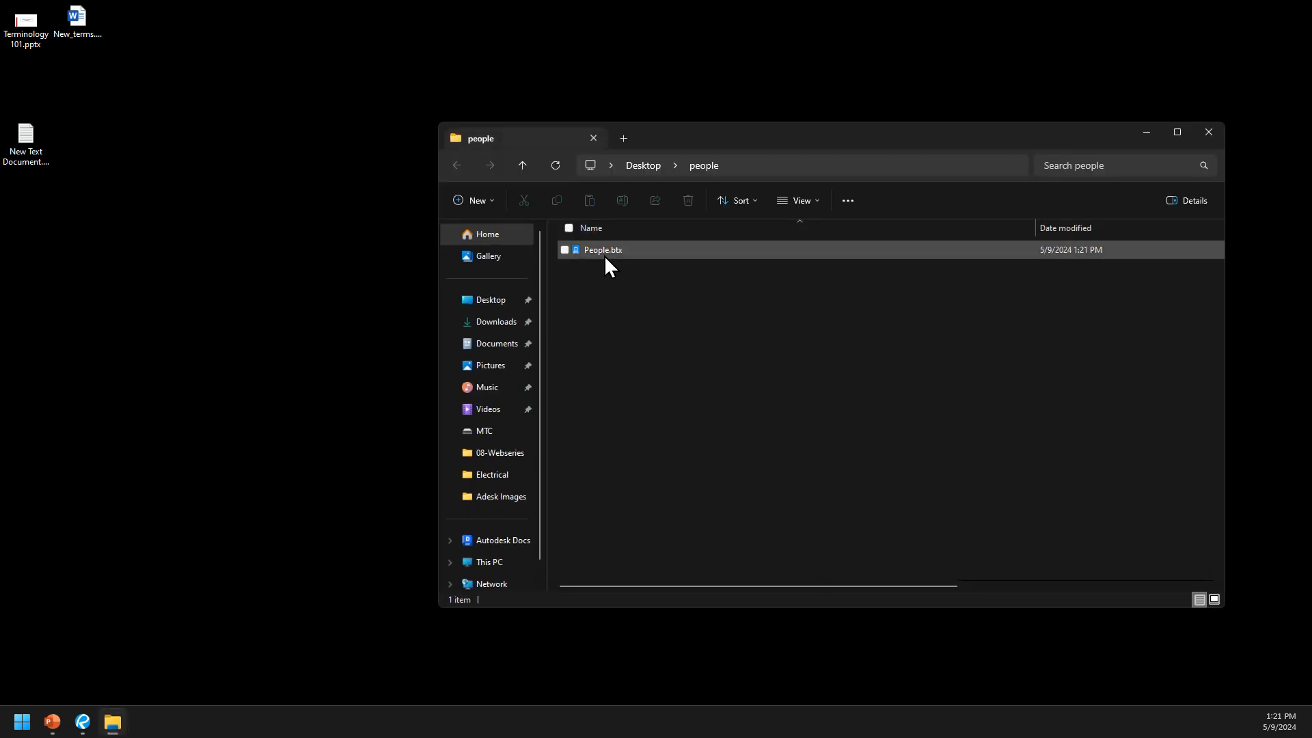
# Step: Import the extracted People.btx tool set into Bluebeam Revu
pyautogui.click(592, 251)
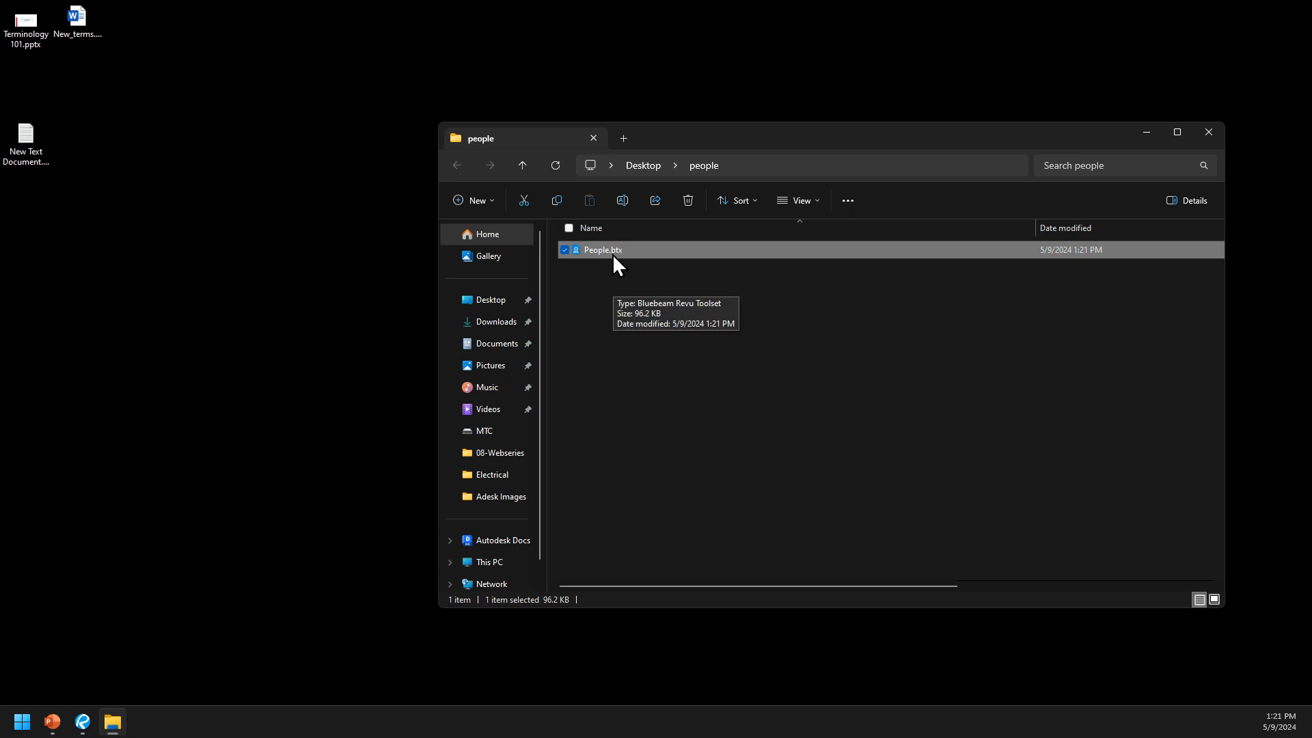
pyautogui.doubleClick(613, 254)
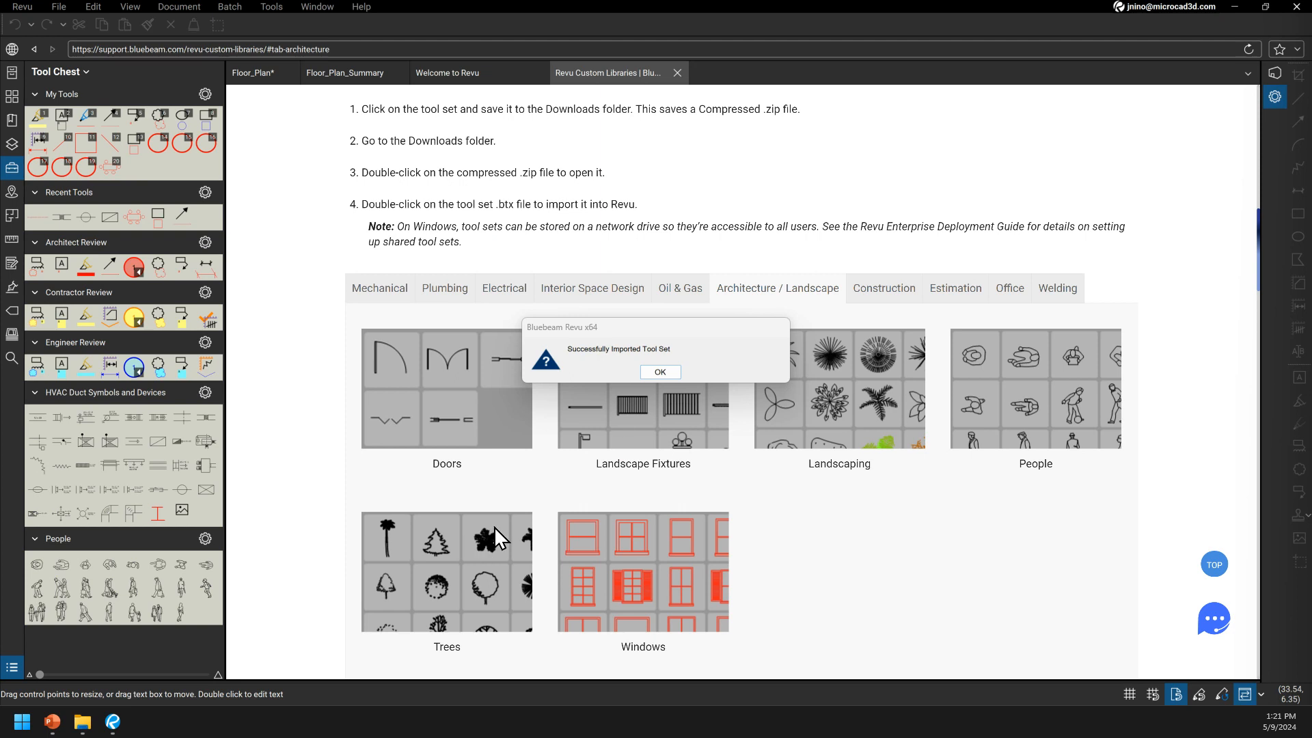
pyautogui.click(660, 372)
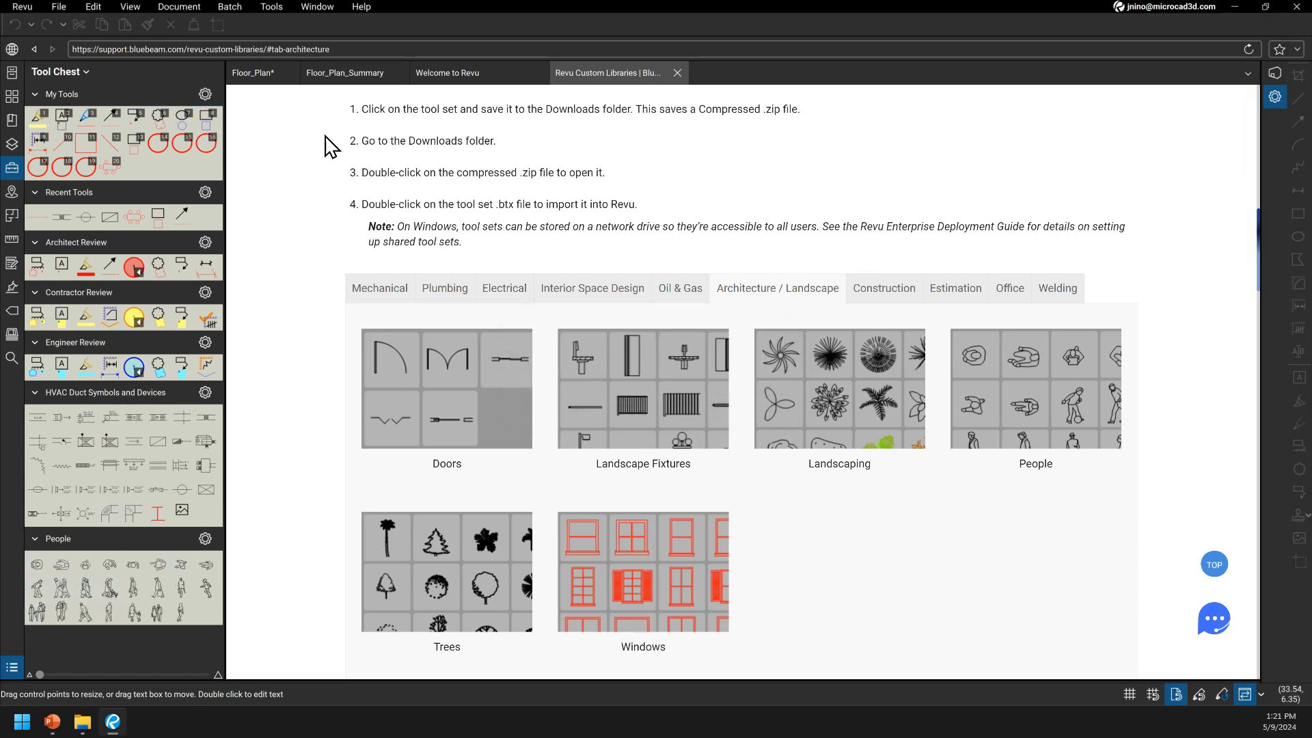
# Step: In Floor_Plan, place the fifth first-row People symbol in Meeting 215 and the second one below the Meeting 214 label
pyautogui.click(262, 73)
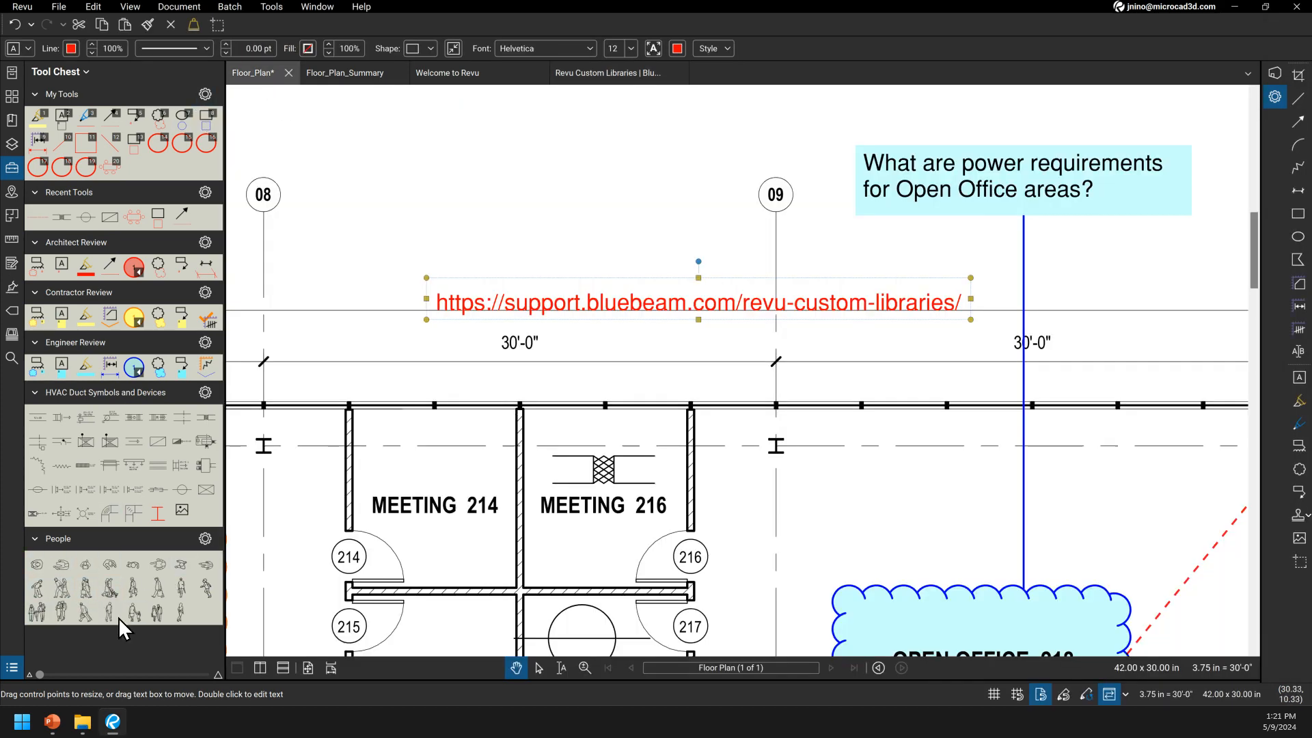
pyautogui.moveTo(788, 552); pyautogui.dragTo(762, 301)
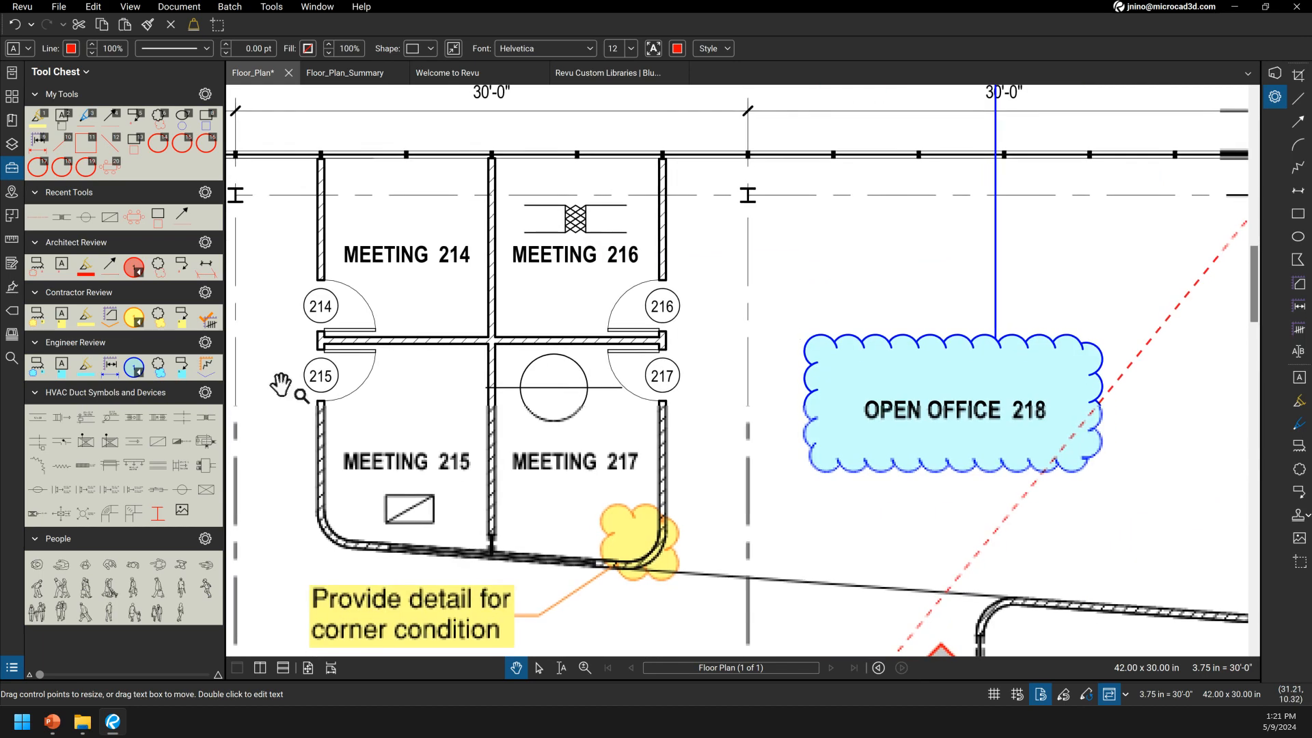
pyautogui.click(134, 564)
pyautogui.click(417, 363)
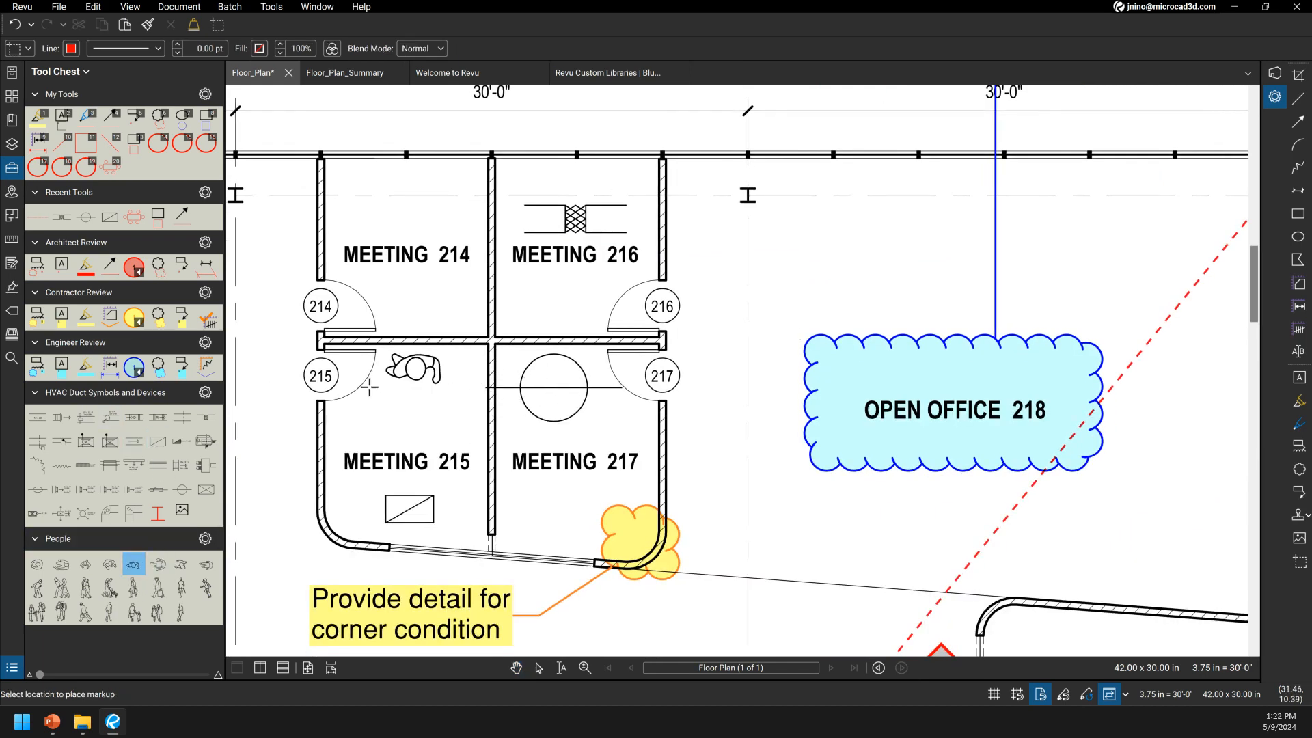
pyautogui.click(63, 565)
pyautogui.click(434, 290)
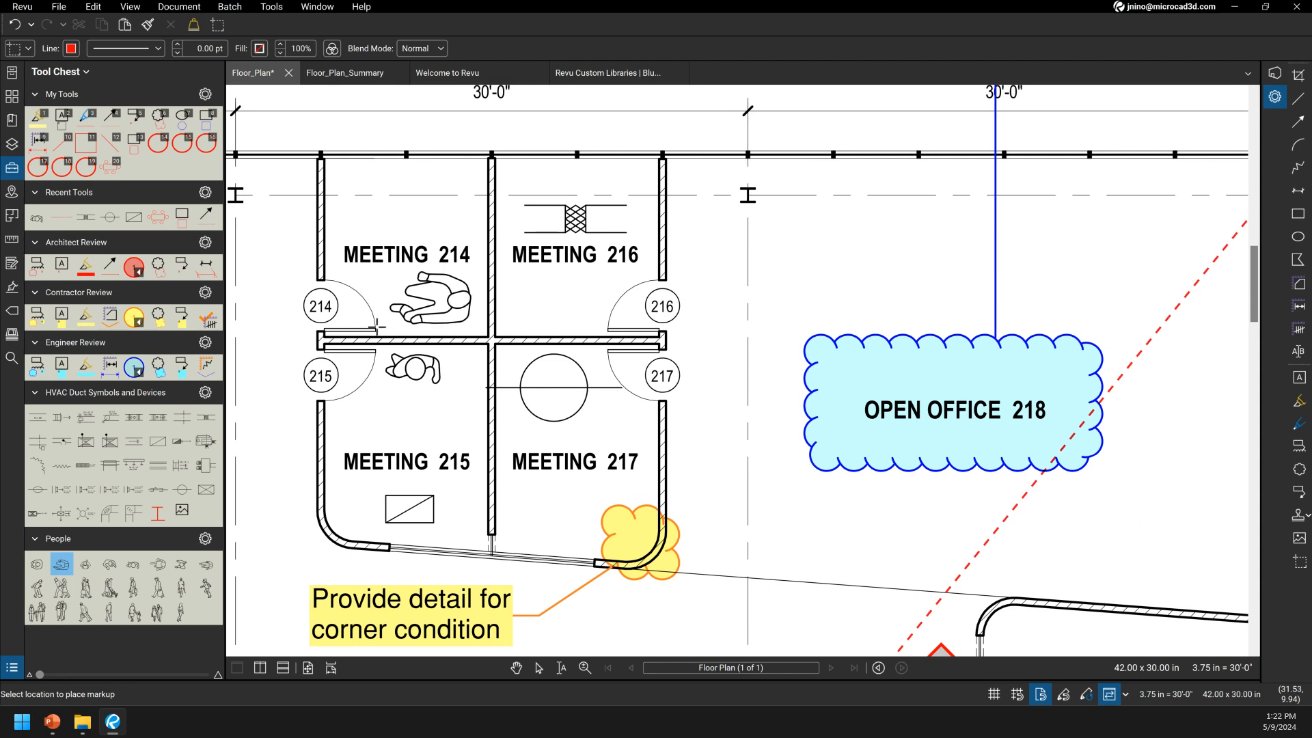
# Step: Place the first People symbol above the Meeting 214 label, rotated a quarter turn counterclockwise and enlarged
pyautogui.click(37, 565)
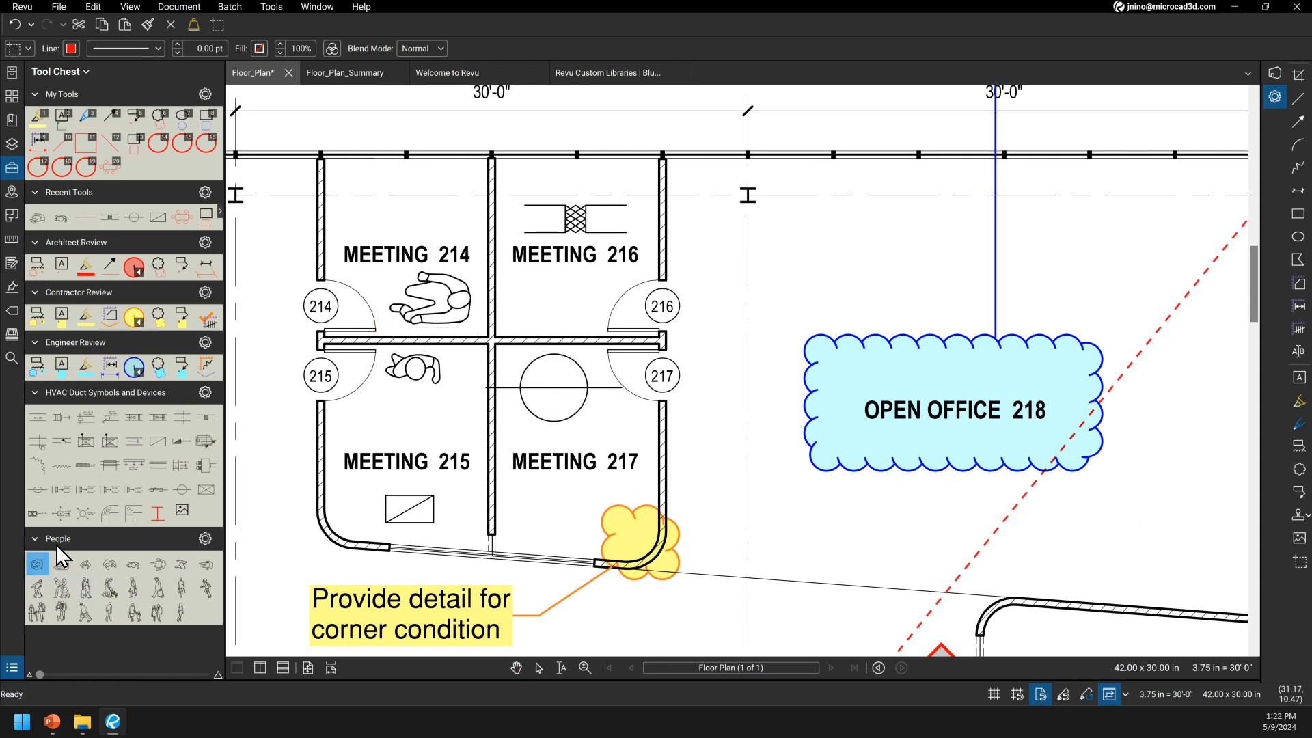
pyautogui.click(399, 227)
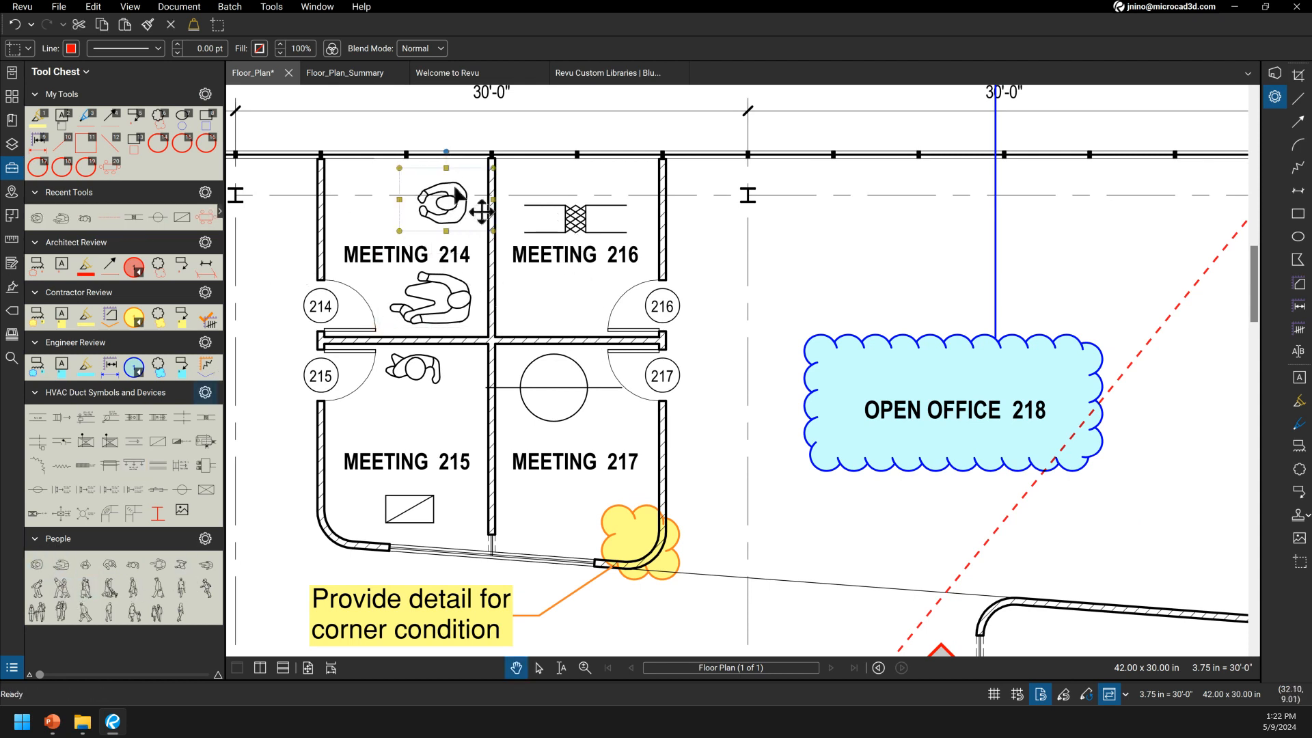
pyautogui.moveTo(447, 151); pyautogui.dragTo(326, 203)
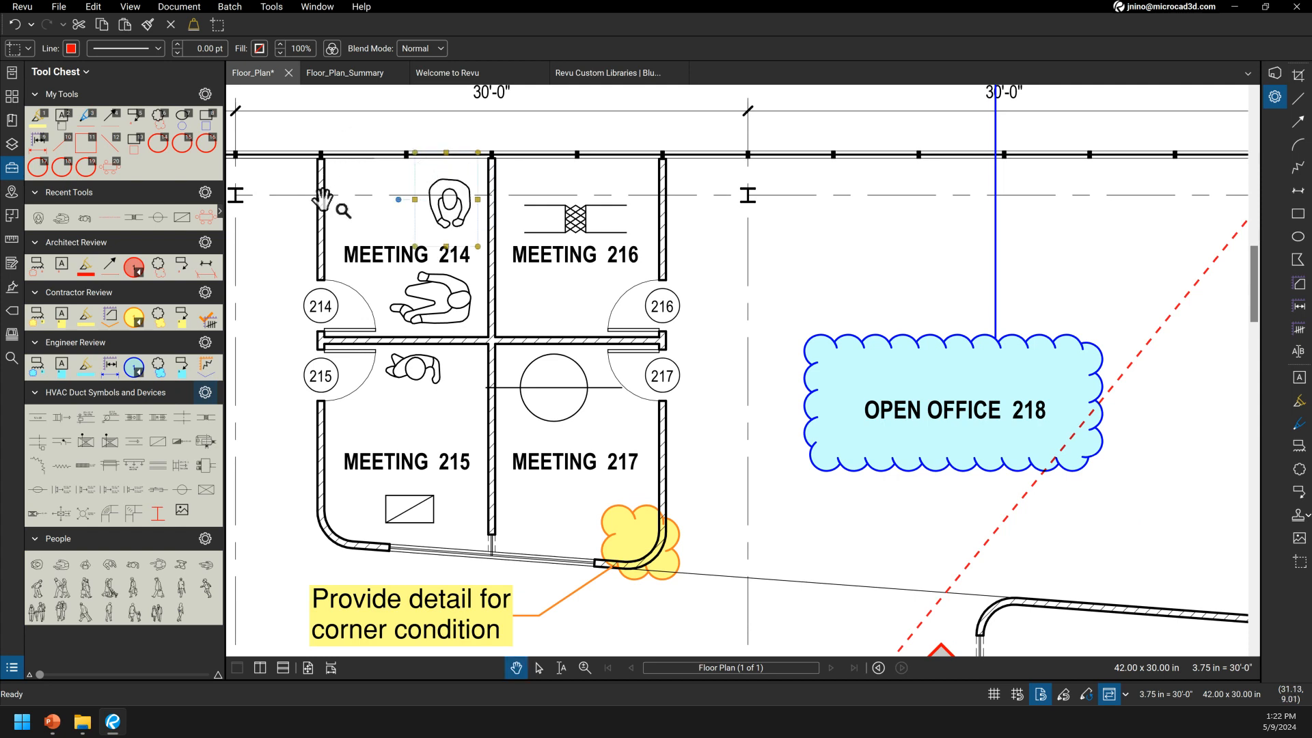
pyautogui.moveTo(478, 247); pyautogui.dragTo(507, 290)
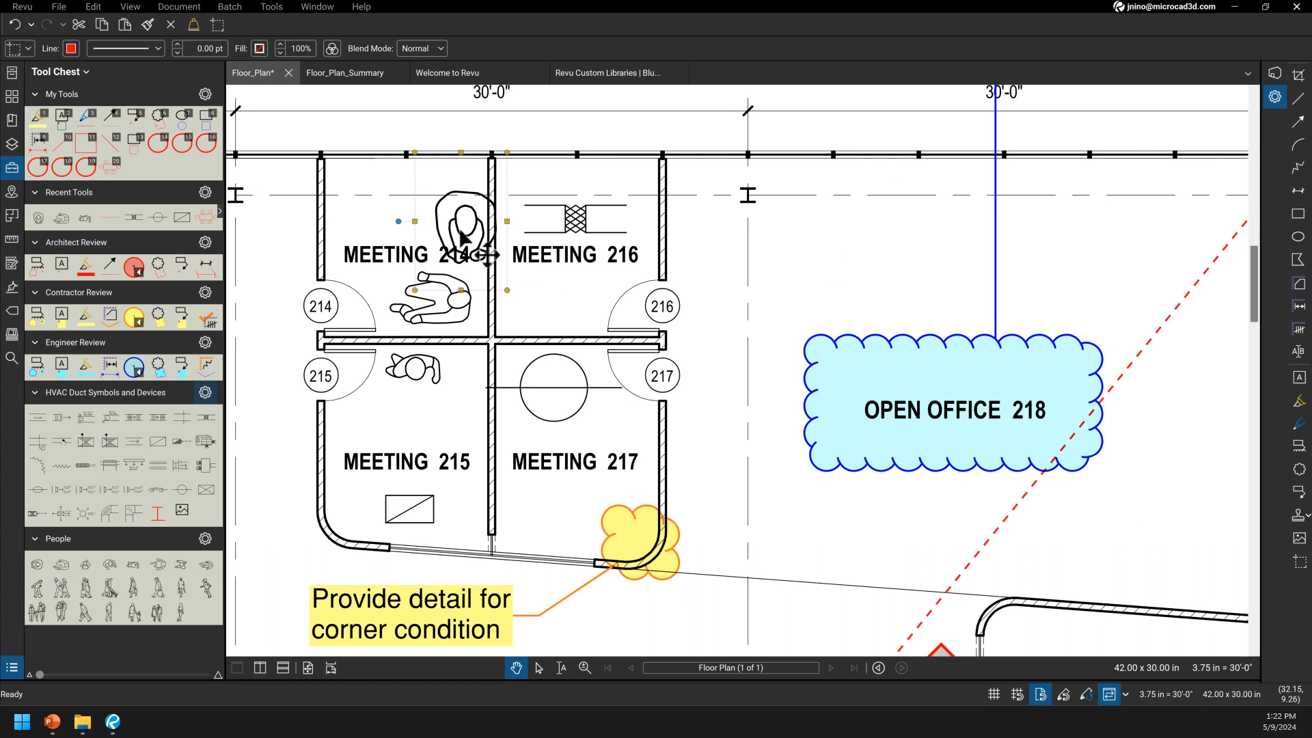
# Step: Draw a small red rectangle above the Open Office 218 cloud, between the column and the blue leader line
pyautogui.moveTo(950, 299); pyautogui.dragTo(715, 334)
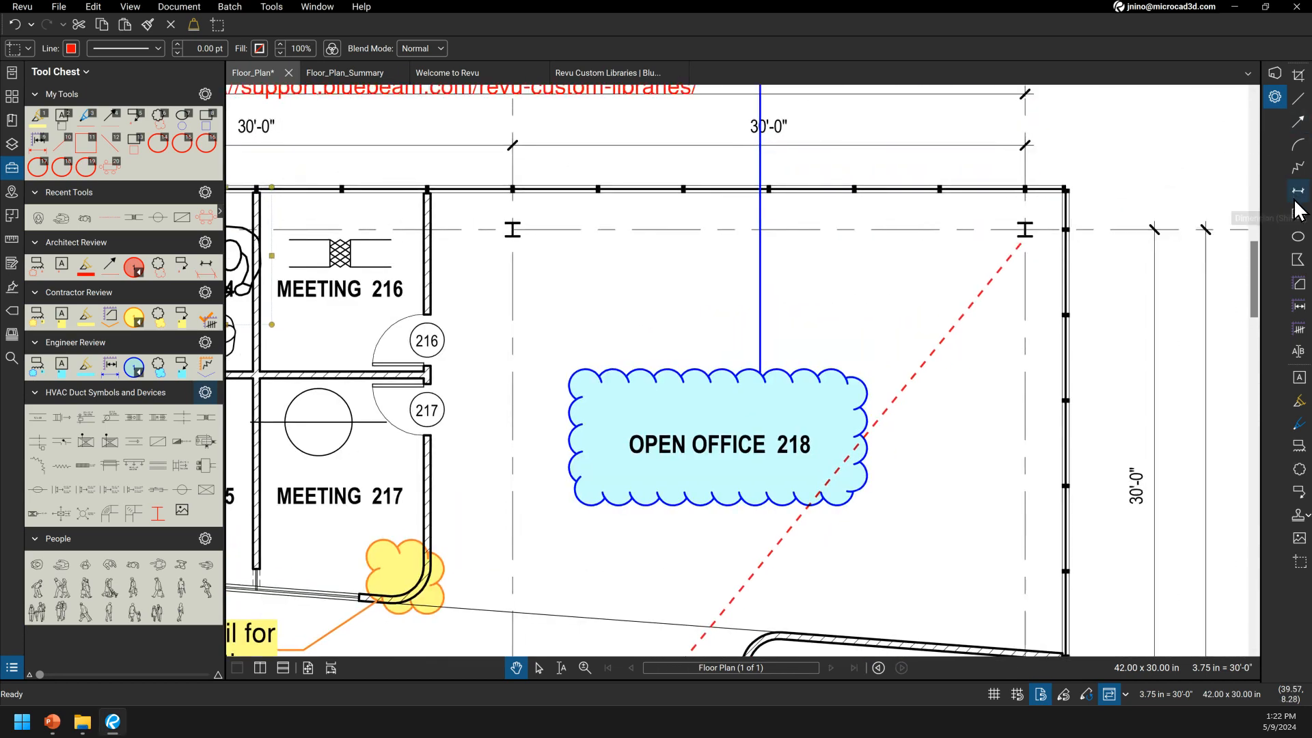
pyautogui.click(1299, 216)
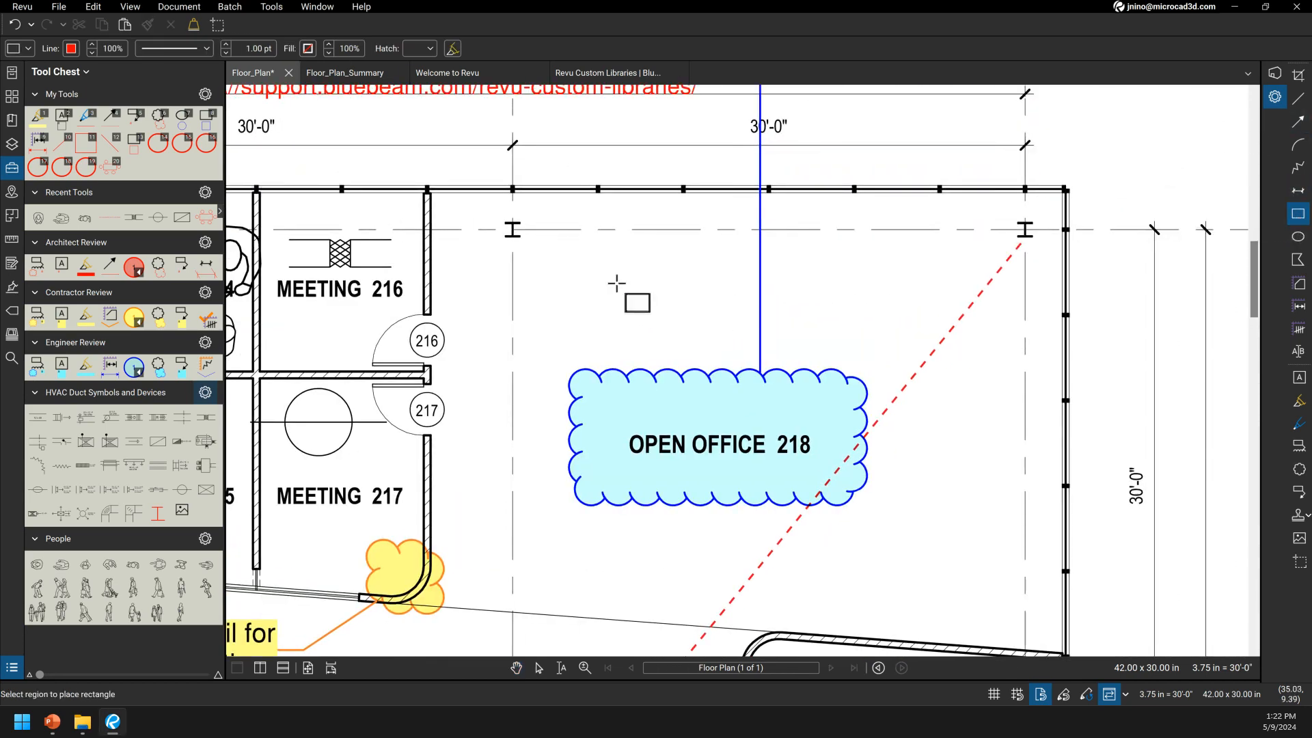
pyautogui.moveTo(583, 265); pyautogui.dragTo(664, 312)
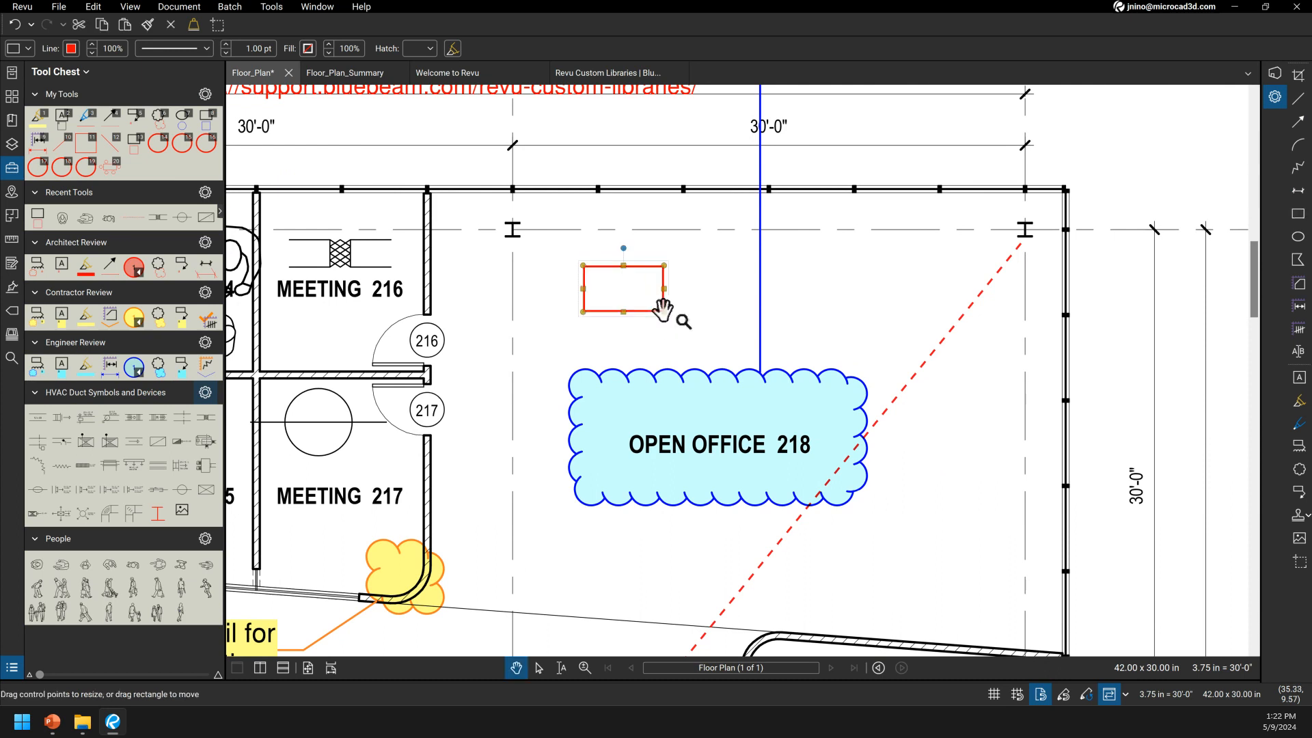
# Step: Draw a red diagonal line from the rectangle's upper-left corner to its lower-right corner above the Open Office 218 cloud
pyautogui.click(1297, 102)
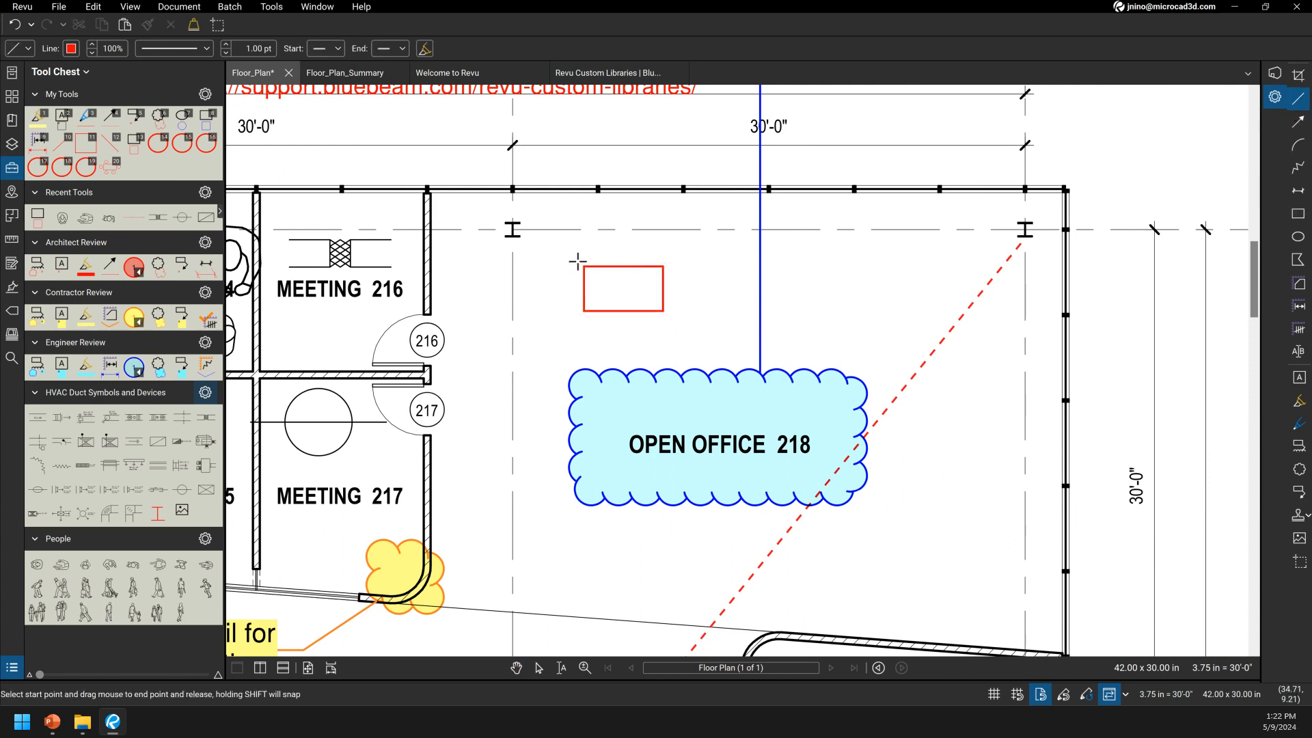
pyautogui.moveTo(583, 267); pyautogui.dragTo(662, 312)
pyautogui.click(720, 327)
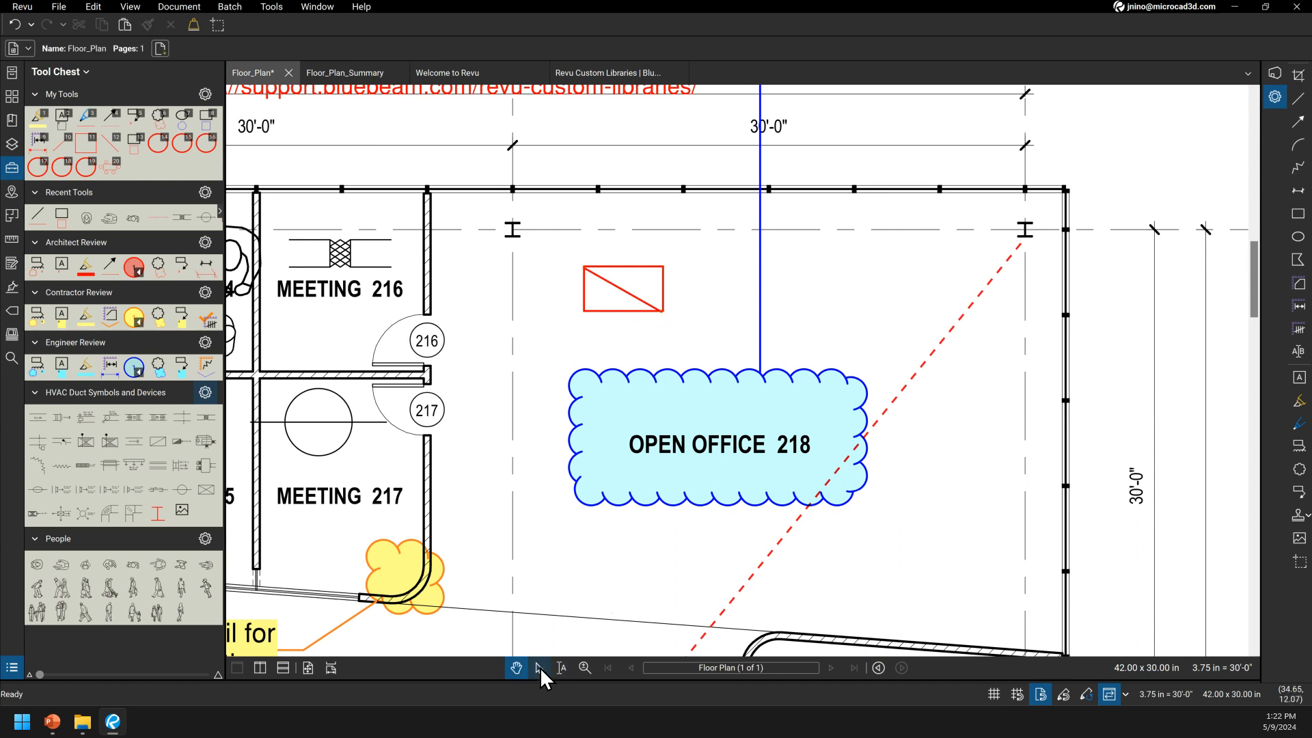
pyautogui.click(660, 311)
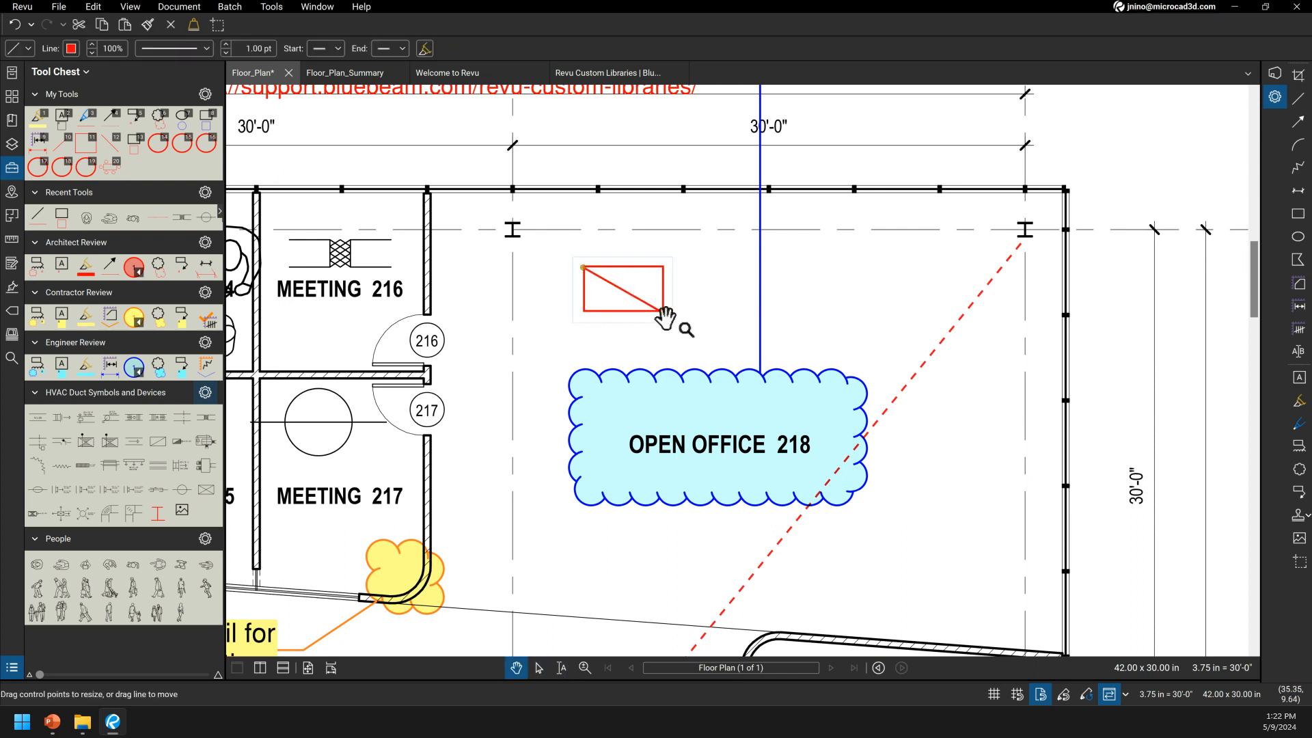
pyautogui.moveTo(663, 312); pyautogui.dragTo(660, 310)
# Step: Fill the rectangle above the Open Office 218 cloud with pink
pyautogui.click(661, 277)
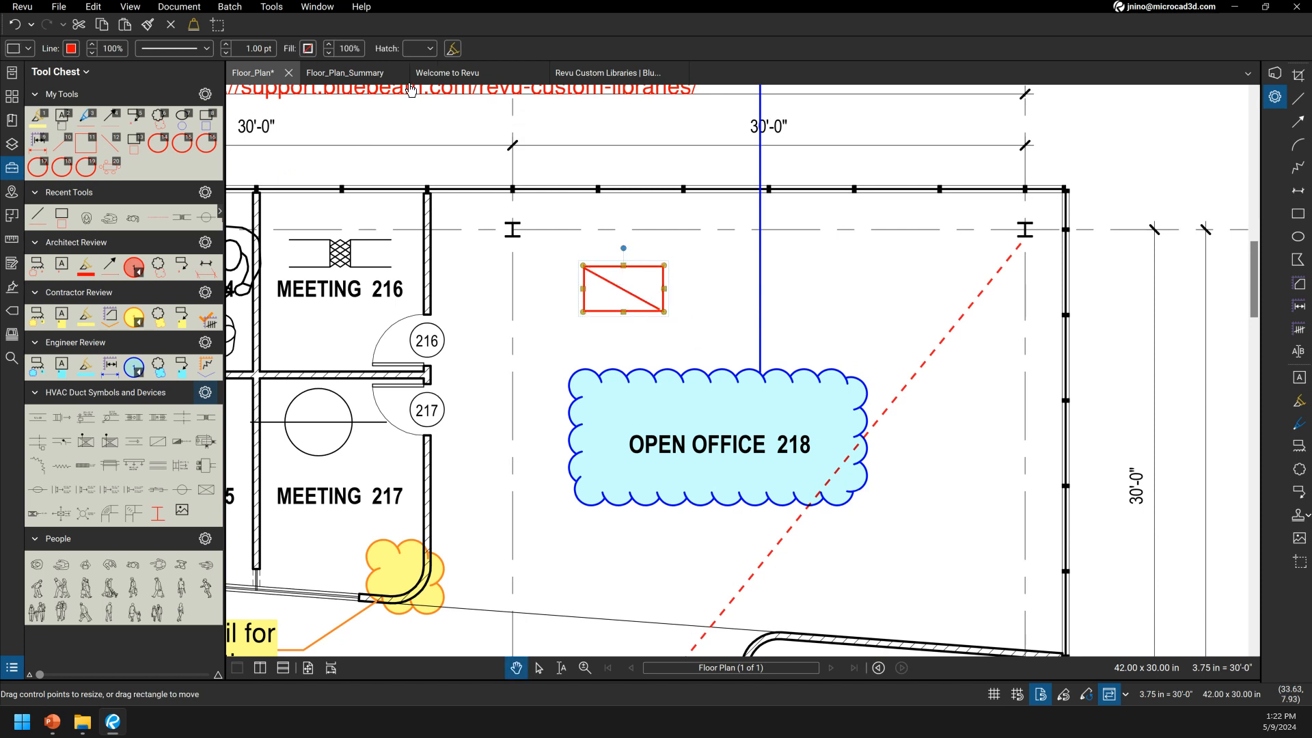
pyautogui.click(308, 48)
pyautogui.click(302, 68)
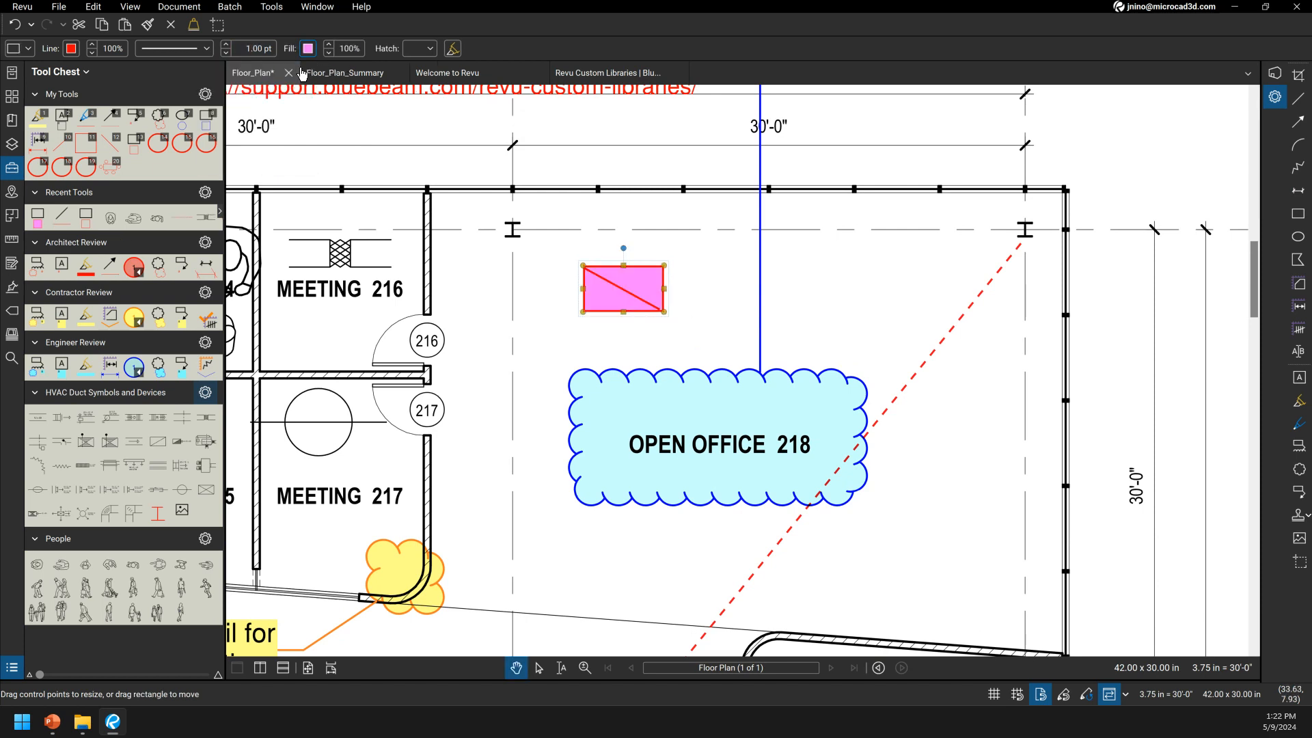
pyautogui.click(730, 301)
# Step: Move the diagonal line's lower end exactly onto the pink rectangle's lower-right corner
pyautogui.click(660, 309)
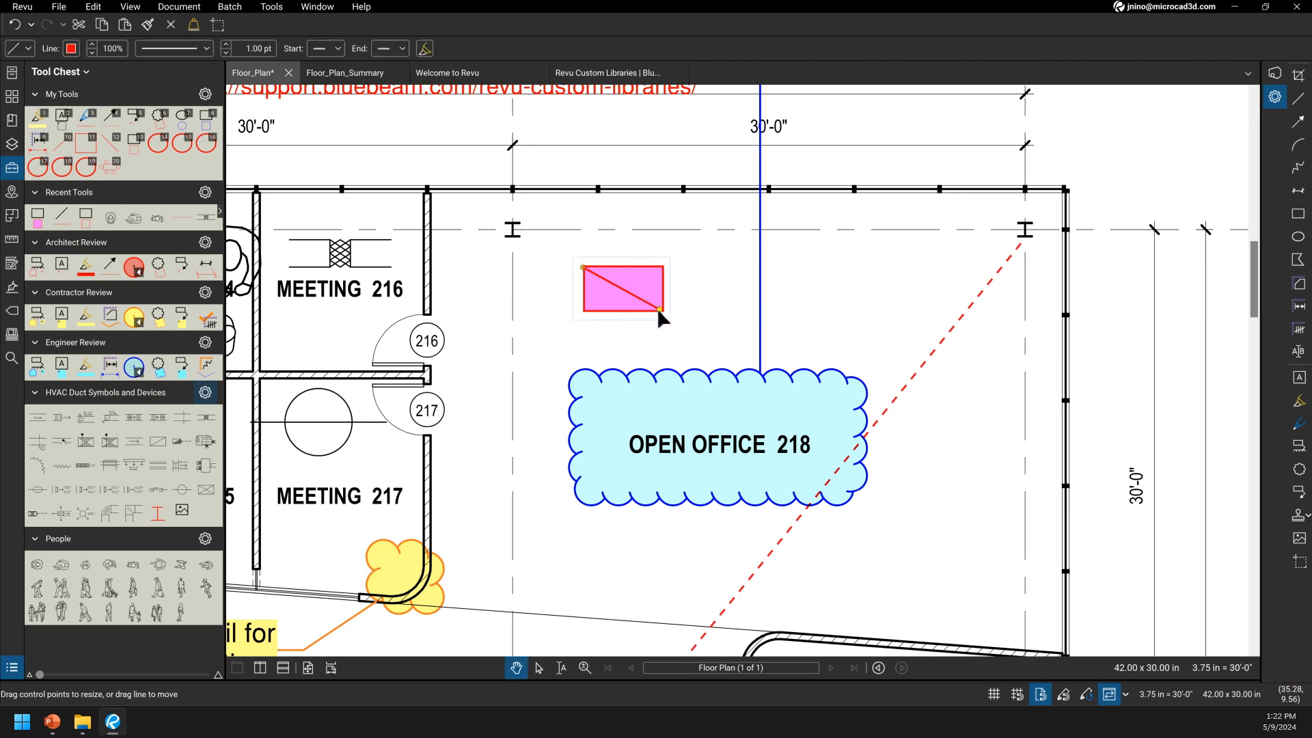
pyautogui.scroll(2, 662, 313)
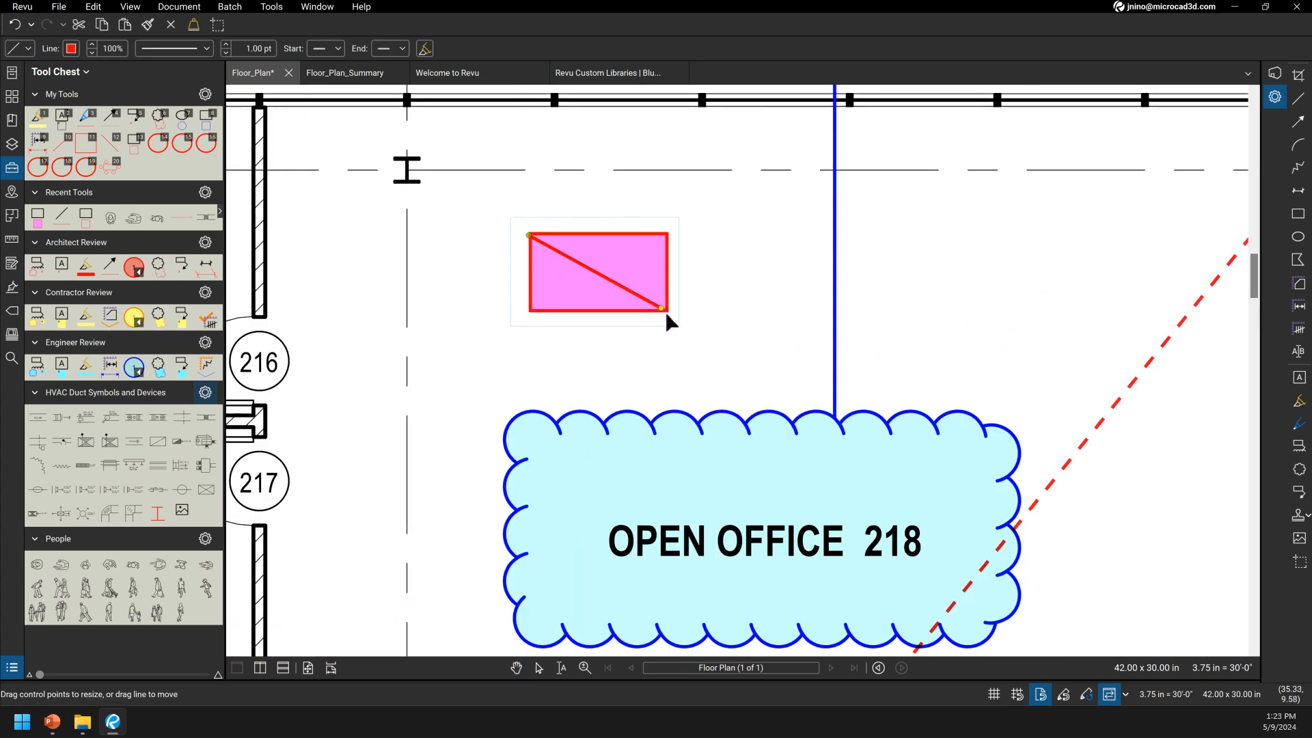
pyautogui.moveTo(662, 309); pyautogui.dragTo(668, 312)
pyautogui.click(692, 365)
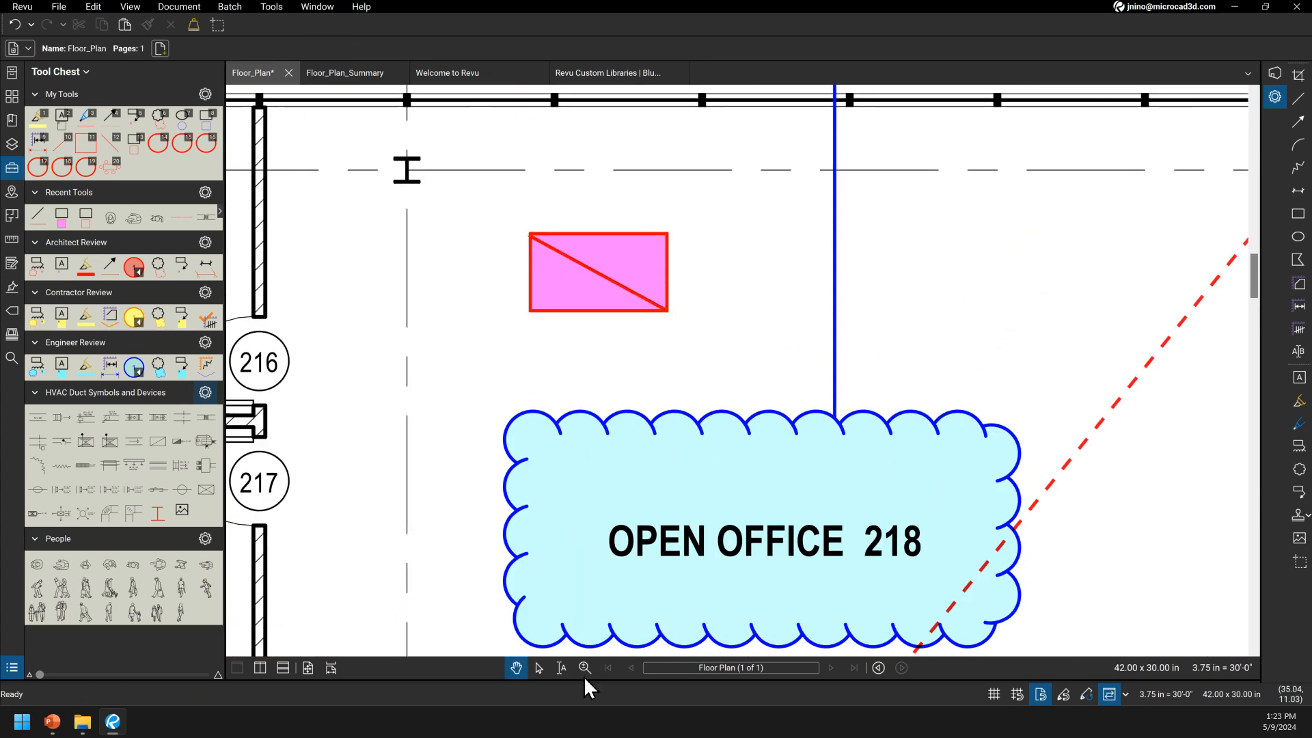
# Step: Group the pink rectangle with its diagonal line and undo the grouping
pyautogui.click(540, 670)
pyautogui.moveTo(478, 186); pyautogui.dragTo(709, 356)
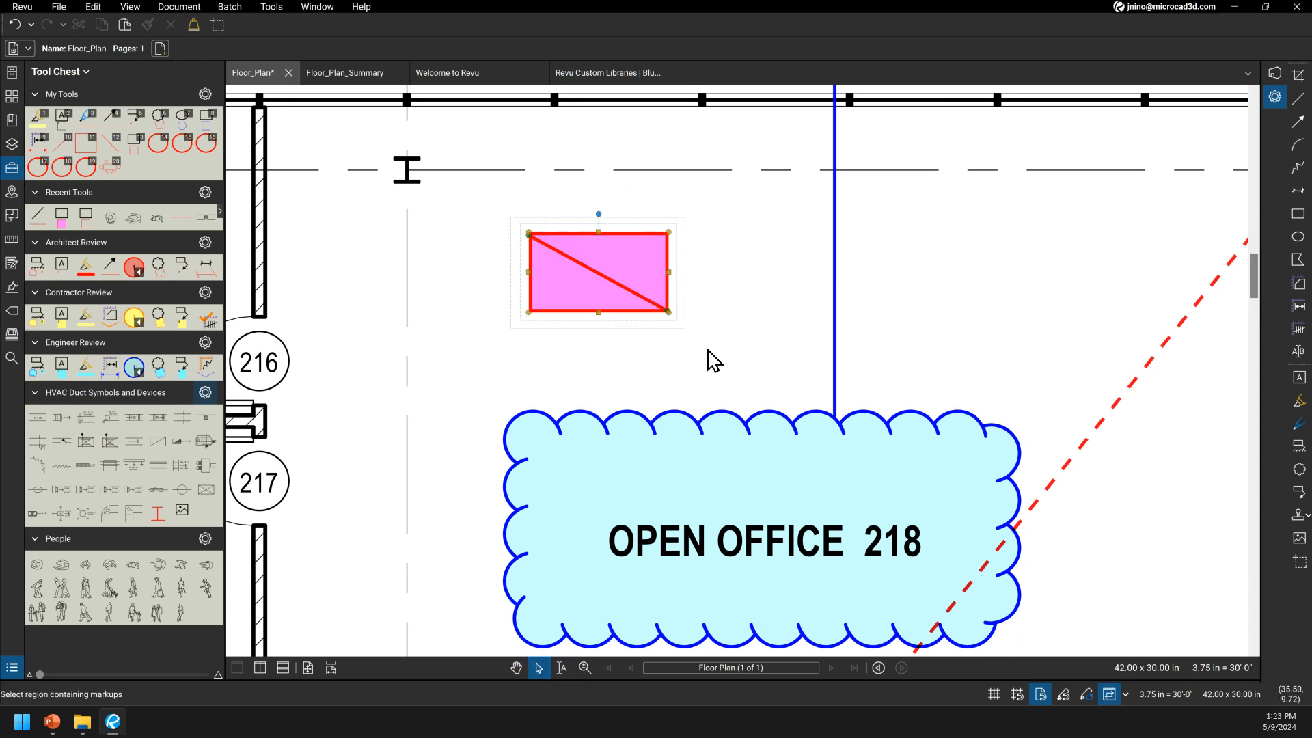
pyautogui.rightClick(621, 276)
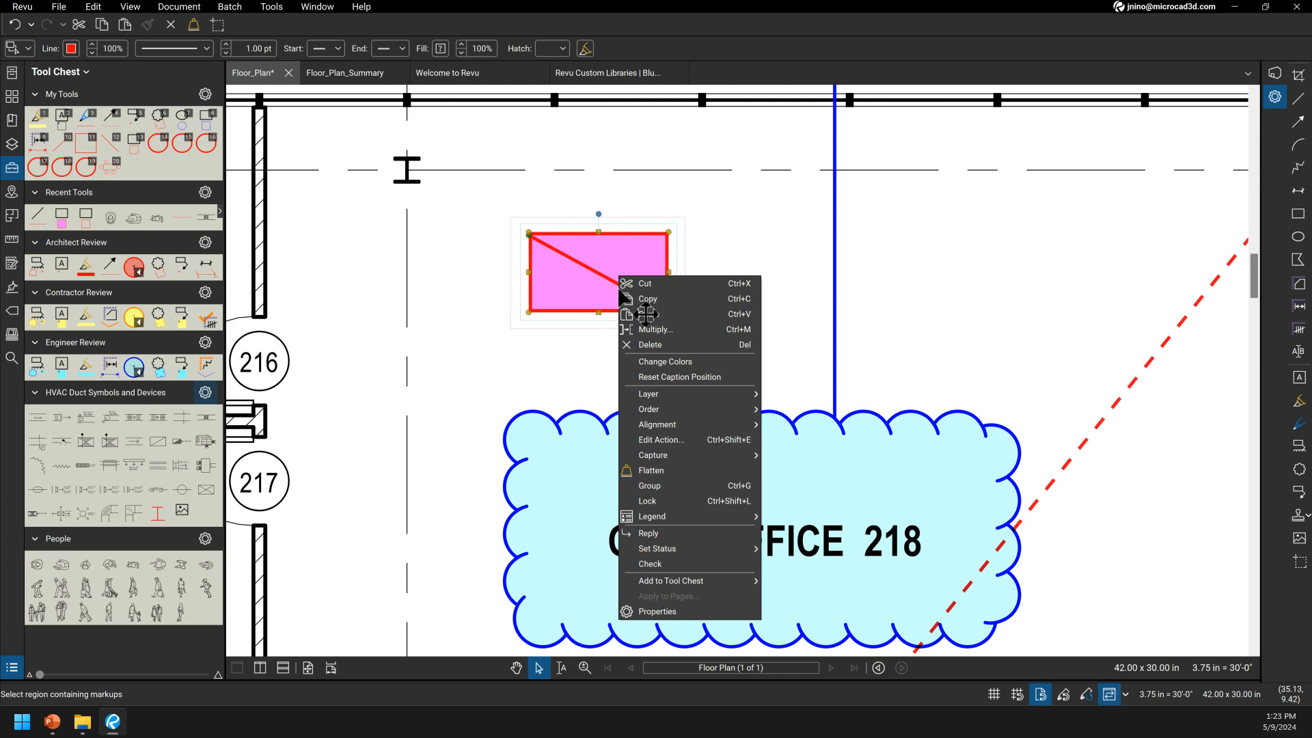
pyautogui.click(708, 486)
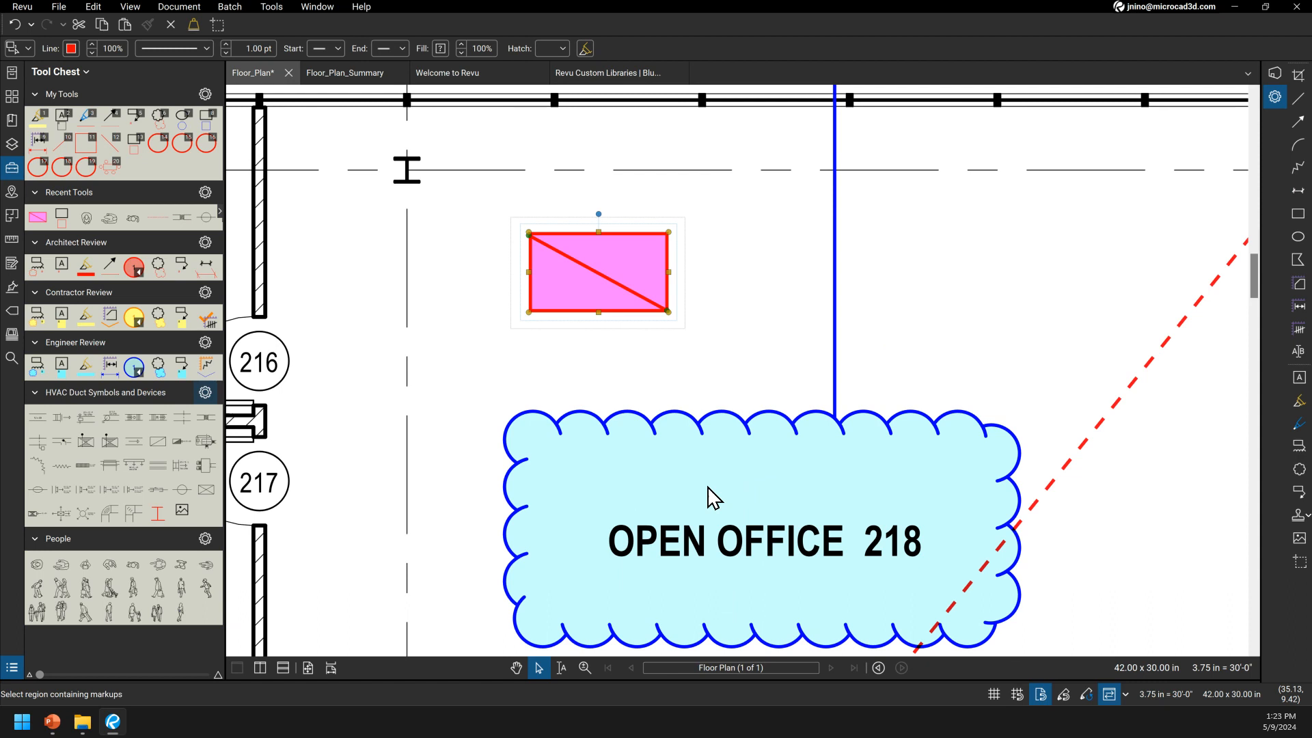
pyautogui.hotkey('ctrl', 'z')
# Step: Select the ungrouped pink rectangle and diagonal line together and add them to the My Tools set
pyautogui.click(439, 217)
pyautogui.moveTo(452, 184); pyautogui.dragTo(732, 354)
pyautogui.rightClick(603, 294)
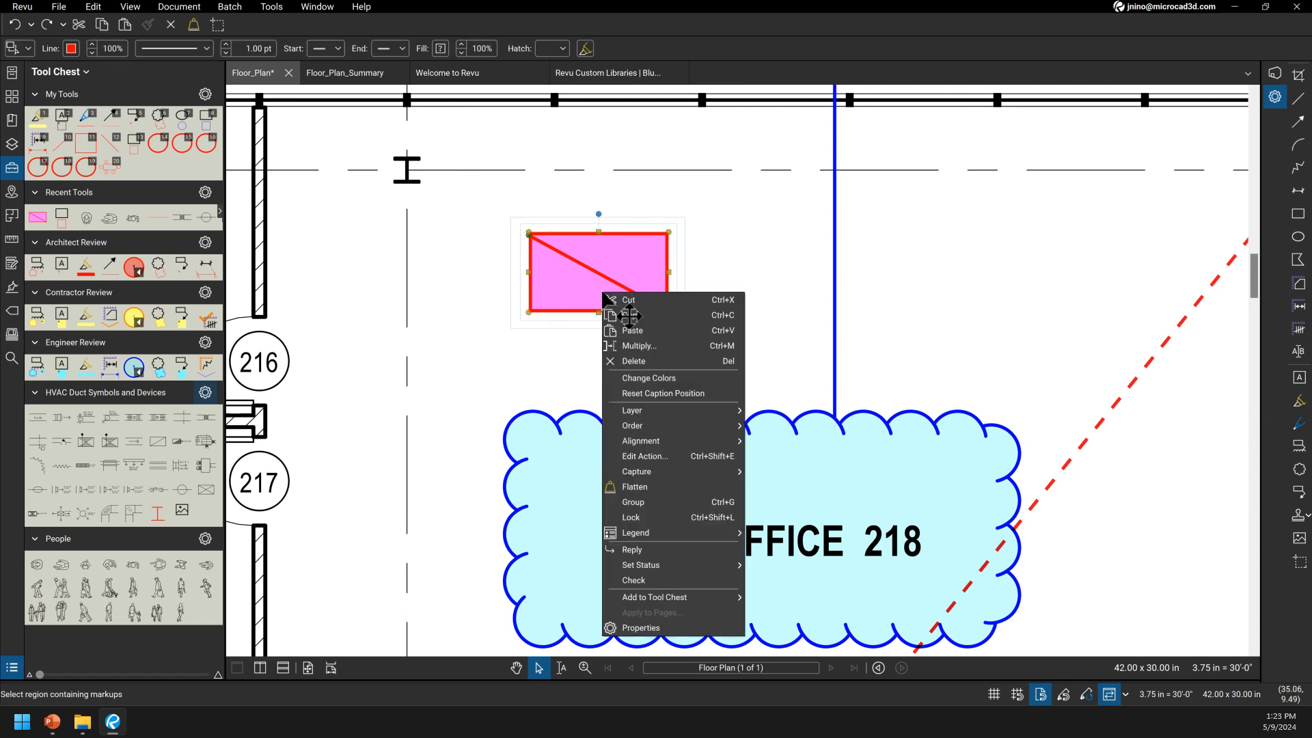
pyautogui.moveTo(728, 597)
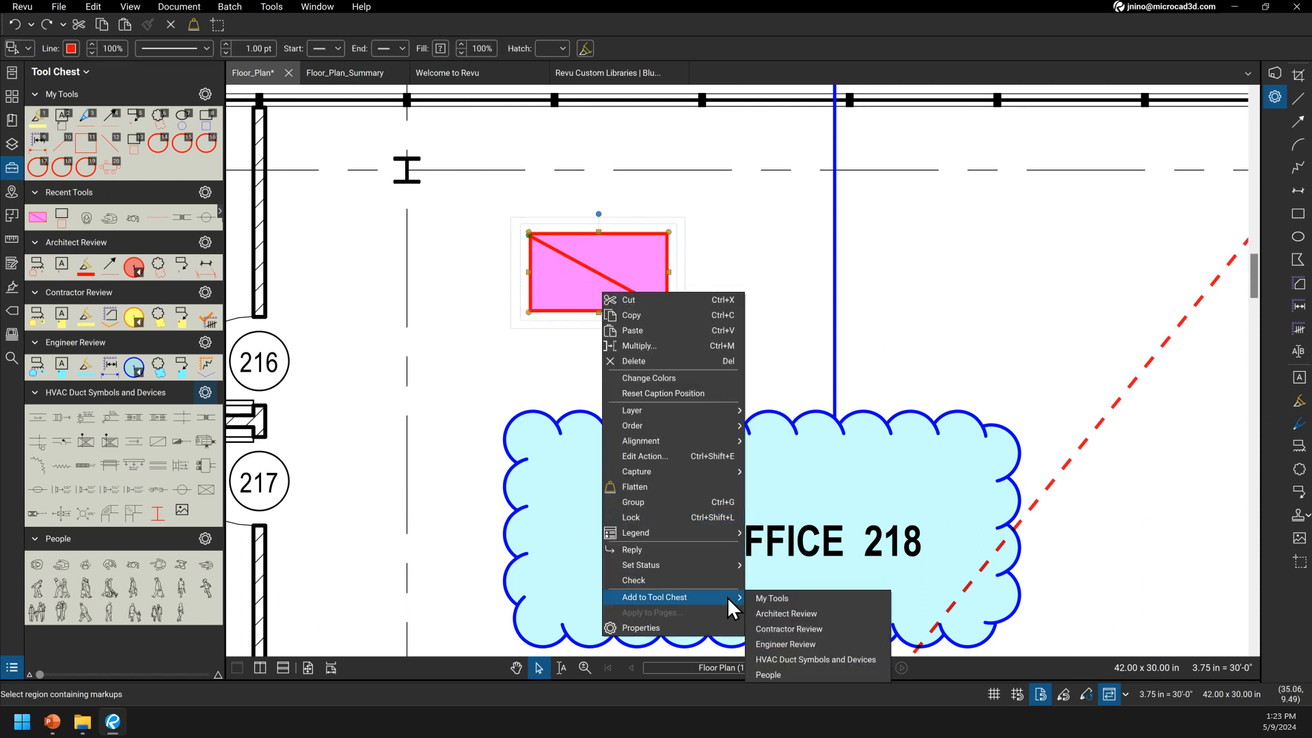
pyautogui.click(807, 597)
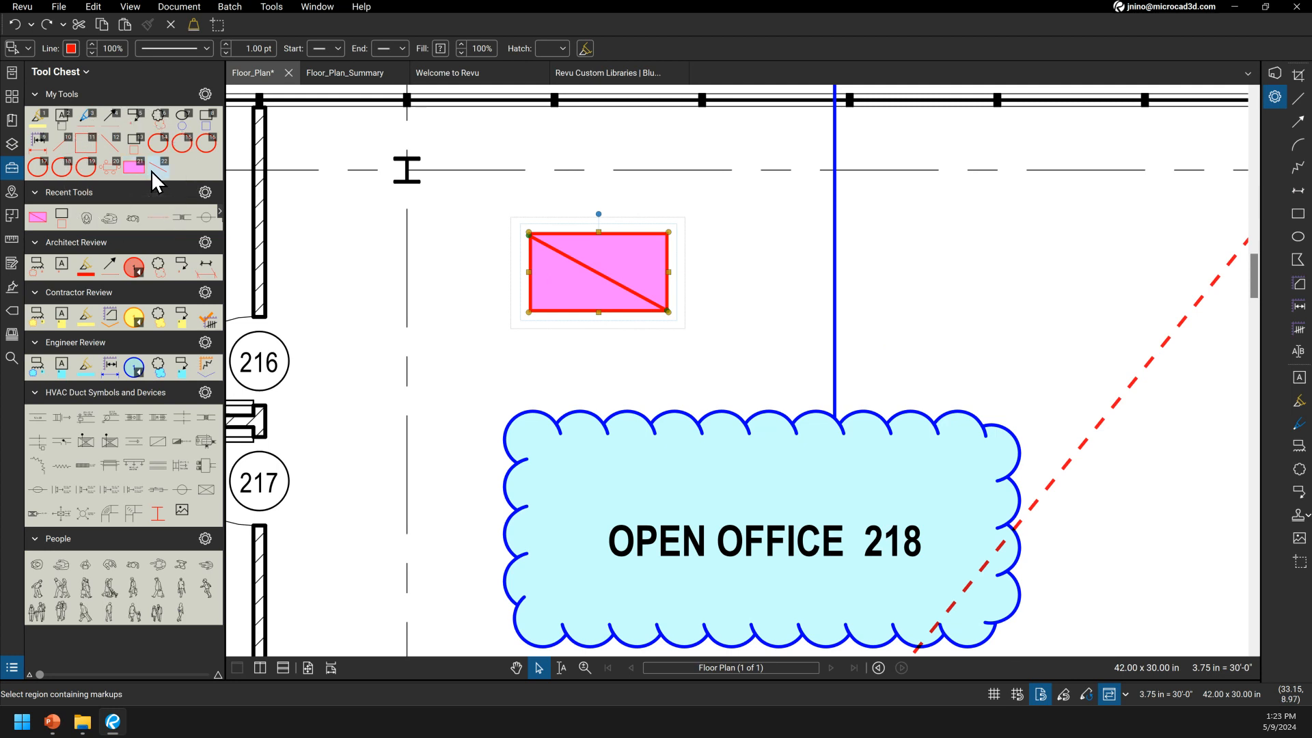
# Step: Group the pink rectangle with its diagonal line and add the group to the My Tools set
pyautogui.rightClick(602, 275)
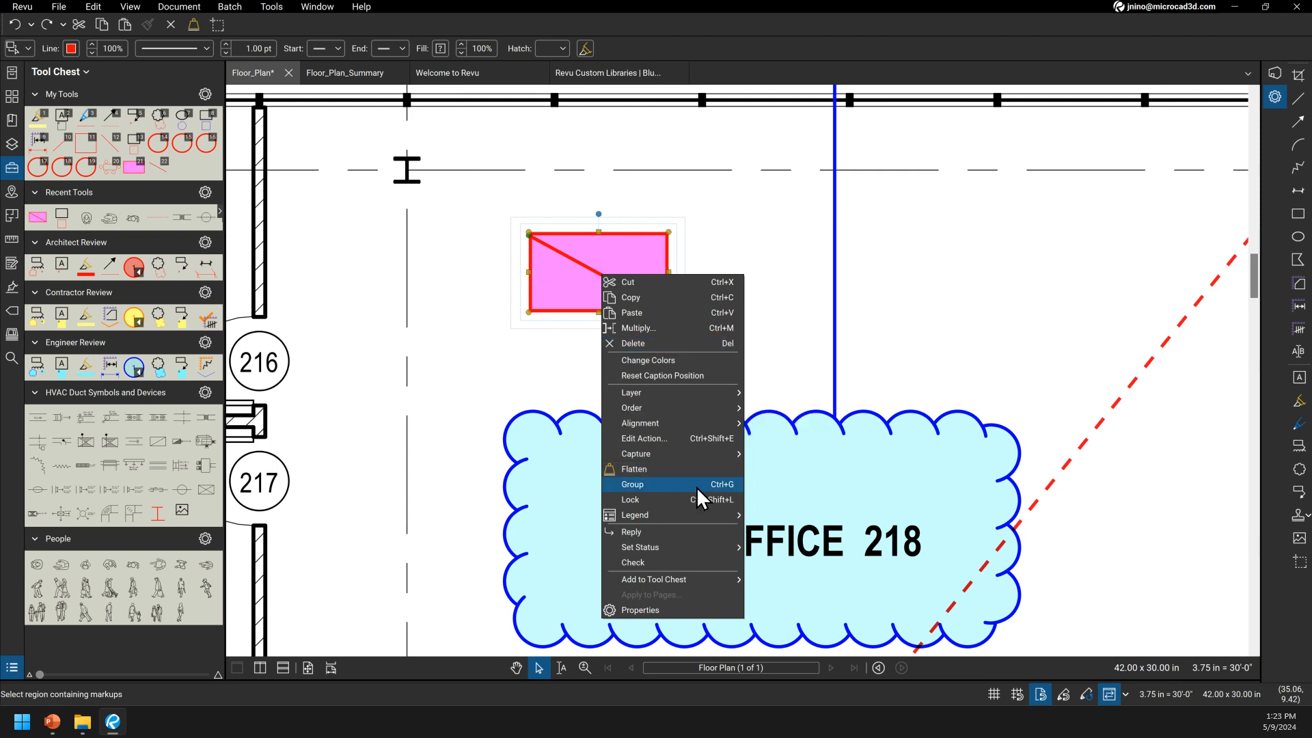
pyautogui.click(695, 487)
pyautogui.rightClick(569, 281)
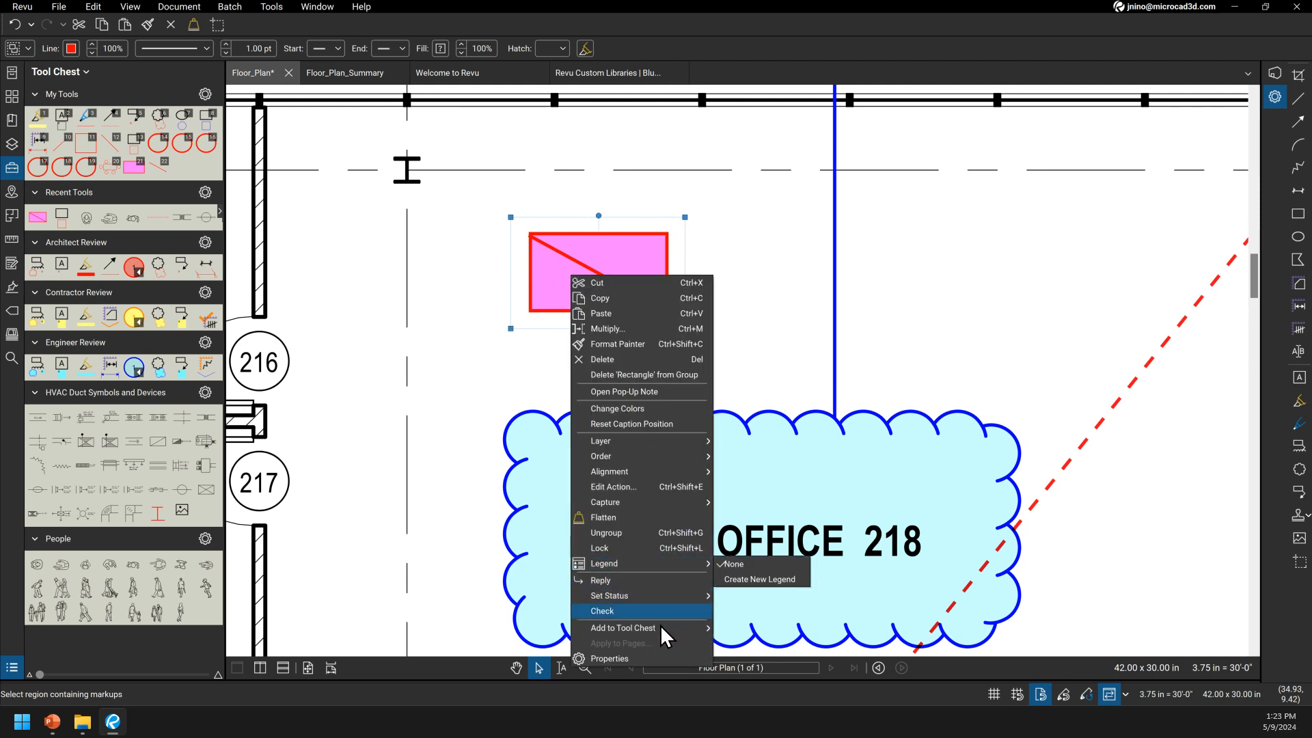
pyautogui.moveTo(676, 628)
pyautogui.click(763, 625)
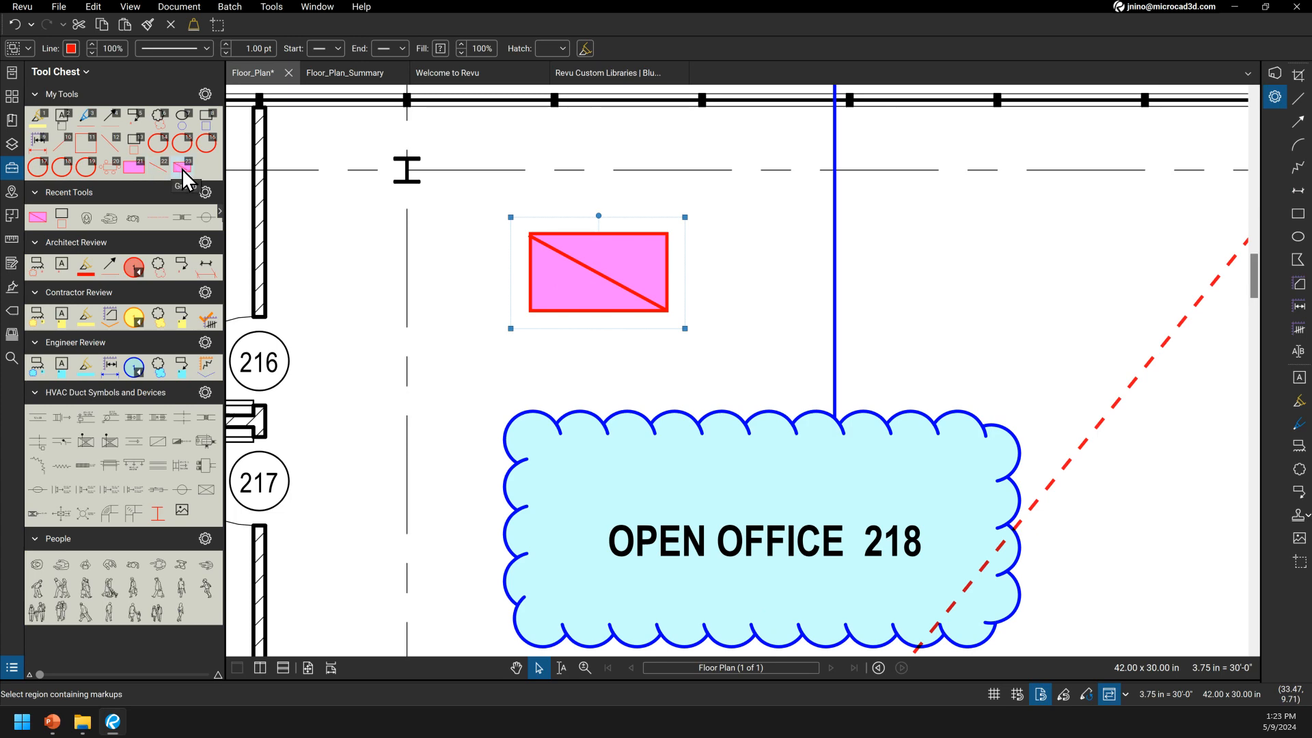
# Step: Place copies of the grouped pink symbol from My Tools beside the W-1 marker near Meeting 264 and above the Conference 265 label
pyautogui.scroll(-4, 547, 357)
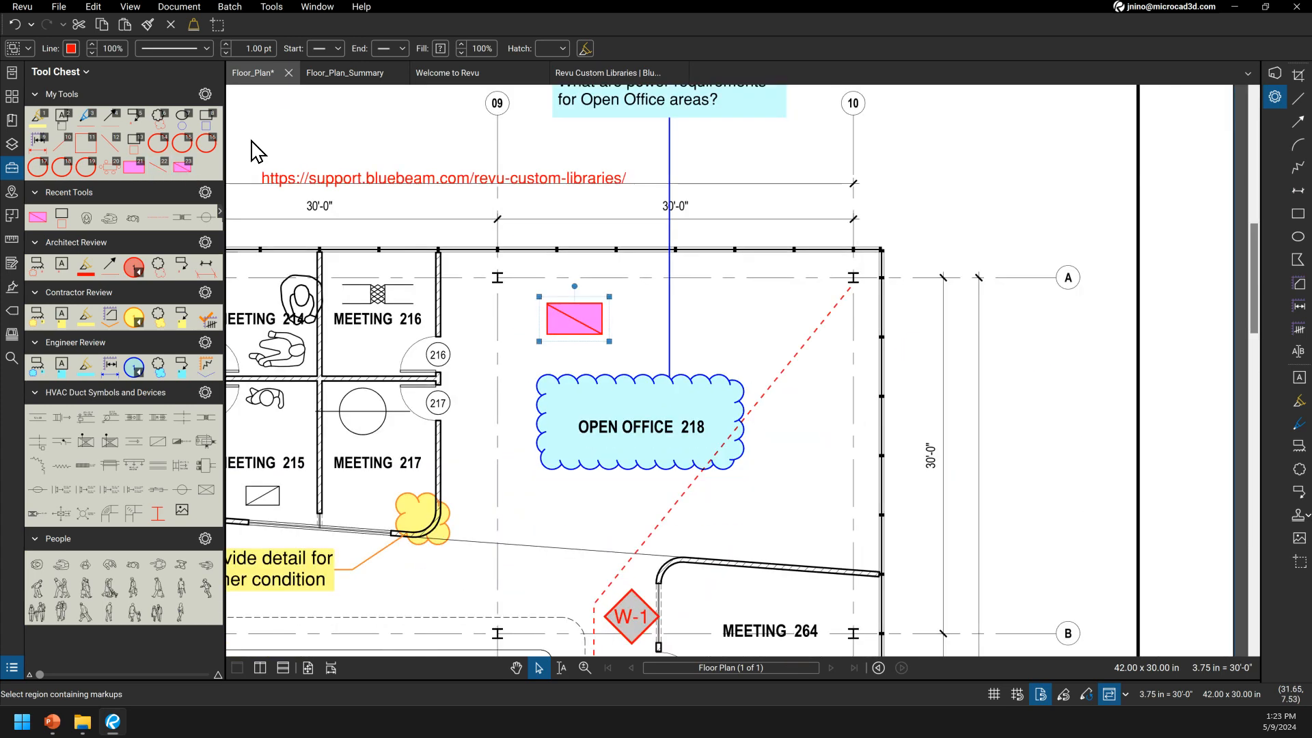
pyautogui.click(182, 166)
pyautogui.click(533, 591)
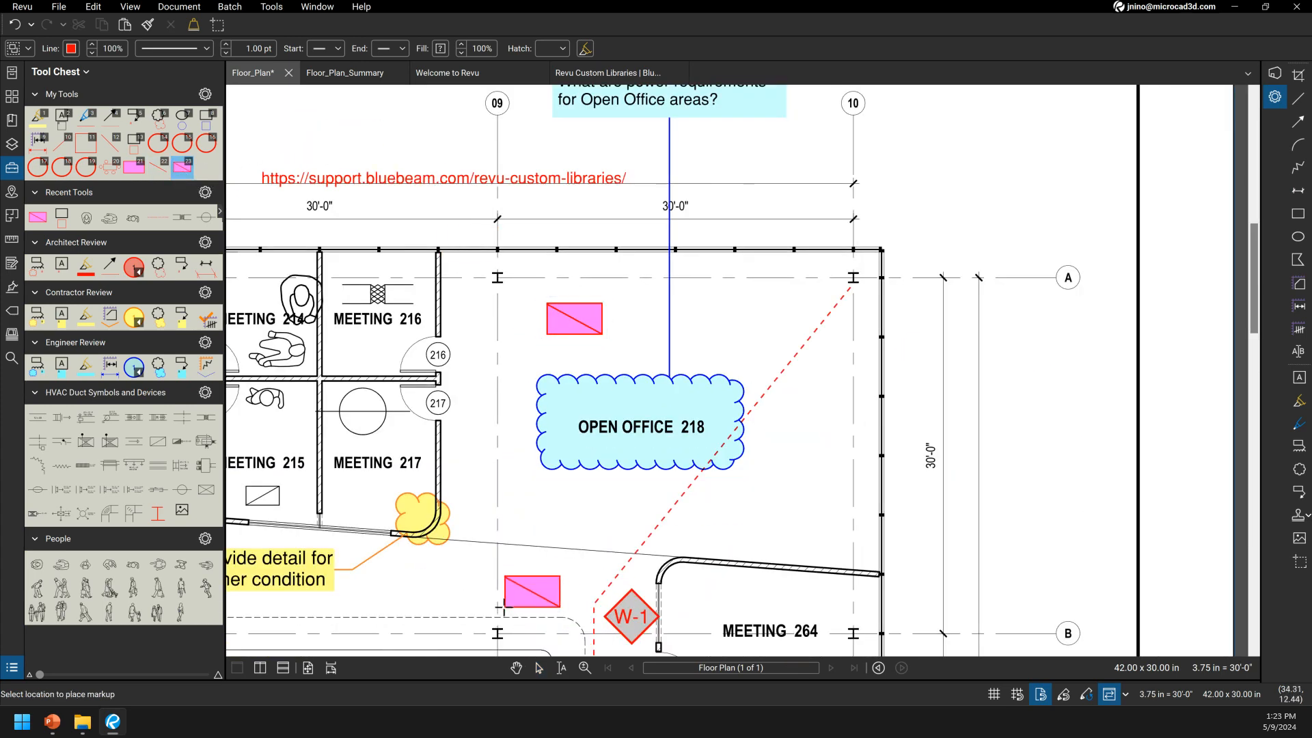
pyautogui.moveTo(640, 593); pyautogui.dragTo(660, 397)
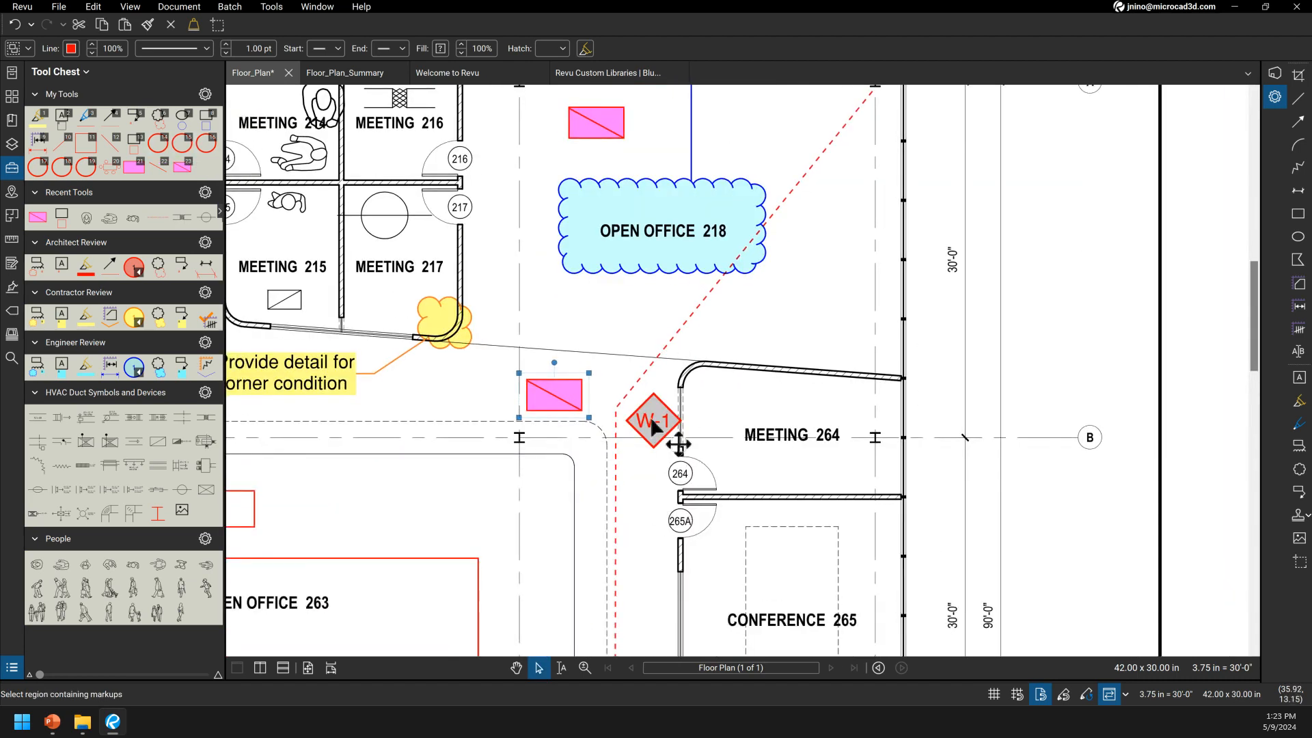
pyautogui.click(182, 167)
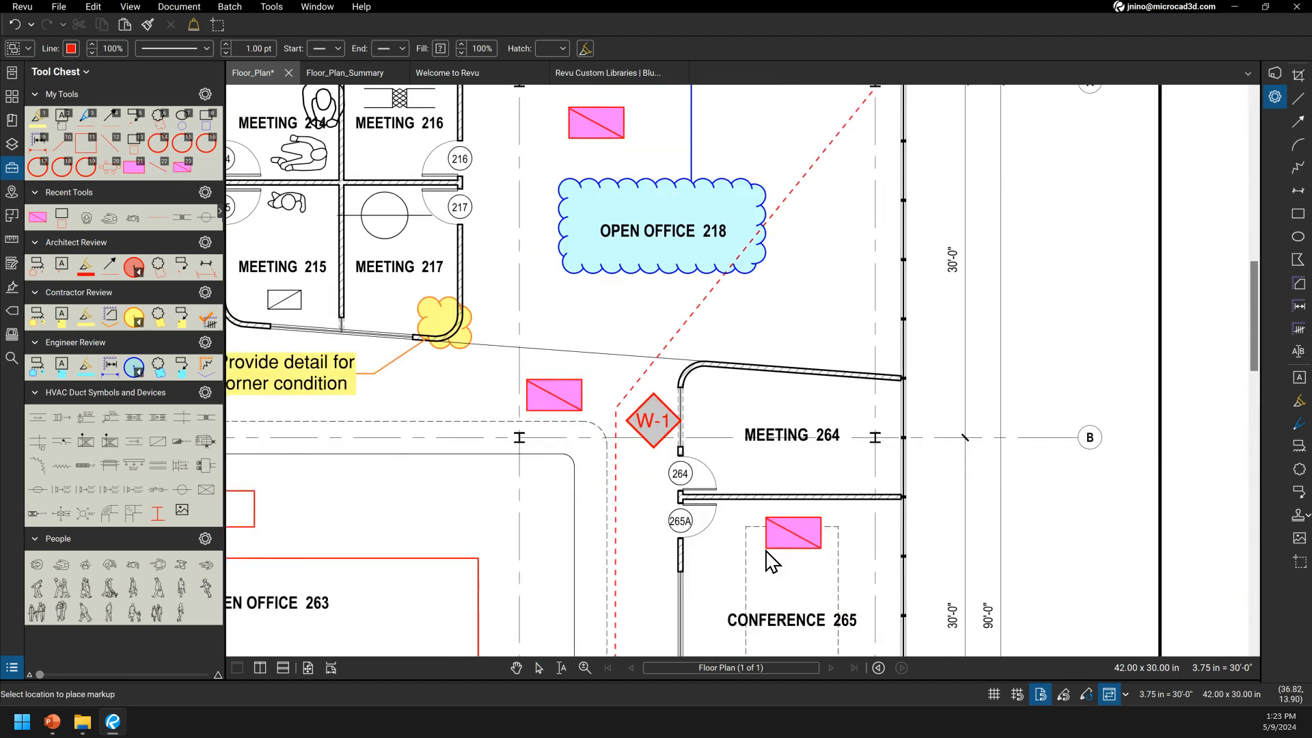
pyautogui.click(793, 532)
pyautogui.click(179, 166)
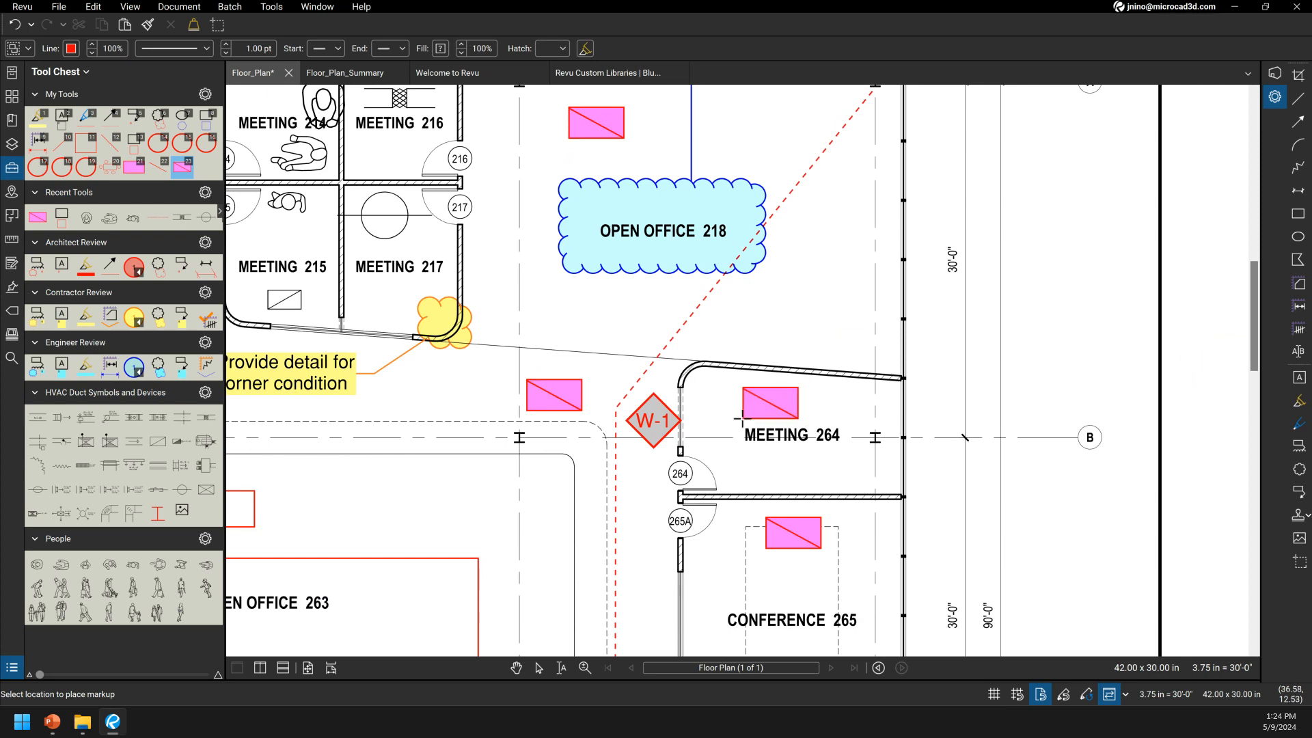
pyautogui.scroll(-5, 742, 417)
pyautogui.moveTo(867, 307); pyautogui.dragTo(960, 248)
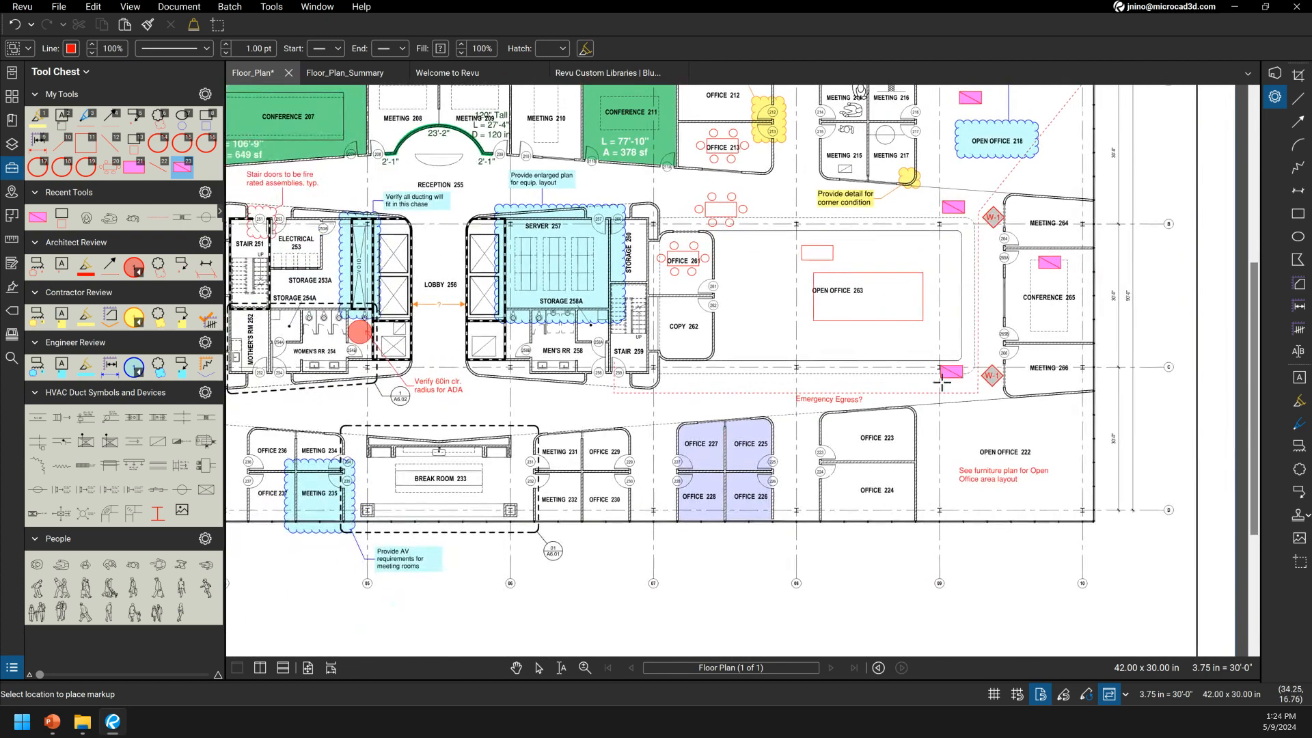
# Step: Show the Markups List and look through its entries, including the newly placed symbols
pyautogui.click(10, 670)
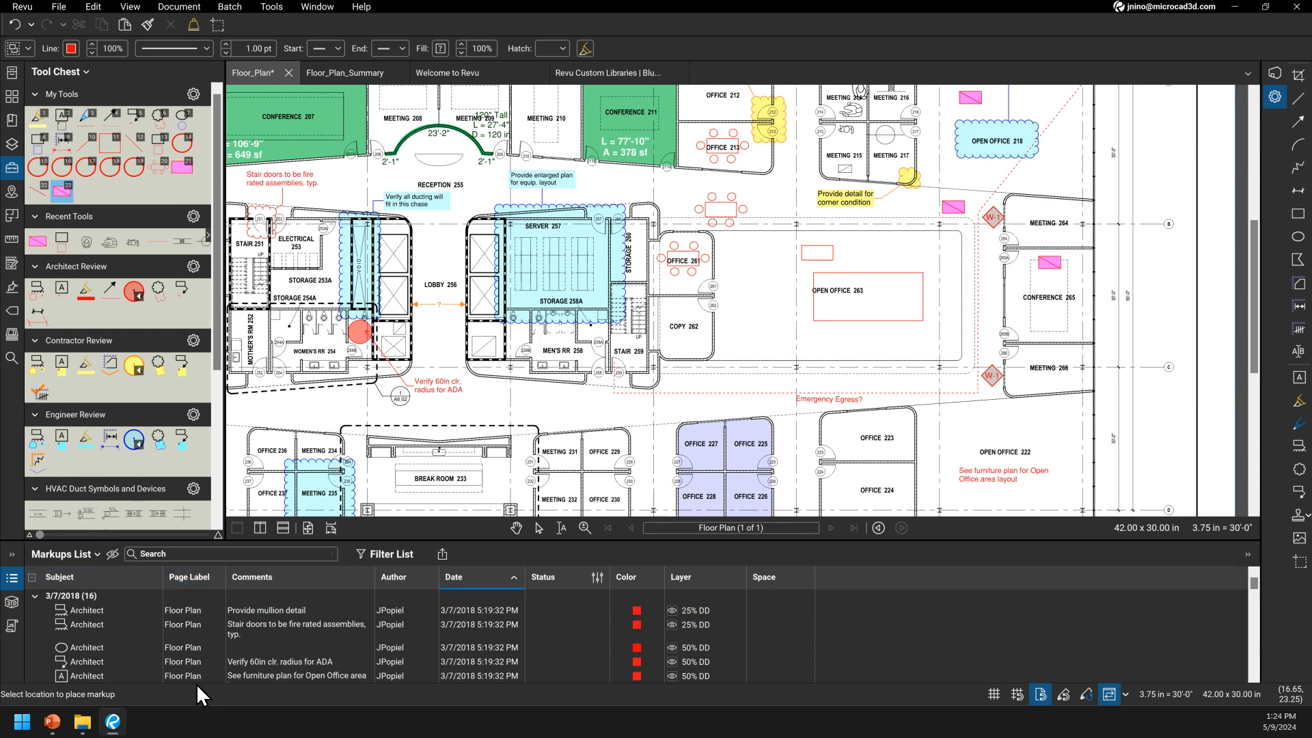
pyautogui.scroll(-10, 493, 618)
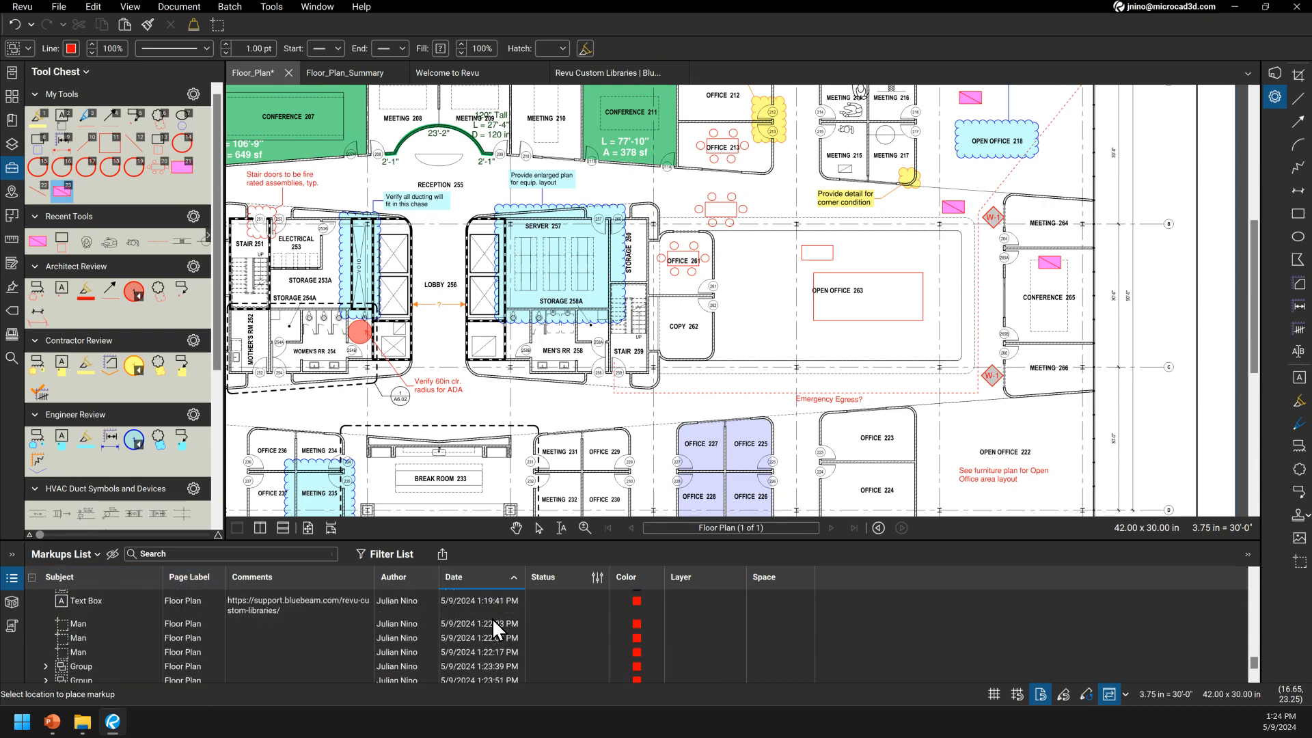
pyautogui.scroll(8, 379, 656)
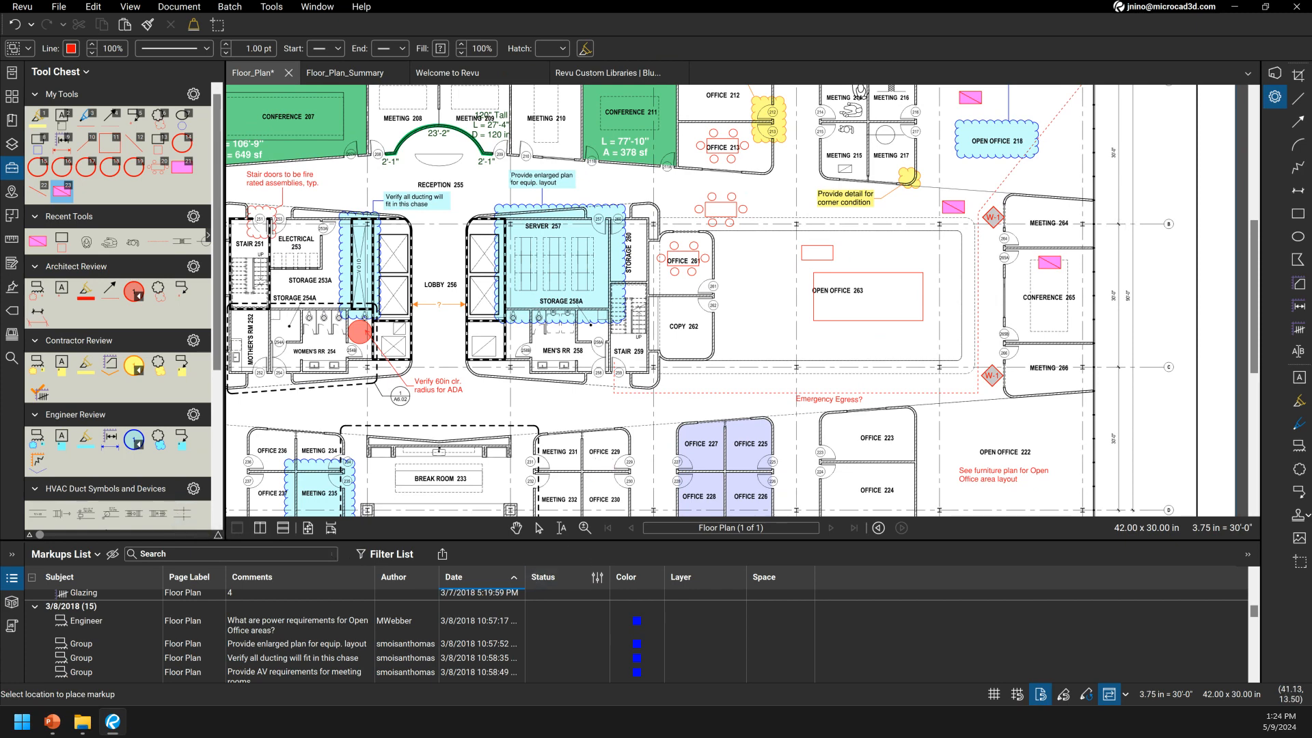
# Step: Switch to PowerPoint and start the slide show from the Questions slide
pyautogui.hotkey('alt', 'Tab')
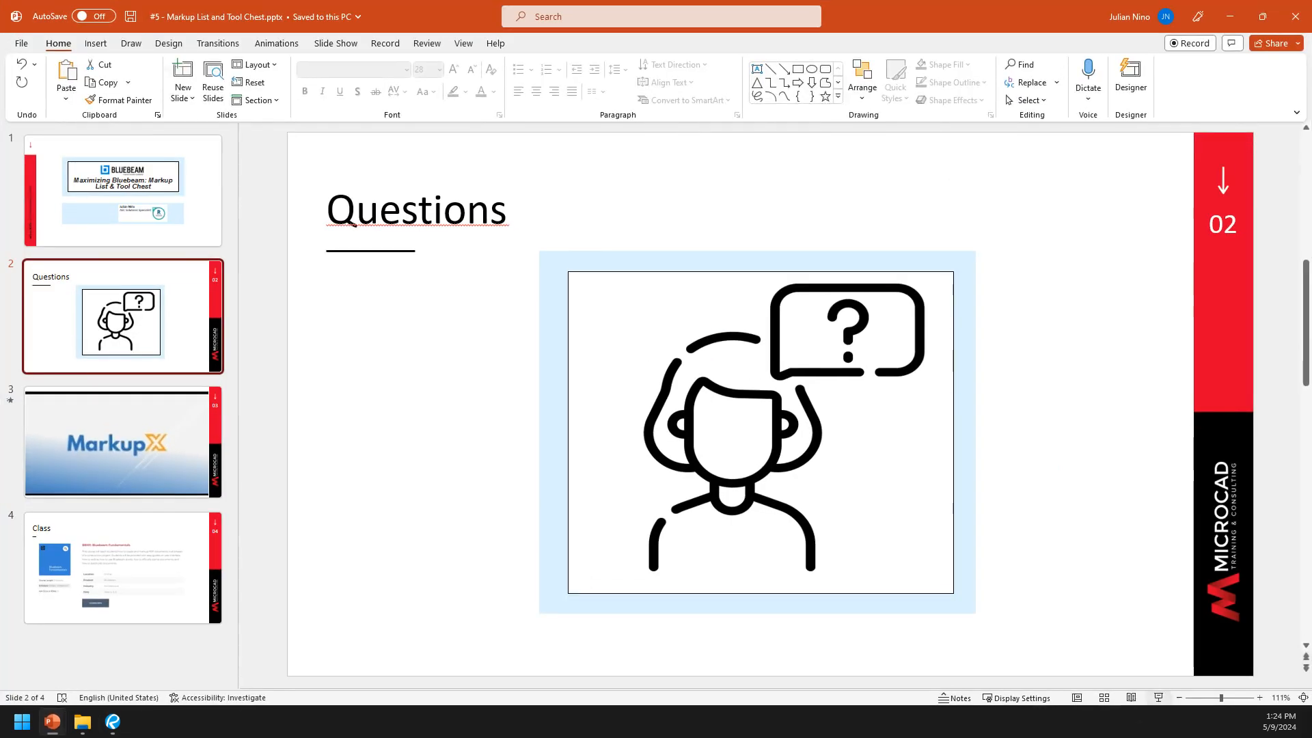
pyautogui.click(1158, 698)
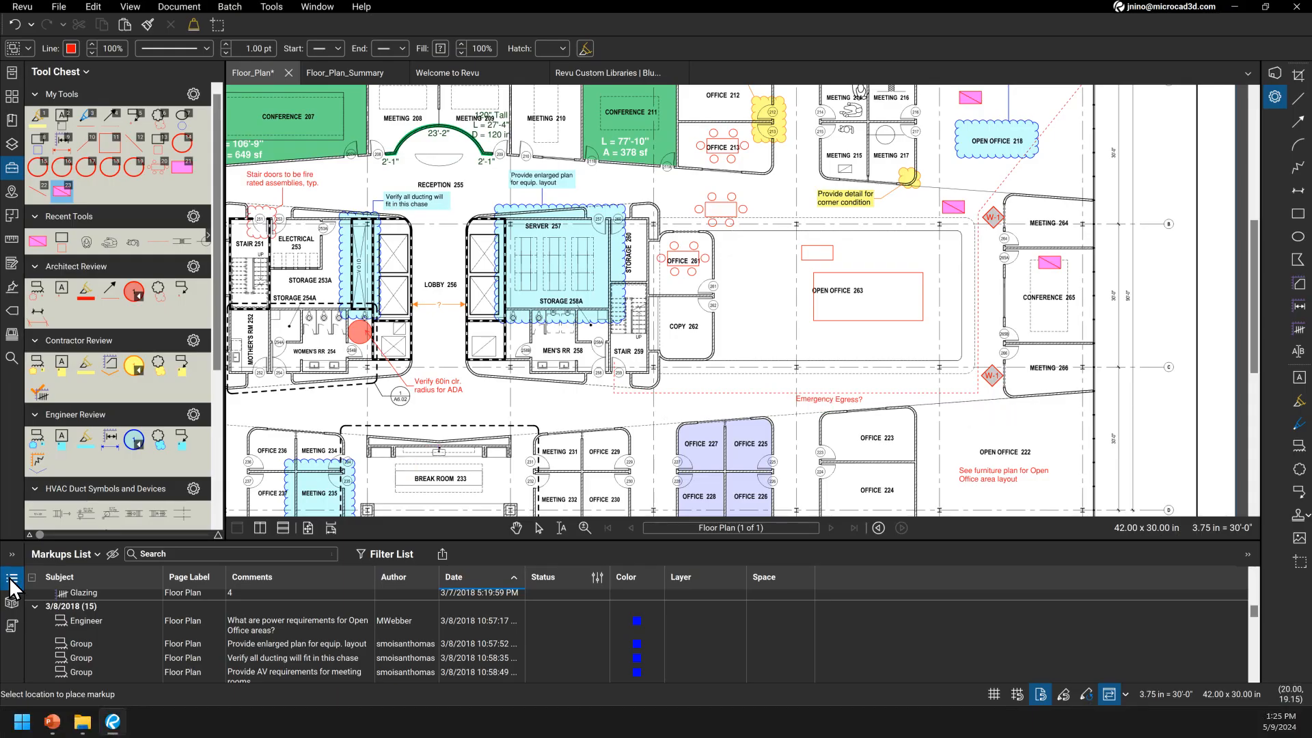
# Step: Hide and reshow the Markups List, and look at its summary export formats
pyautogui.click(13, 582)
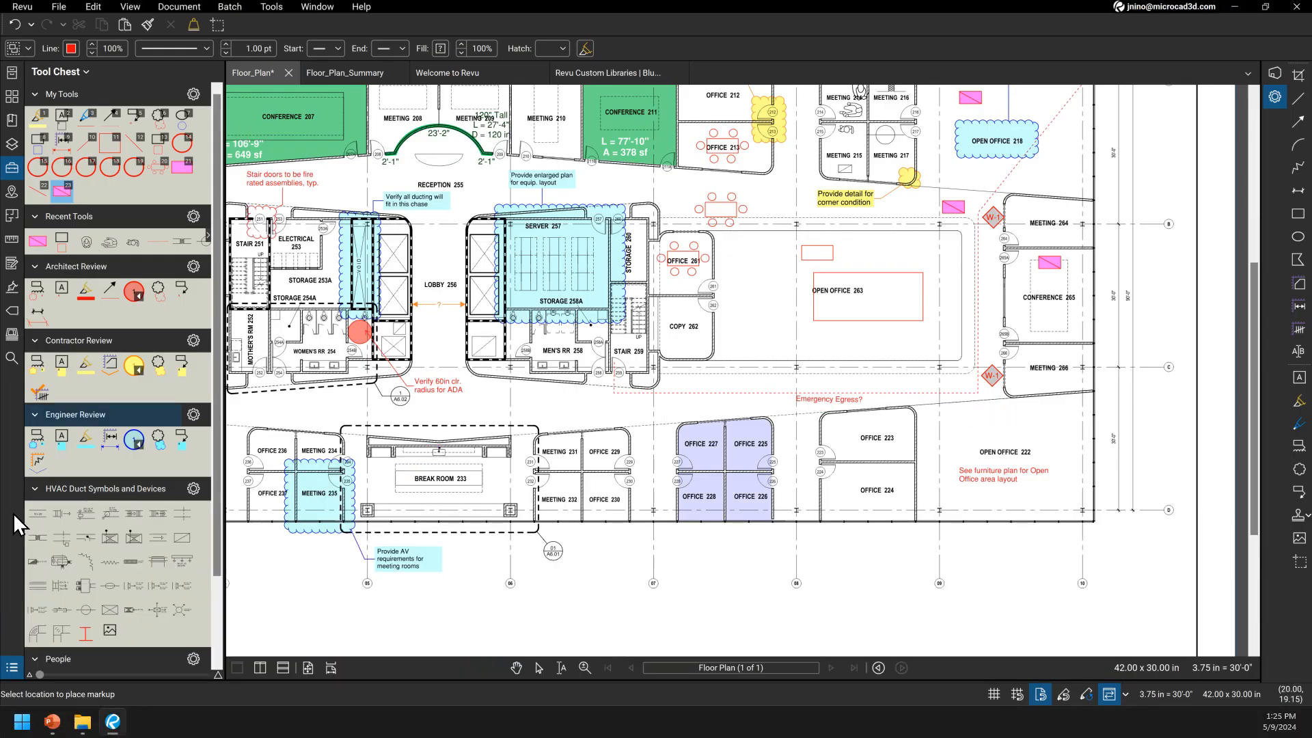
pyautogui.click(13, 668)
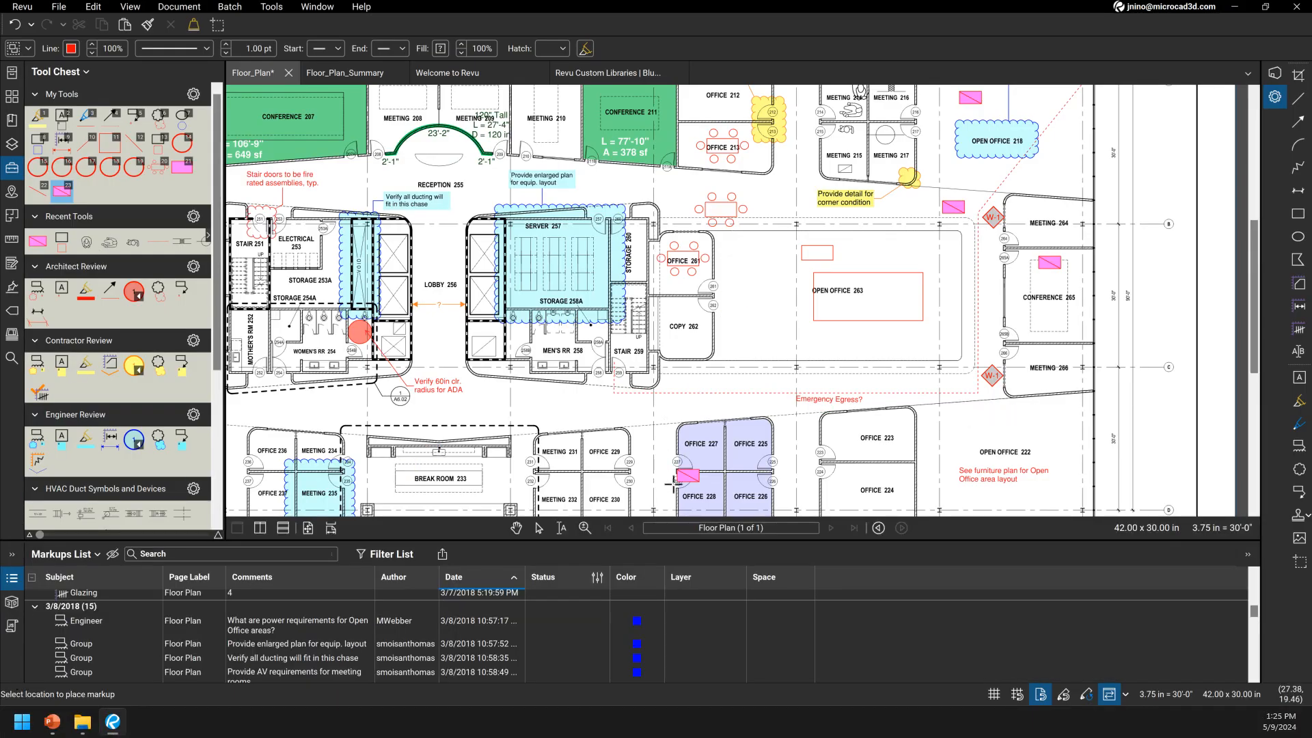
pyautogui.click(440, 559)
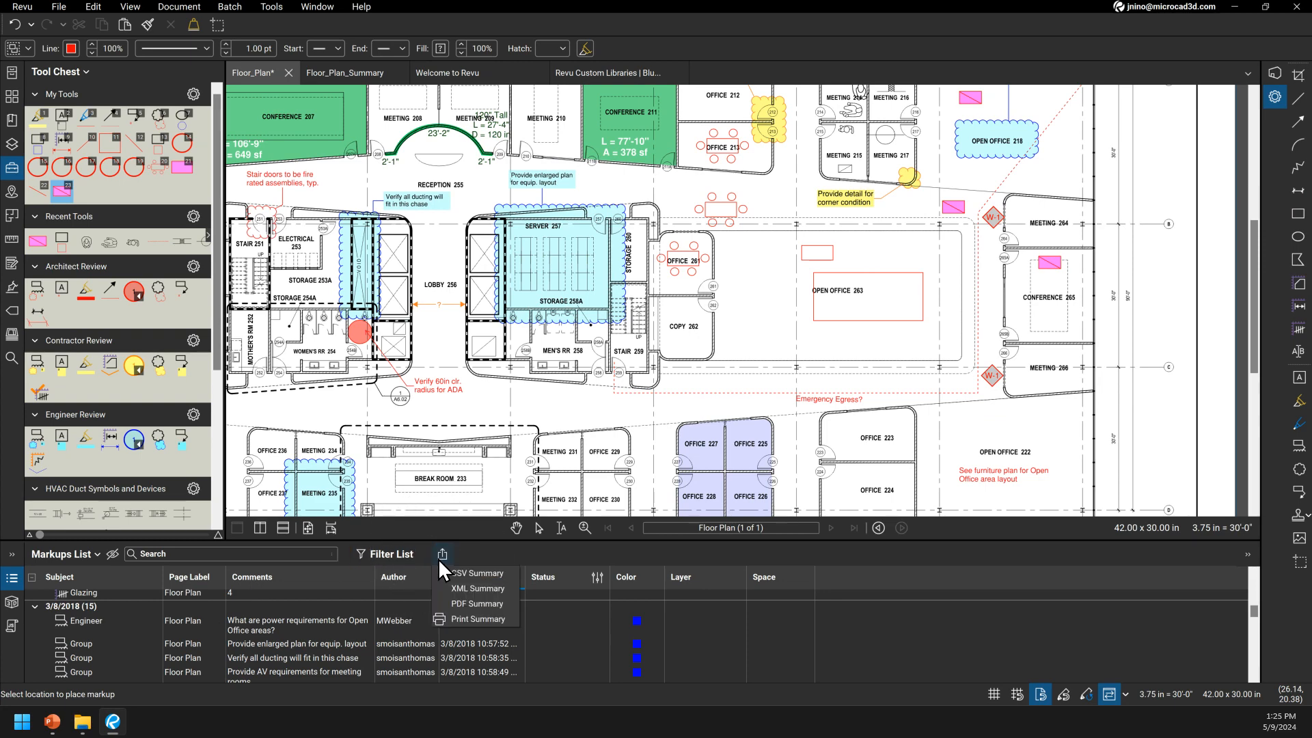
pyautogui.click(495, 574)
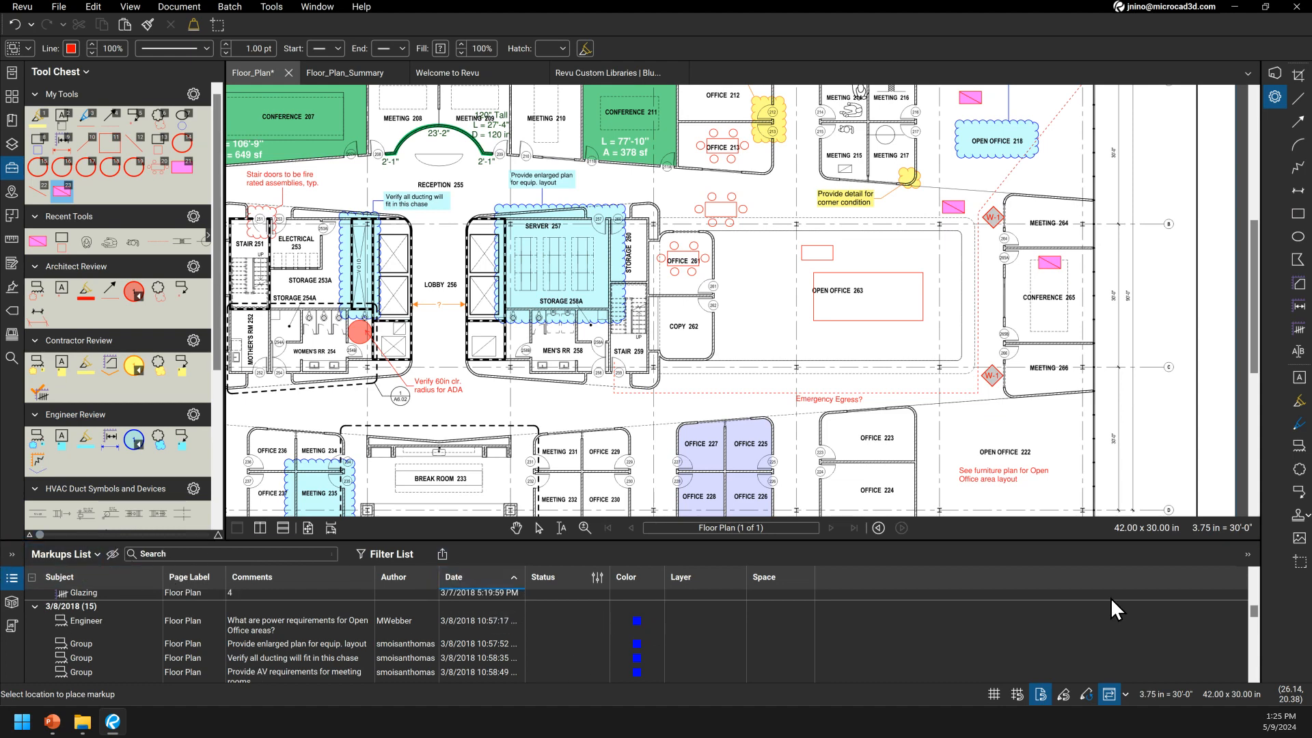
# Step: Return from the Questions slide show to Bluebeam Revu and cancel the pending placement of the grouped symbol
pyautogui.hotkey('alt', 'Tab')
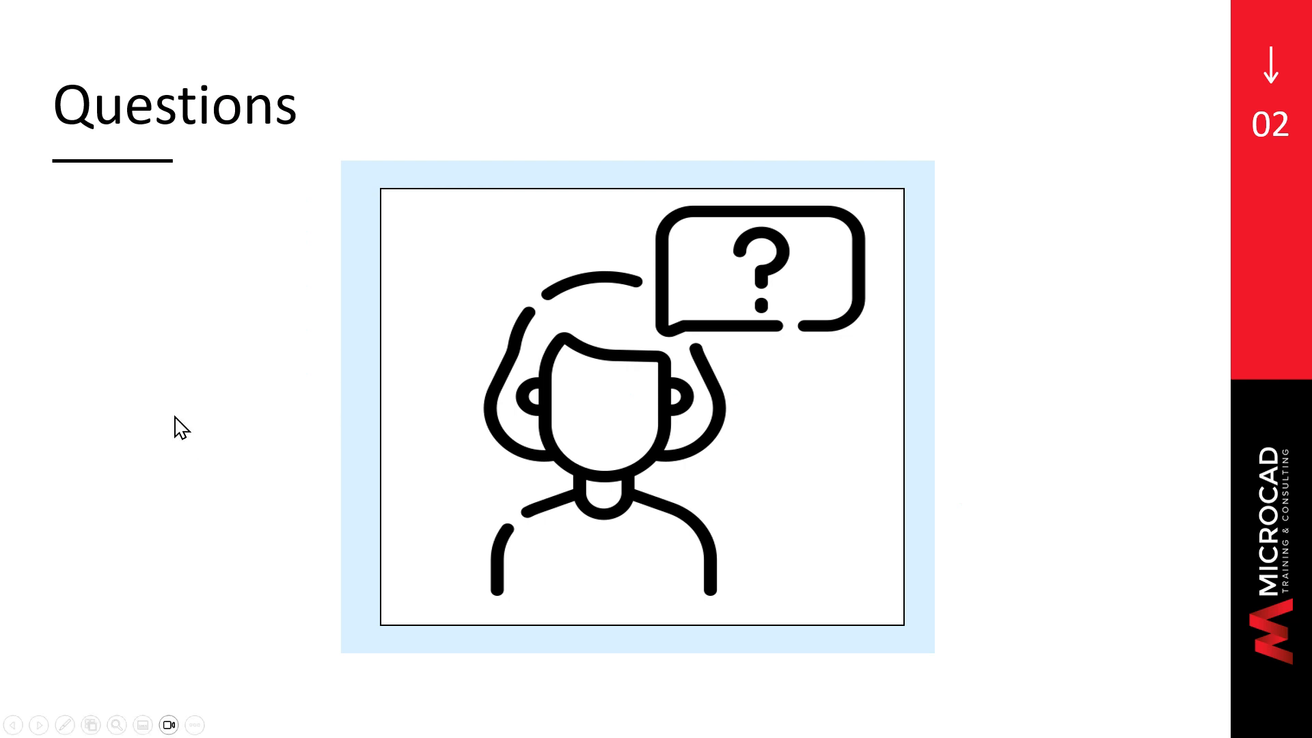
pyautogui.hotkey('alt', 'Tab')
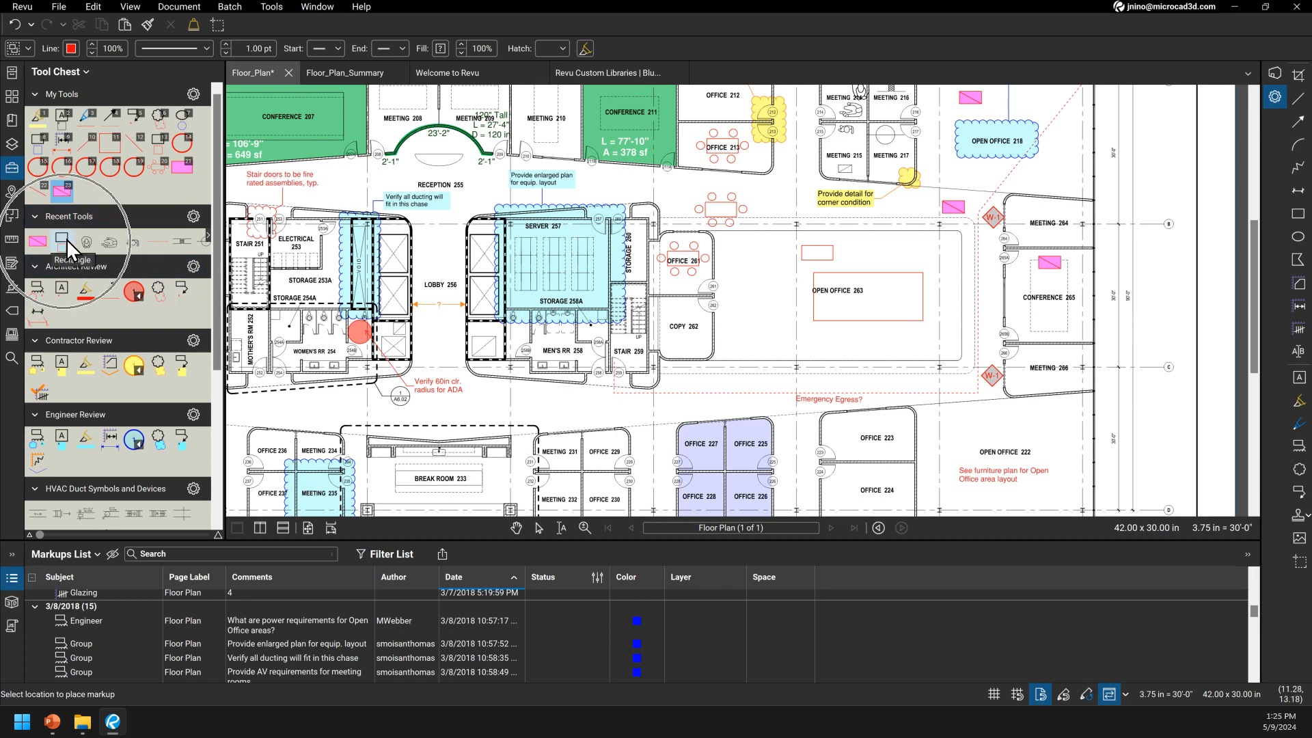
pyautogui.click(194, 218)
pyautogui.press('ctrl')
pyautogui.click(106, 203)
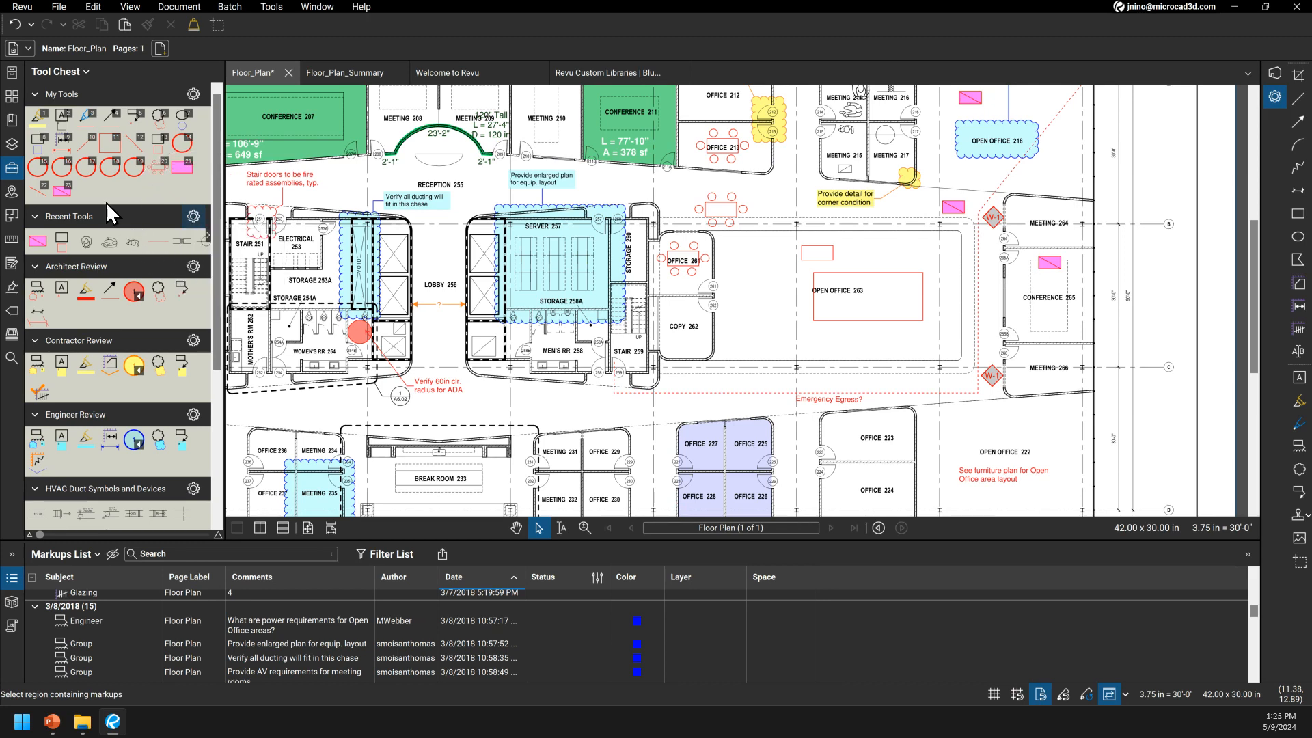
# Step: Start exporting the My Tools tool set and agree to save its changes first
pyautogui.click(193, 216)
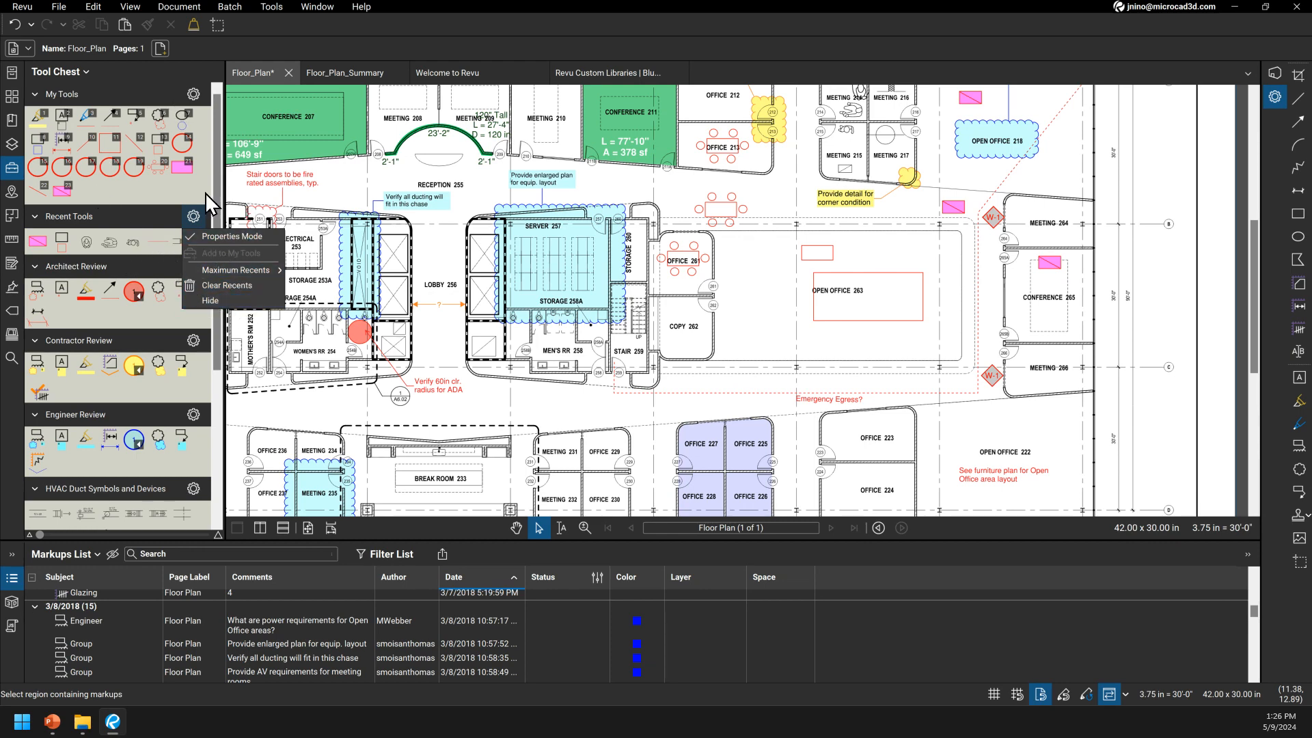
pyautogui.click(139, 221)
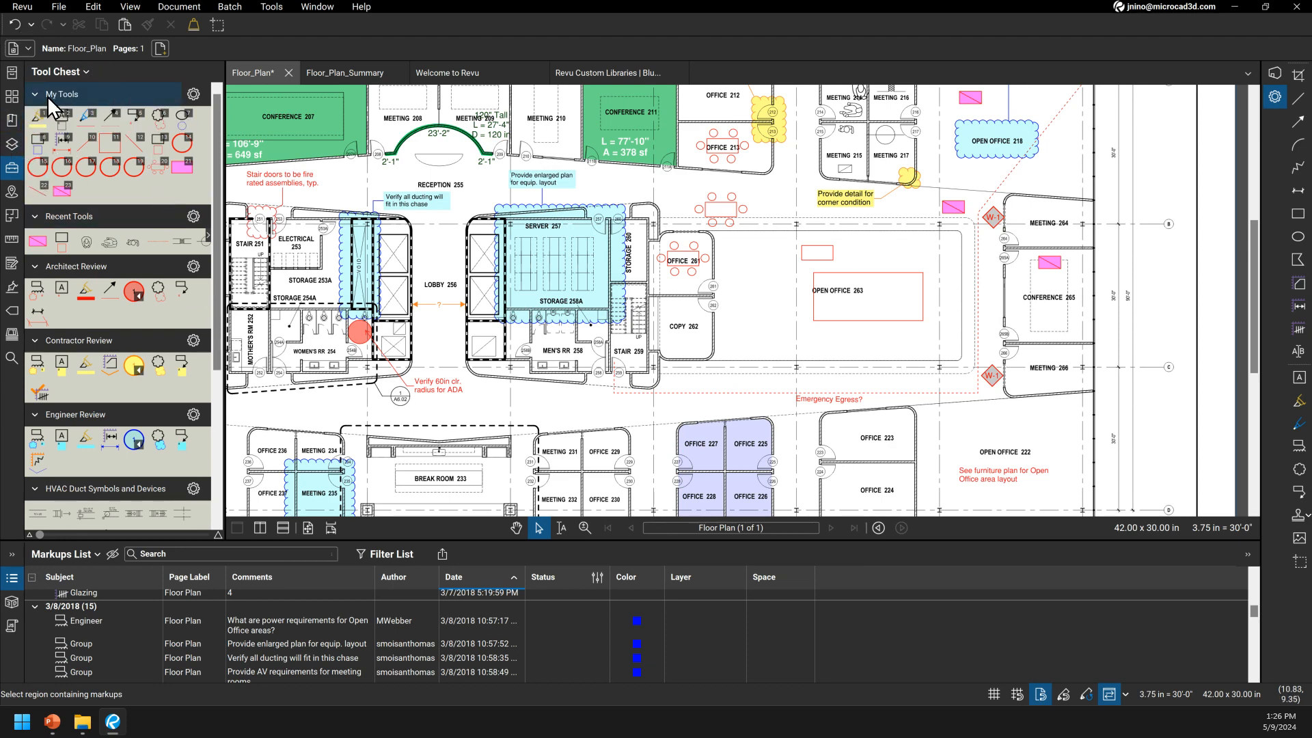
pyautogui.click(192, 99)
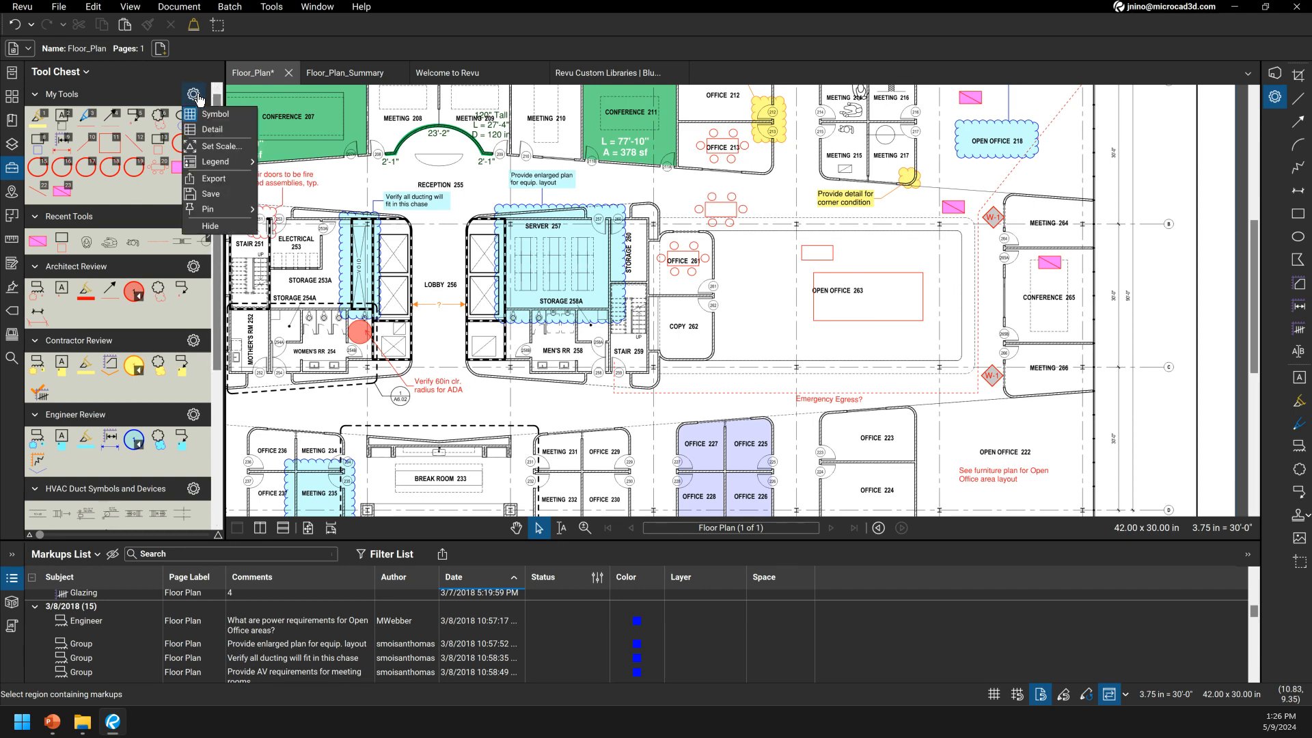
pyautogui.click(207, 179)
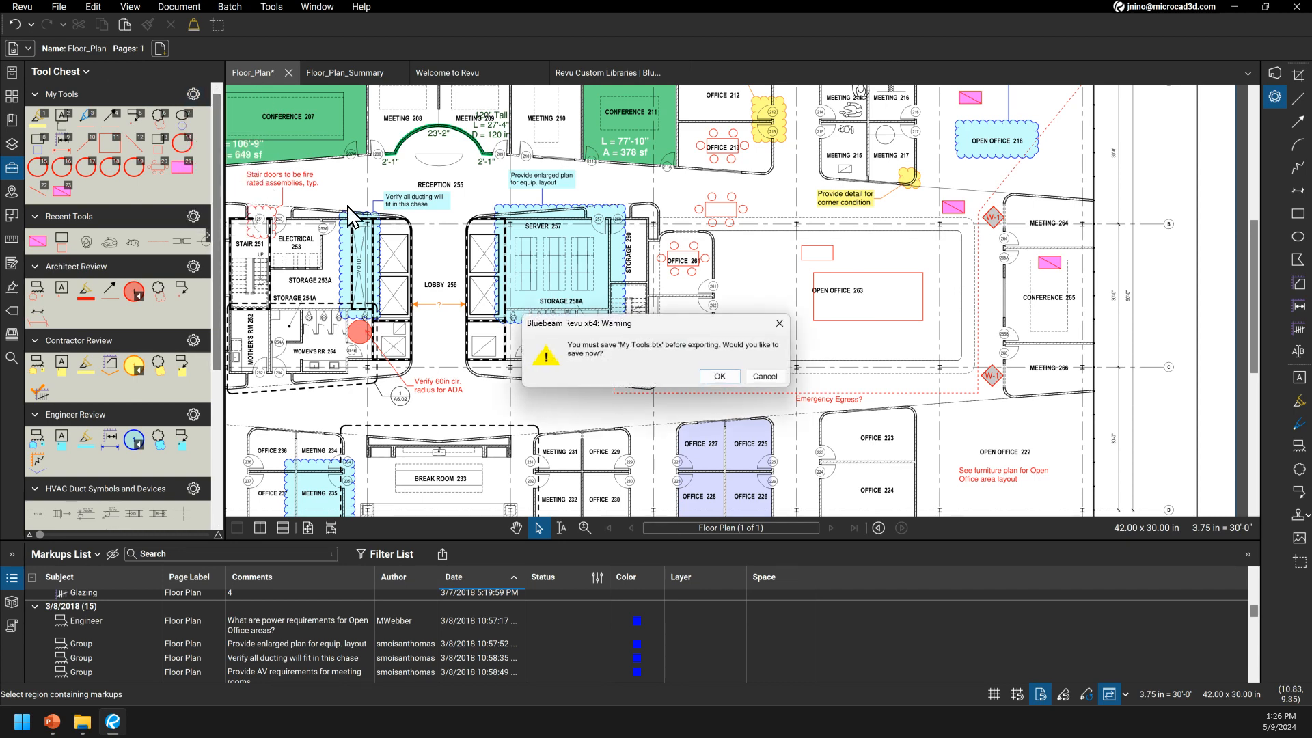
pyautogui.click(717, 376)
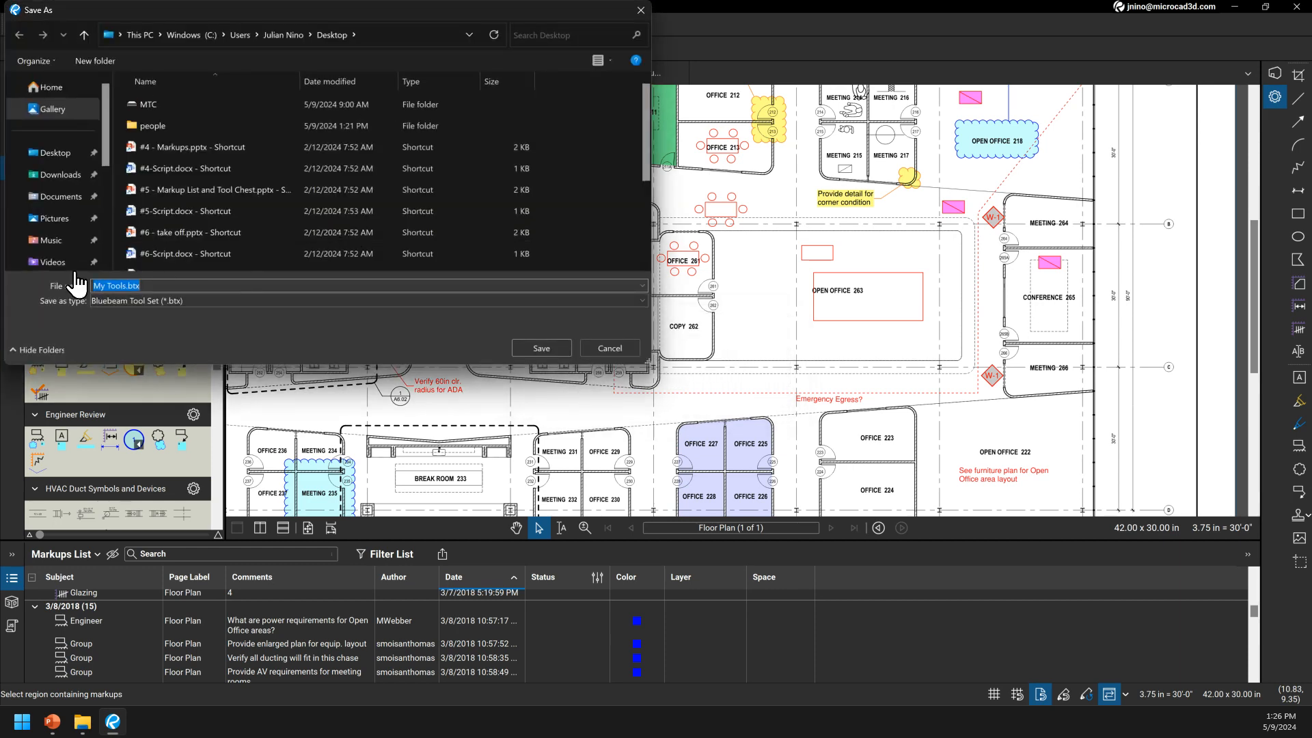
# Step: Name the exported tool set Microcad.btx and save it to the Desktop
pyautogui.click(125, 286)
pyautogui.moveTo(127, 284); pyautogui.dragTo(68, 283)
pyautogui.click(107, 284)
pyautogui.press('capslock')
pyautogui.write('m')
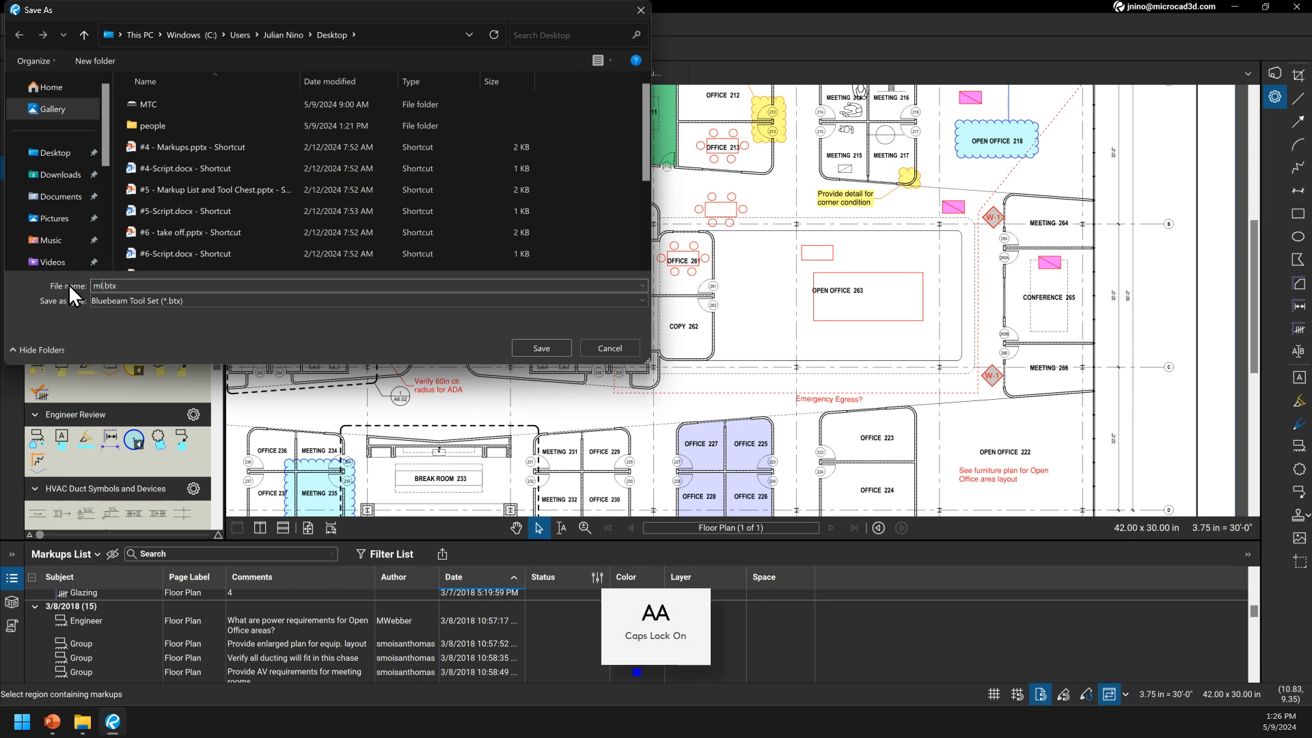
pyautogui.press('capslock')
pyautogui.write('Microcad')
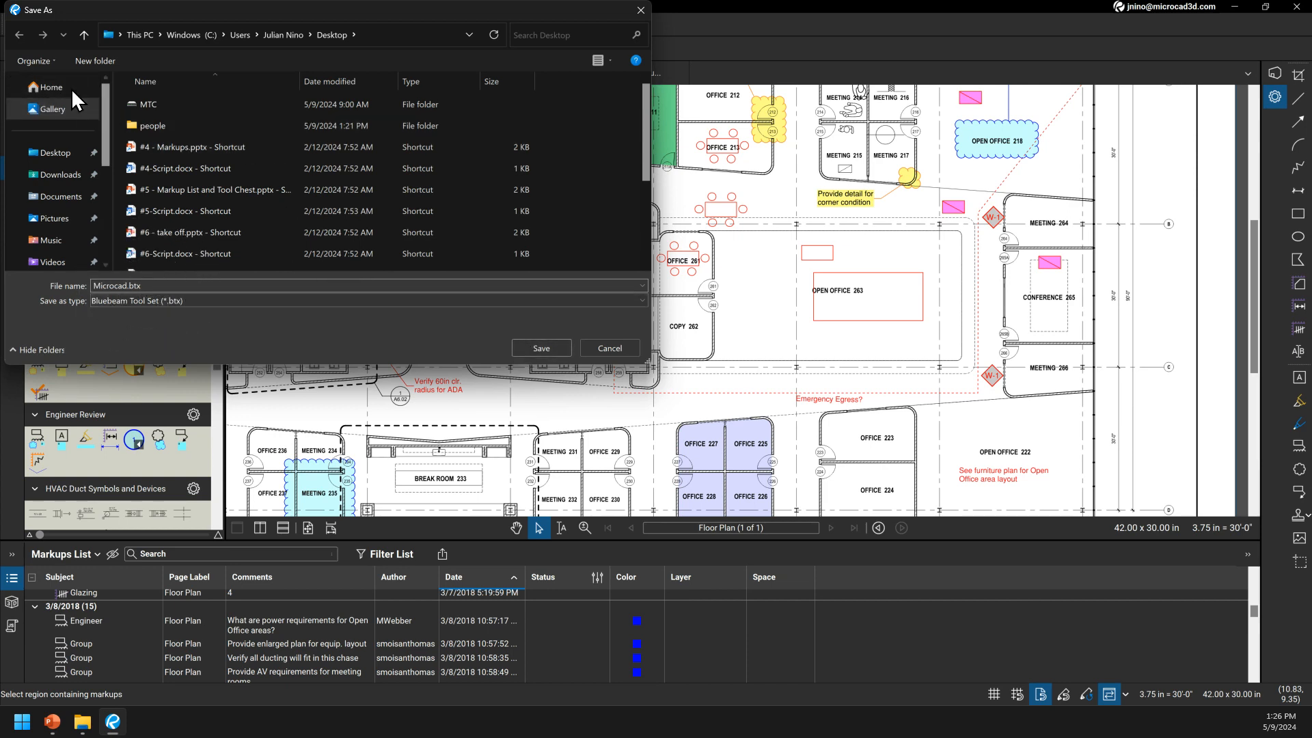
pyautogui.click(61, 154)
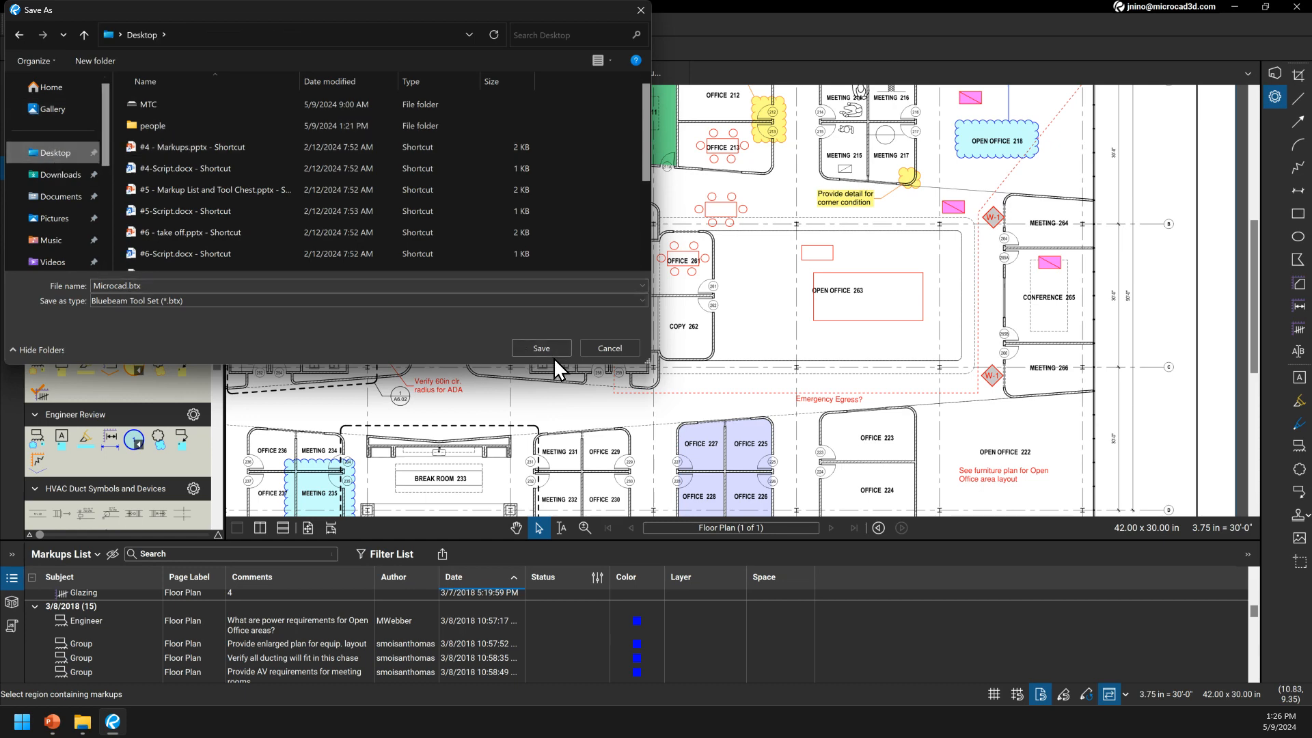
pyautogui.click(542, 345)
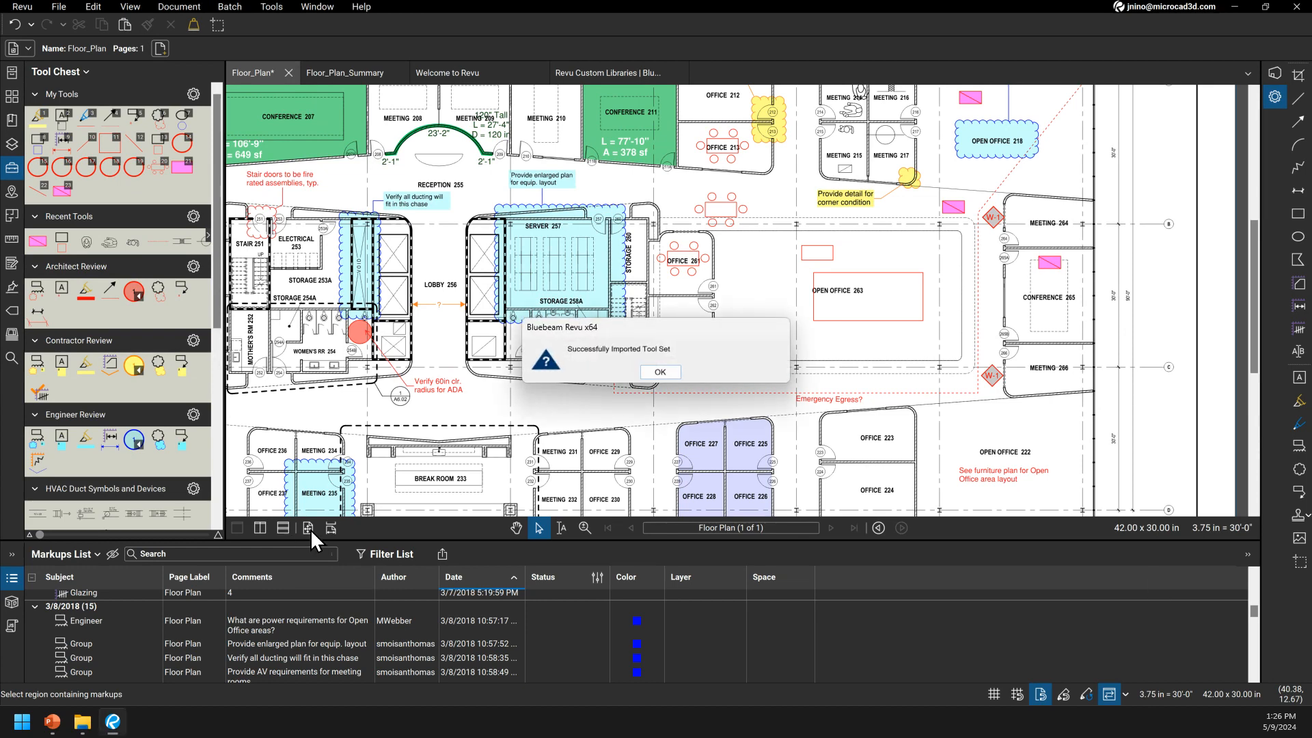
# Step: Acknowledge the tool set import and collapse the Architect Review, Contractor Review, HVAC Duct Symbols and Devices, People and imported My Tools sets
pyautogui.click(654, 371)
pyautogui.scroll(-5, 61, 179)
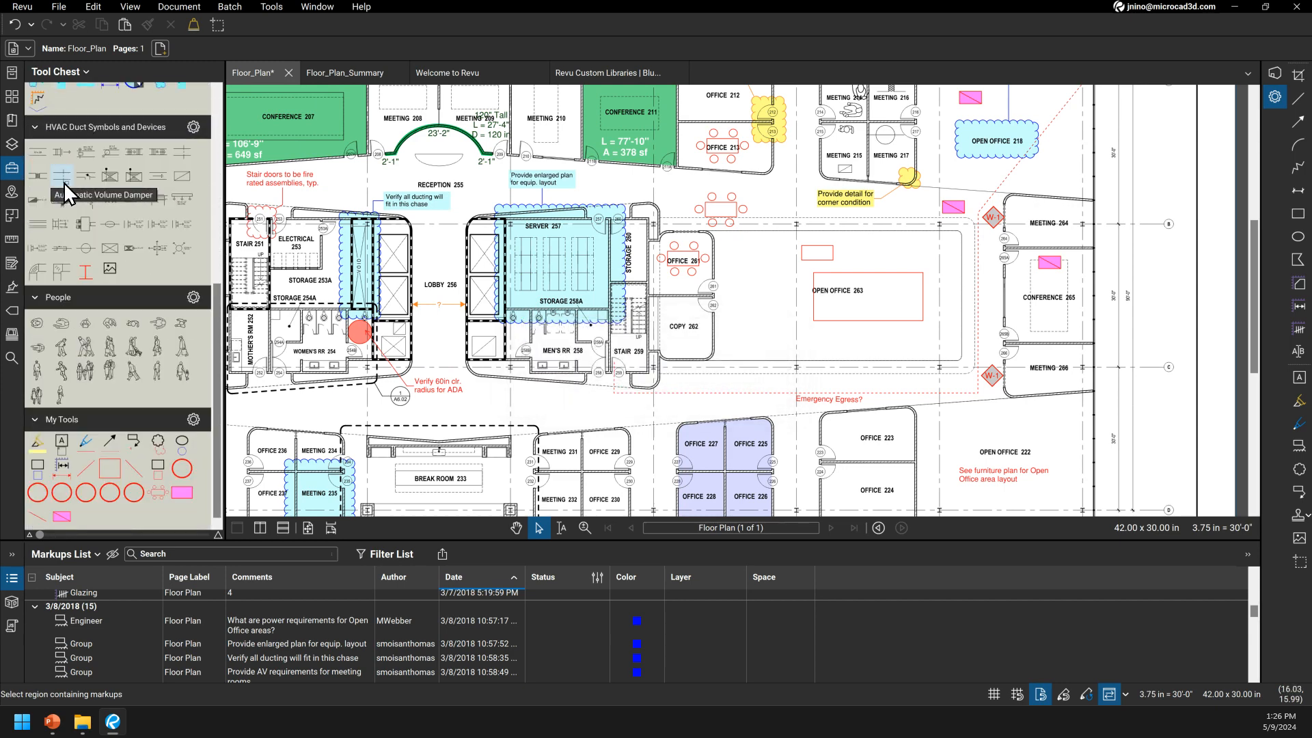
pyautogui.click(36, 300)
pyautogui.click(32, 226)
pyautogui.scroll(3, 31, 219)
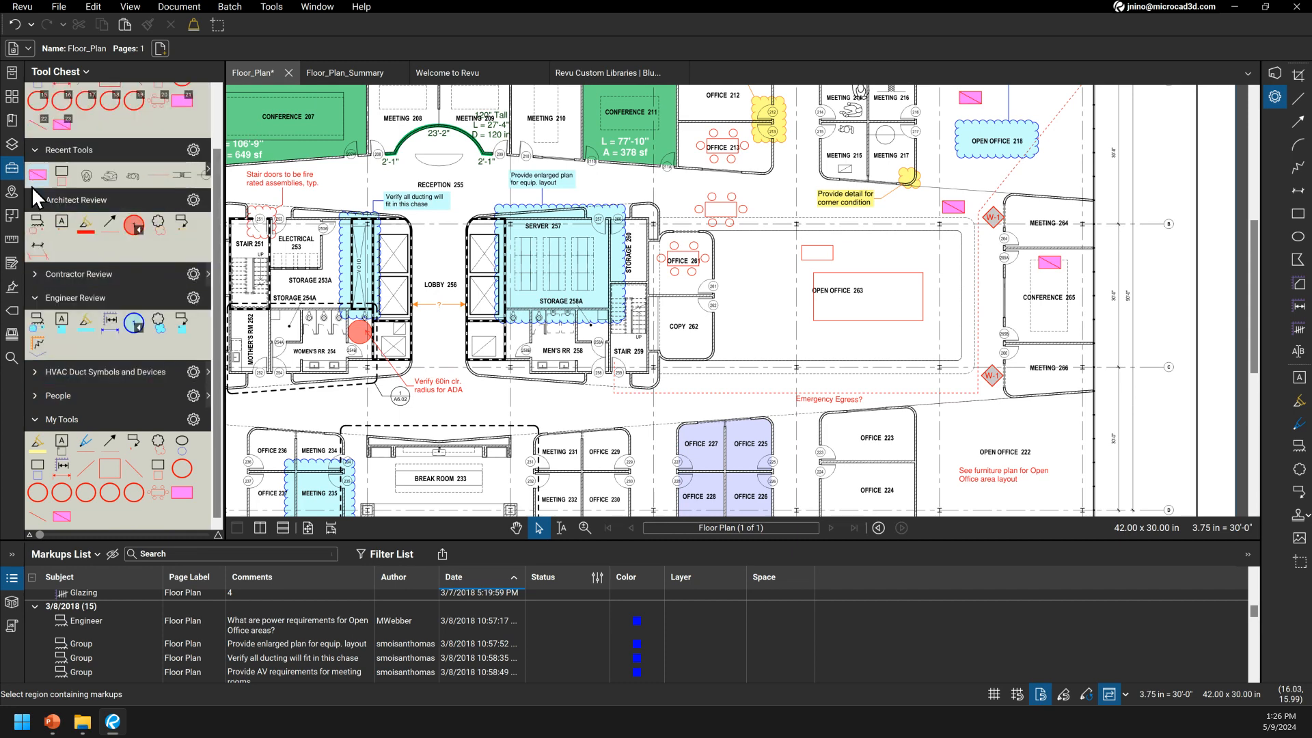
pyautogui.click(35, 419)
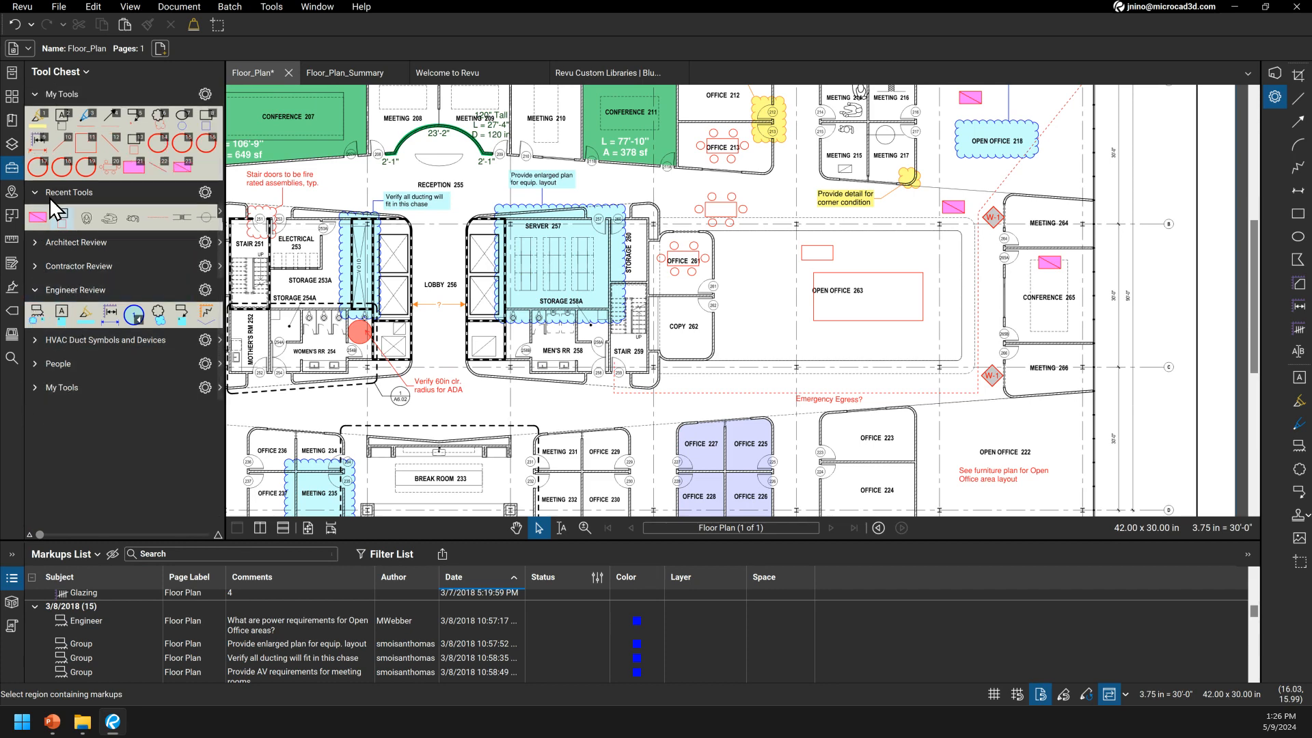
# Step: Expand the imported My Tools set and look at the options for the set and its grouped symbol
pyautogui.click(33, 387)
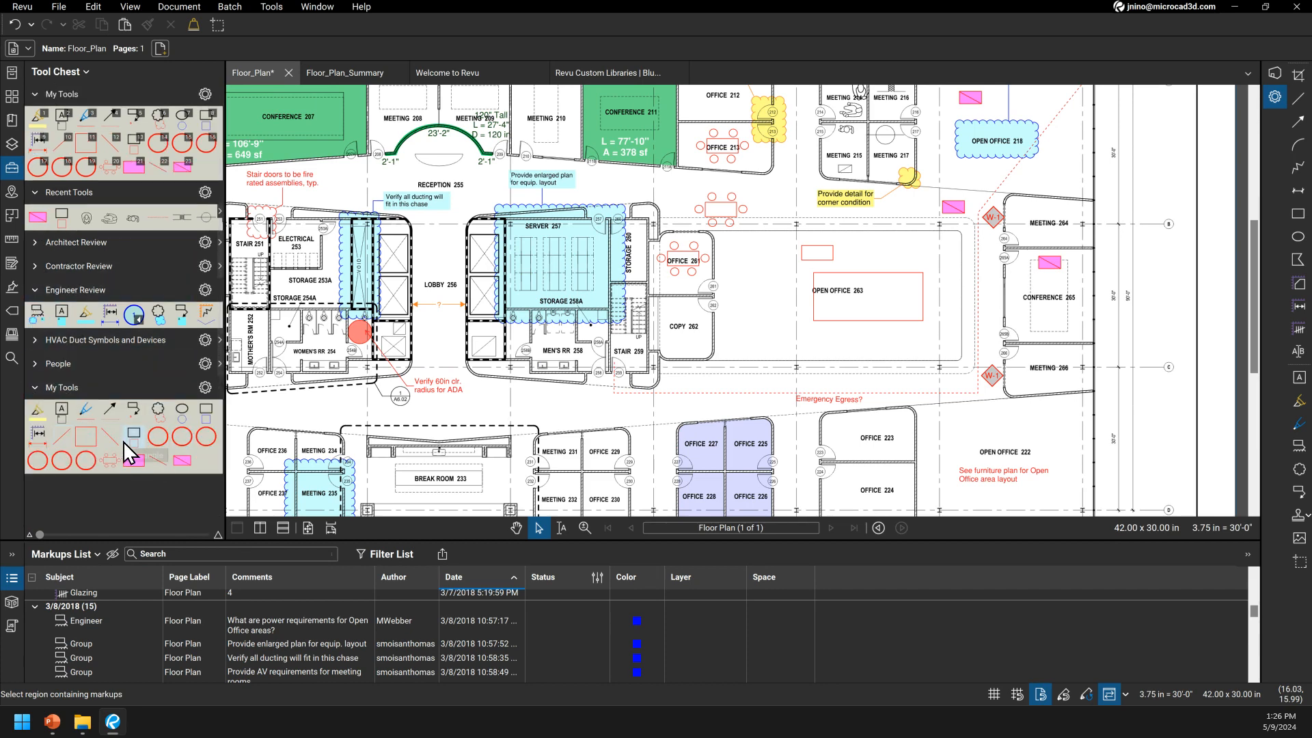
pyautogui.click(204, 388)
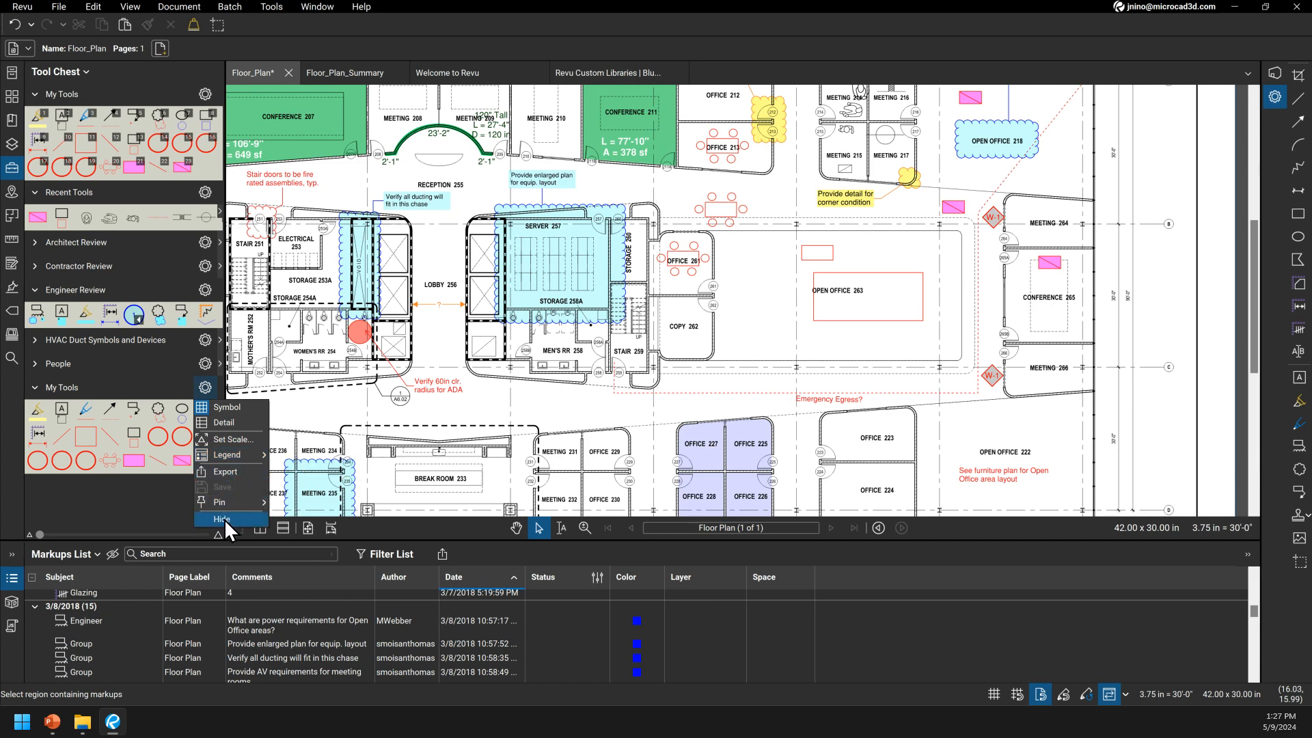
pyautogui.click(177, 458)
pyautogui.rightClick(178, 458)
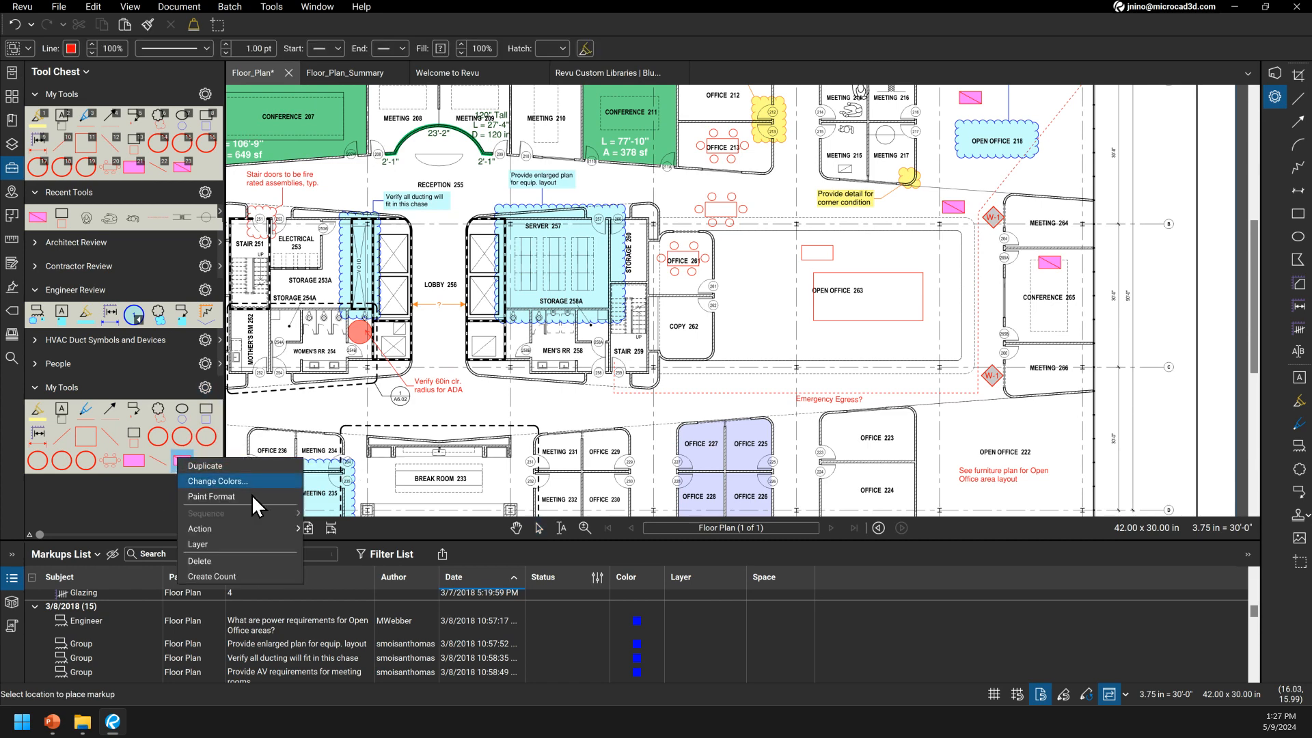
# Step: Draw a rectangle around the left sink in Men's RR 258 with the imported My Tools rectangle, collapsing that set first
pyautogui.click(137, 441)
pyautogui.rightClick(138, 445)
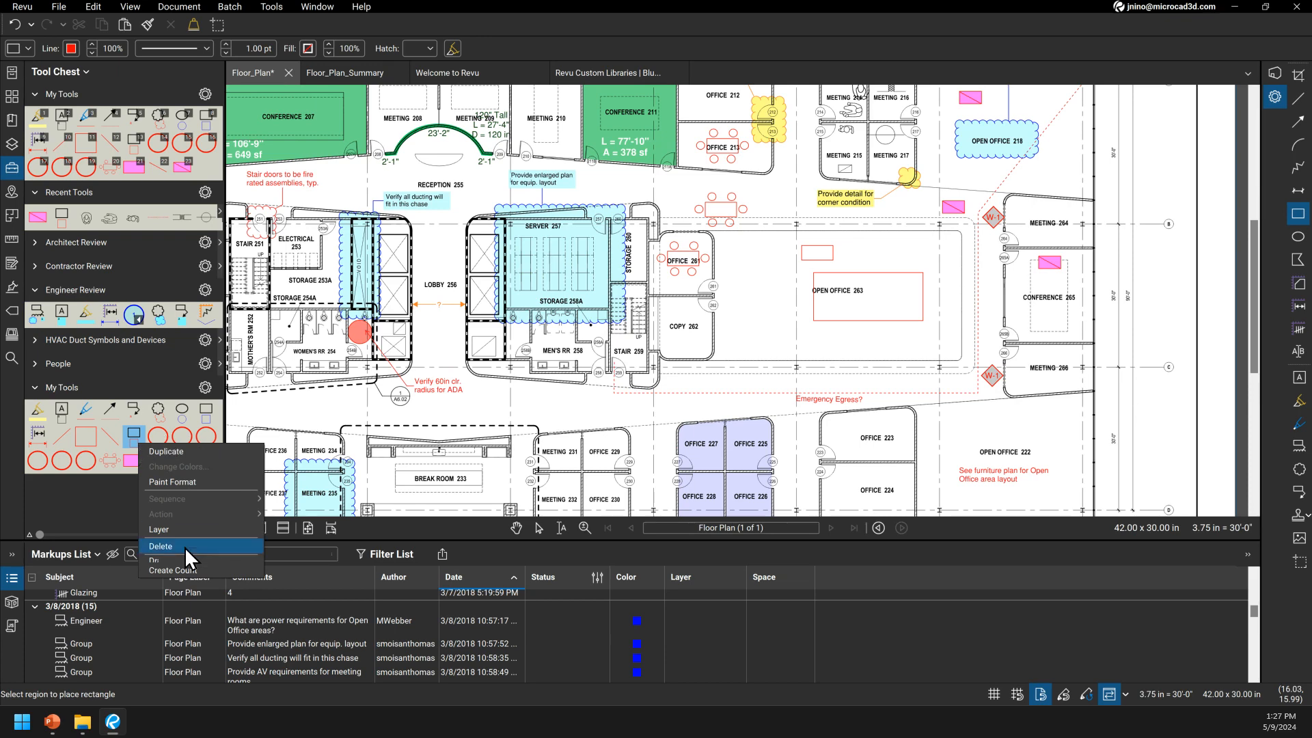
pyautogui.click(81, 506)
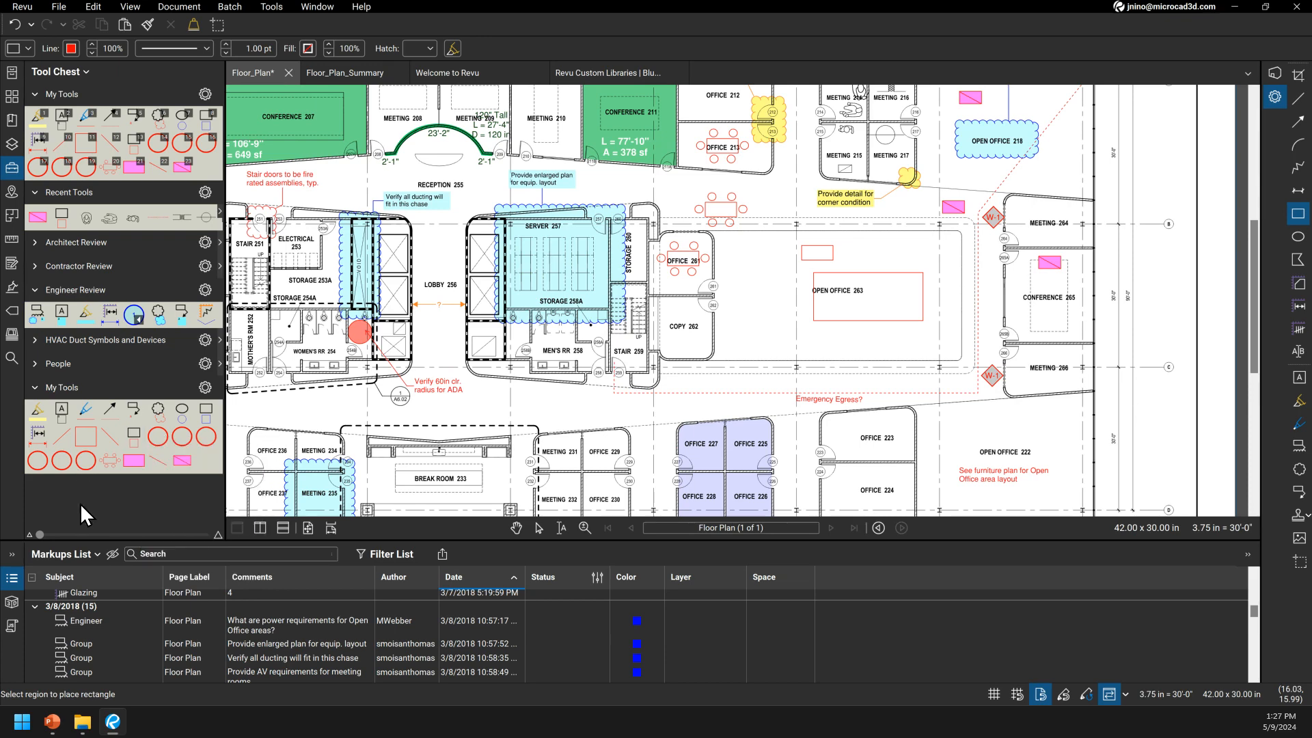
pyautogui.click(68, 387)
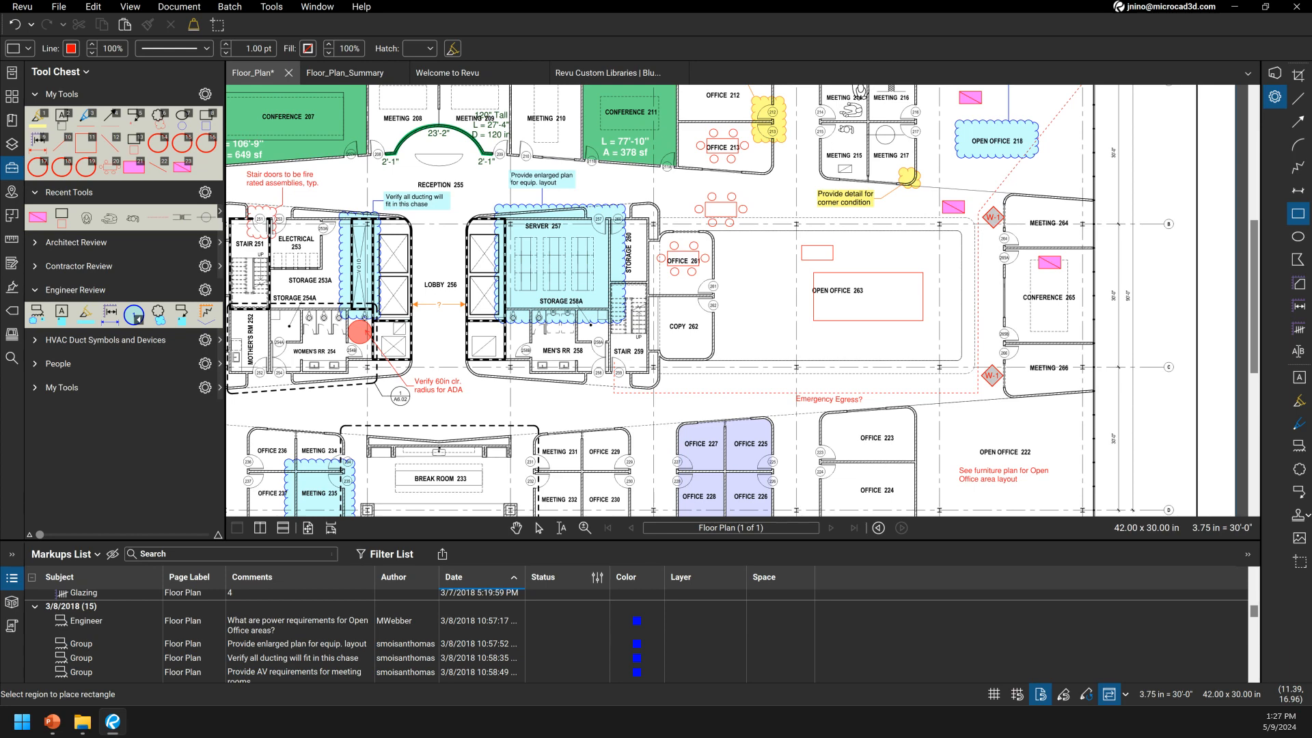
pyautogui.scroll(2, 570, 362)
pyautogui.scroll(10, 533, 373)
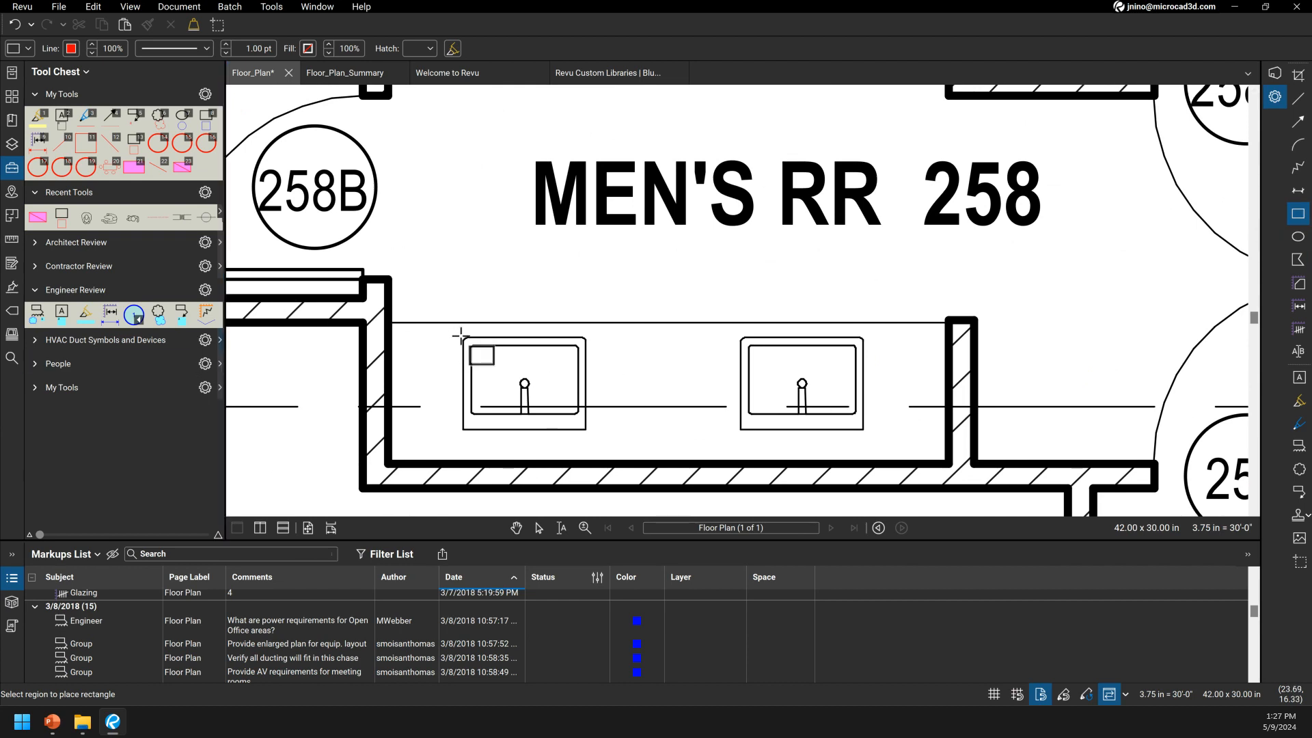
pyautogui.moveTo(460, 336); pyautogui.dragTo(586, 430)
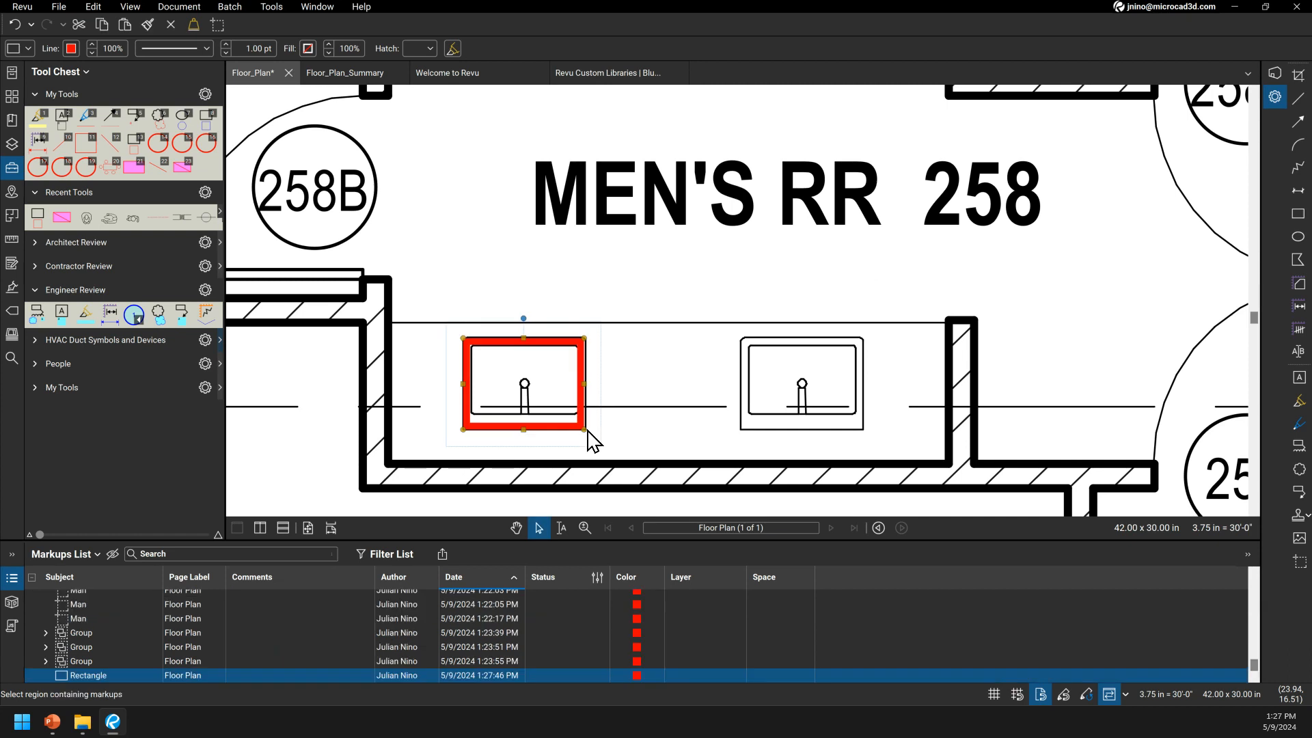
# Step: Set the sink rectangle's line width to 0.25 pt
pyautogui.click(207, 47)
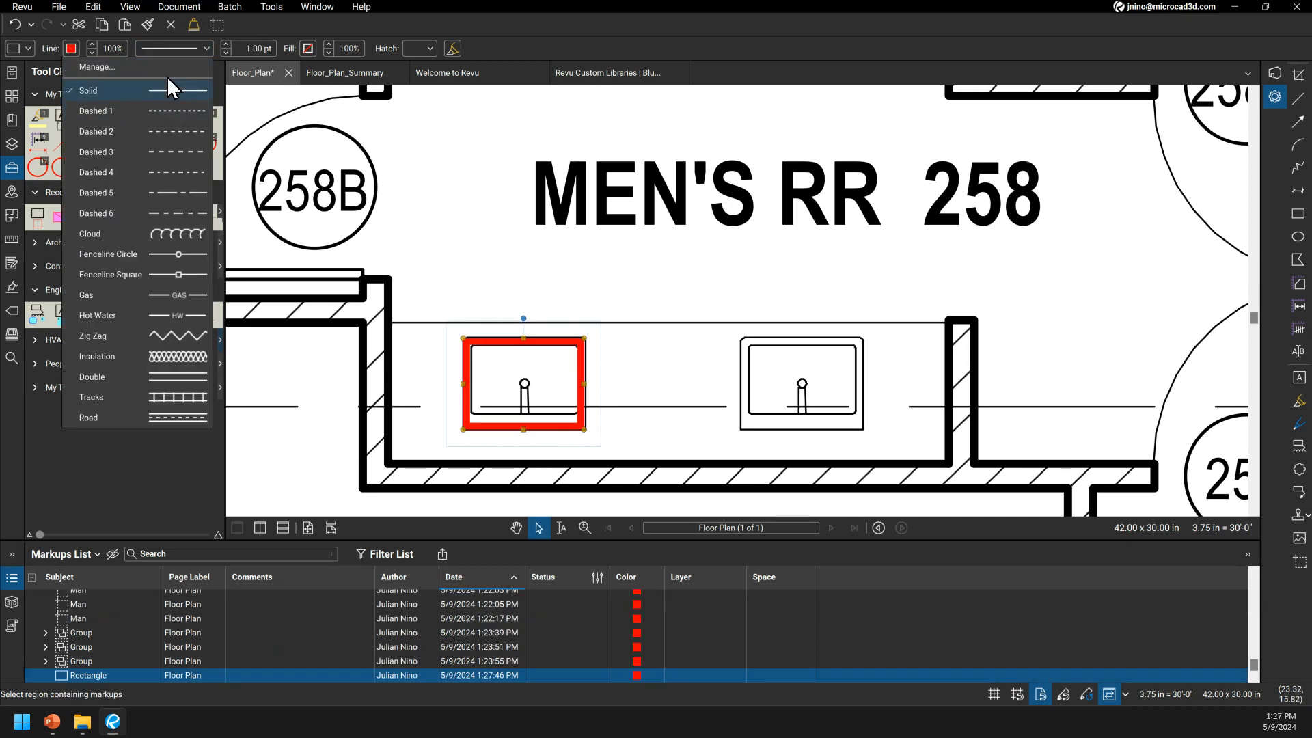
pyautogui.moveTo(271, 48); pyautogui.dragTo(246, 49)
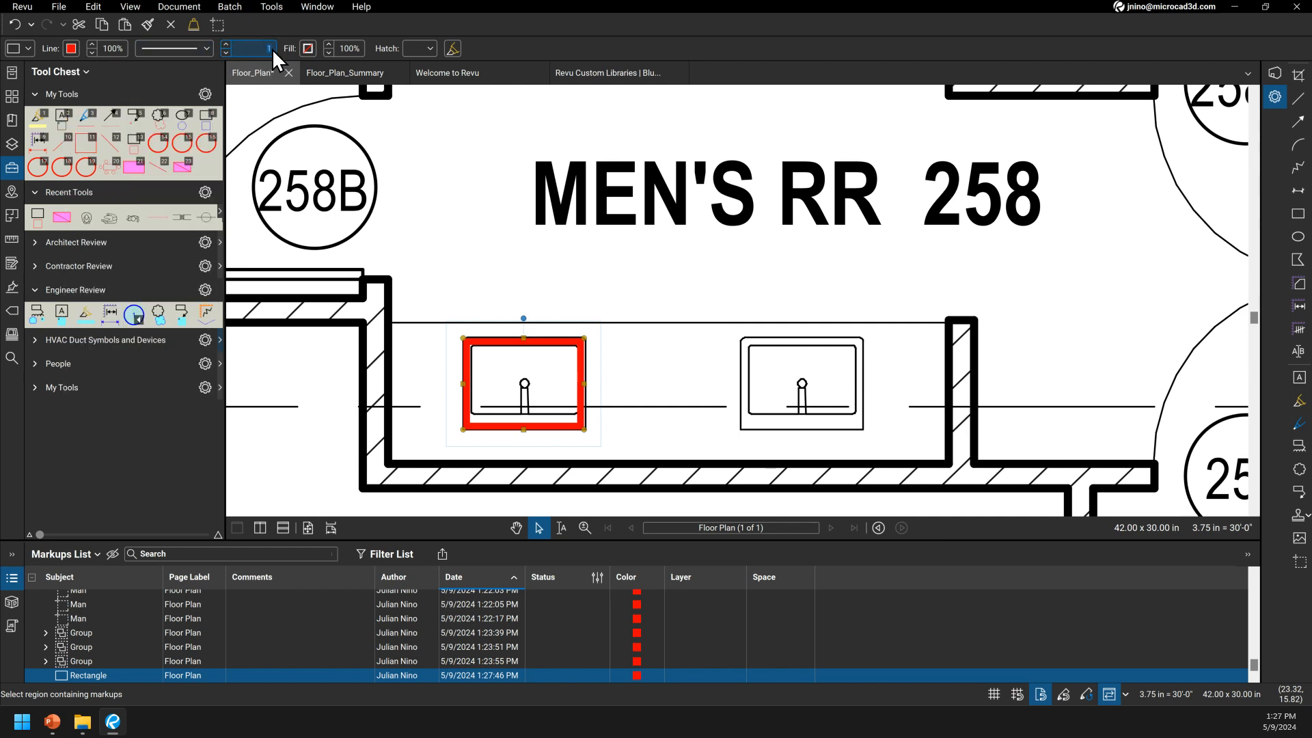
pyautogui.click(225, 52)
pyautogui.click(225, 52)
pyautogui.click(224, 52)
pyautogui.click(225, 52)
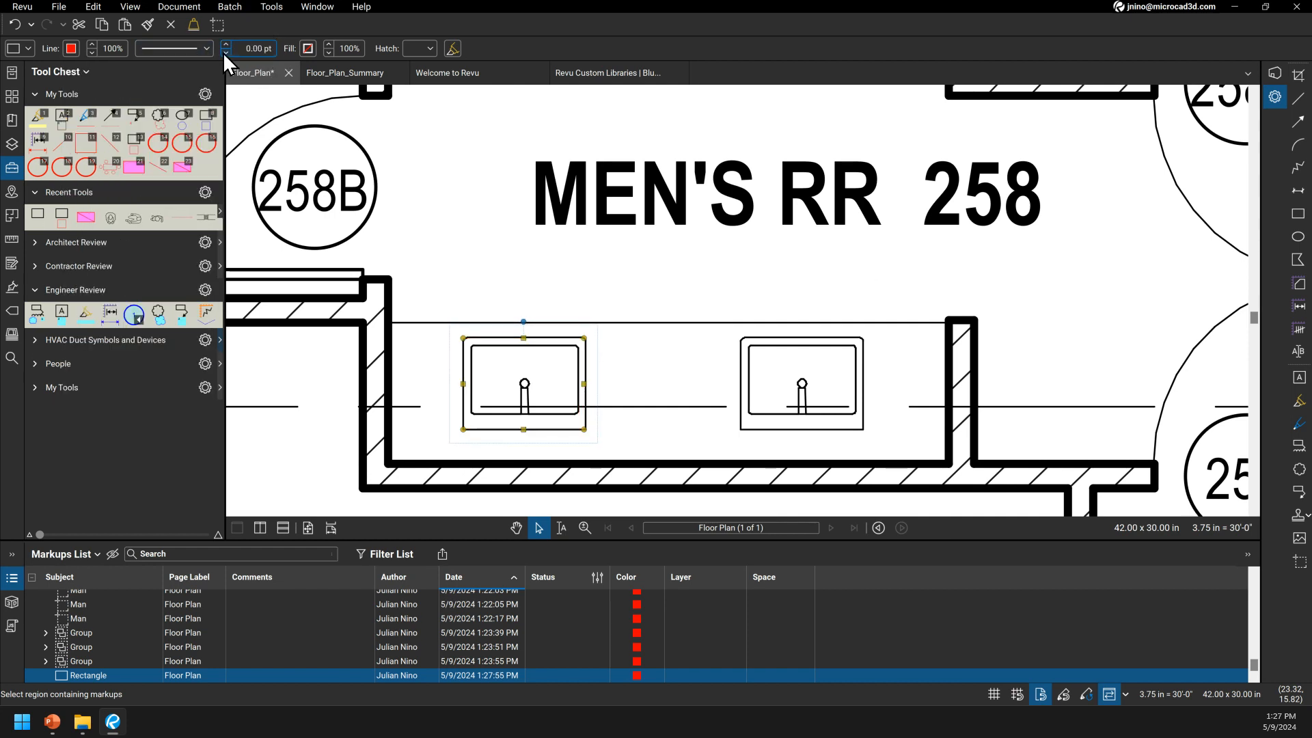
pyautogui.click(225, 44)
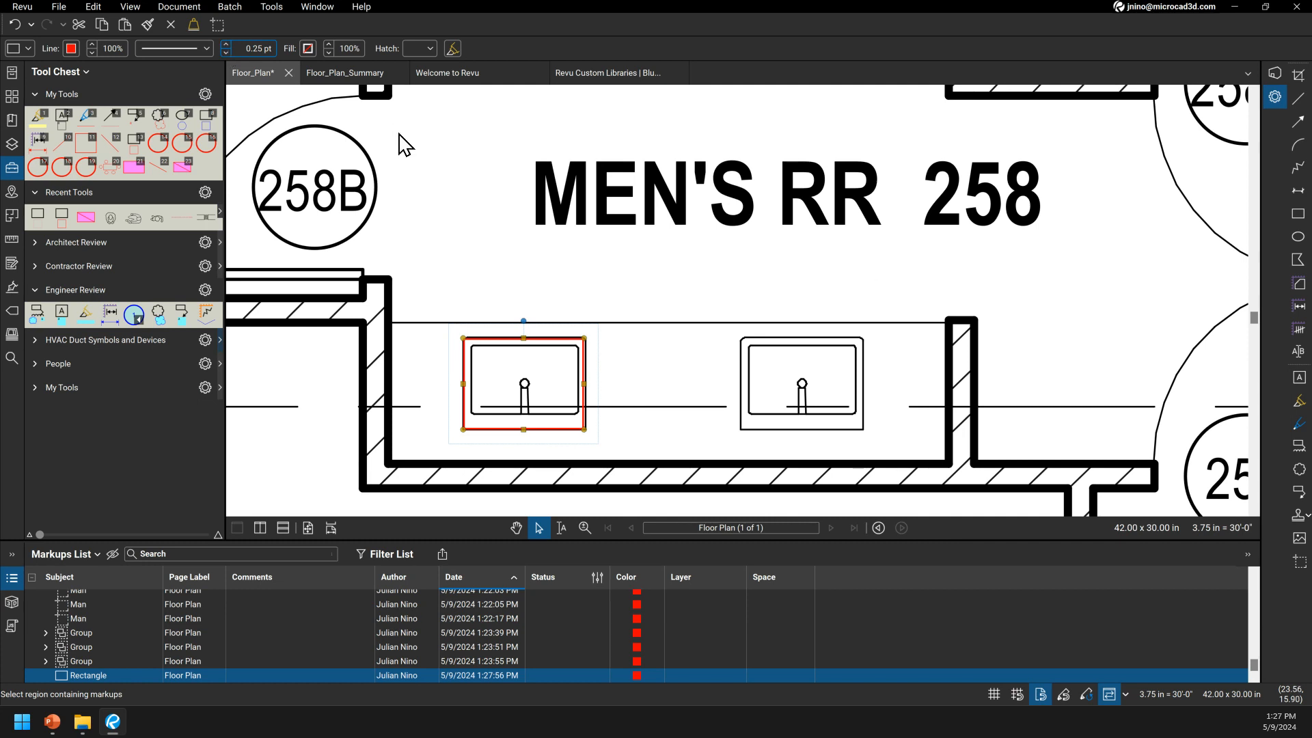
# Step: Stretch the rectangle's right edge to the sink outline and its top edge slightly upward
pyautogui.click(657, 354)
pyautogui.scroll(3, 632, 376)
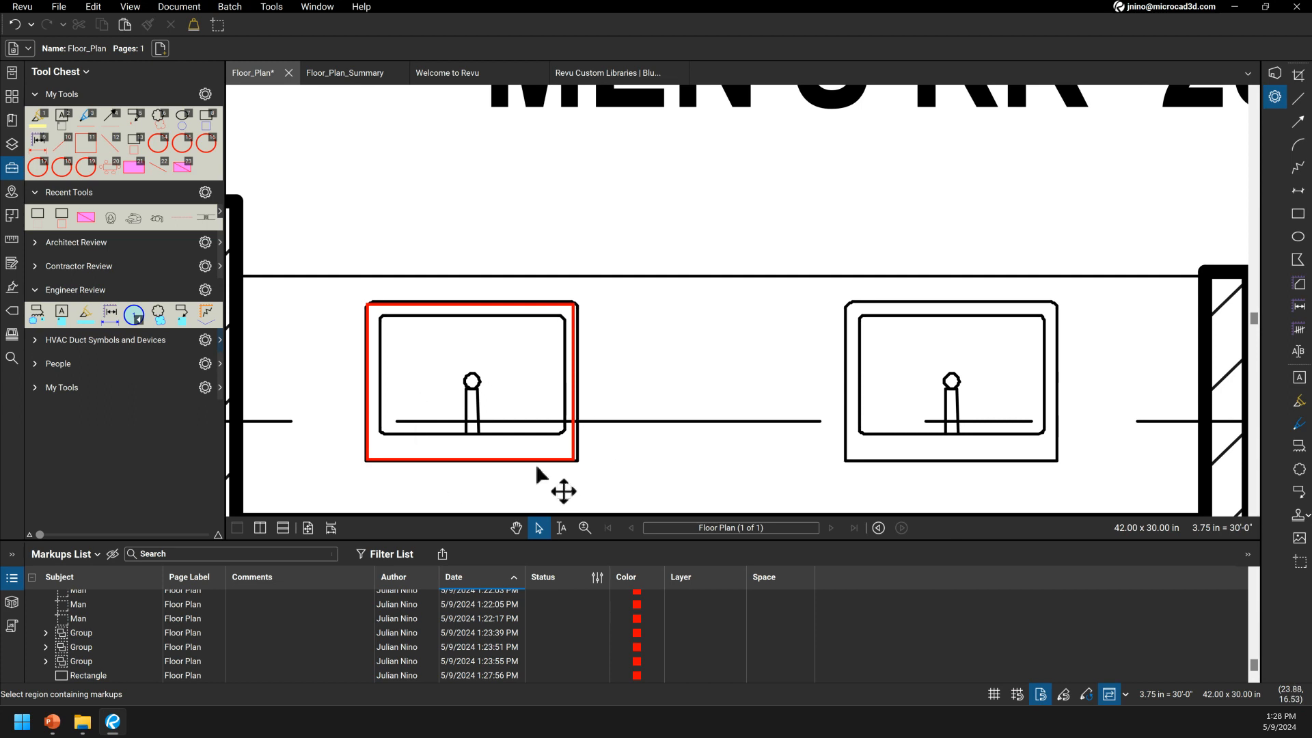
pyautogui.click(575, 453)
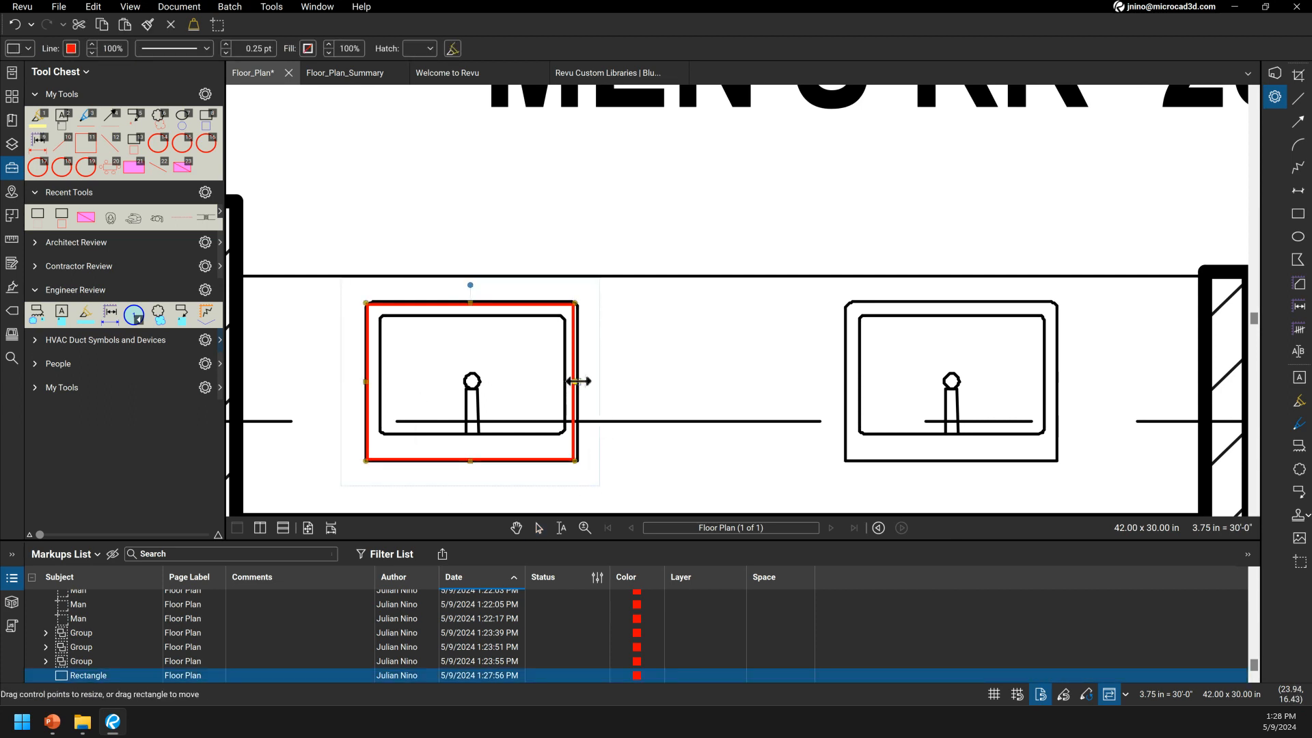
pyautogui.moveTo(576, 382); pyautogui.dragTo(579, 381)
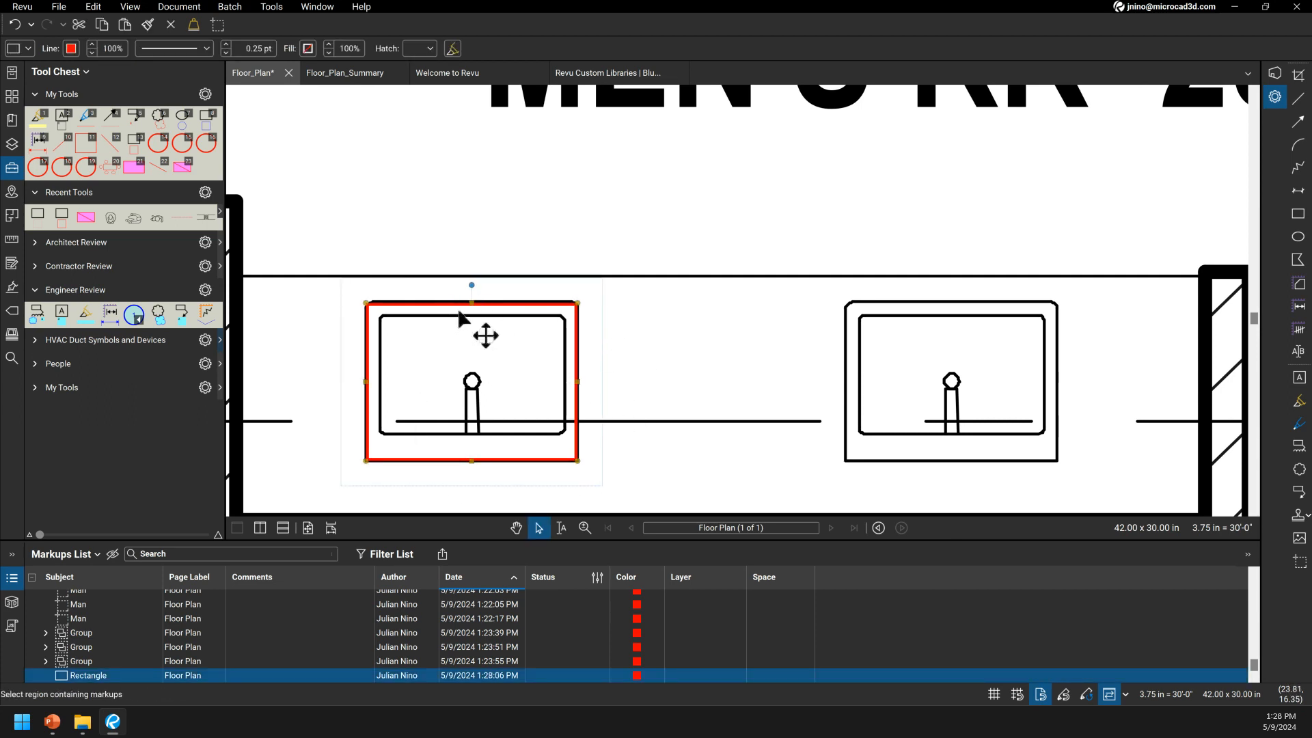
pyautogui.moveTo(471, 306); pyautogui.dragTo(471, 300)
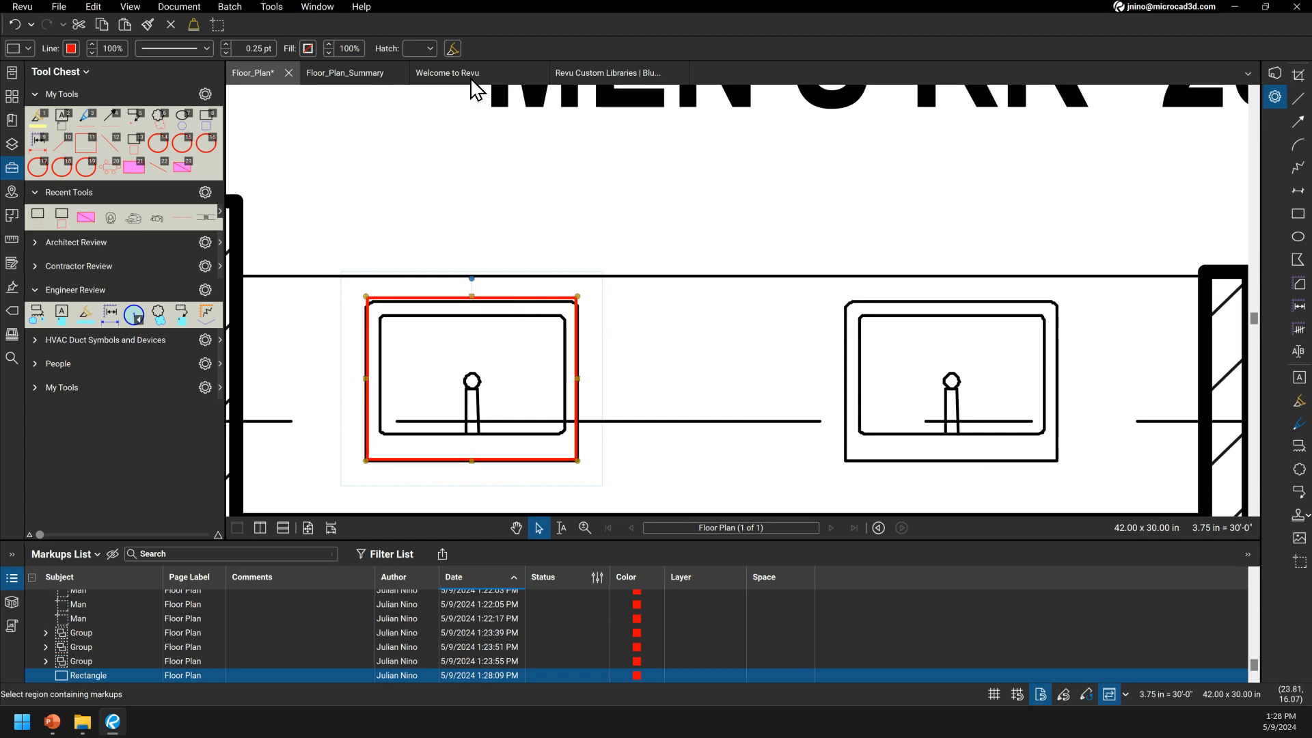
# Step: Switch to the Revu Custom Libraries page and look through its Architecture / Landscape tool sets and installation instructions
pyautogui.click(581, 76)
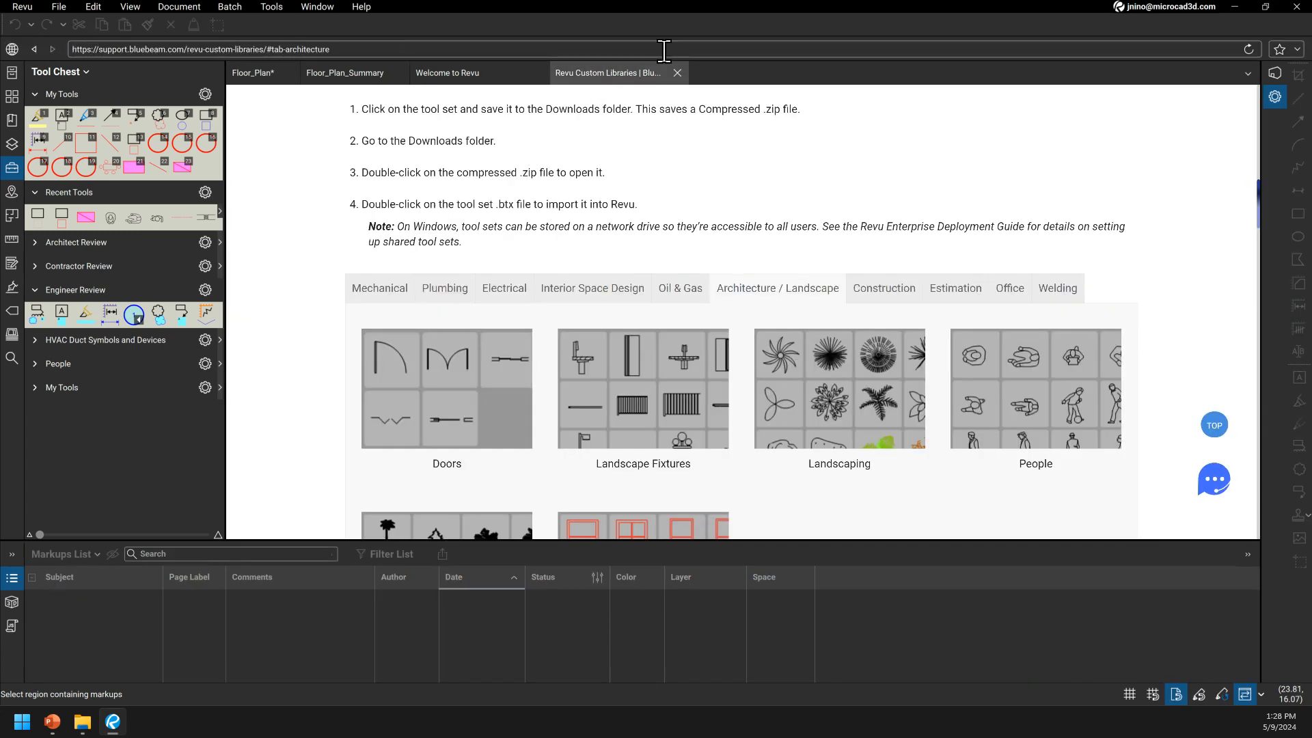
pyautogui.scroll(-5, 704, 434)
pyautogui.scroll(7, 752, 361)
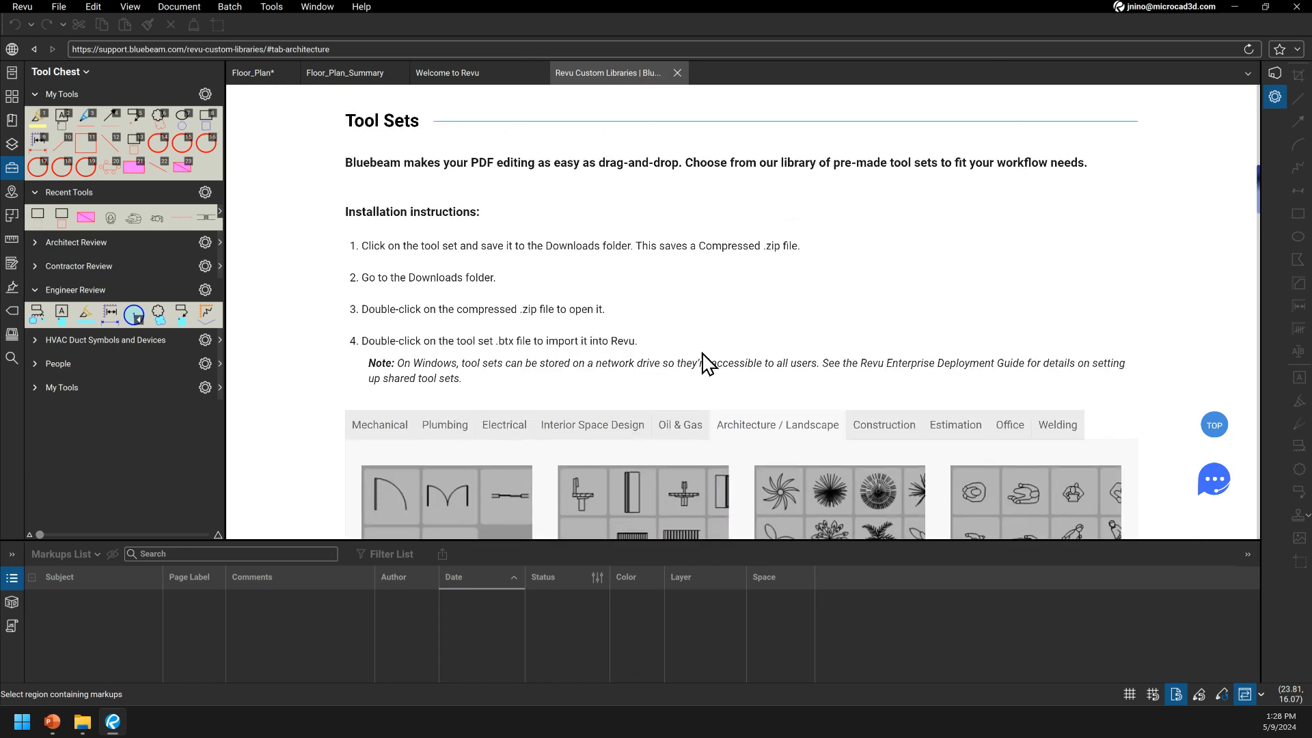
pyautogui.scroll(3, 711, 358)
pyautogui.scroll(-8, 712, 355)
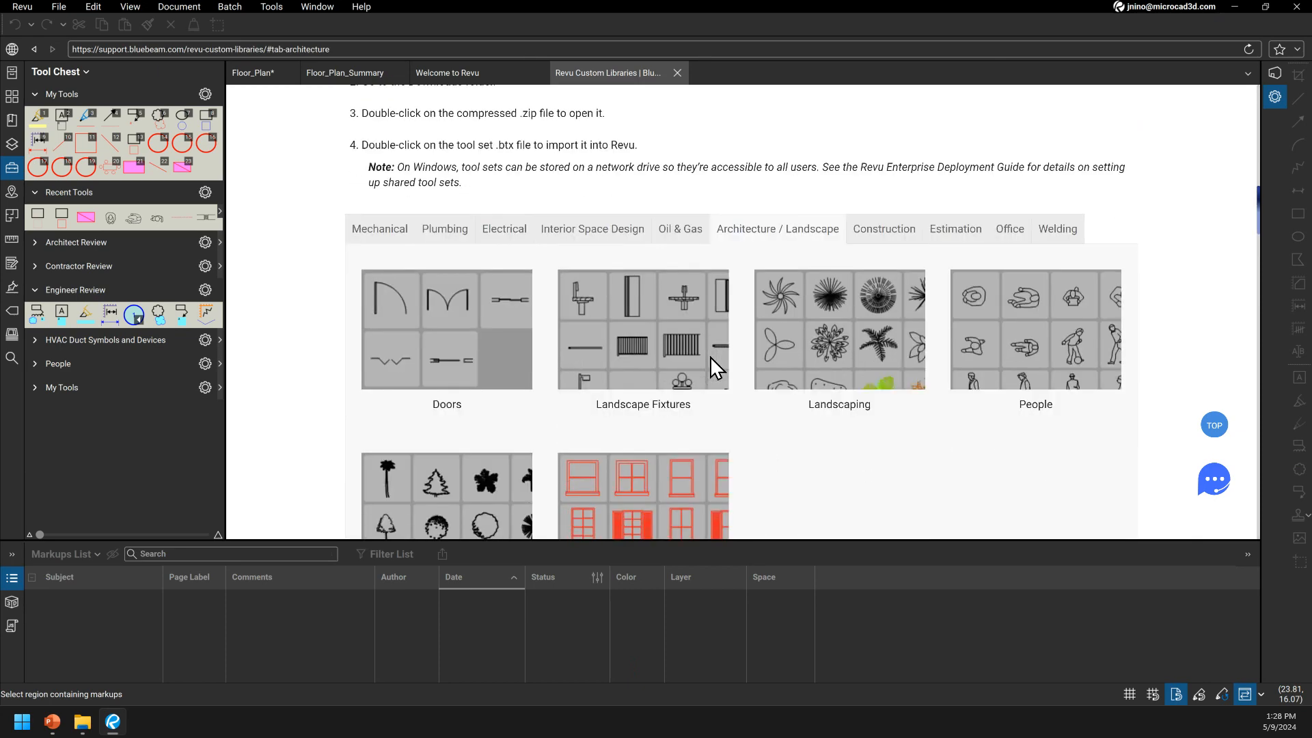
pyautogui.scroll(2, 849, 390)
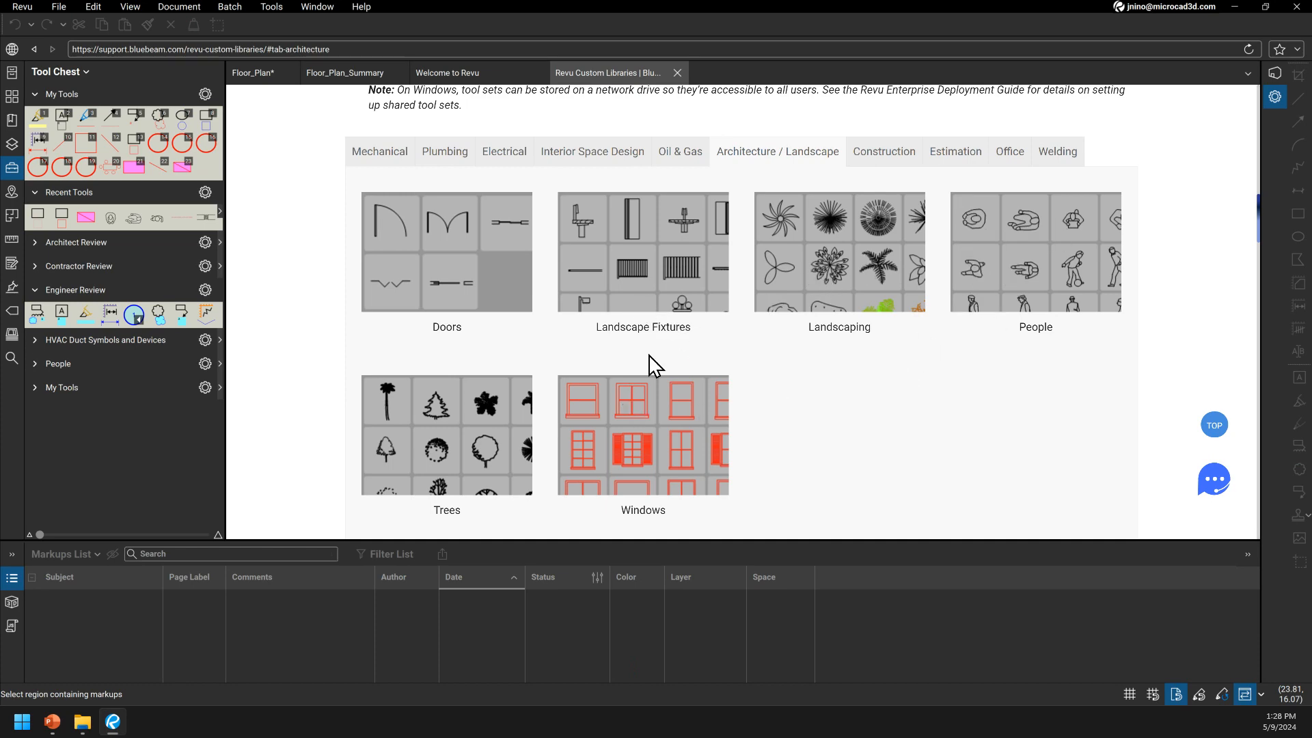
pyautogui.scroll(1, 871, 400)
pyautogui.scroll(2, 871, 400)
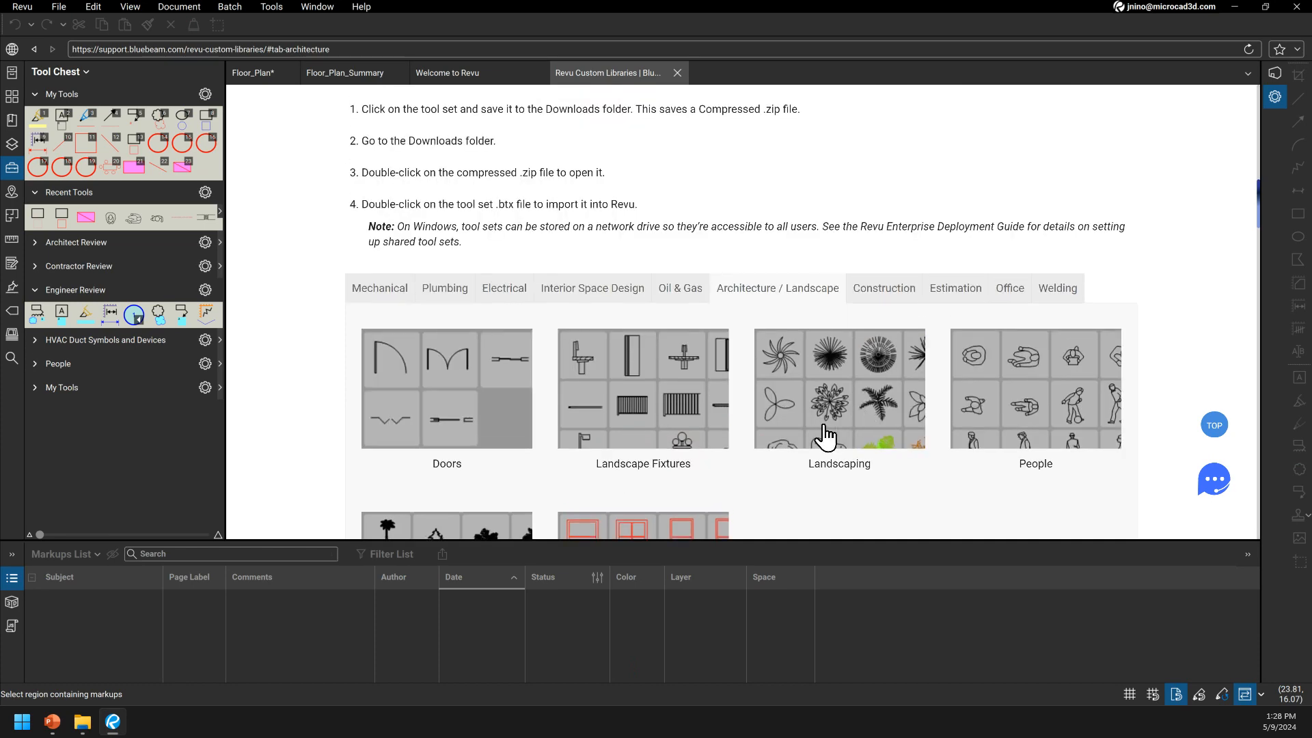
pyautogui.scroll(-3, 823, 439)
pyautogui.scroll(10, 606, 439)
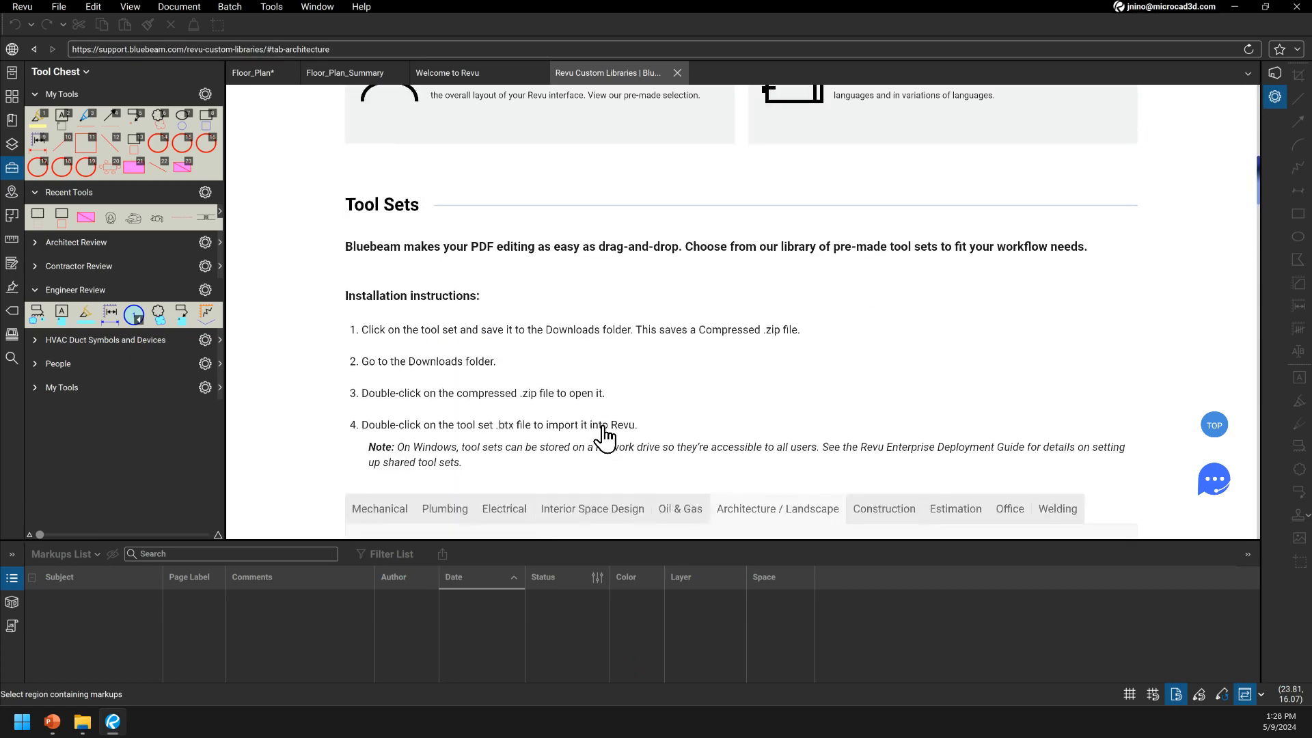
pyautogui.scroll(5, 604, 439)
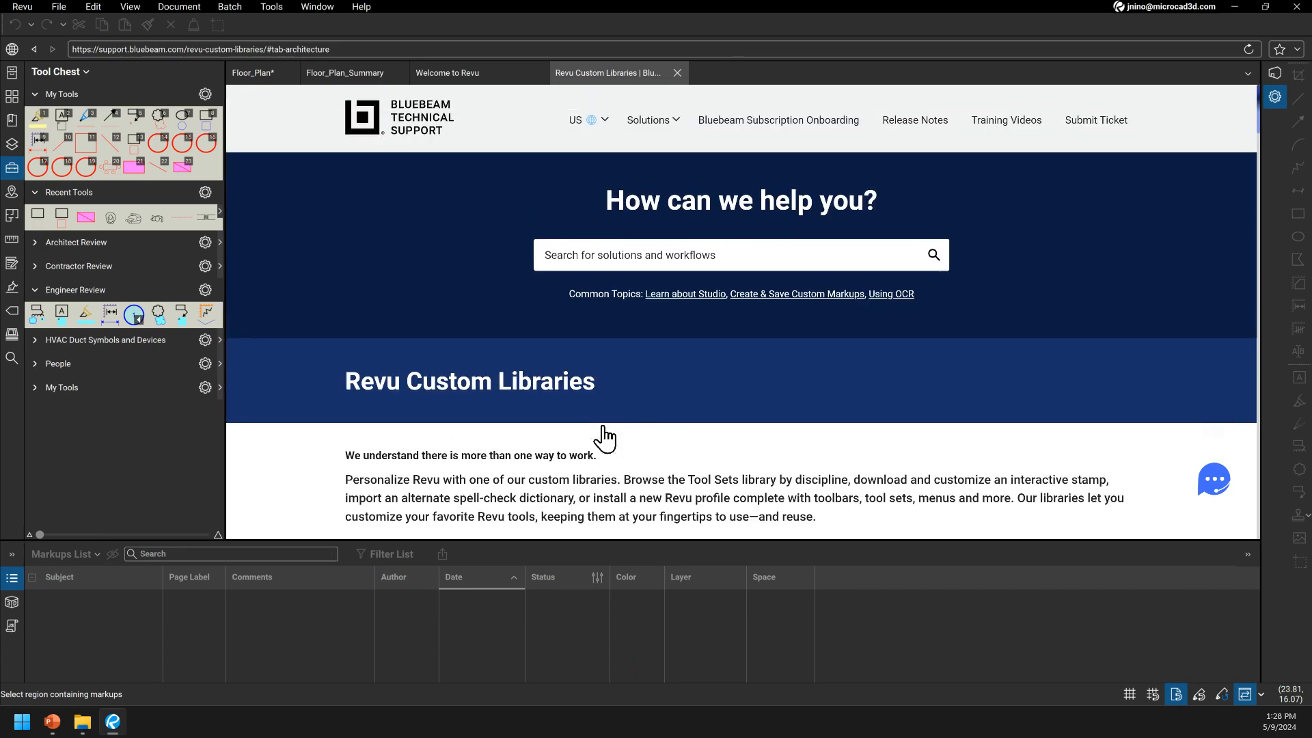
# Step: Browse the Revu Custom Libraries page past the tool sets to the Interactive Stamps and their installation instructions
pyautogui.scroll(-4, 552, 252)
pyautogui.scroll(3, 552, 251)
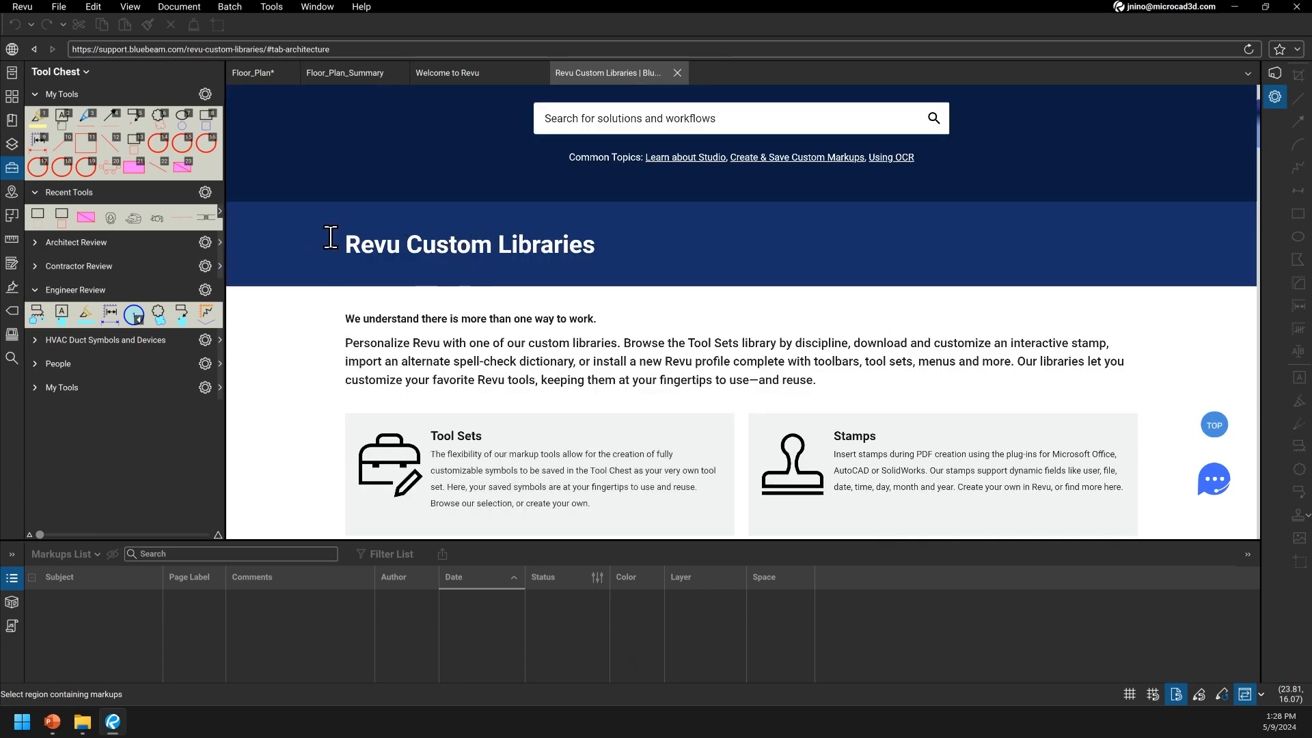
pyautogui.scroll(-15, 702, 349)
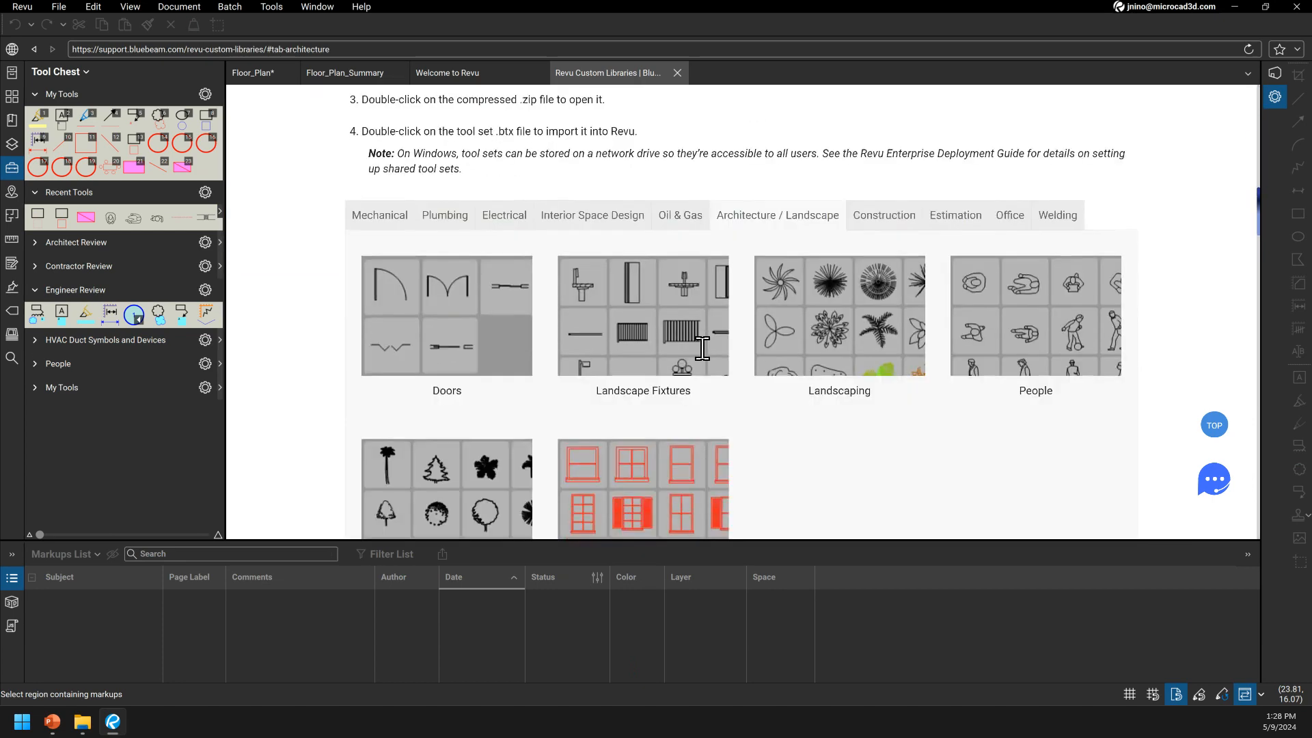
pyautogui.scroll(-3, 846, 345)
pyautogui.scroll(-5, 845, 346)
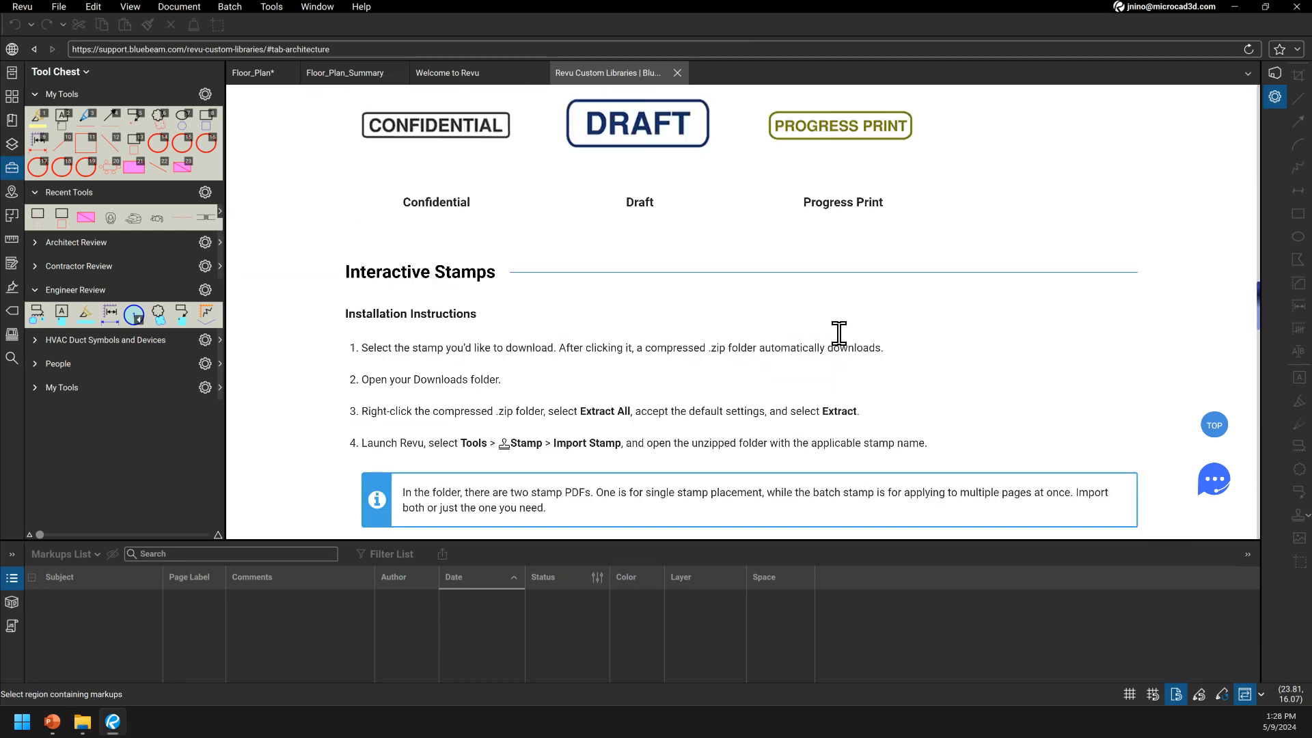
pyautogui.scroll(-4, 839, 333)
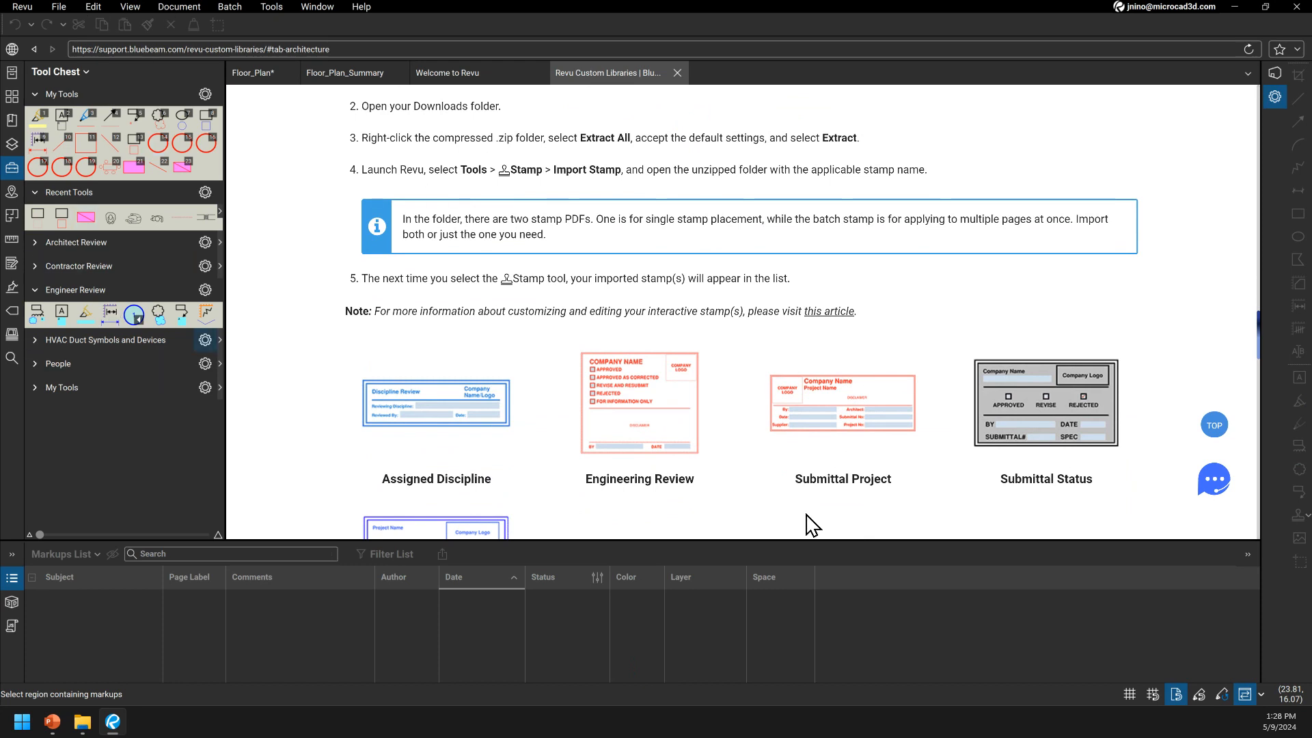
# Step: Return to Floor_Plan and adjust the side and top edges of the red rectangle around the left sink to fit its outline
pyautogui.click(253, 80)
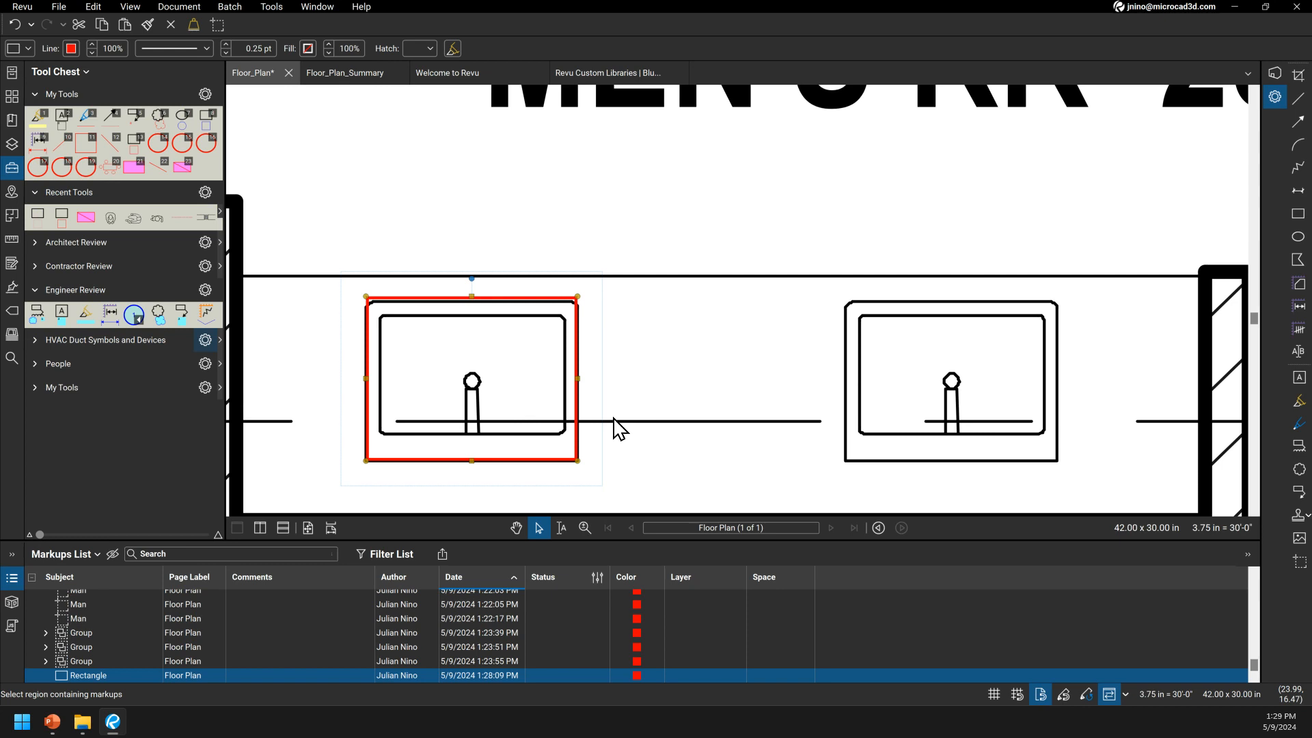
pyautogui.moveTo(578, 378); pyautogui.dragTo(578, 380)
pyautogui.moveTo(366, 378); pyautogui.dragTo(362, 378)
pyautogui.moveTo(469, 293); pyautogui.dragTo(469, 301)
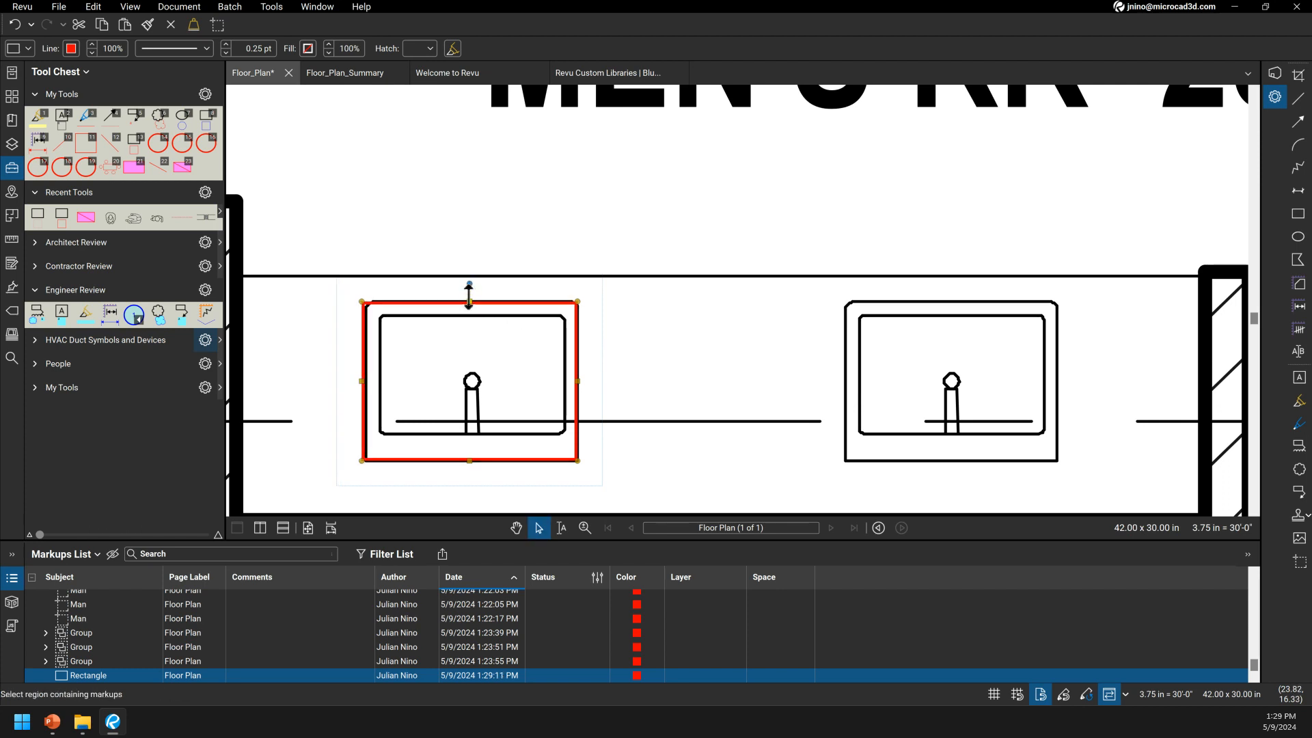
pyautogui.click(596, 418)
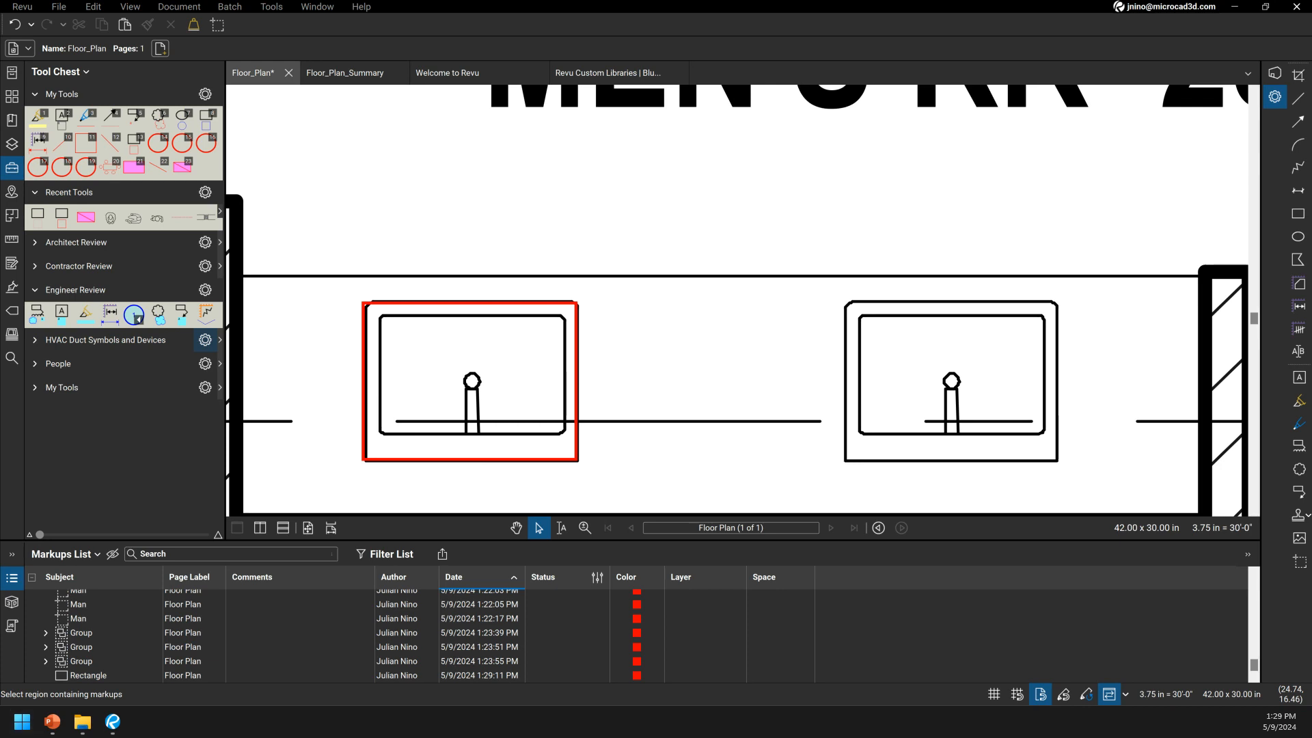
pyautogui.moveTo(1311, 309); pyautogui.dragTo(572, 252)
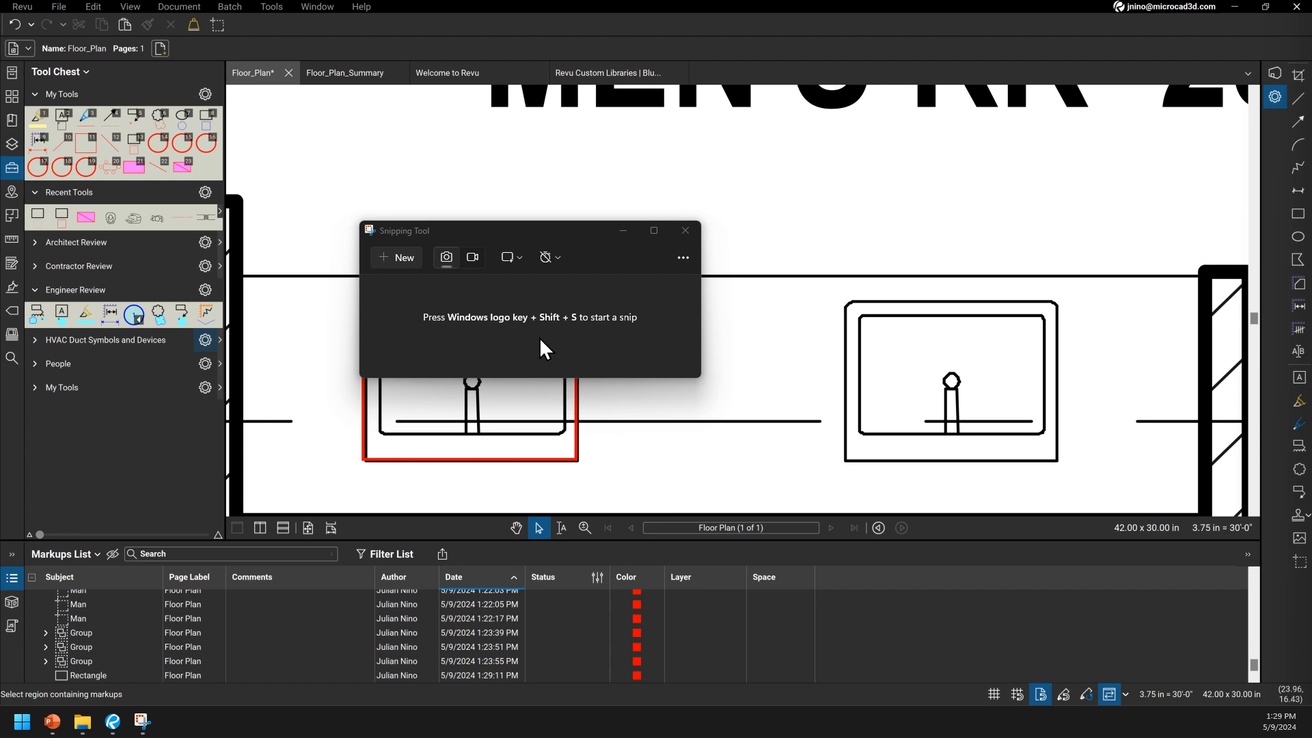
pyautogui.click(508, 256)
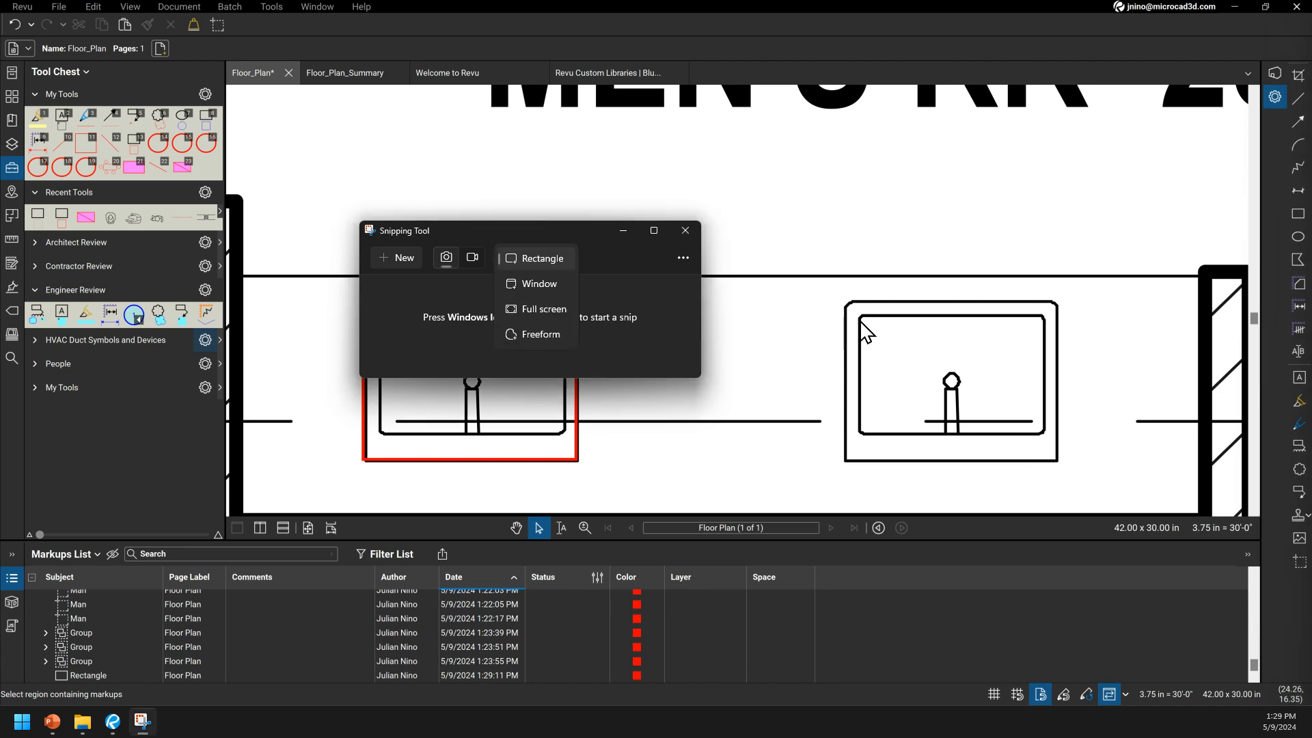
pyautogui.click(530, 286)
pyautogui.moveTo(803, 285); pyautogui.dragTo(1086, 481)
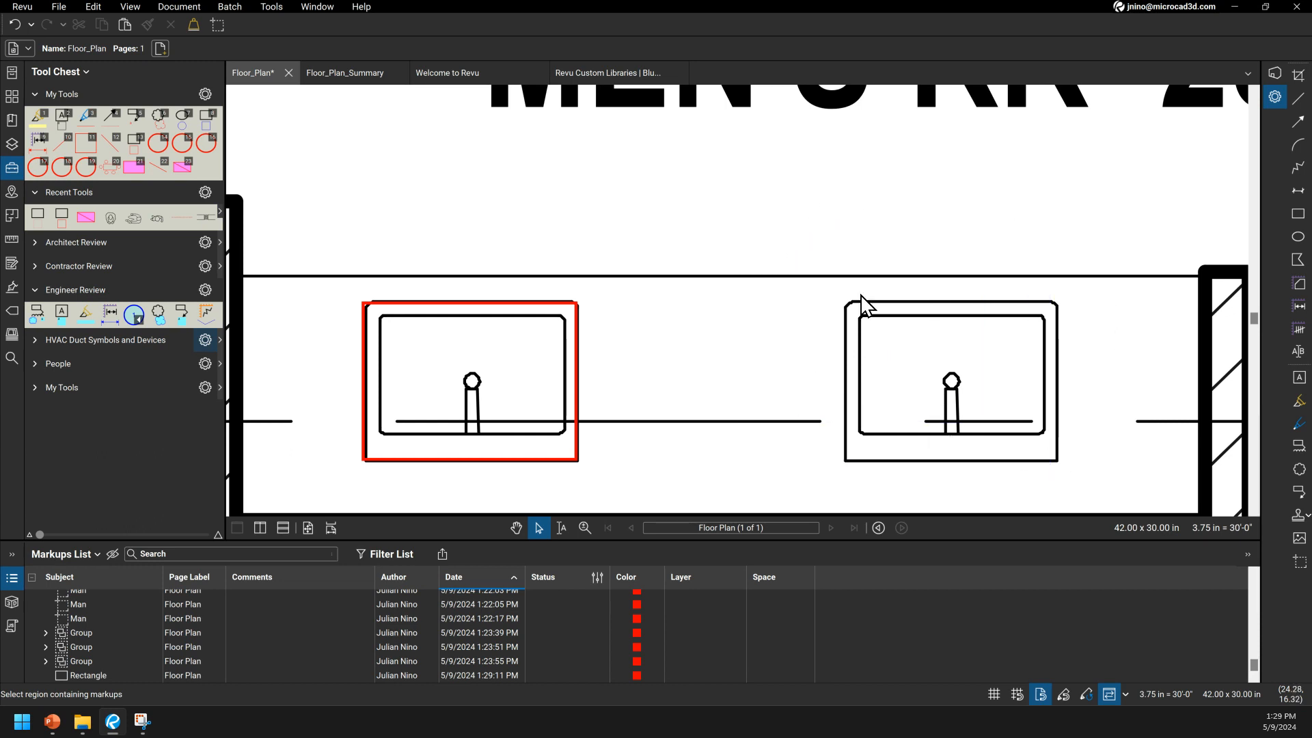
# Step: Copy a screen capture of the right sink in Men's RR 258 and paste it as an image above the two sinks
pyautogui.press('super+shift+s')
pyautogui.moveTo(796, 272); pyautogui.dragTo(1113, 483)
pyautogui.rightClick(916, 393)
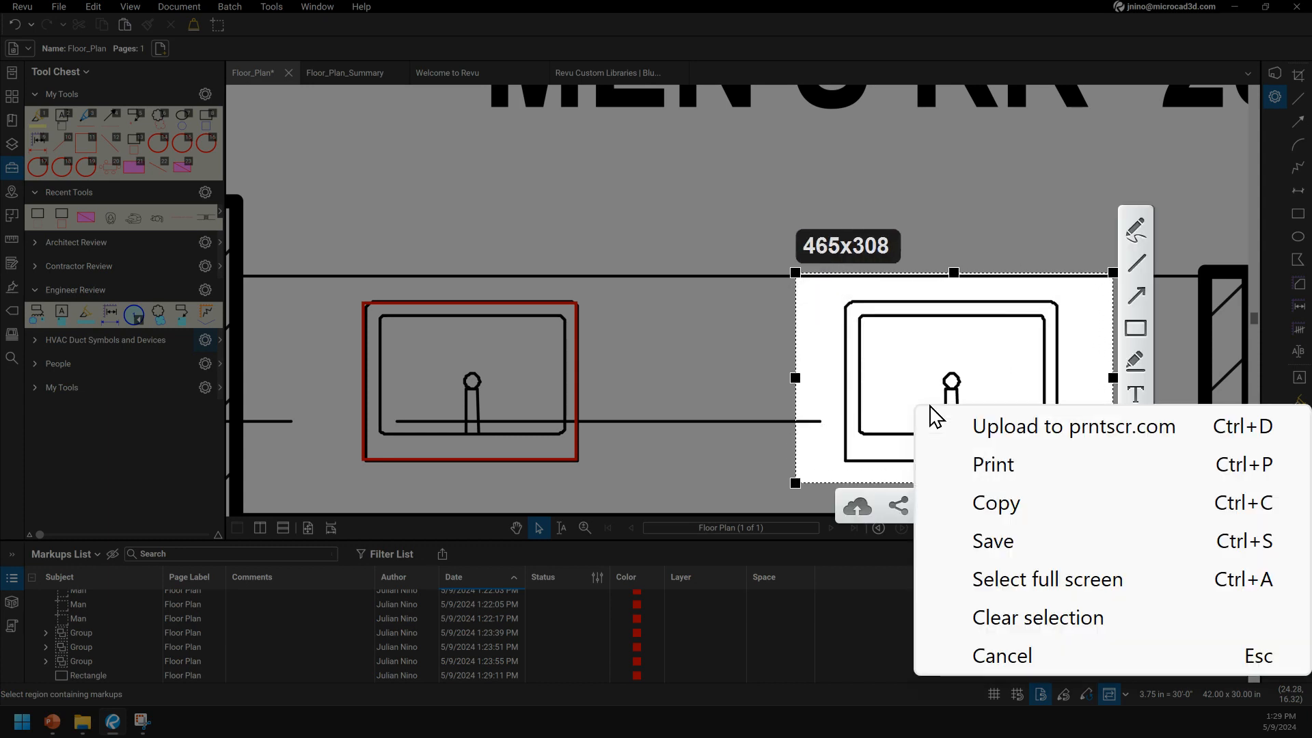
pyautogui.click(1029, 510)
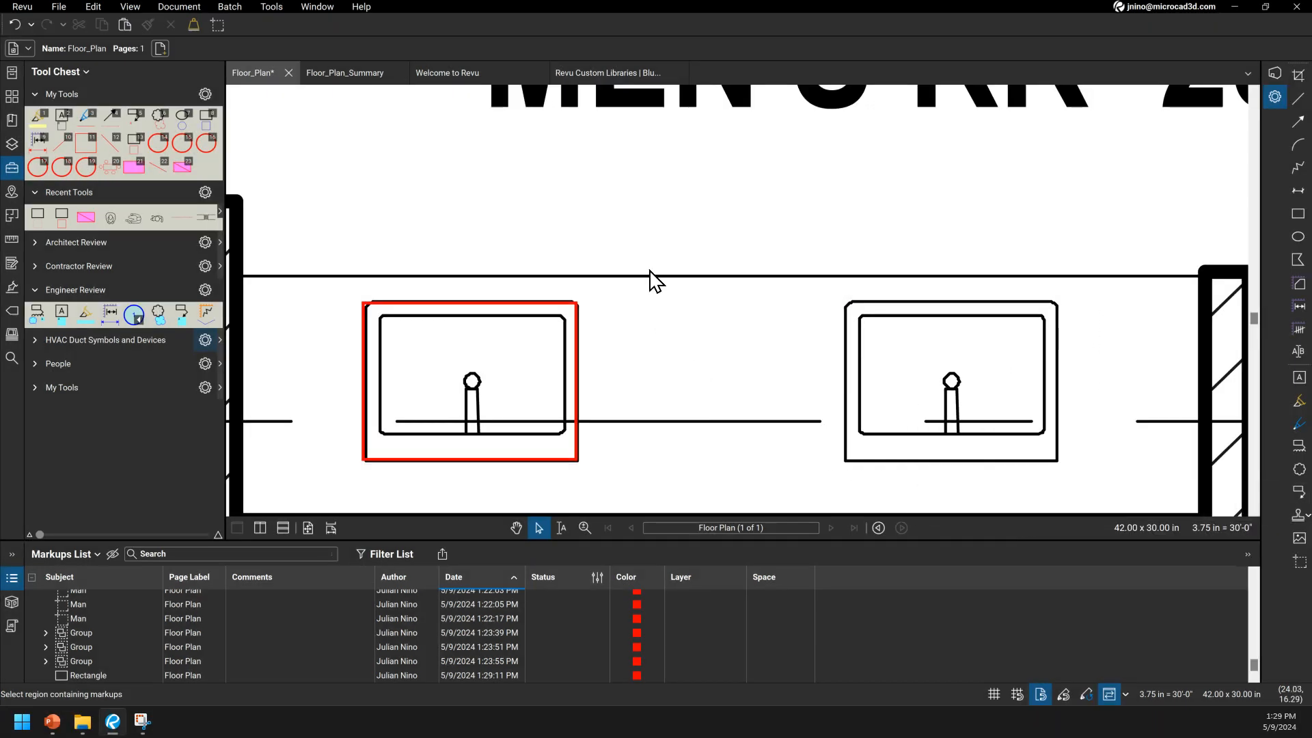
pyautogui.hotkey('ctrl', 'v')
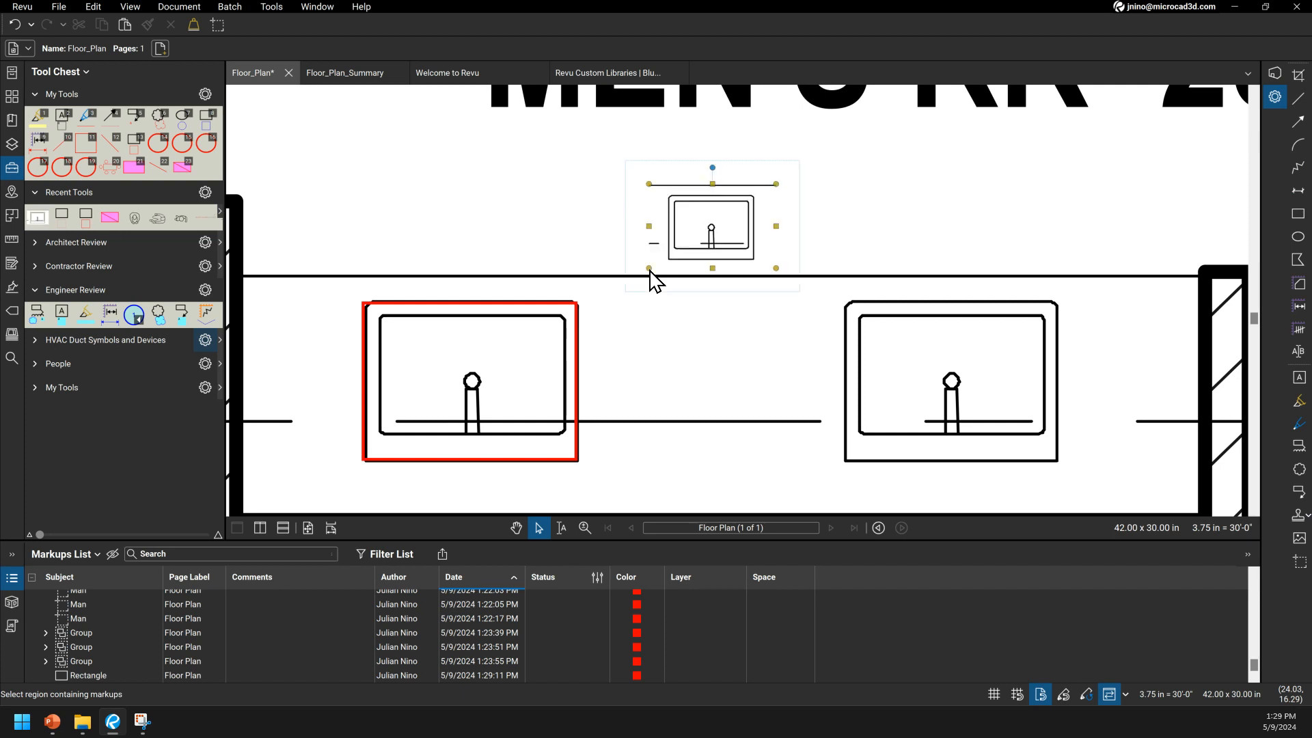
pyautogui.moveTo(730, 224); pyautogui.dragTo(699, 205)
pyautogui.scroll(2, 673, 199)
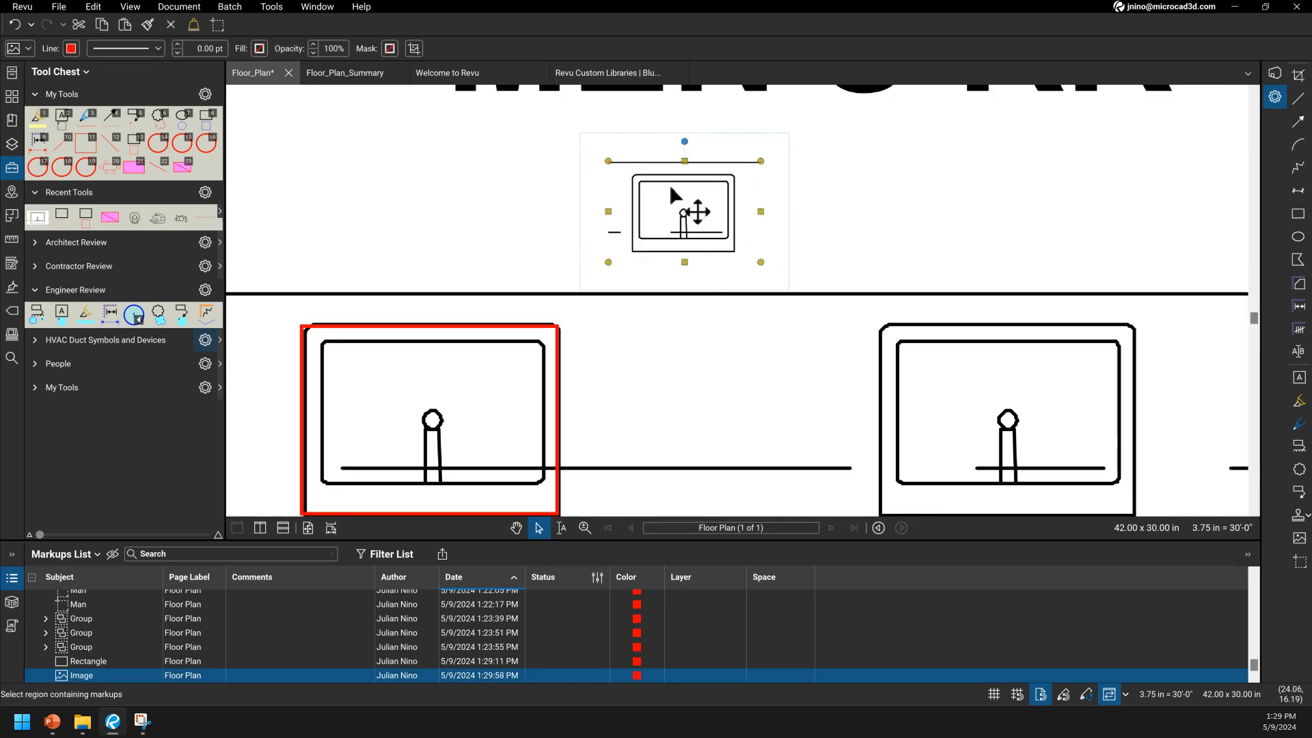
pyautogui.scroll(-5, 697, 199)
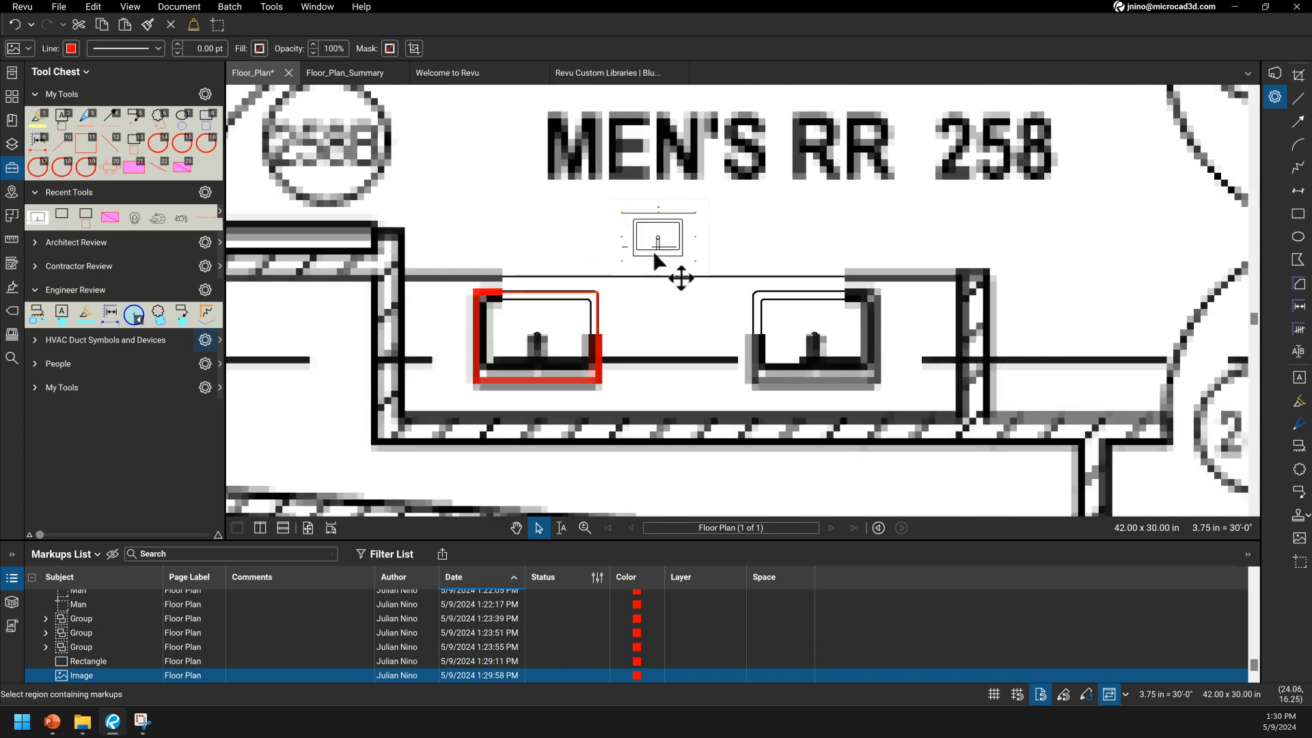
pyautogui.scroll(4, 656, 253)
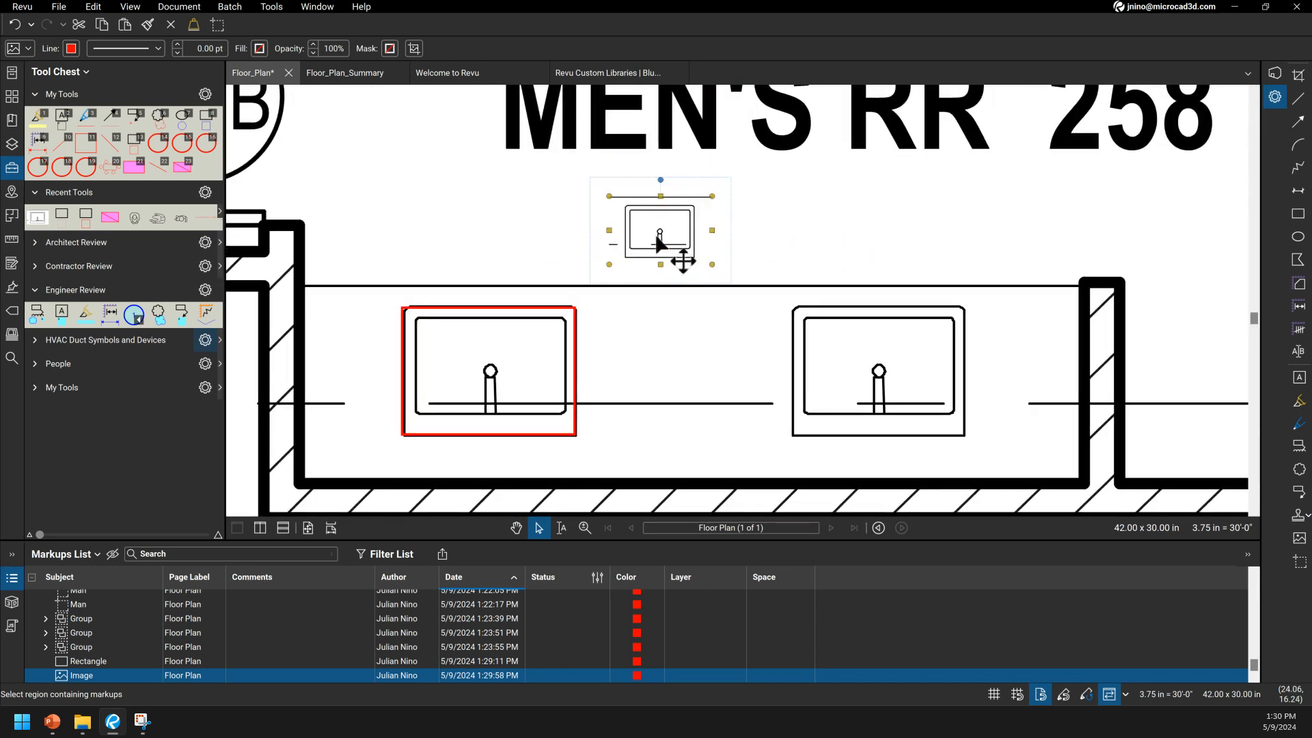
pyautogui.rightClick(658, 238)
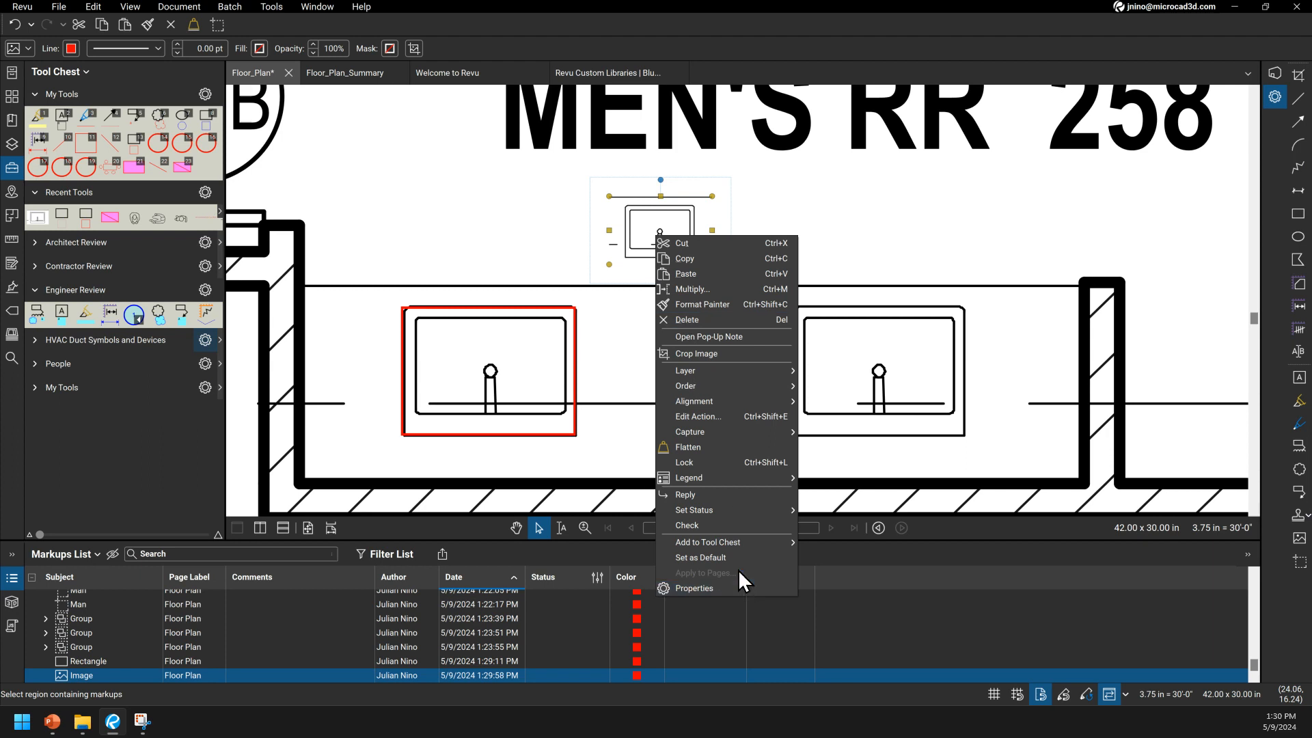
pyautogui.moveTo(738, 545)
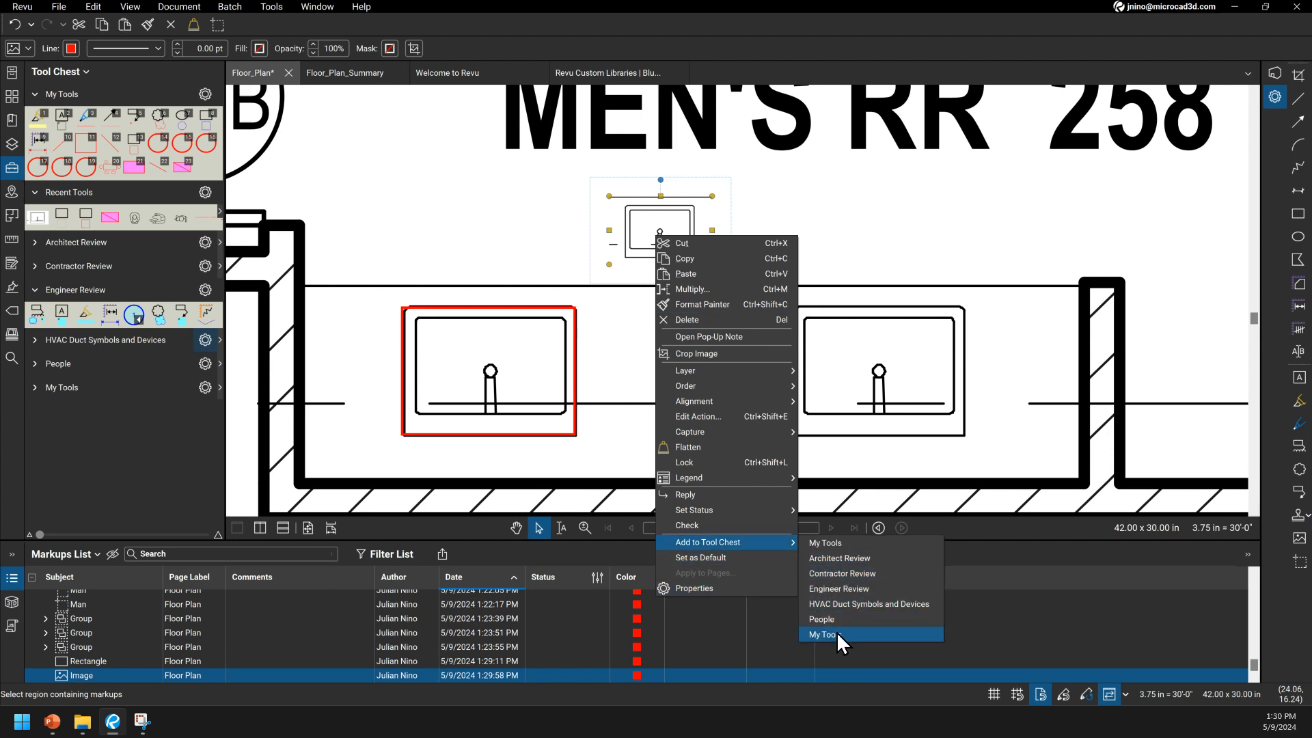
pyautogui.click(556, 347)
# Step: Set the subject of the pasted sink image to "Plumbing Fixture"
pyautogui.click(646, 238)
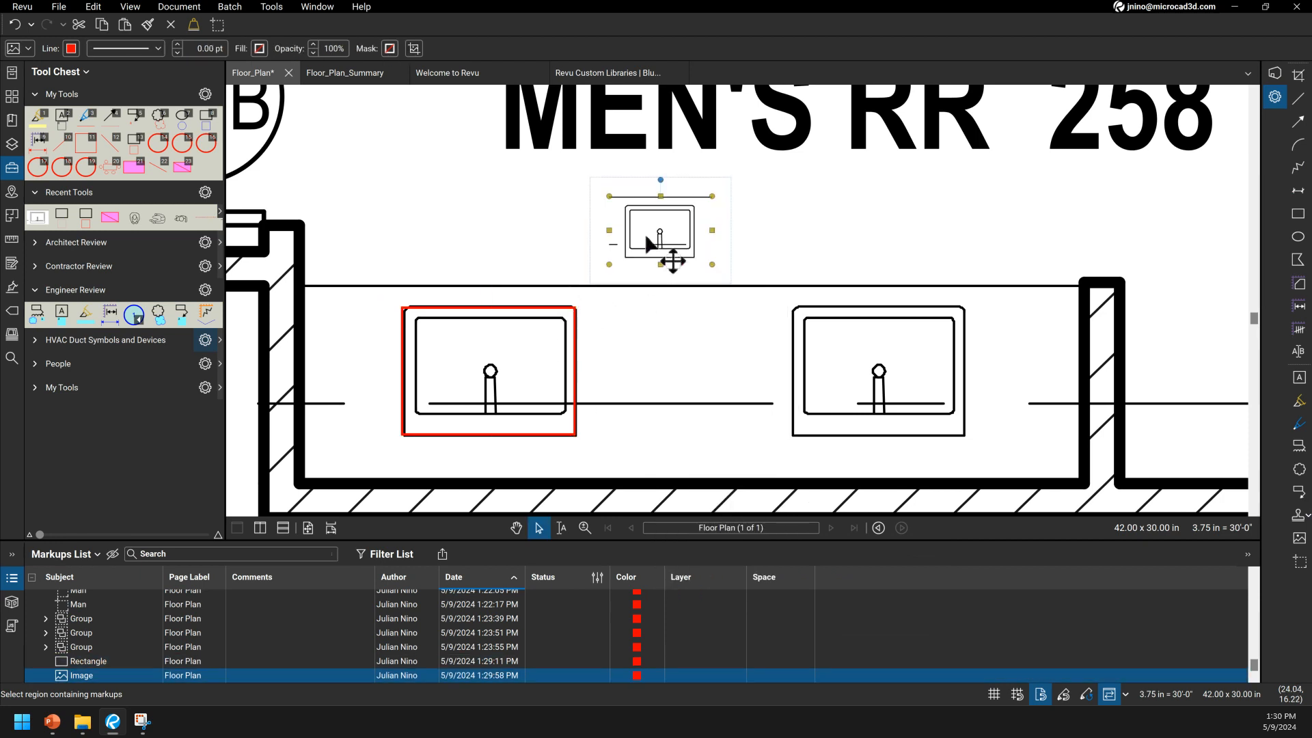
pyautogui.click(28, 48)
pyautogui.moveTo(110, 71); pyautogui.dragTo(45, 74)
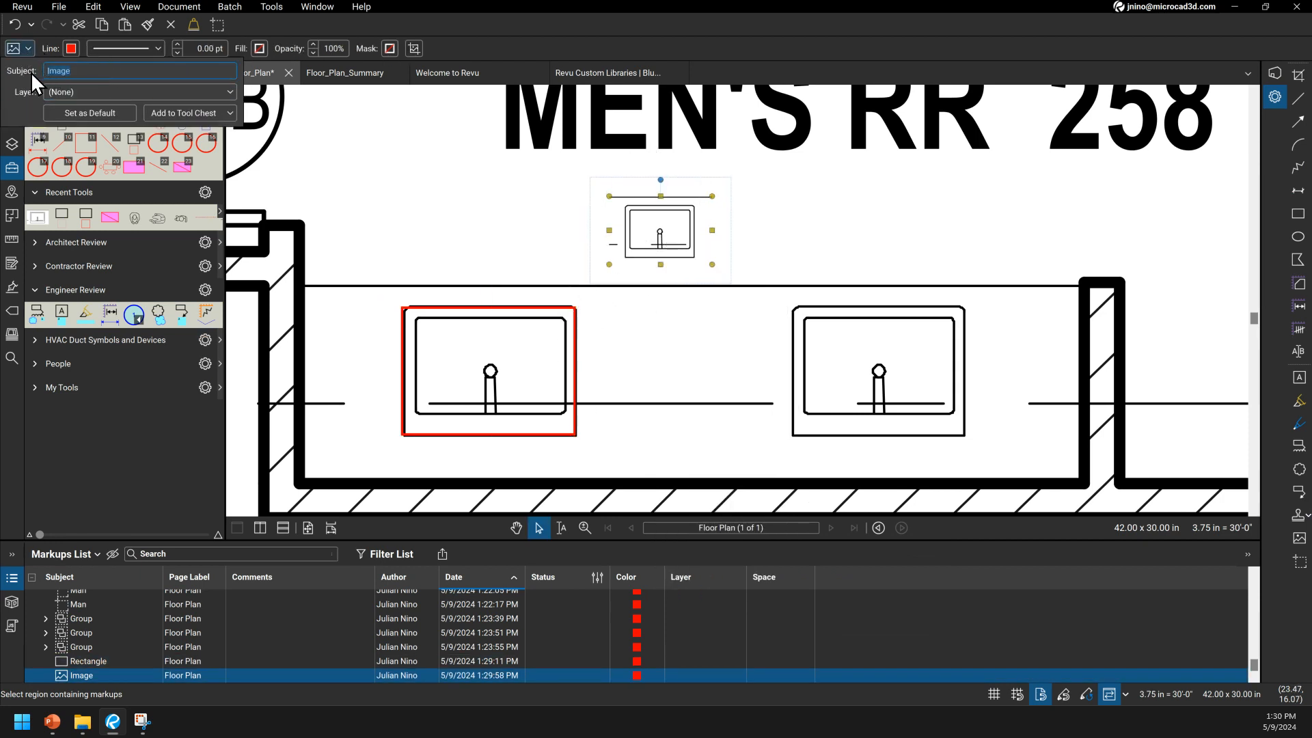
pyautogui.press('capslock')
pyautogui.write('P')
pyautogui.press('capslock')
pyautogui.write('lumbing Fixtur')
# Step: Add the Plumbing Fixture image to the My Tools set and expand the imported My Tools set
pyautogui.click(187, 113)
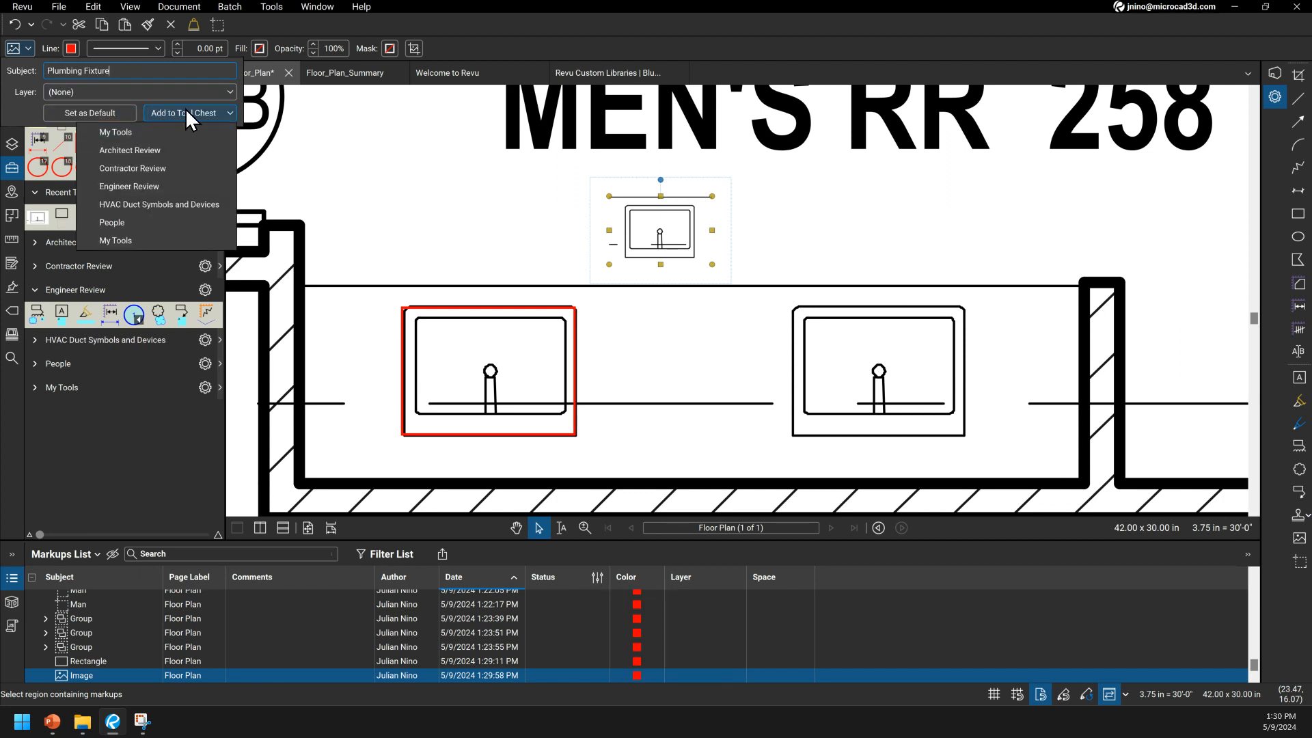
pyautogui.click(121, 238)
pyautogui.click(35, 394)
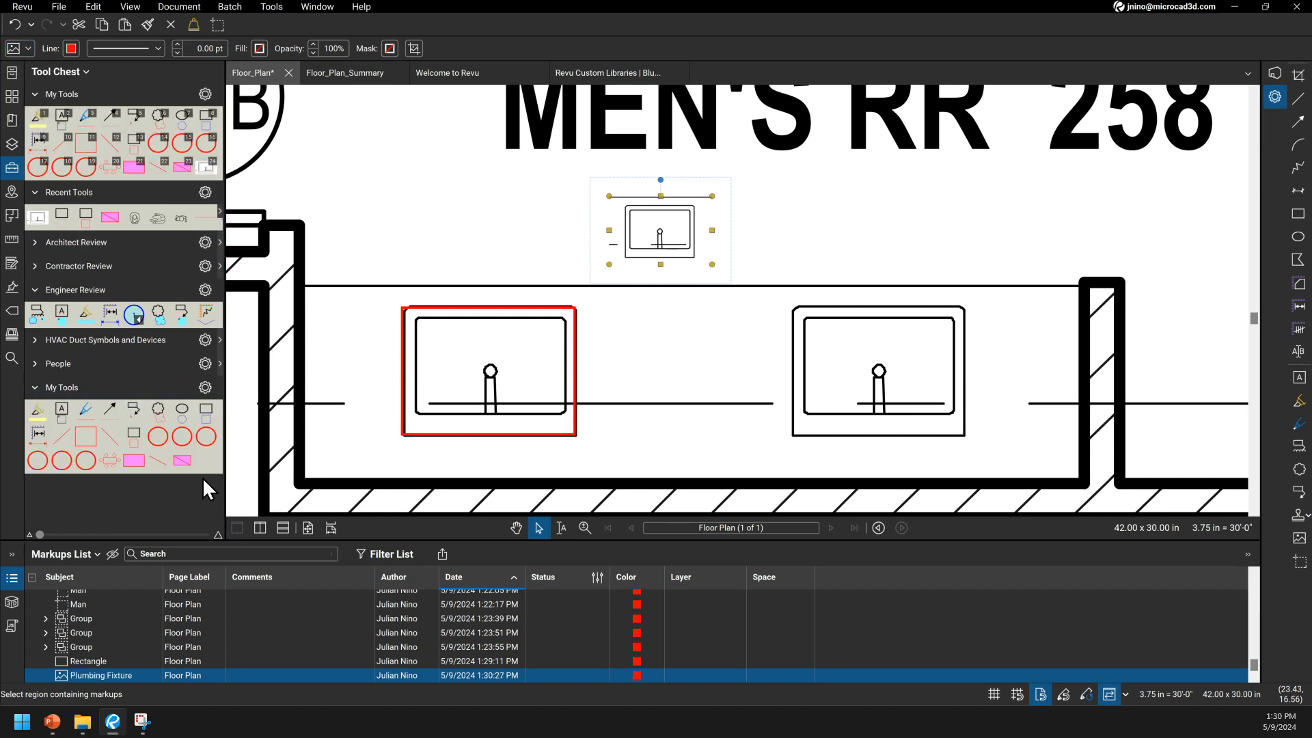
# Step: Place the saved Plumbing Fixture image from My Tools as a new image beside Break Room 233
pyautogui.click(208, 170)
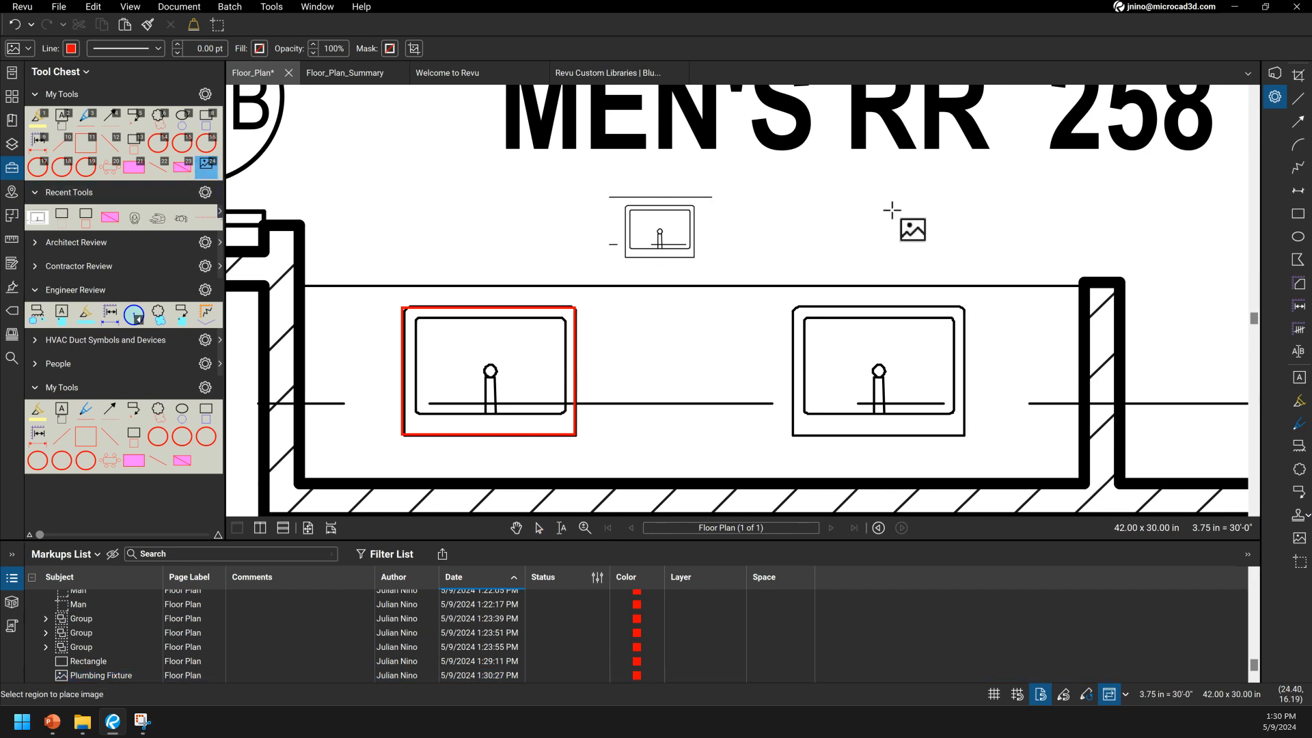
pyautogui.scroll(-8, 930, 197)
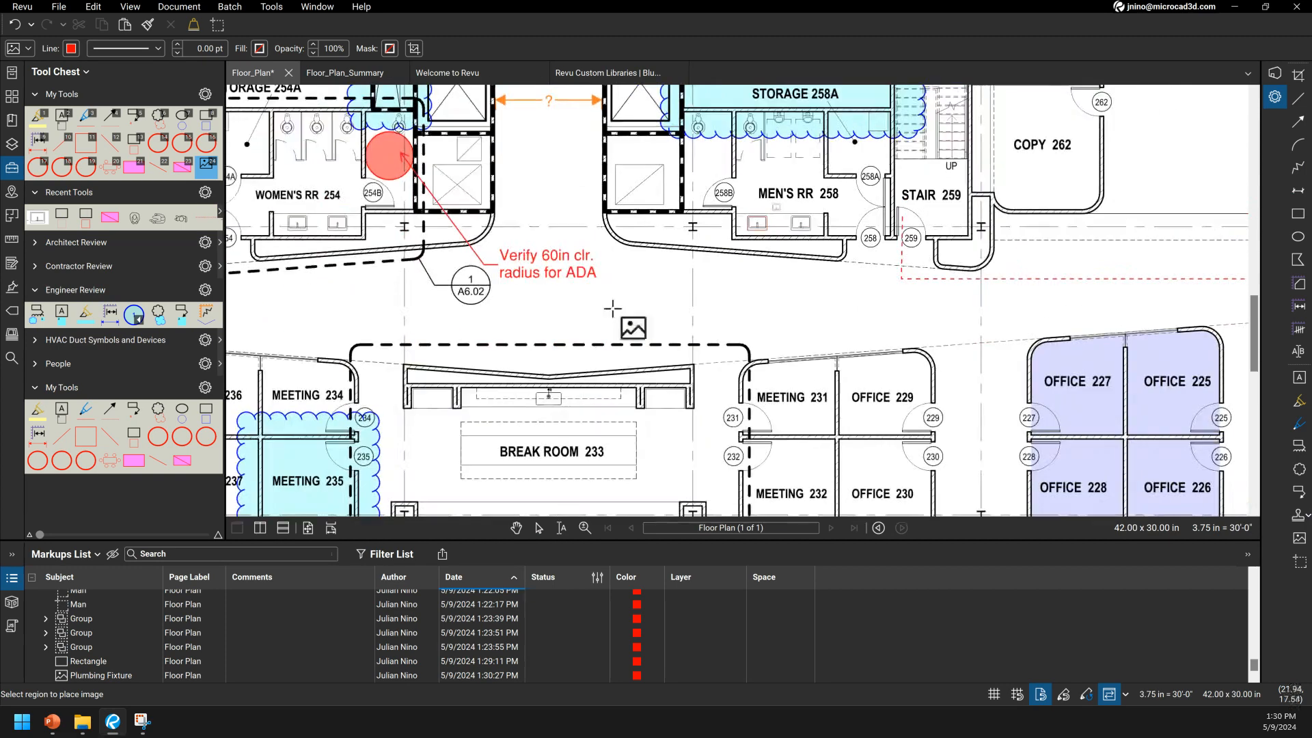
pyautogui.press('Escape')
pyautogui.click(631, 328)
pyautogui.scroll(-5, 684, 321)
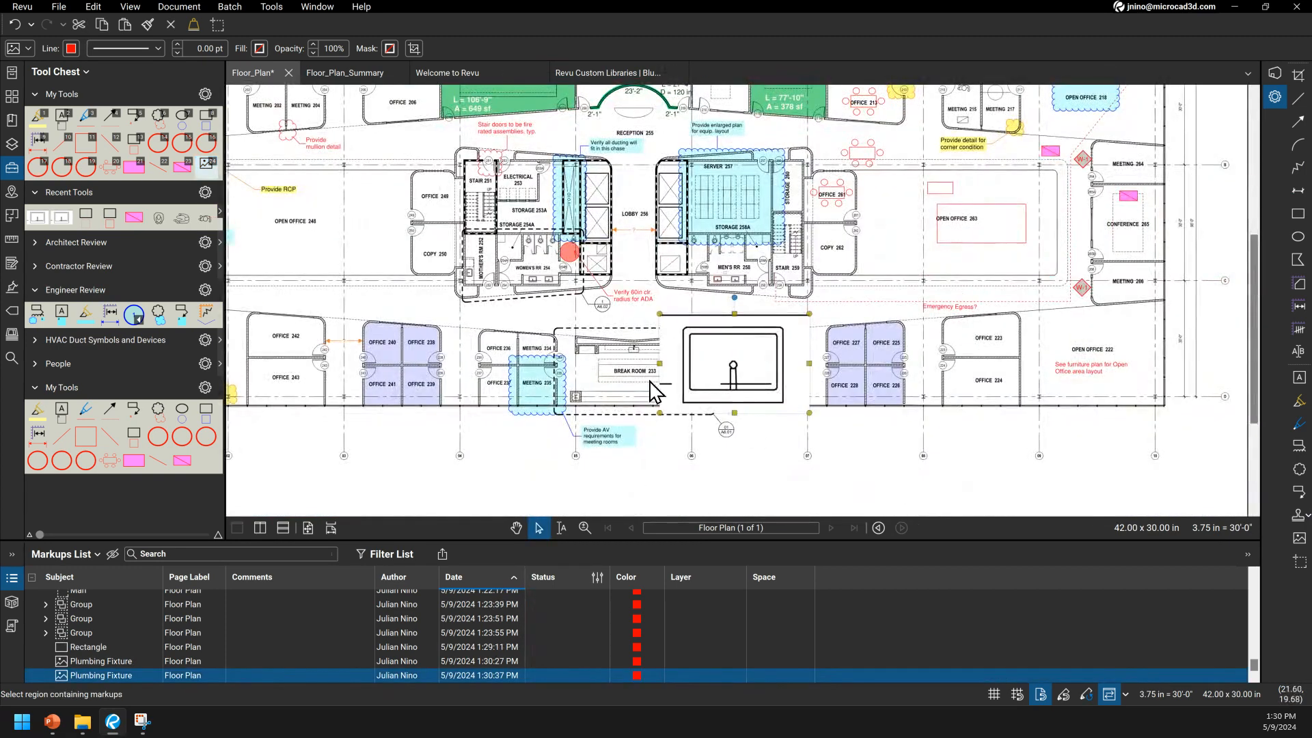
# Step: Switch the Plumbing Fixture tool to drawing mode and place a sink at its saved size in the upper corner of Office 225
pyautogui.scroll(2, 684, 376)
pyautogui.click(206, 168)
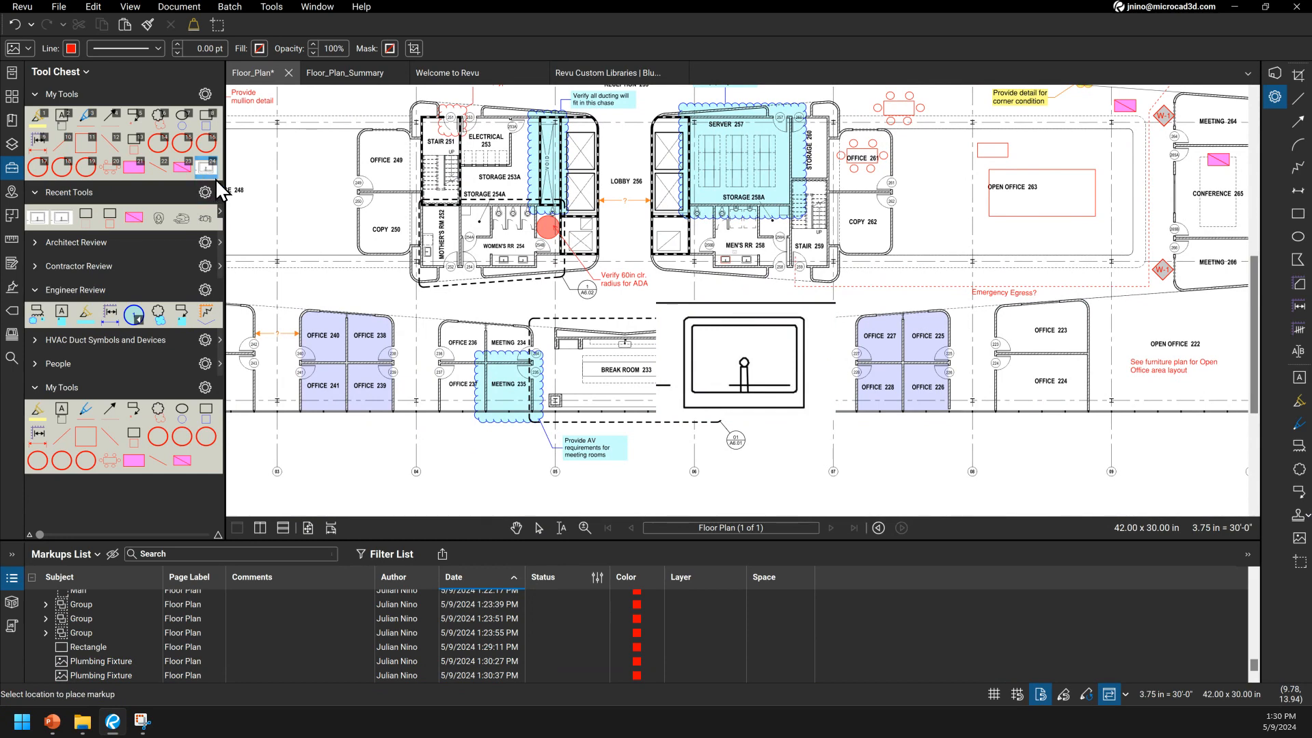
pyautogui.click(942, 322)
pyautogui.scroll(3, 938, 325)
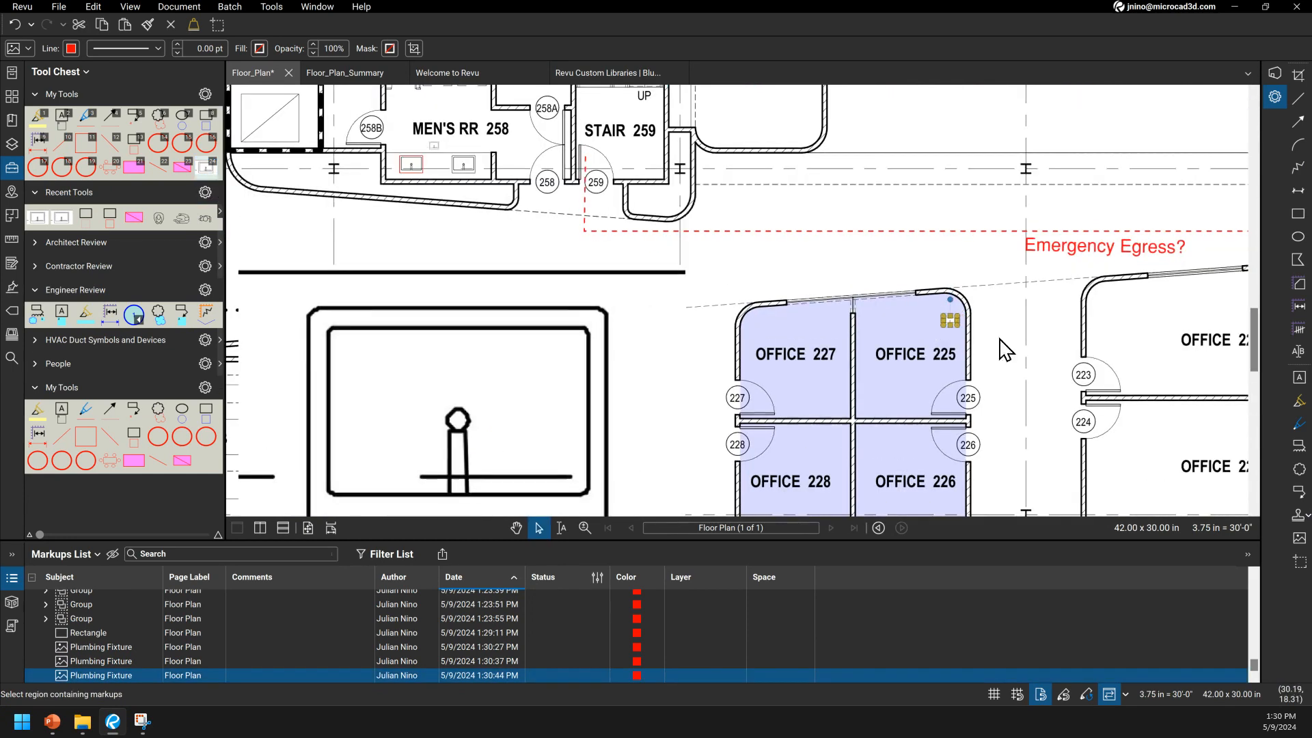
# Step: Place three more Plumbing Fixture sinks: one in Office 227, one in the lower part of Office 225 and one in Office 228
pyautogui.click(206, 167)
pyautogui.scroll(3, 851, 393)
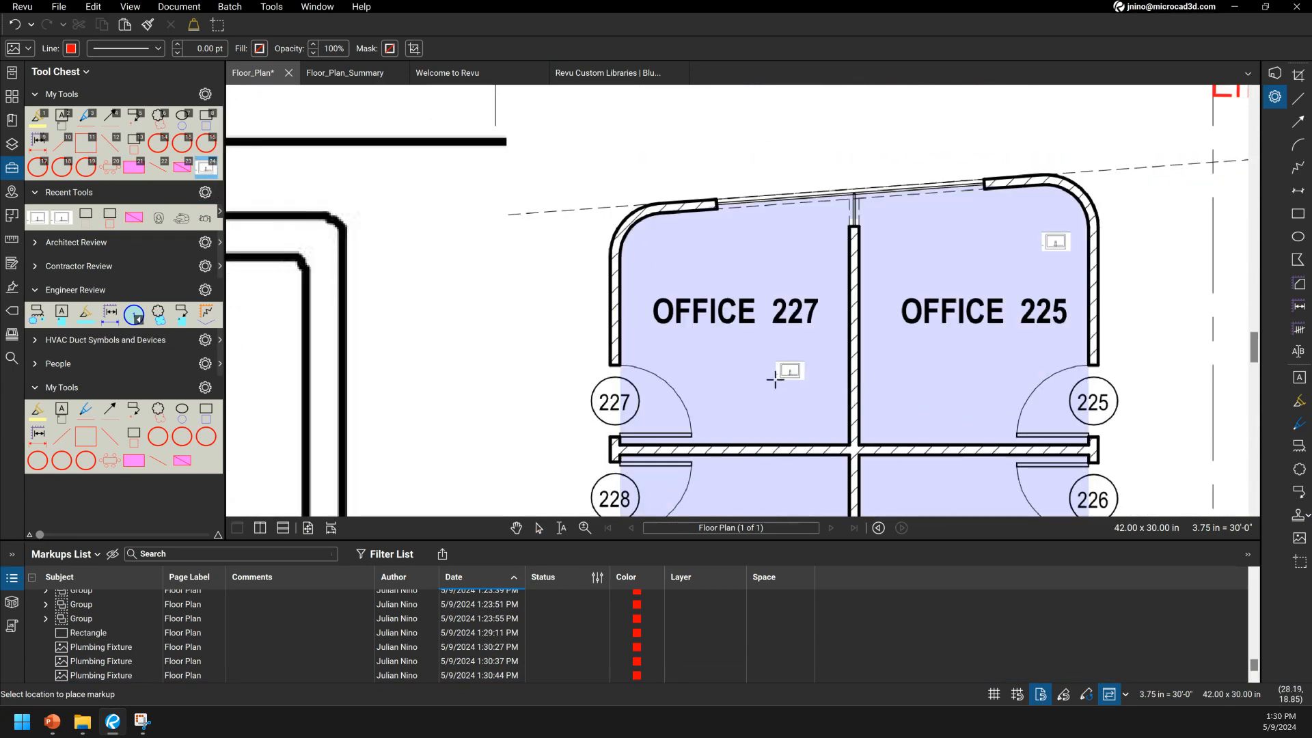
pyautogui.click(790, 371)
pyautogui.click(206, 167)
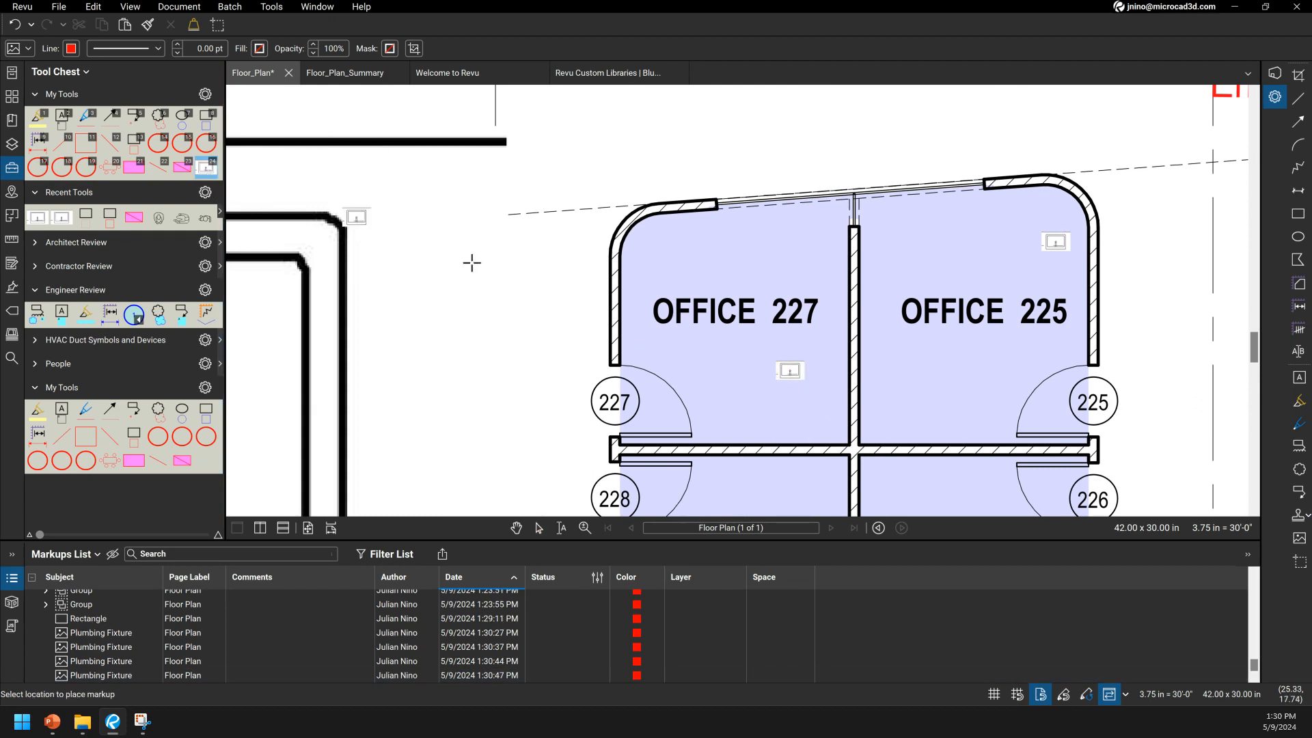
pyautogui.click(947, 409)
pyautogui.click(206, 167)
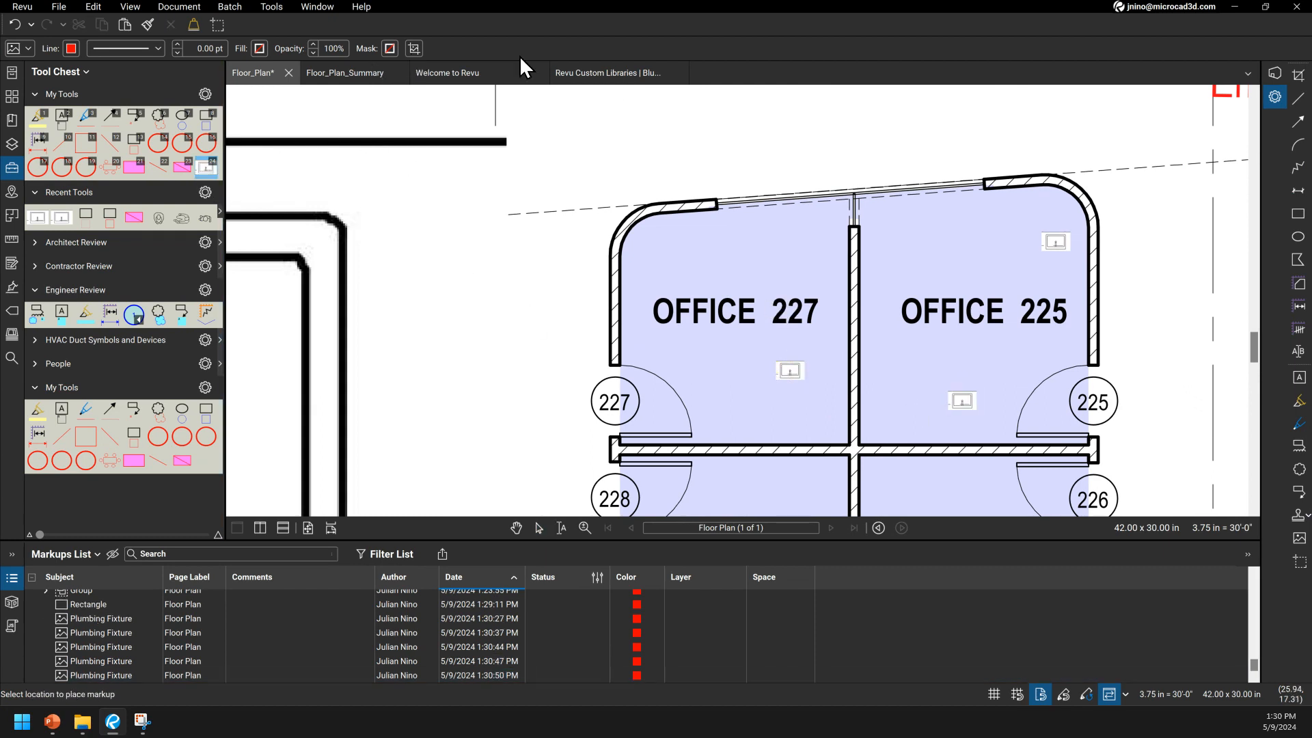
pyautogui.click(783, 501)
pyautogui.moveTo(873, 460); pyautogui.dragTo(809, 282)
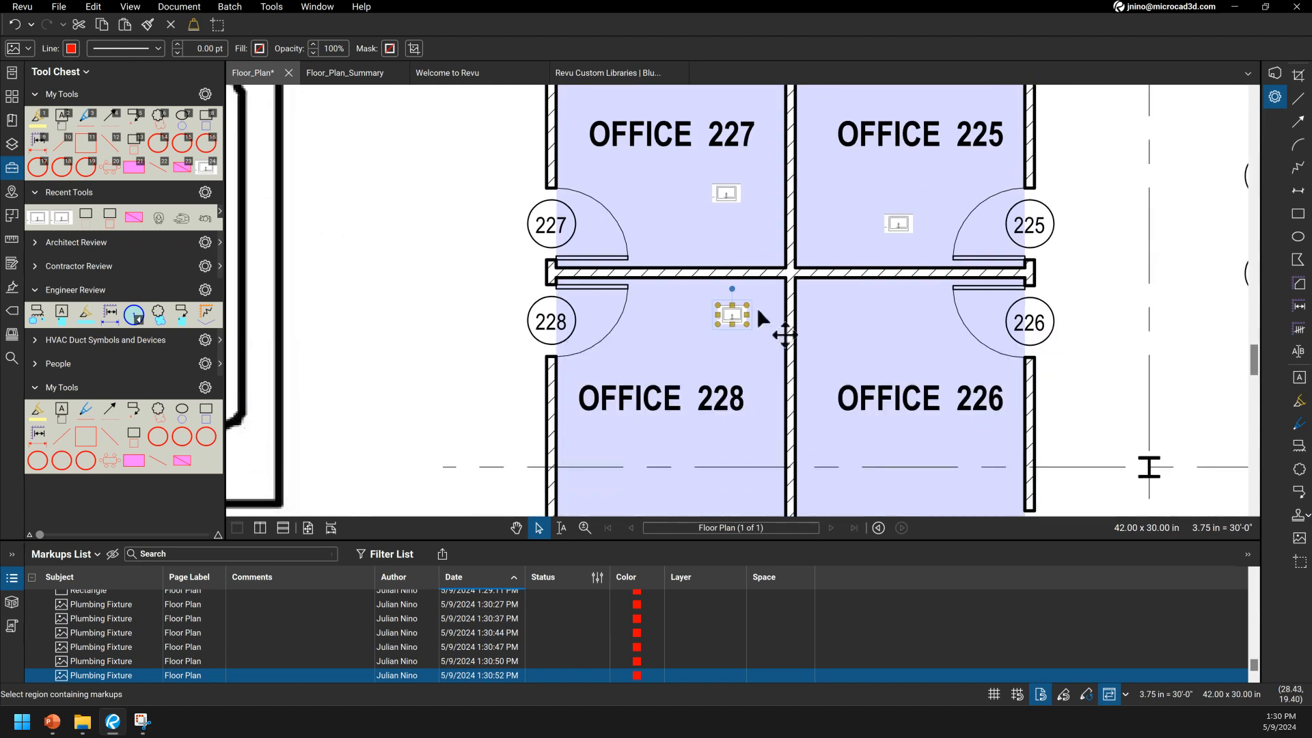
# Step: Show the properties of the Office 228 sink image and enlarge it to about 0.24 by 0.16 inches
pyautogui.scroll(3, 753, 310)
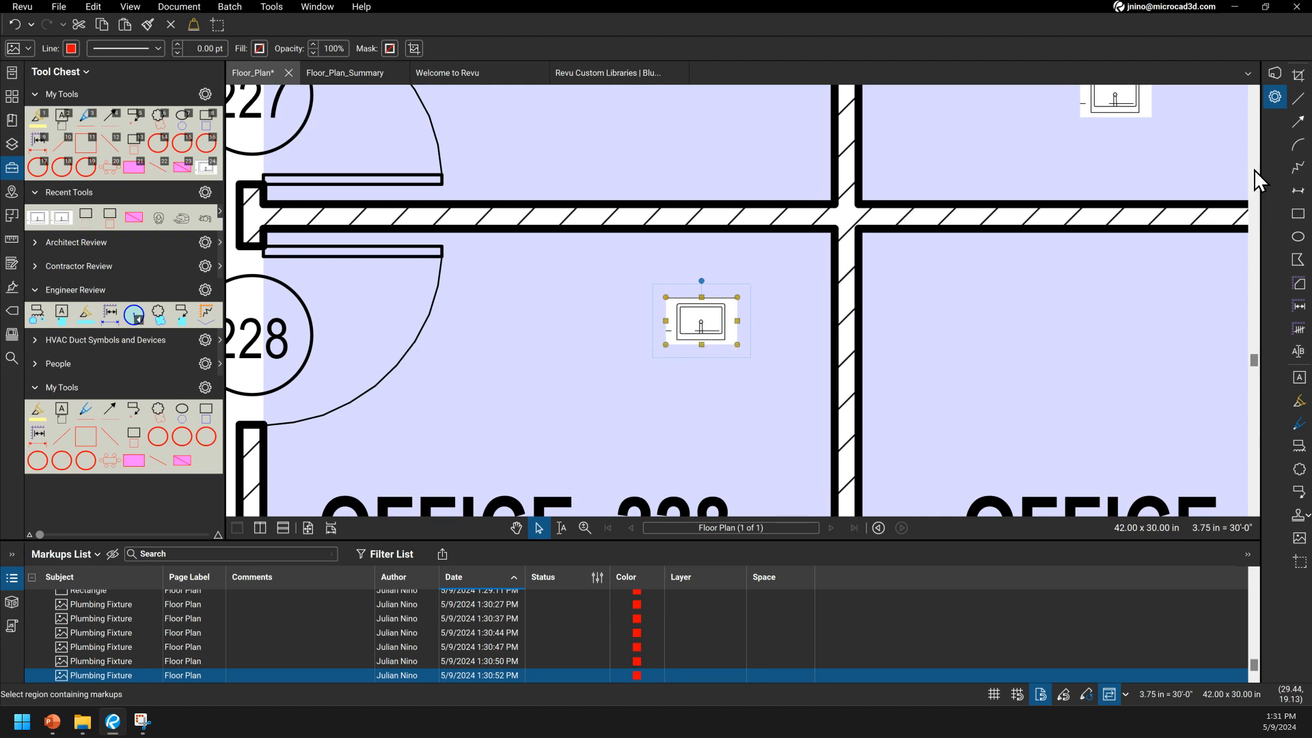
pyautogui.click(1274, 96)
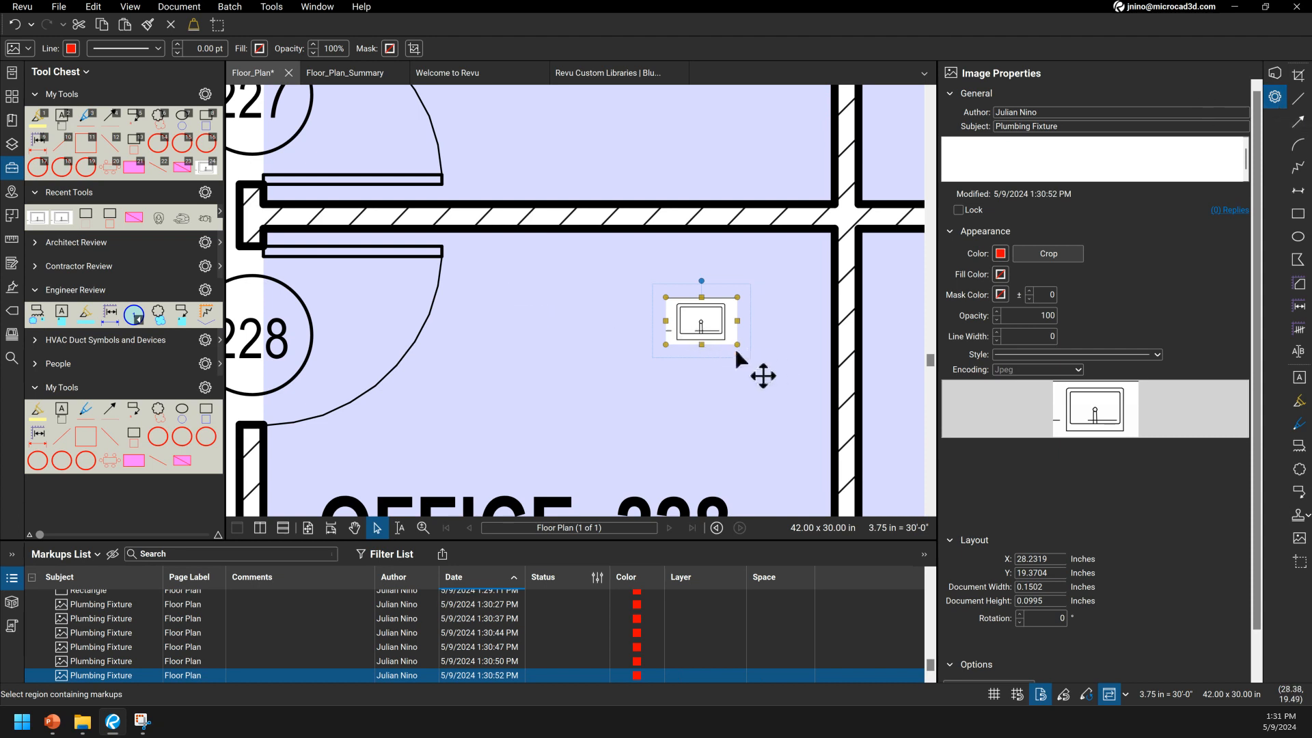
pyautogui.moveTo(813, 375); pyautogui.dragTo(726, 337)
pyautogui.moveTo(650, 309); pyautogui.dragTo(697, 335)
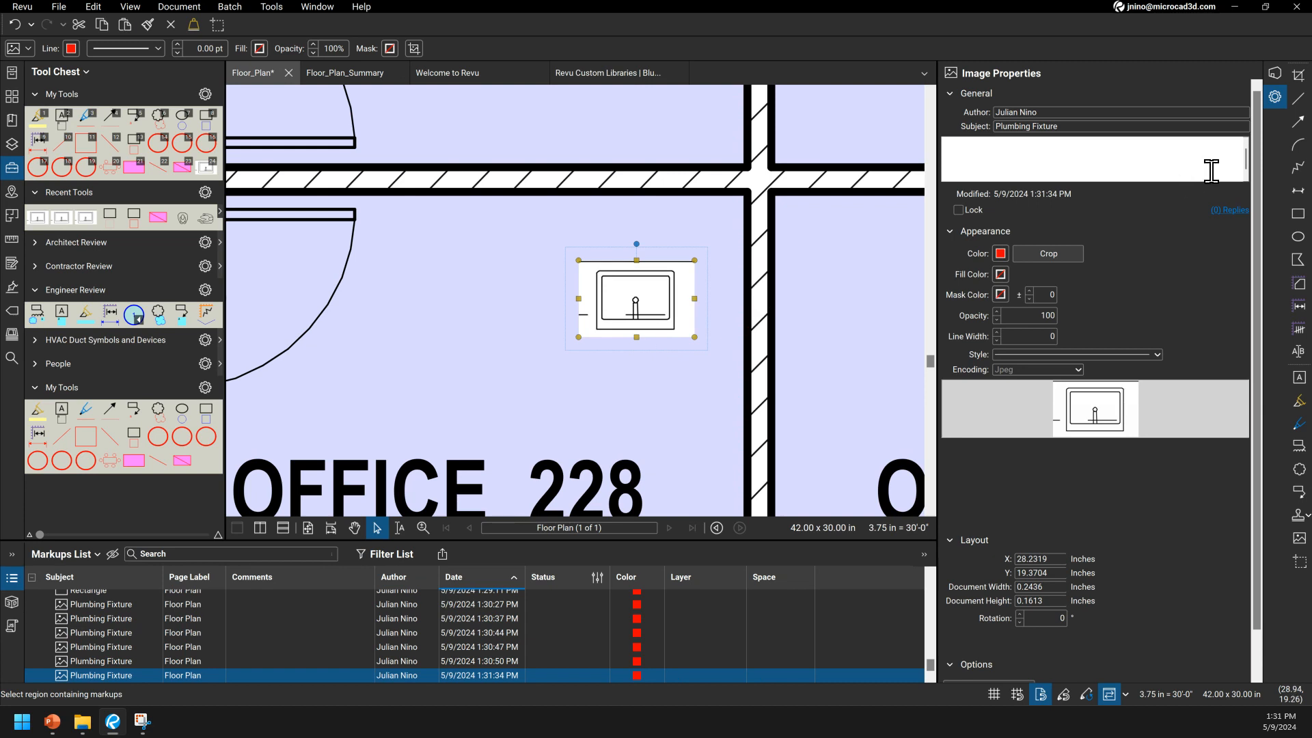
# Step: Draw a red line about 0.35 inches long beneath the Office 228 sink and level its left endpoint
pyautogui.click(1299, 99)
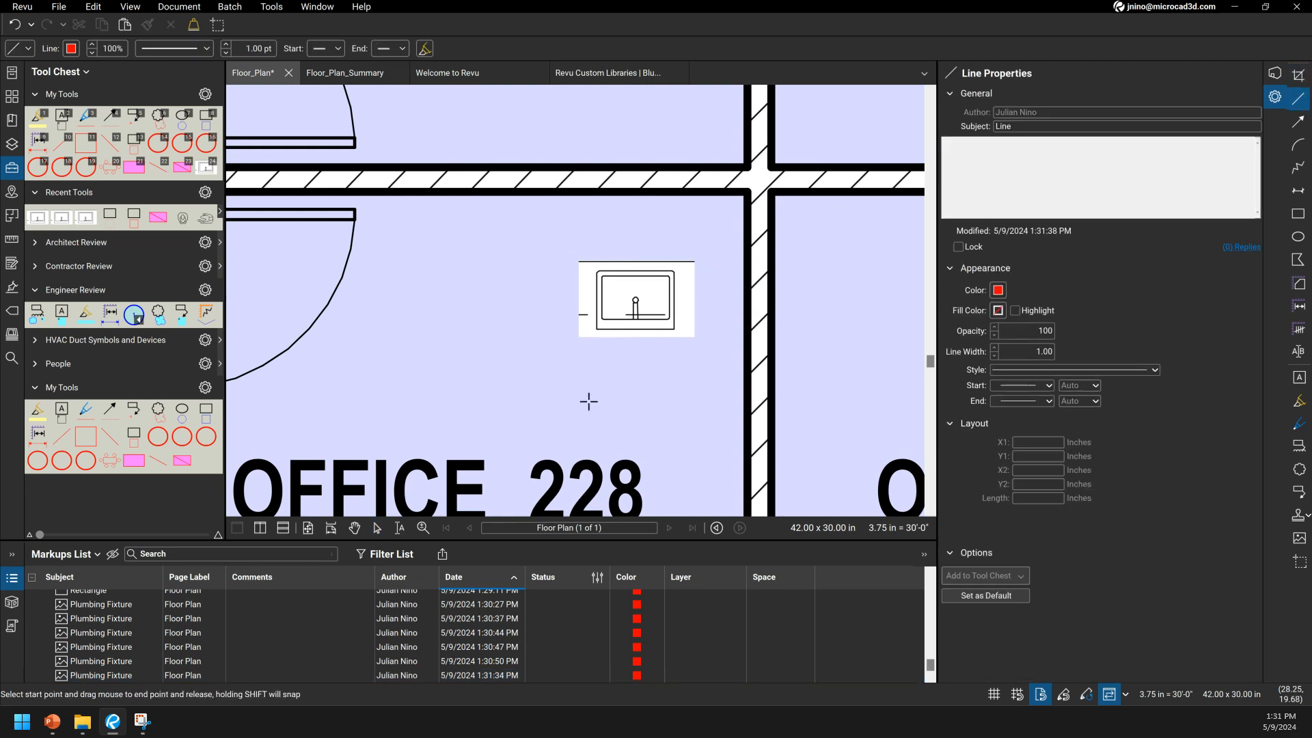
pyautogui.moveTo(546, 393); pyautogui.dragTo(714, 393)
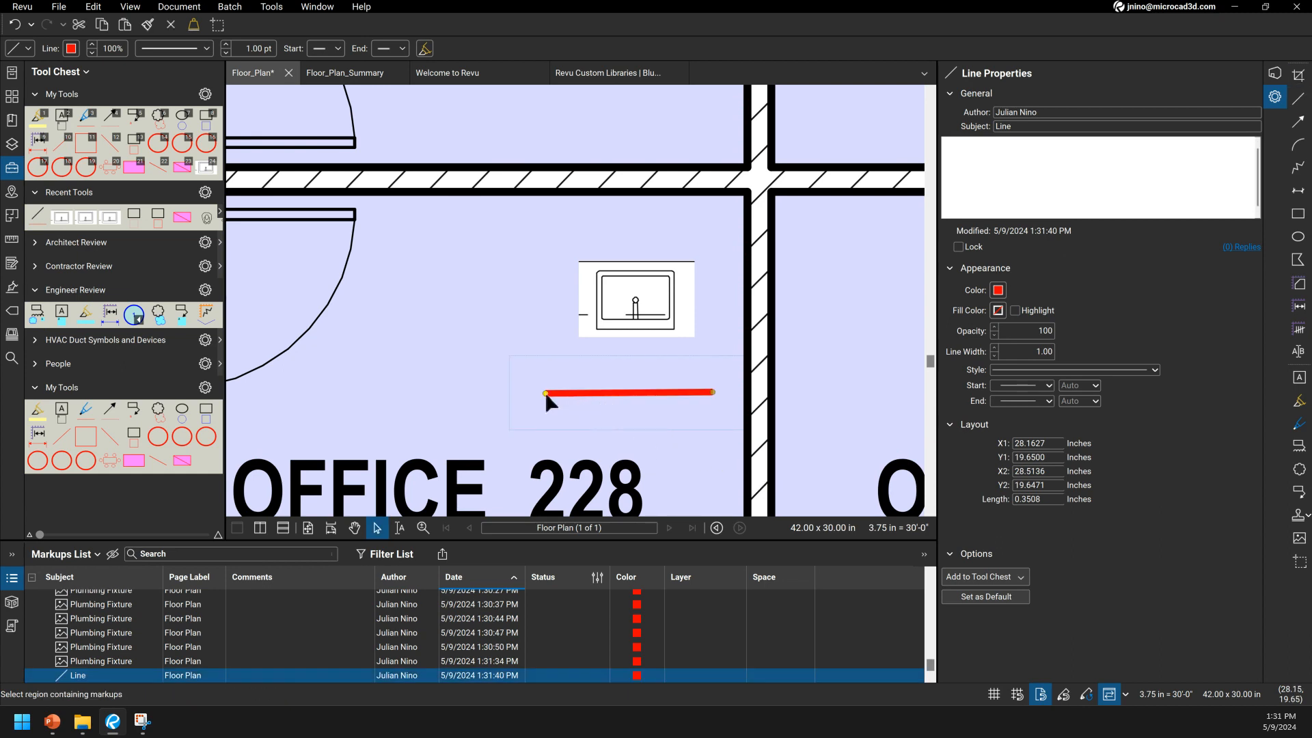
pyautogui.moveTo(546, 393); pyautogui.dragTo(547, 393)
pyautogui.moveTo(549, 394); pyautogui.dragTo(550, 393)
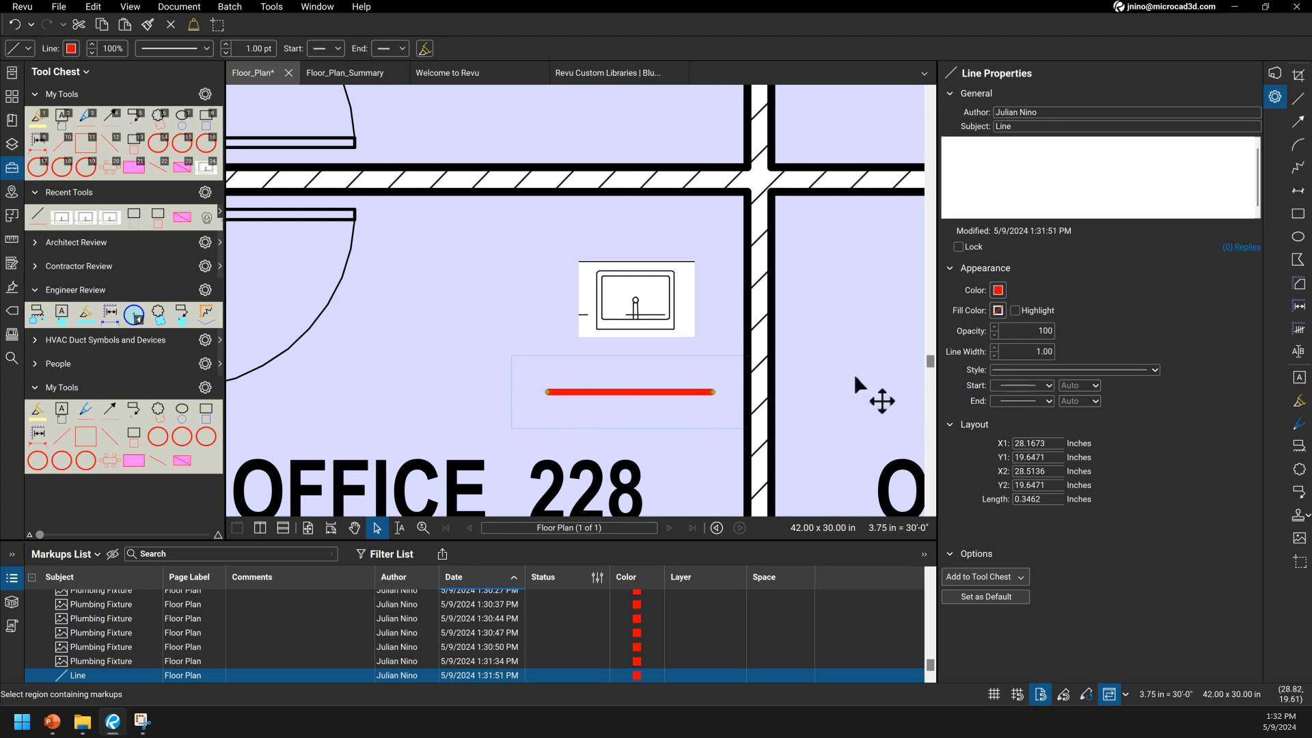
pyautogui.click(367, 8)
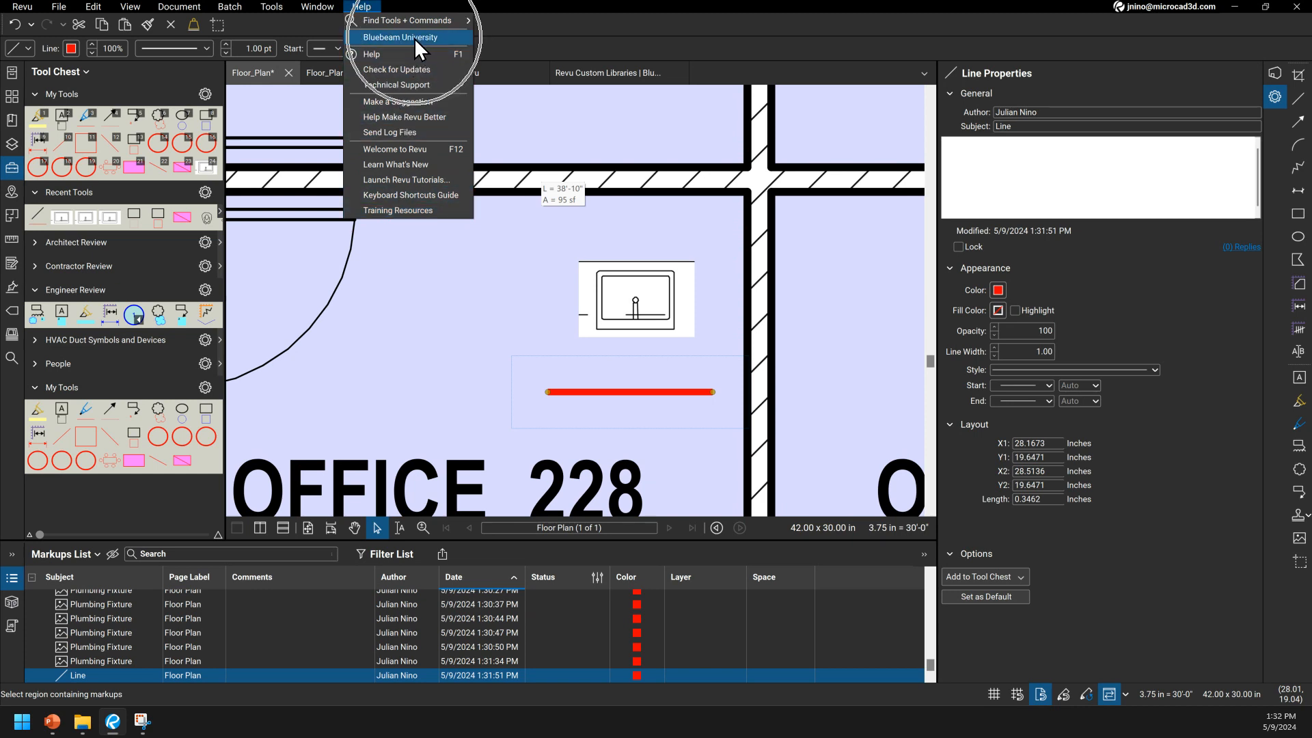
pyautogui.click(666, 421)
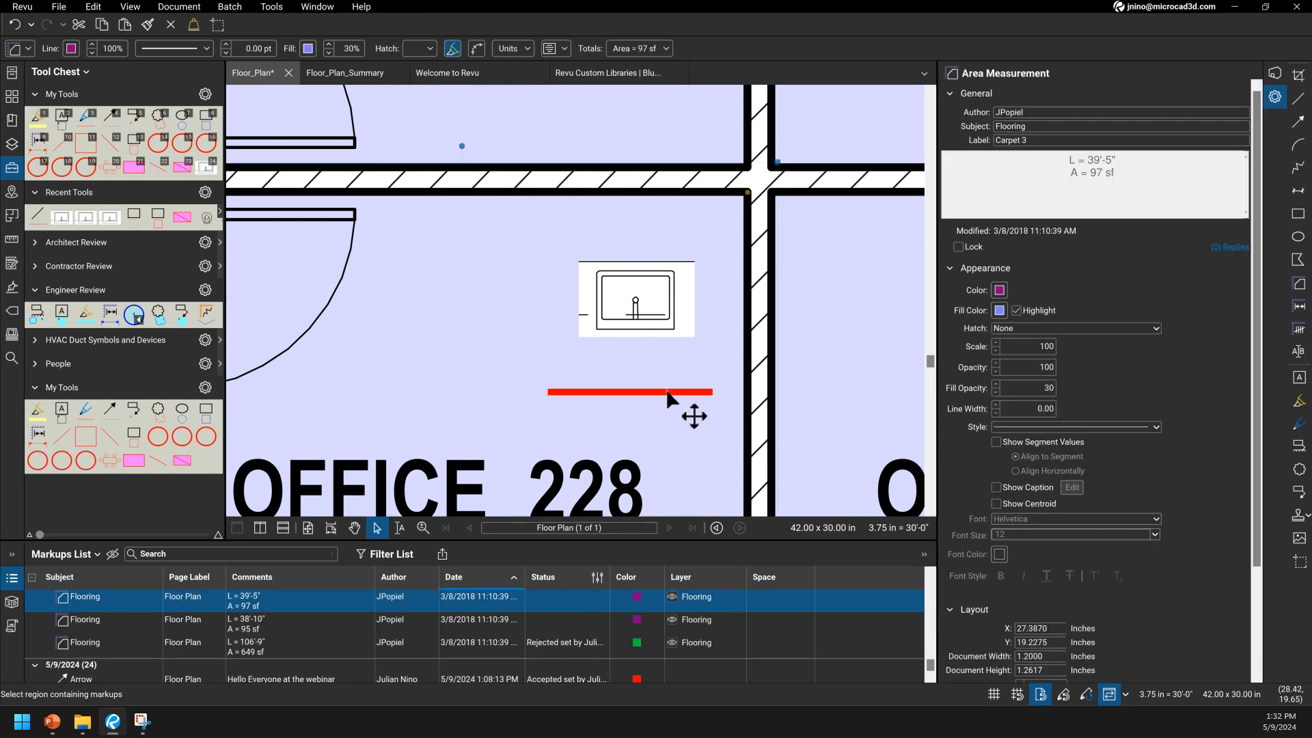
pyautogui.click(667, 391)
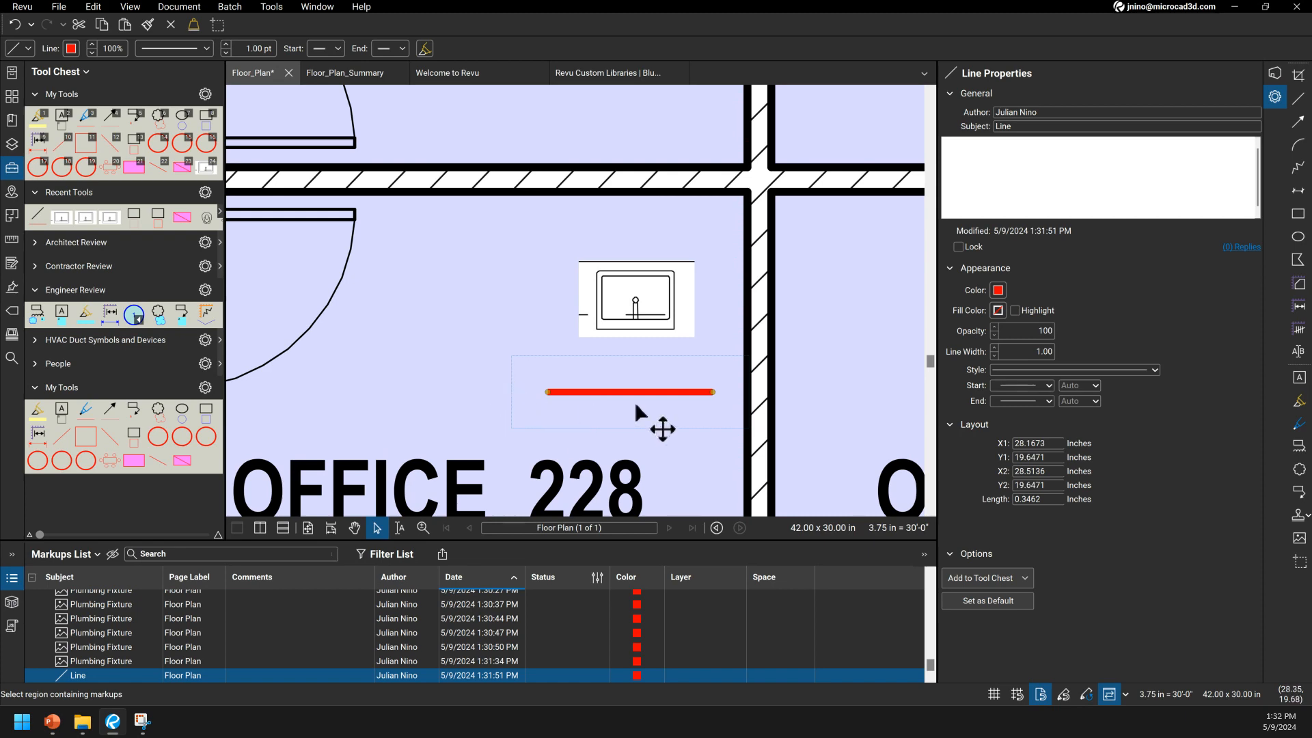
# Step: Examine the floor plan and its title block for the drawing scale
pyautogui.scroll(-5, 504, 349)
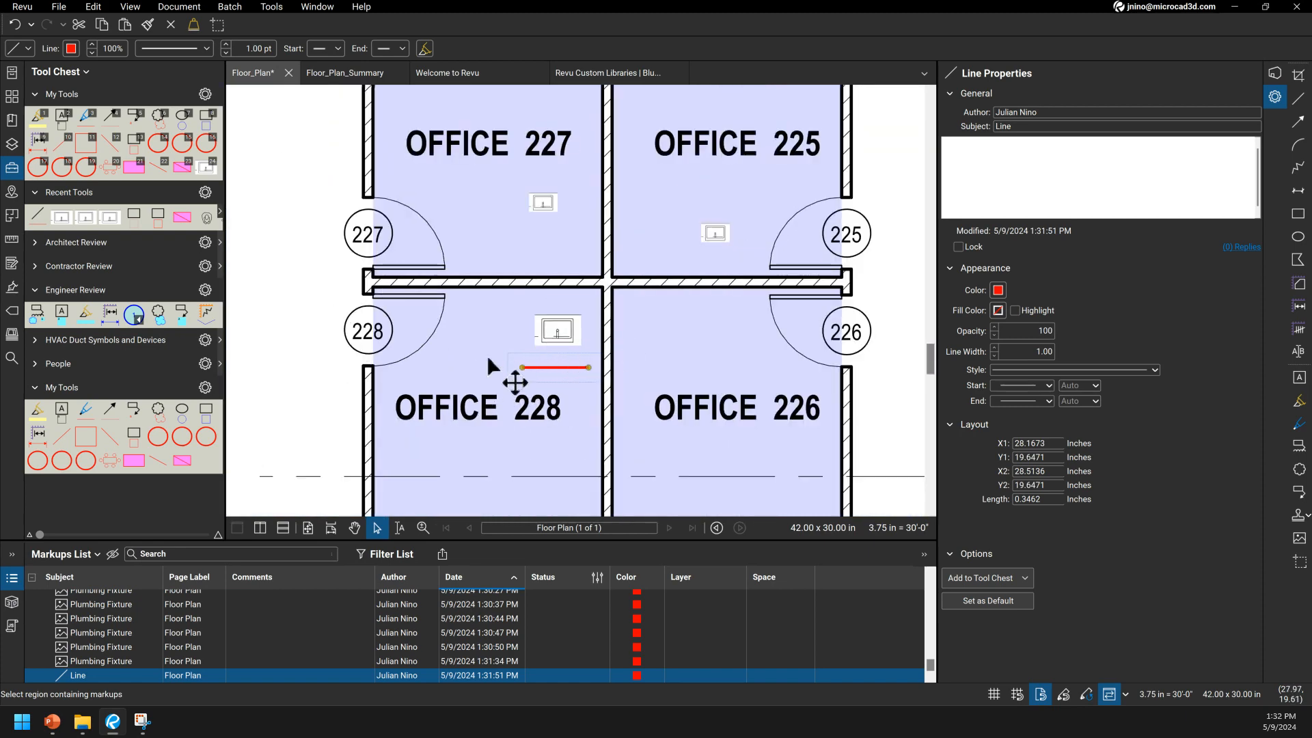
pyautogui.scroll(-5, 488, 361)
pyautogui.scroll(2, 691, 246)
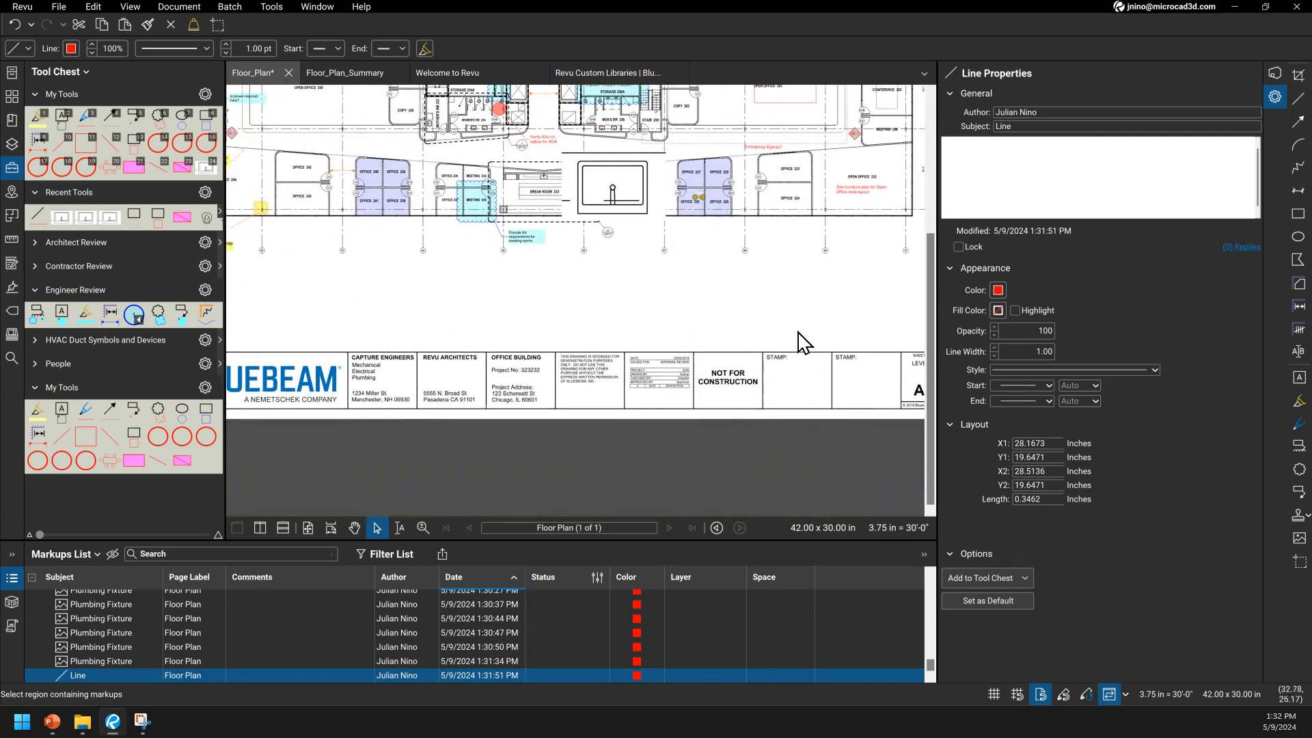
pyautogui.scroll(2, 701, 299)
pyautogui.scroll(2, 704, 372)
pyautogui.scroll(1, 703, 368)
pyautogui.moveTo(277, 214); pyautogui.dragTo(888, 329)
pyautogui.scroll(-4, 472, 315)
pyautogui.scroll(5, 441, 390)
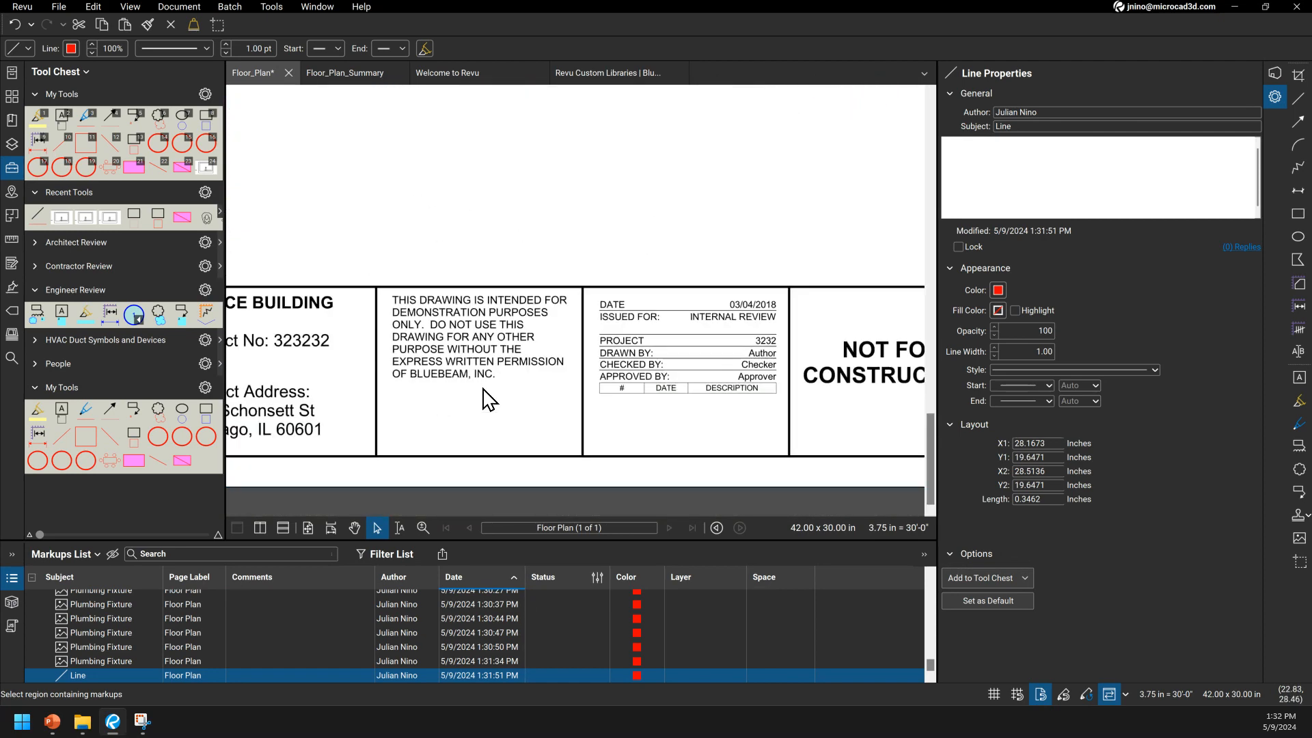
pyautogui.moveTo(547, 355); pyautogui.dragTo(829, 311)
pyautogui.moveTo(532, 339)
pyautogui.mouseDown()
pyautogui.moveTo(925, 343)
pyautogui.moveTo(509, 376)
pyautogui.mouseUp()
pyautogui.scroll(-5, 795, 375)
pyautogui.moveTo(820, 357); pyautogui.dragTo(527, 380)
pyautogui.moveTo(518, 291); pyautogui.dragTo(604, 392)
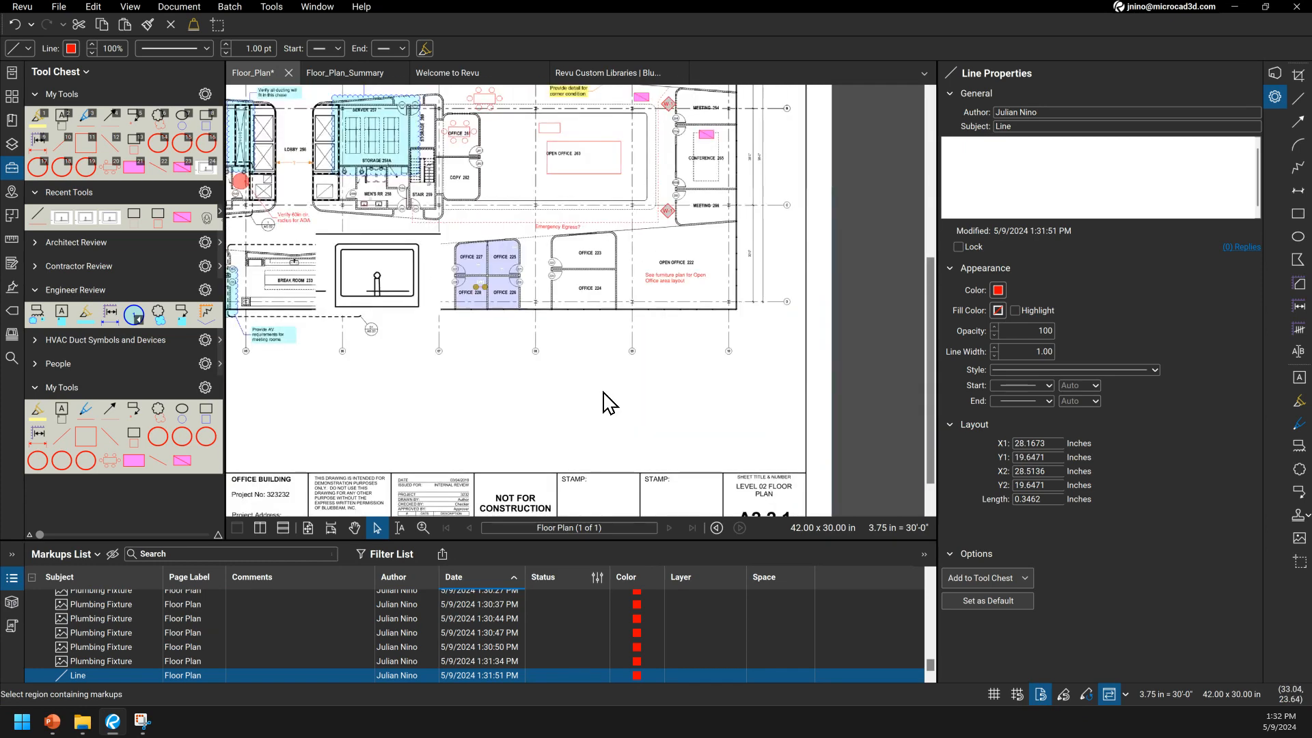
# Step: Set the page scale to the preset 1/4" = 1'-0"
pyautogui.scroll(4, 454, 258)
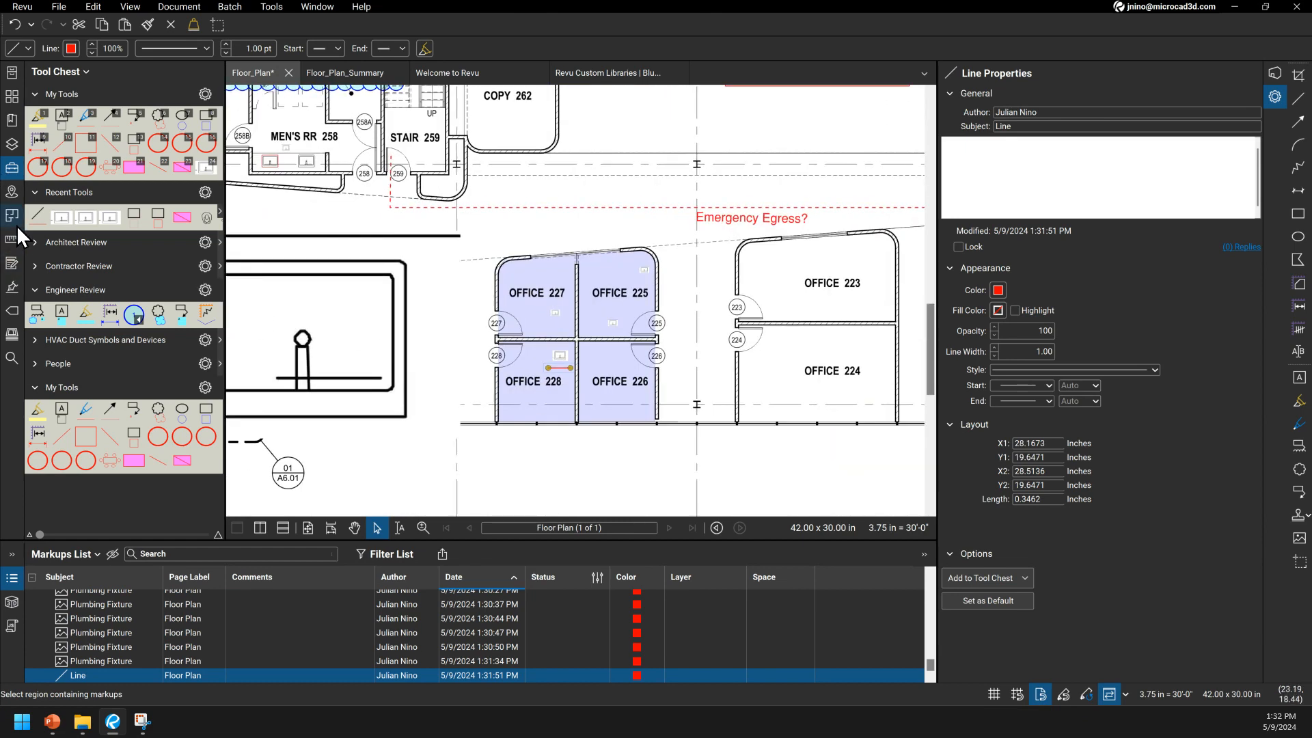
pyautogui.click(12, 240)
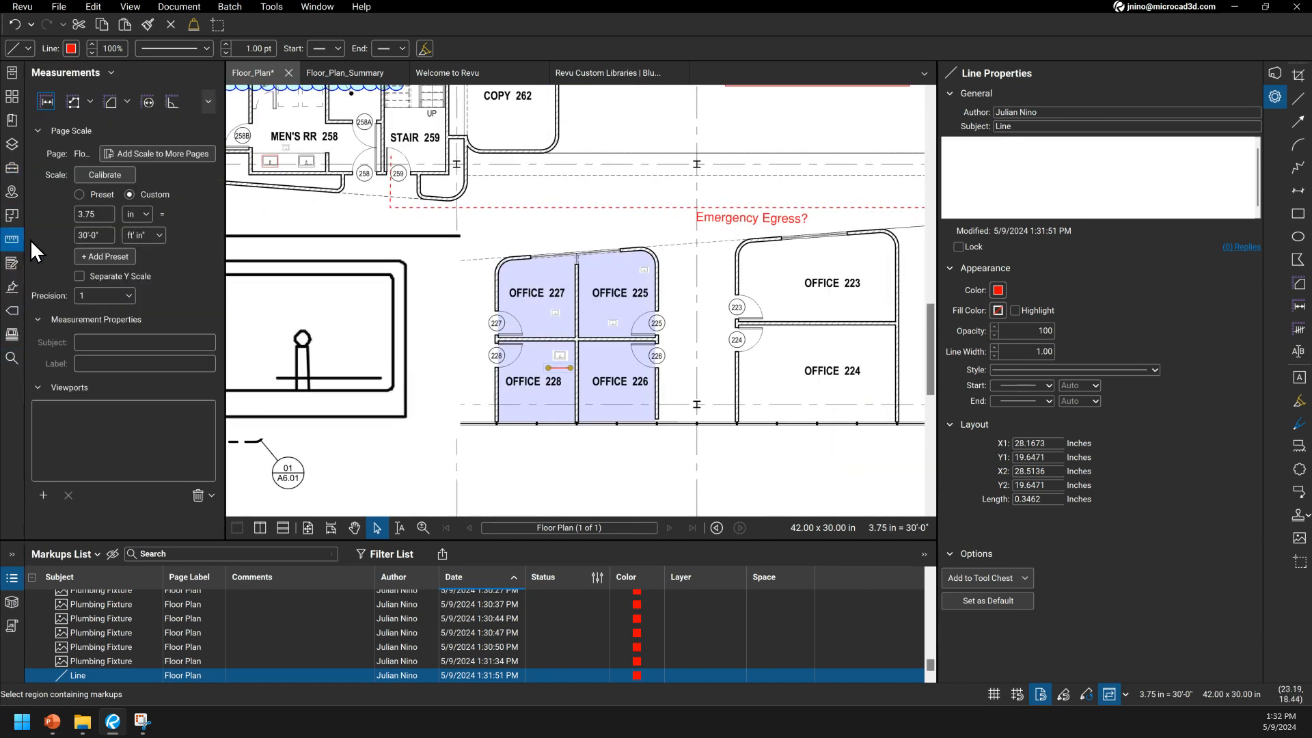
pyautogui.click(79, 194)
pyautogui.click(205, 214)
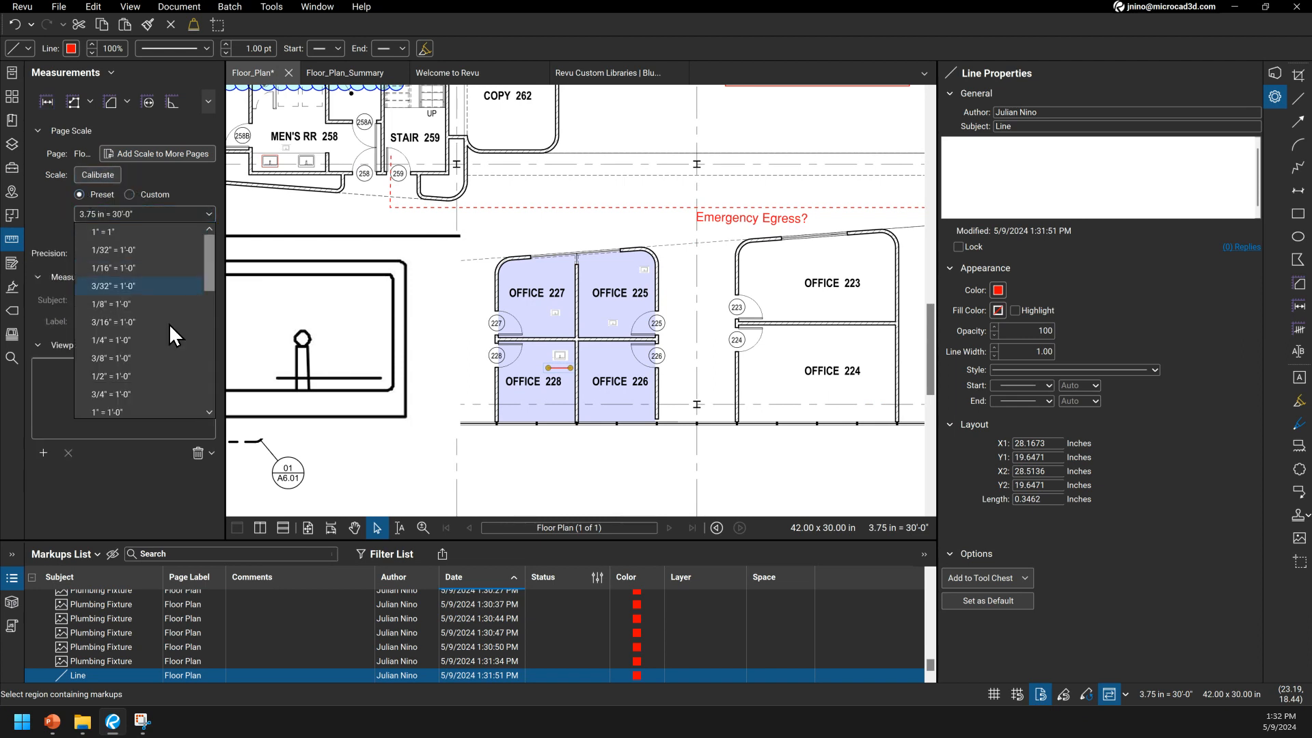
pyautogui.click(131, 338)
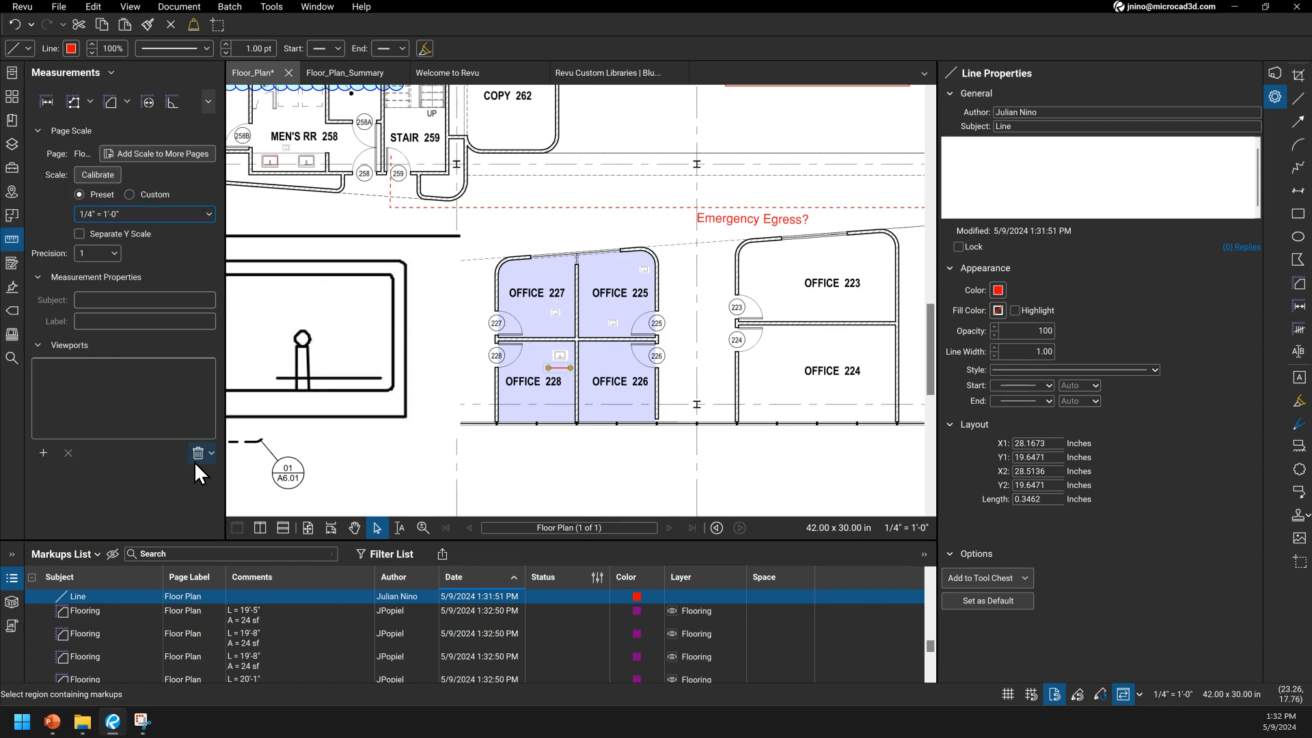
# Step: Shorten the red line from its left end and draw a rectangle about 0.21 by 0.12 inches below the Office 228 label
pyautogui.scroll(5, 527, 362)
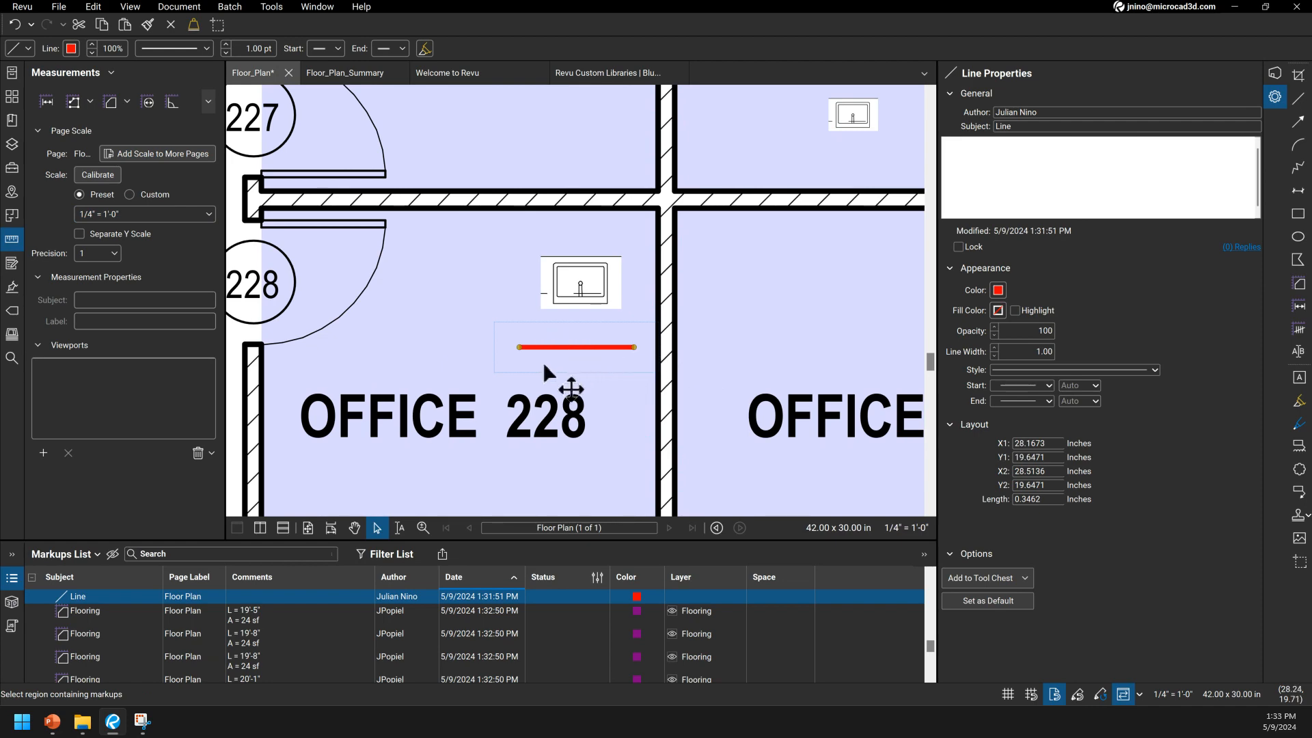
pyautogui.scroll(-3, 542, 362)
pyautogui.scroll(3, 543, 363)
pyautogui.moveTo(523, 350); pyautogui.dragTo(544, 350)
pyautogui.click(1298, 213)
pyautogui.moveTo(570, 435)
pyautogui.mouseDown()
pyautogui.moveTo(628, 487)
pyautogui.moveTo(628, 468)
pyautogui.moveTo(587, 448)
pyautogui.mouseUp()
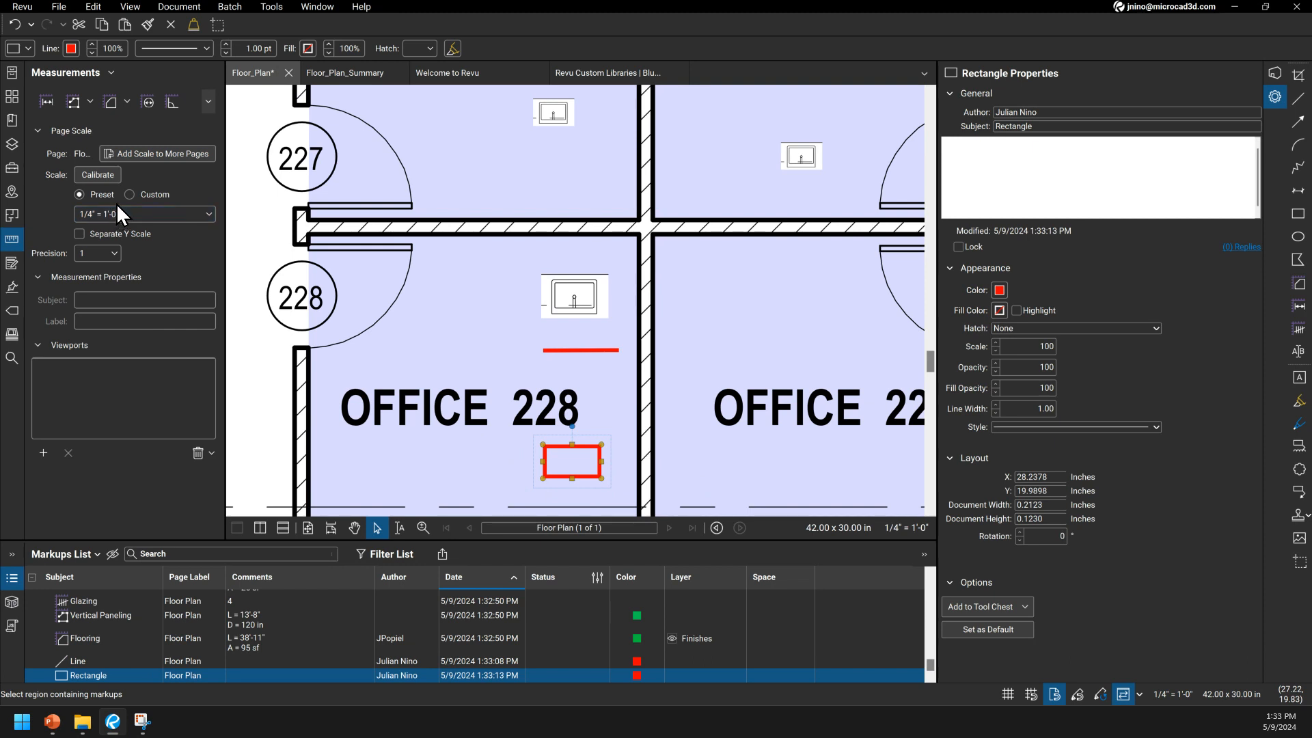
# Step: Show the Tool Chest and change the new rectangle's subject to Table
pyautogui.click(12, 167)
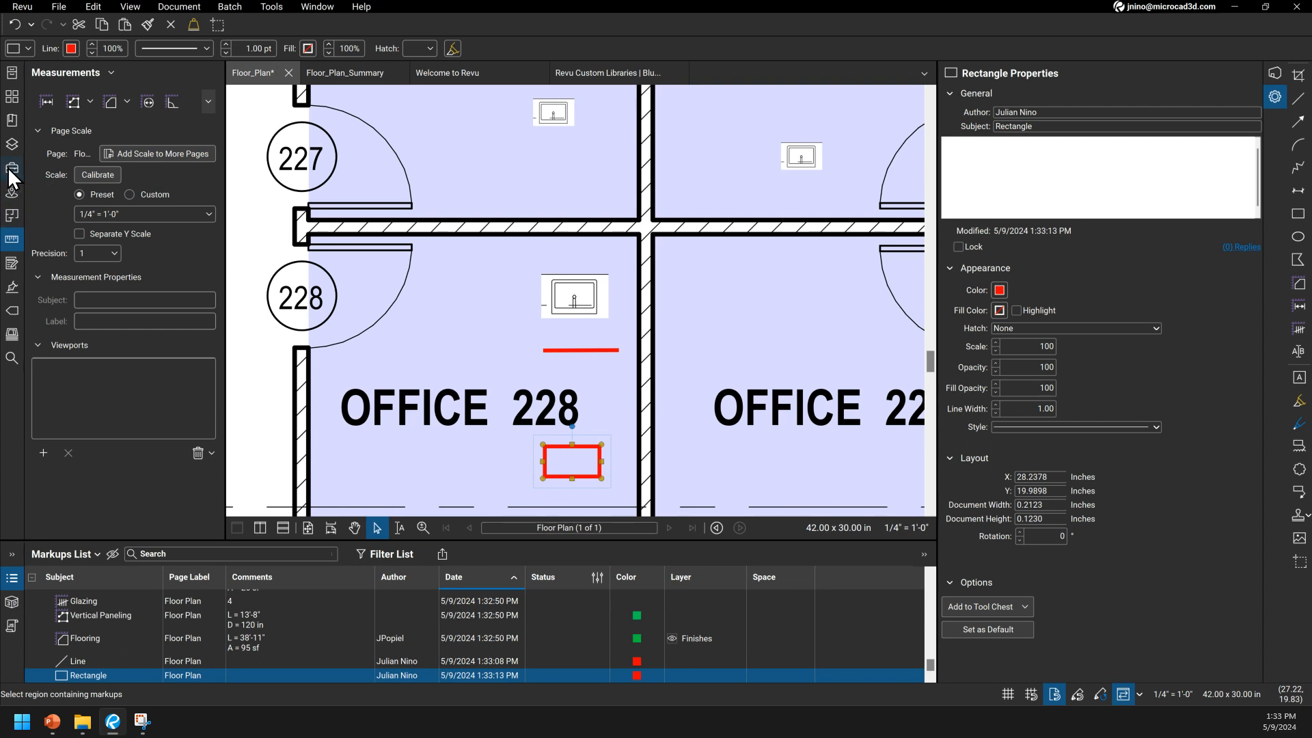
pyautogui.rightClick(562, 450)
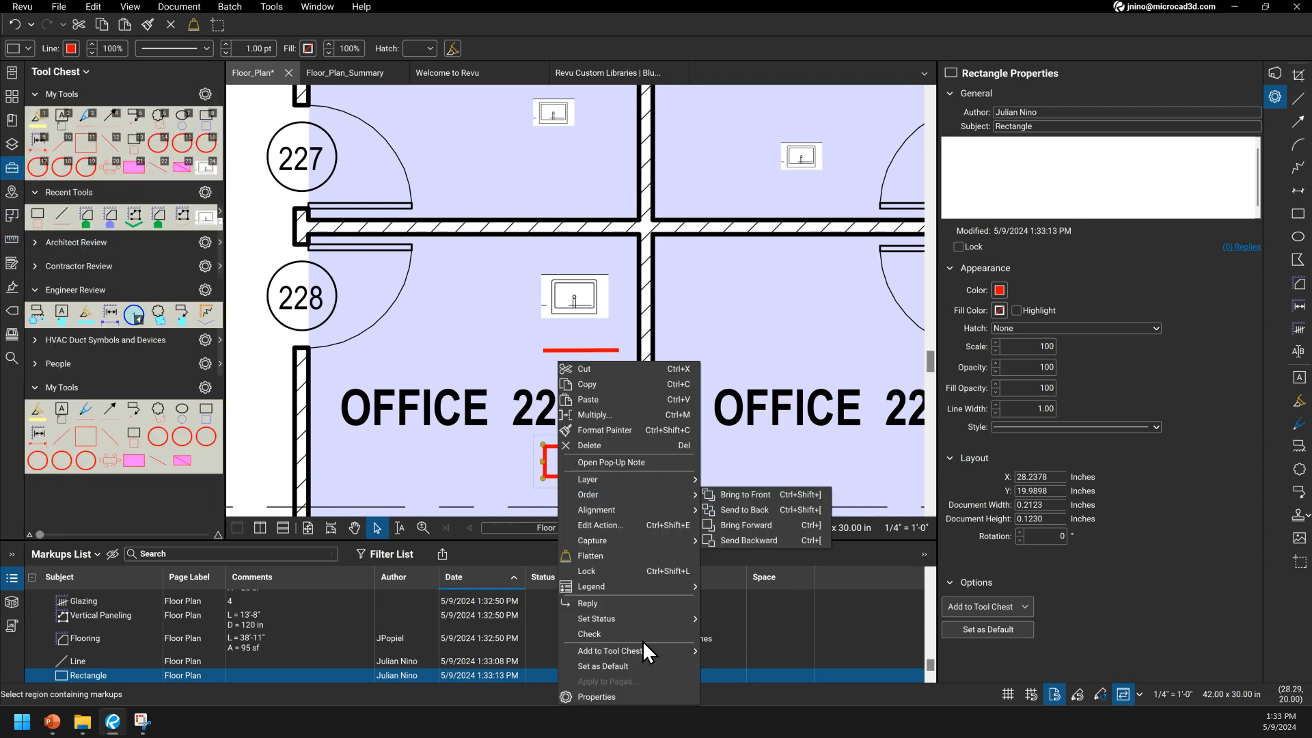
pyautogui.moveTo(646, 655)
pyautogui.click(547, 460)
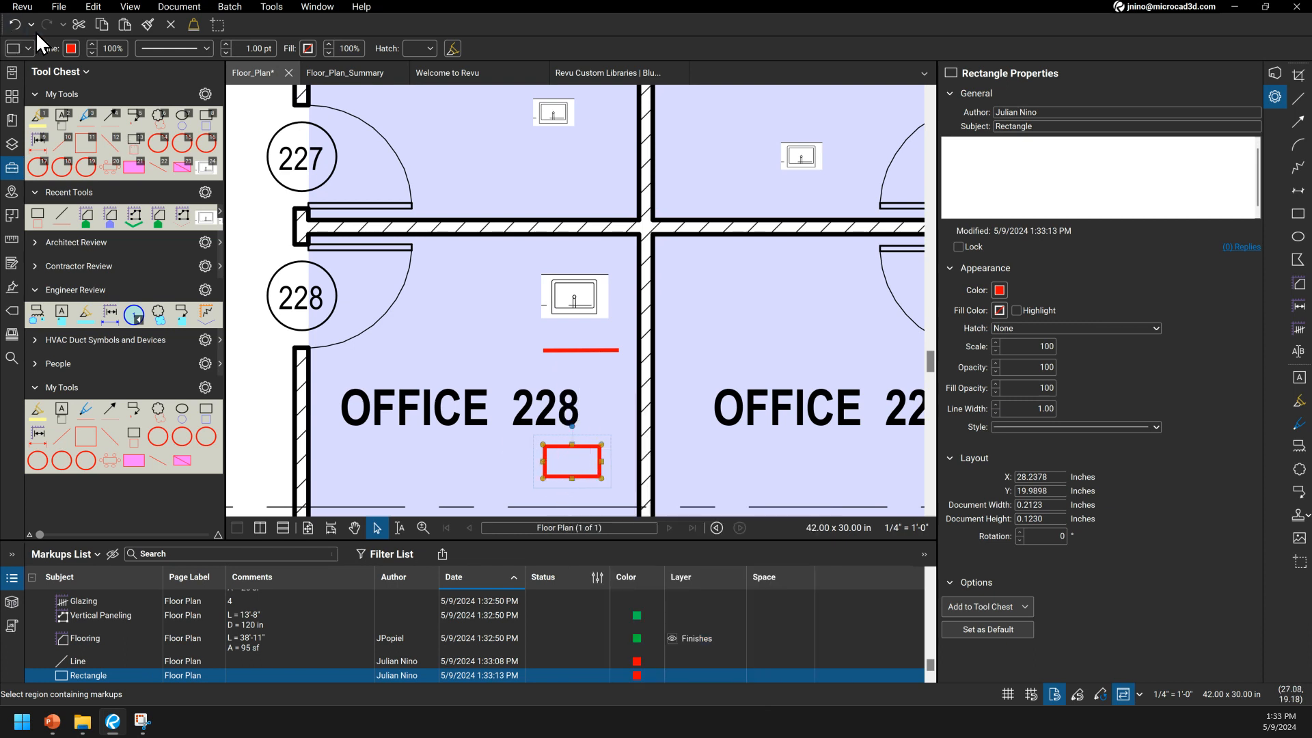
pyautogui.click(28, 48)
pyautogui.write('T')
pyautogui.press('capslock')
pyautogui.press('capslock')
pyautogui.write('able')
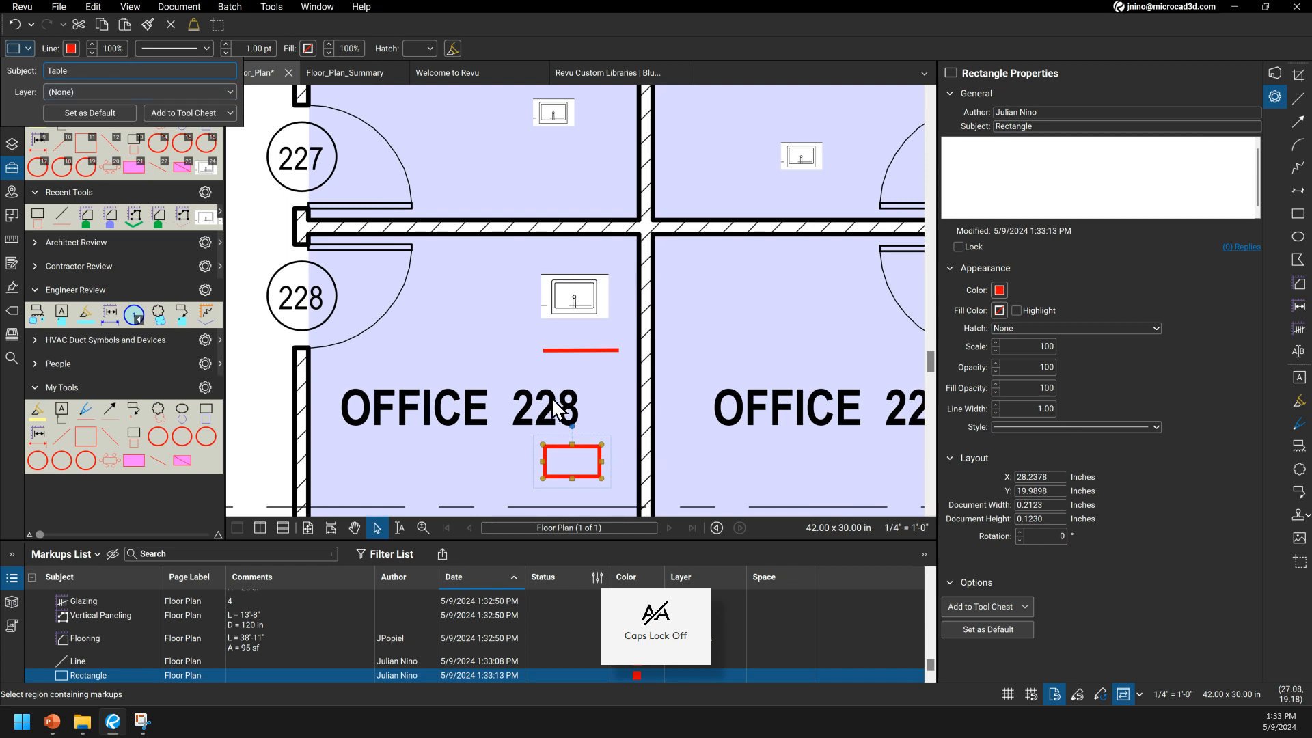
# Step: Add the Table rectangle to the My Tools set of the Tool Chest
pyautogui.rightClick(560, 440)
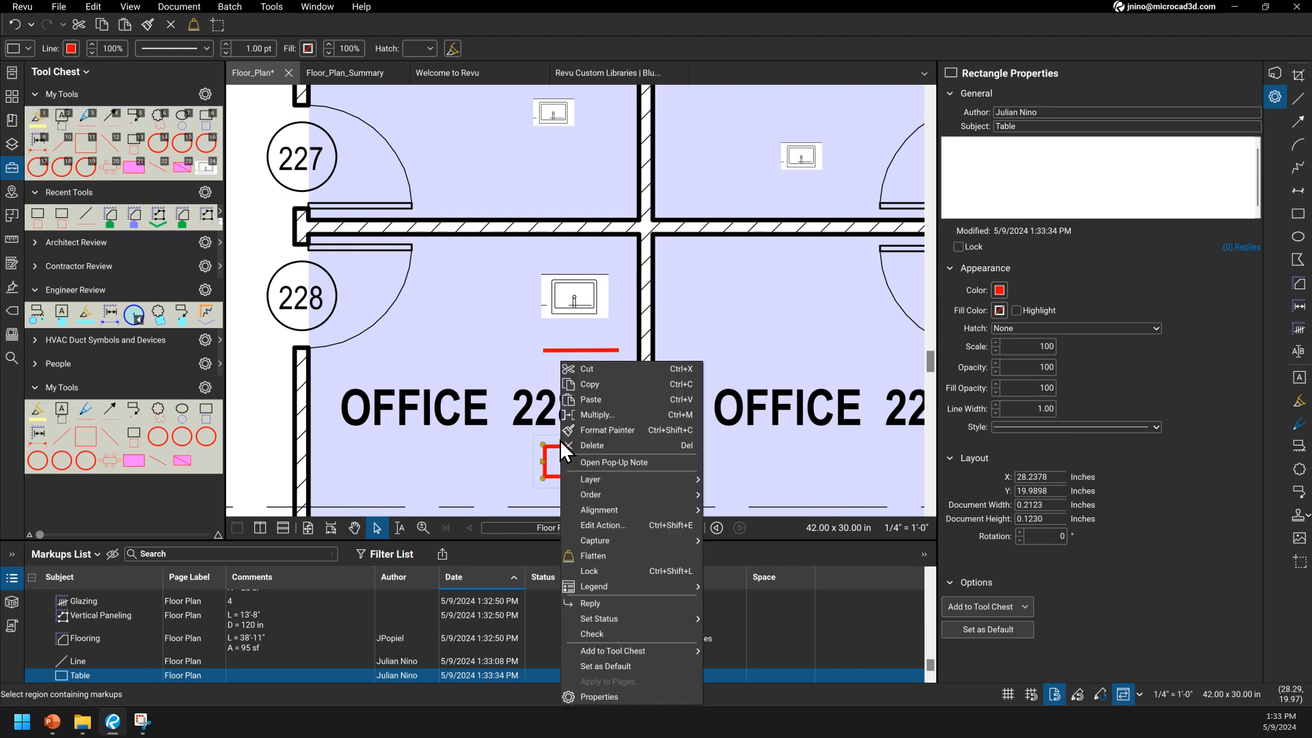
pyautogui.click(496, 462)
pyautogui.click(574, 474)
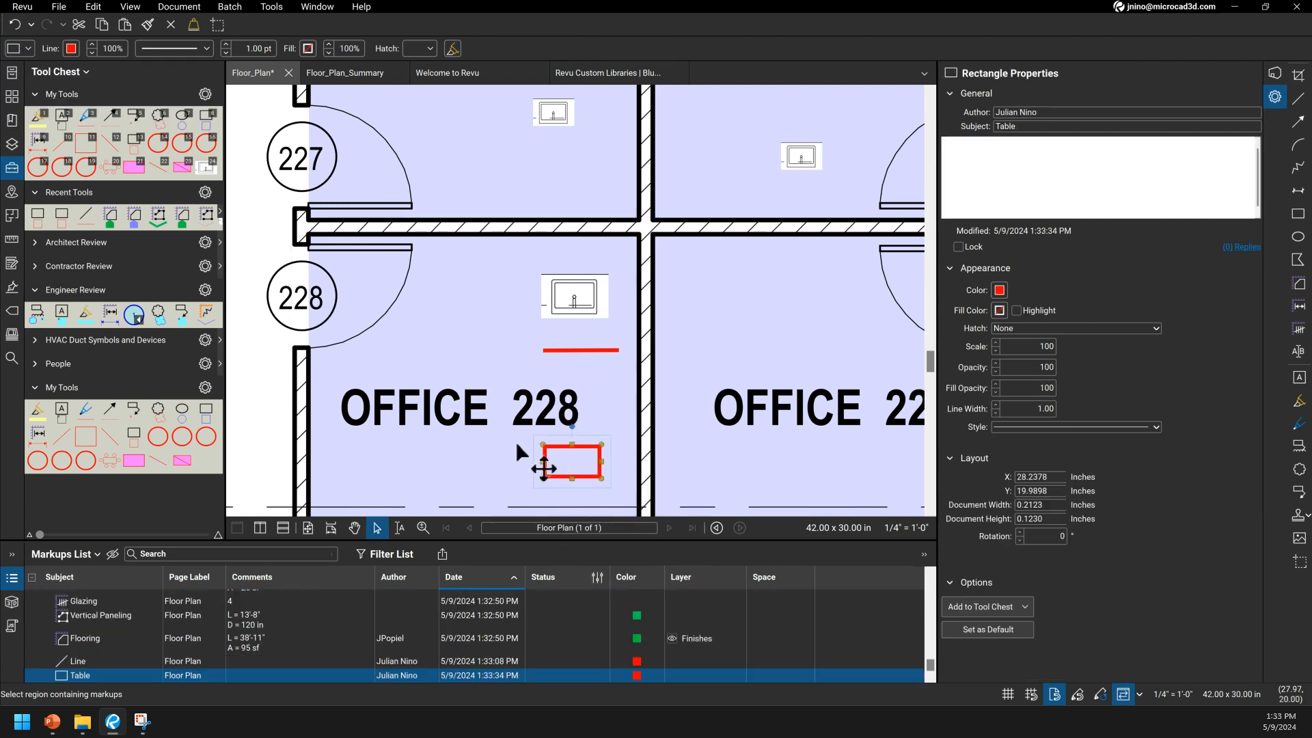
pyautogui.rightClick(557, 450)
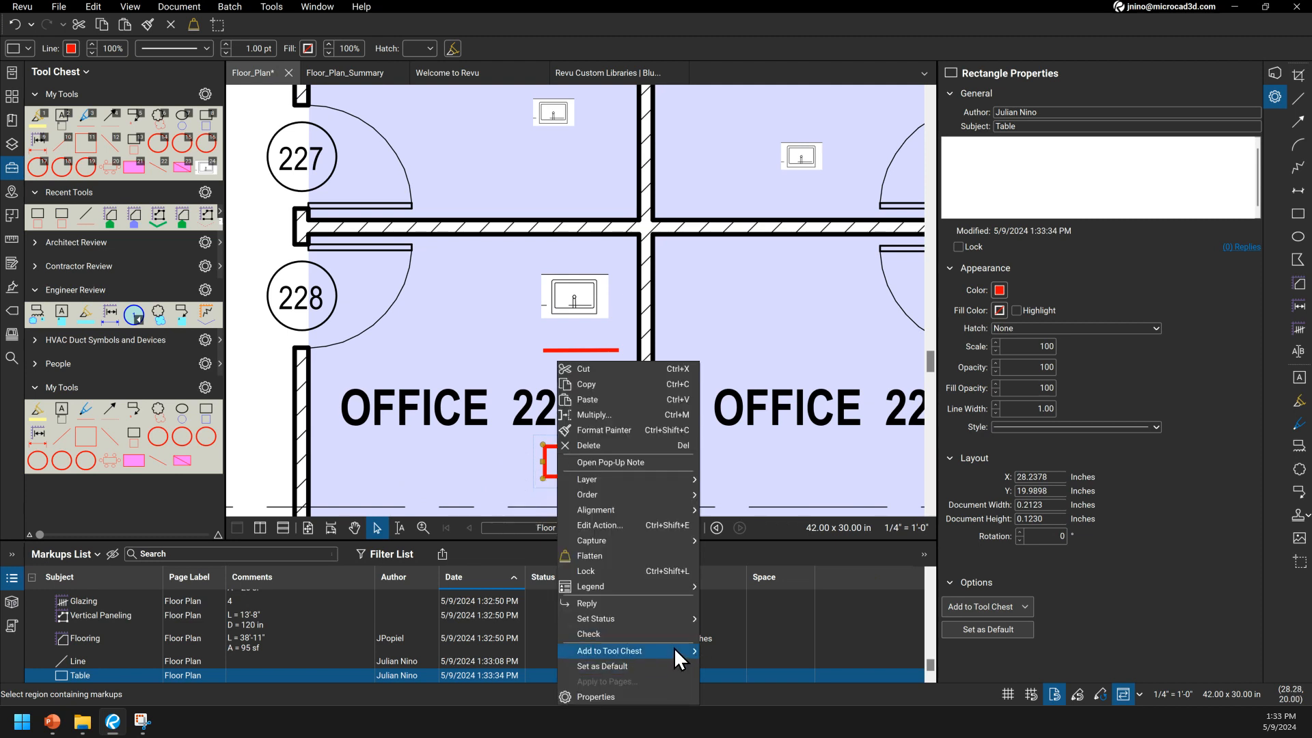
pyautogui.moveTo(674, 649)
pyautogui.click(734, 609)
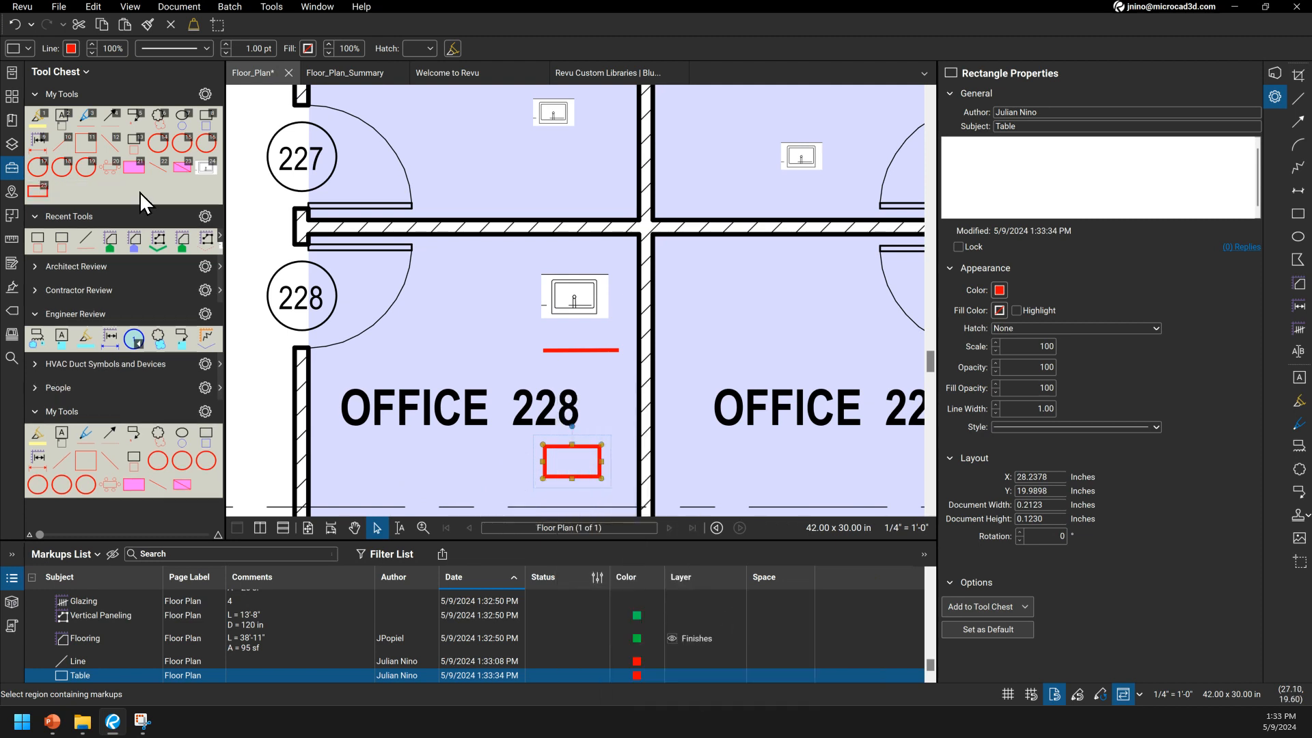
# Step: Place two copies of the saved Table tool, one in Office 227 and one in Office 226
pyautogui.click(37, 191)
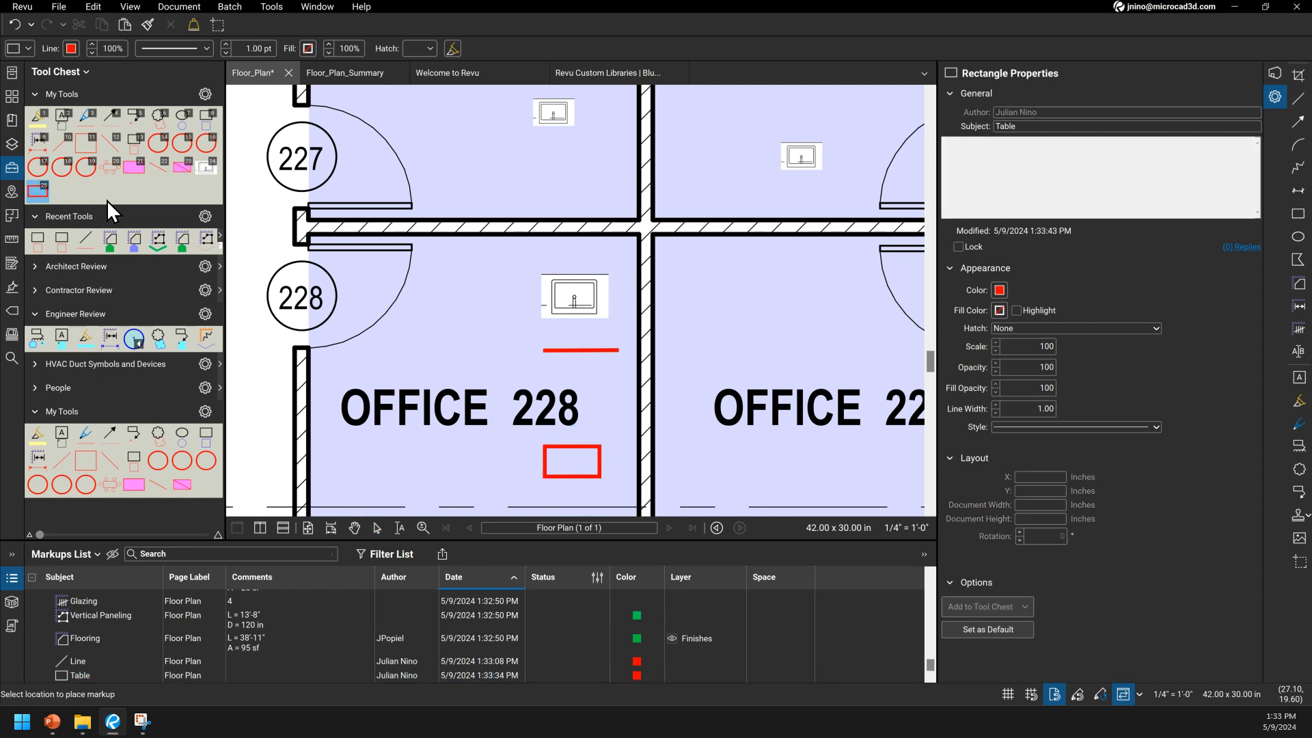
pyautogui.click(531, 200)
pyautogui.click(37, 191)
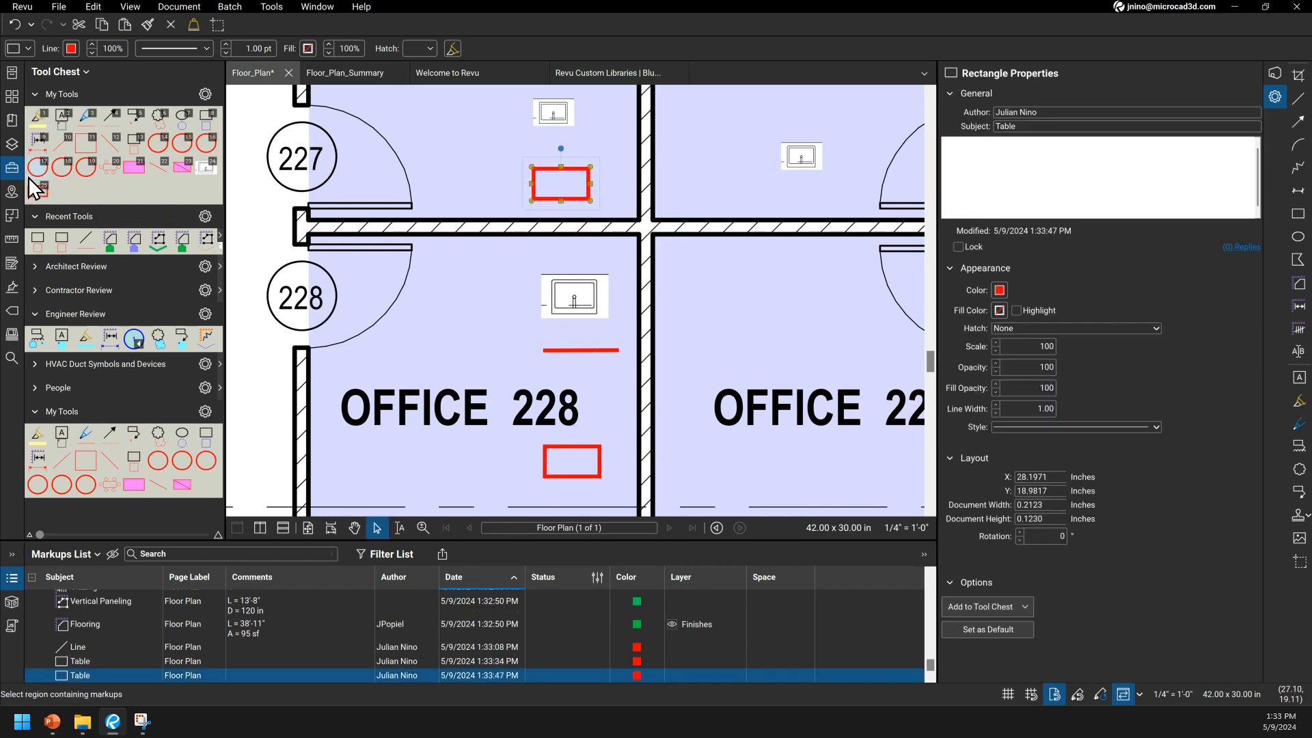
pyautogui.click(749, 303)
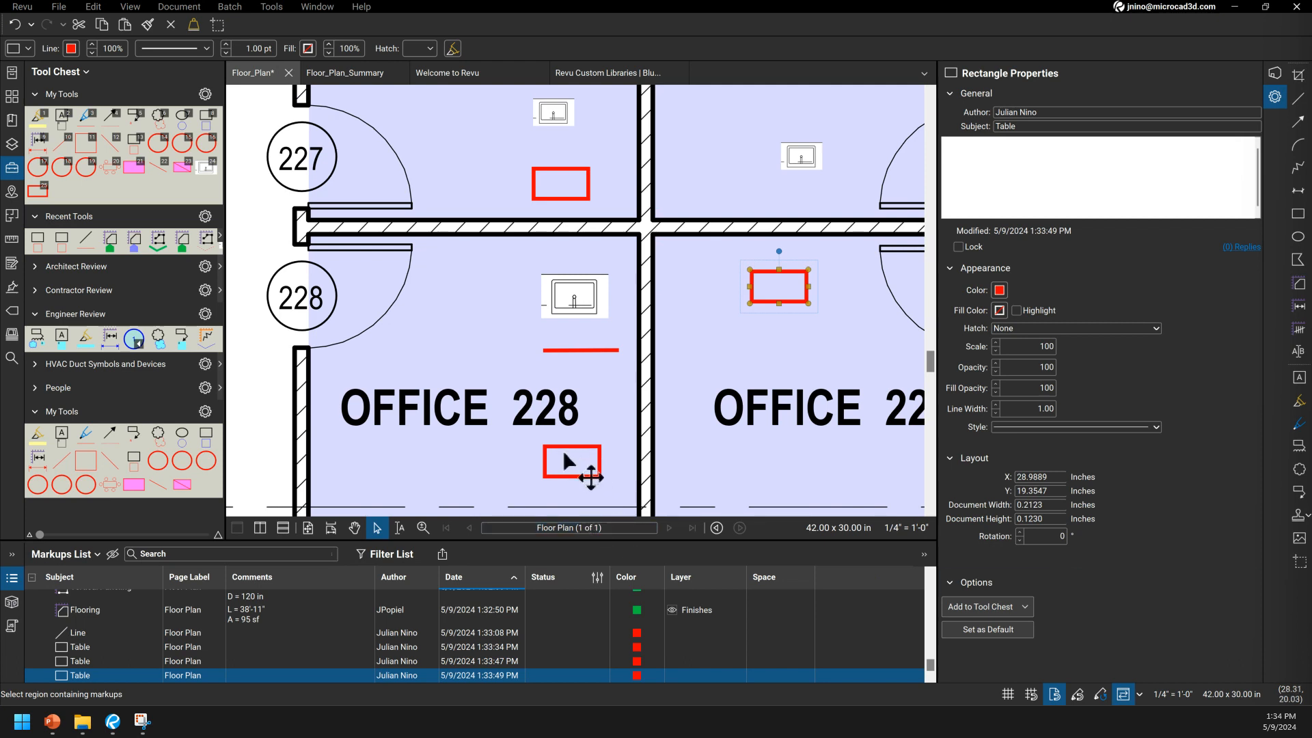
pyautogui.press('ctrl')
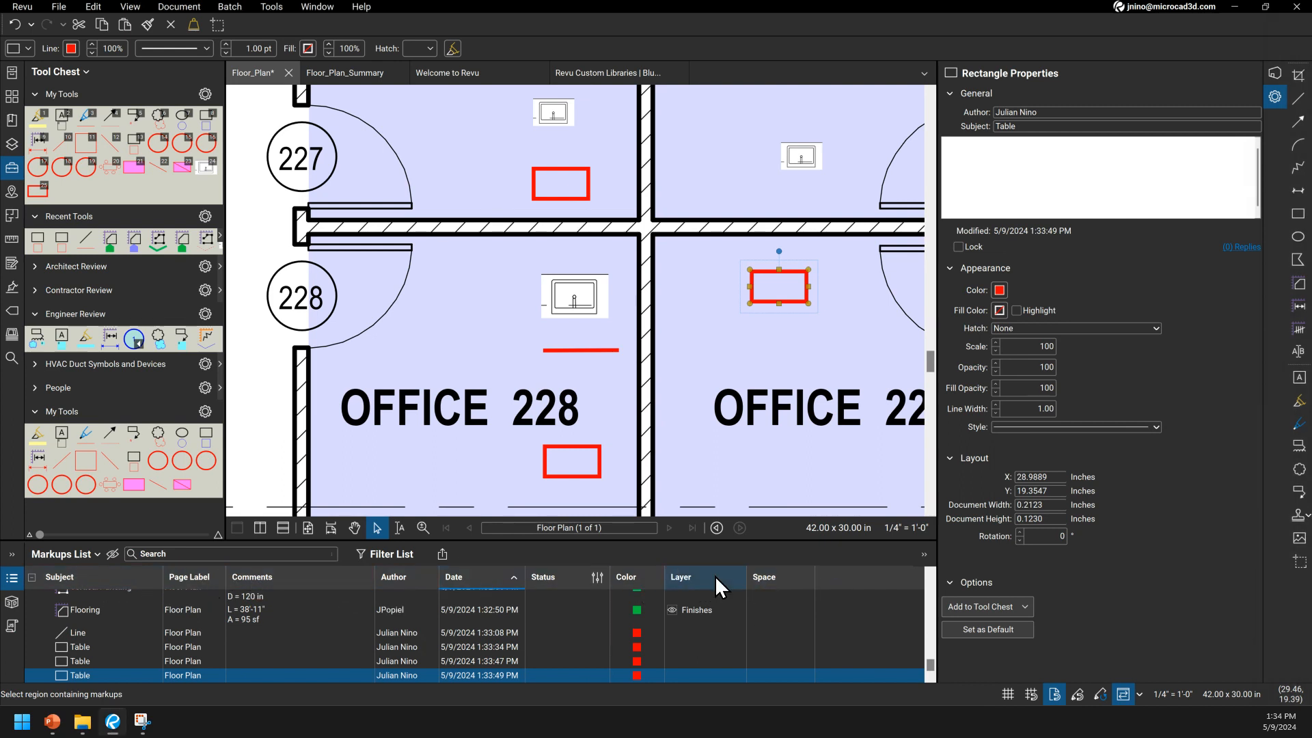
# Step: Hide the markup properties and sort the Markups List by each displayed column in turn, finishing with Subject
pyautogui.click(1274, 96)
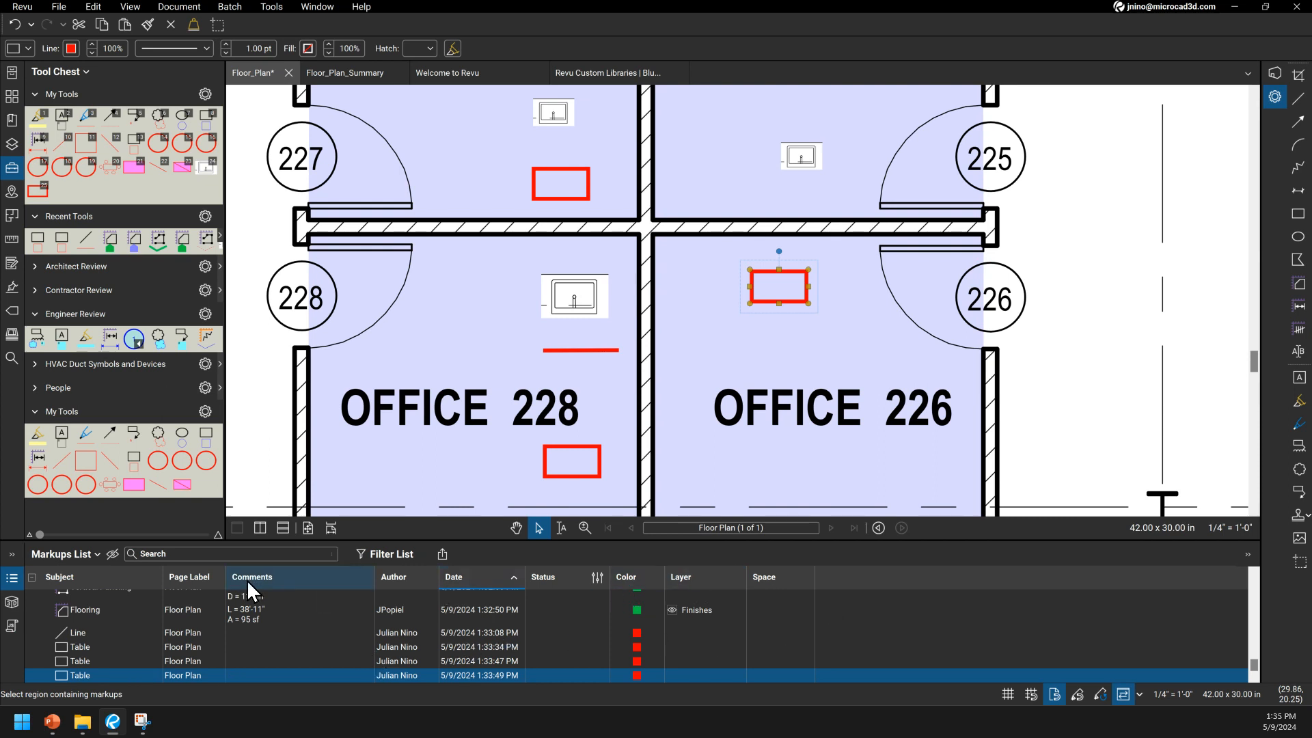
pyautogui.click(51, 574)
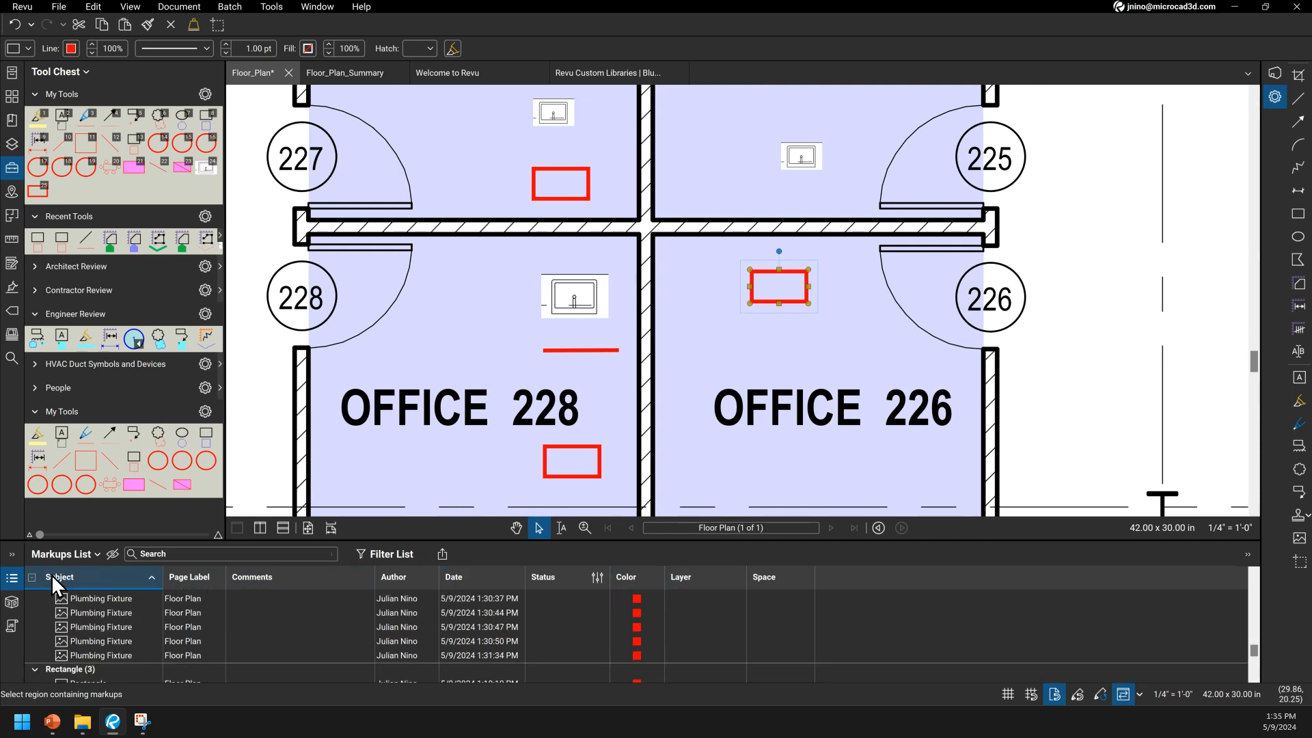
pyautogui.click(52, 574)
pyautogui.click(182, 580)
pyautogui.click(289, 585)
pyautogui.click(425, 576)
pyautogui.click(470, 580)
pyautogui.click(563, 576)
pyautogui.click(638, 575)
pyautogui.click(727, 577)
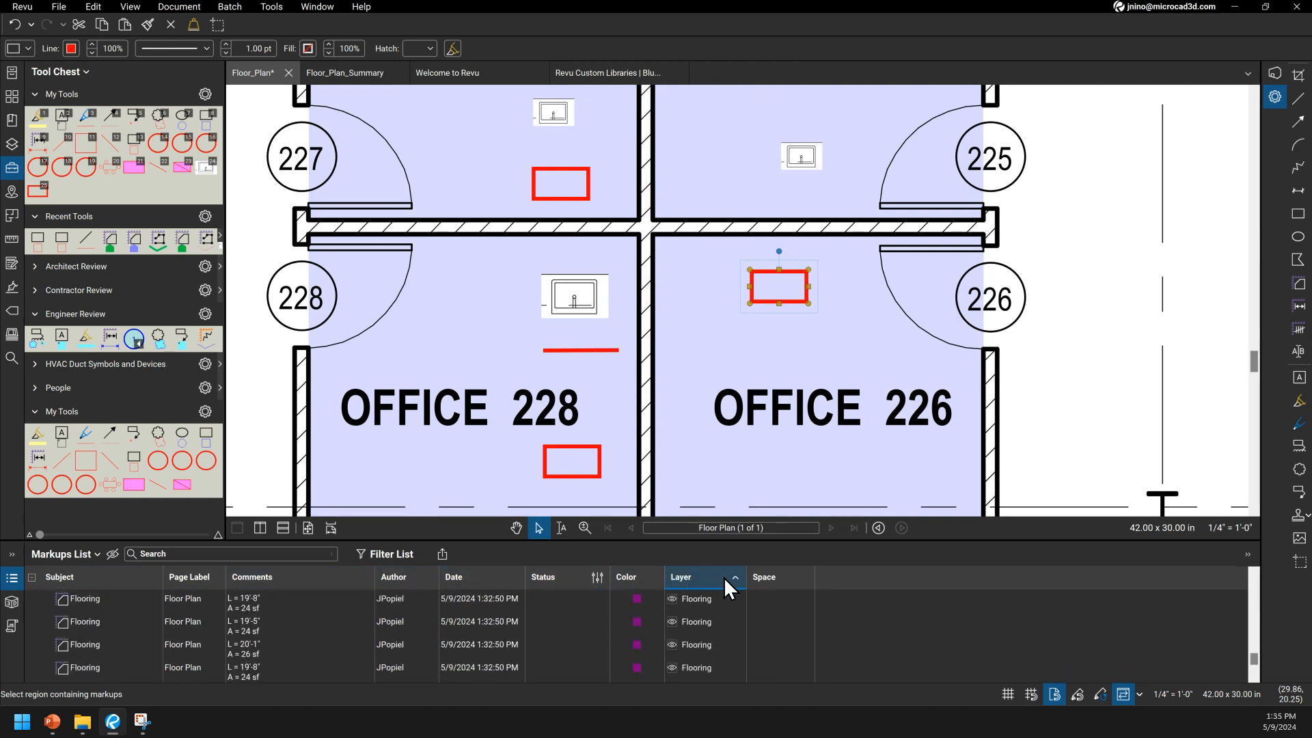
pyautogui.click(759, 577)
pyautogui.click(101, 576)
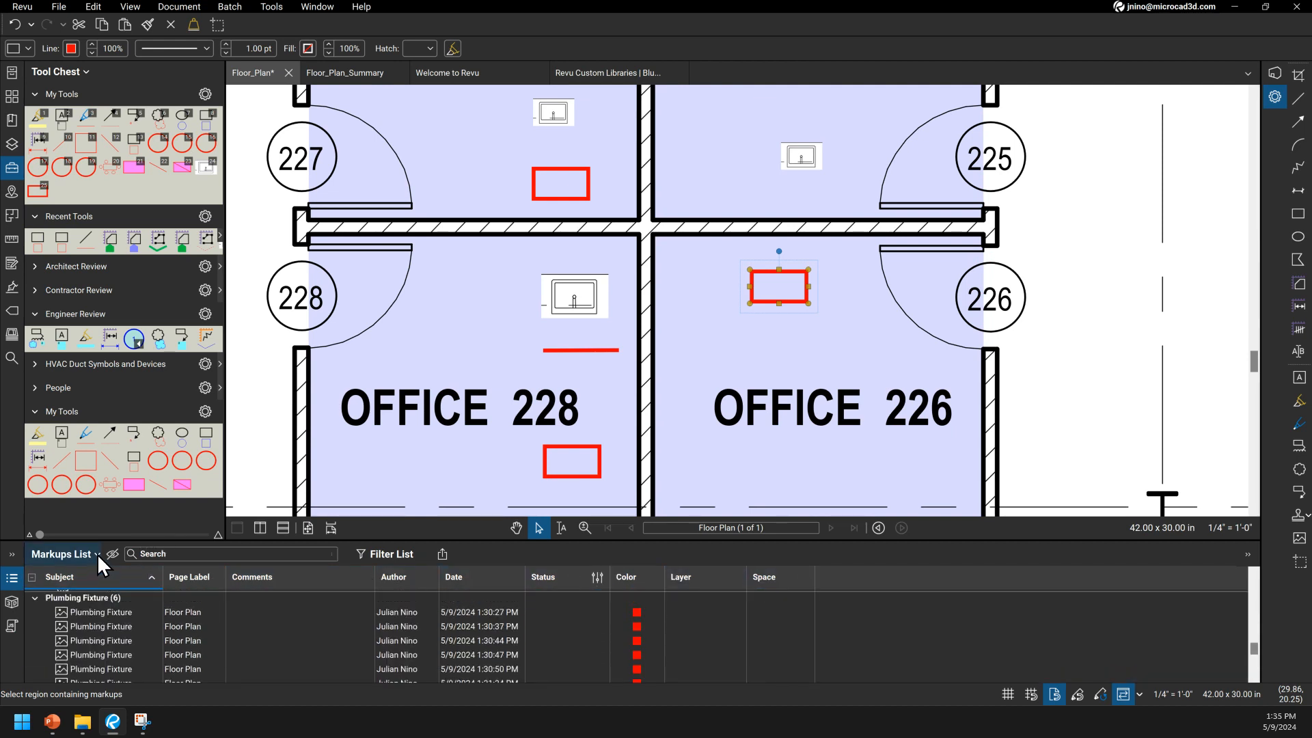
# Step: Show the columns available for the Markups List and leave the selection as it is
pyautogui.click(97, 554)
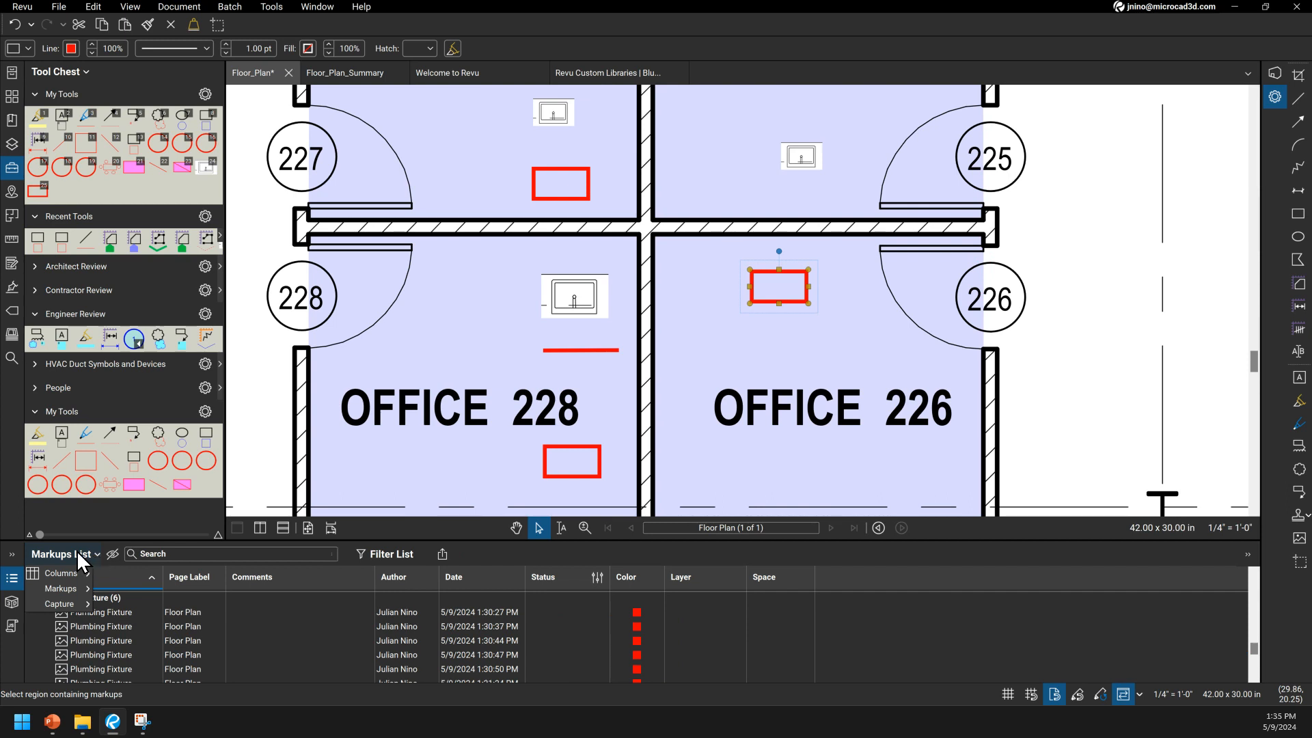
pyautogui.moveTo(72, 574)
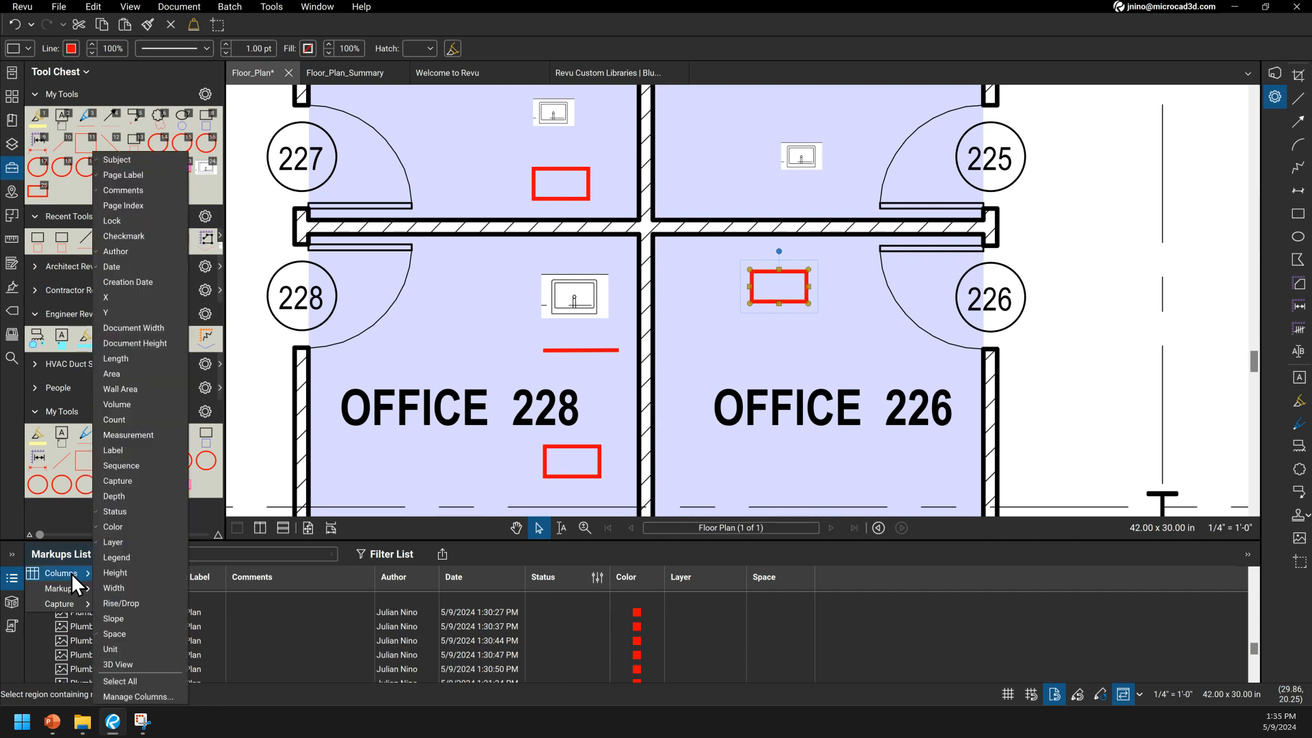
pyautogui.click(203, 571)
pyautogui.press('ctrl')
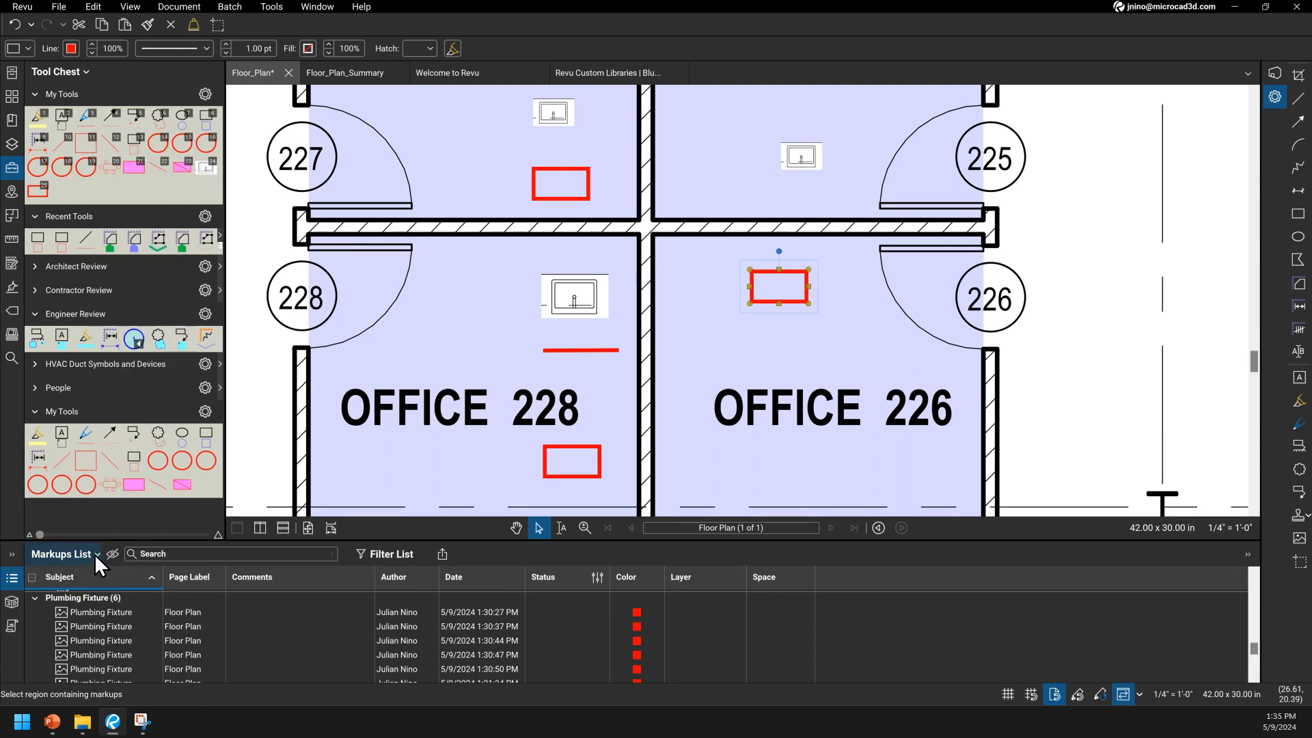
# Step: Open the column management settings of the Markups List and look through the column display order
pyautogui.click(96, 553)
pyautogui.moveTo(81, 572)
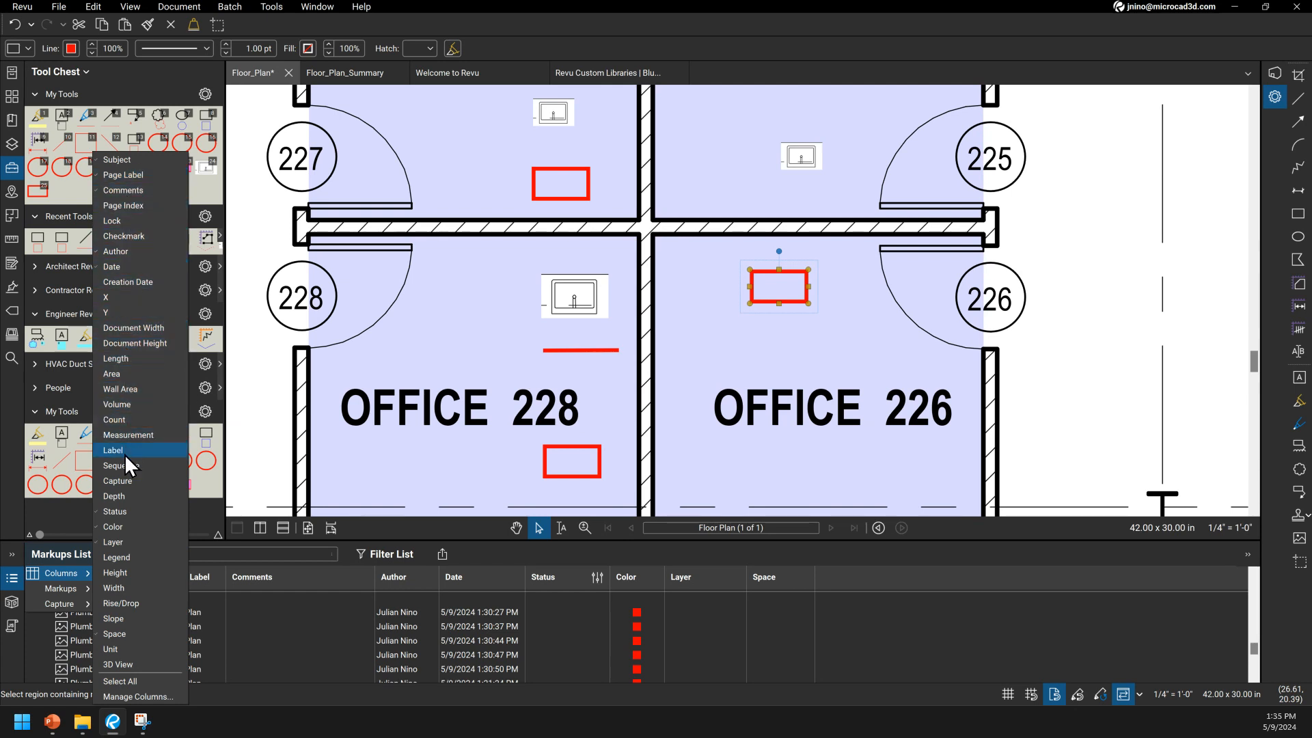
pyautogui.click(141, 696)
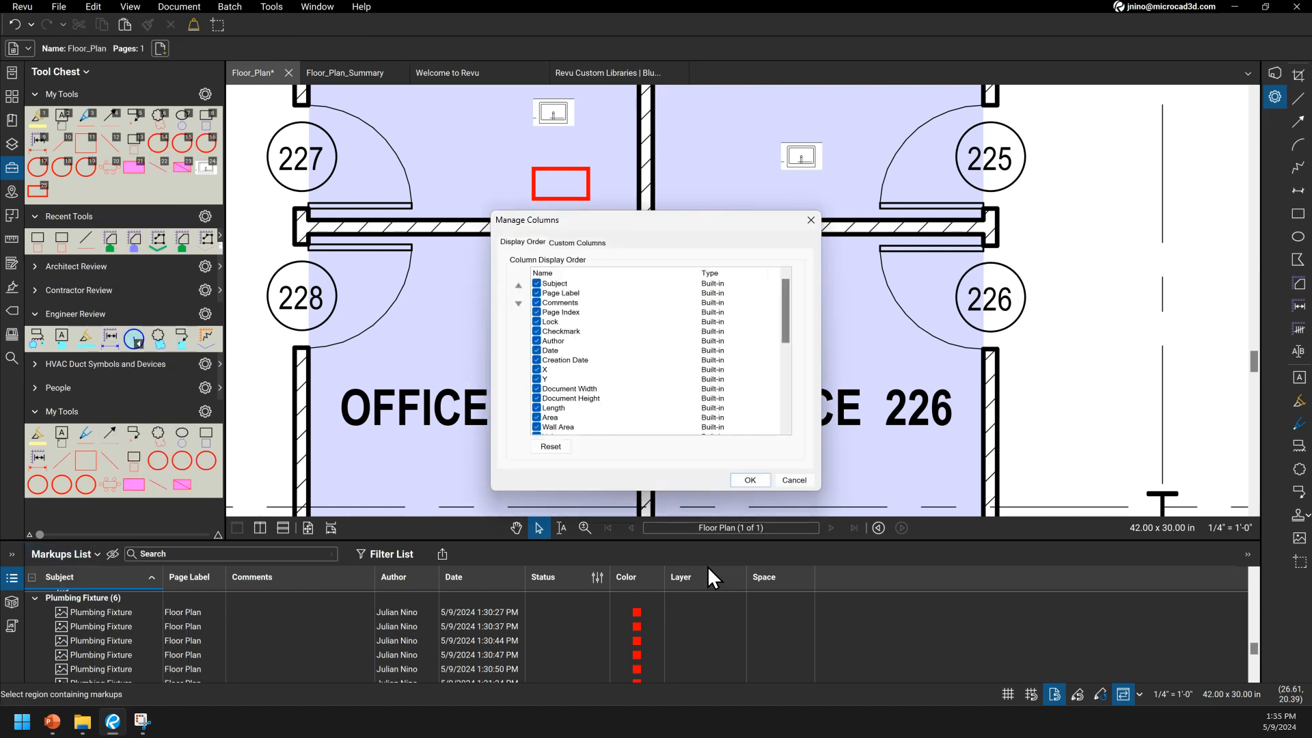
pyautogui.moveTo(790, 298)
pyautogui.mouseDown()
pyautogui.moveTo(786, 395)
pyautogui.moveTo(797, 301)
pyautogui.mouseUp()
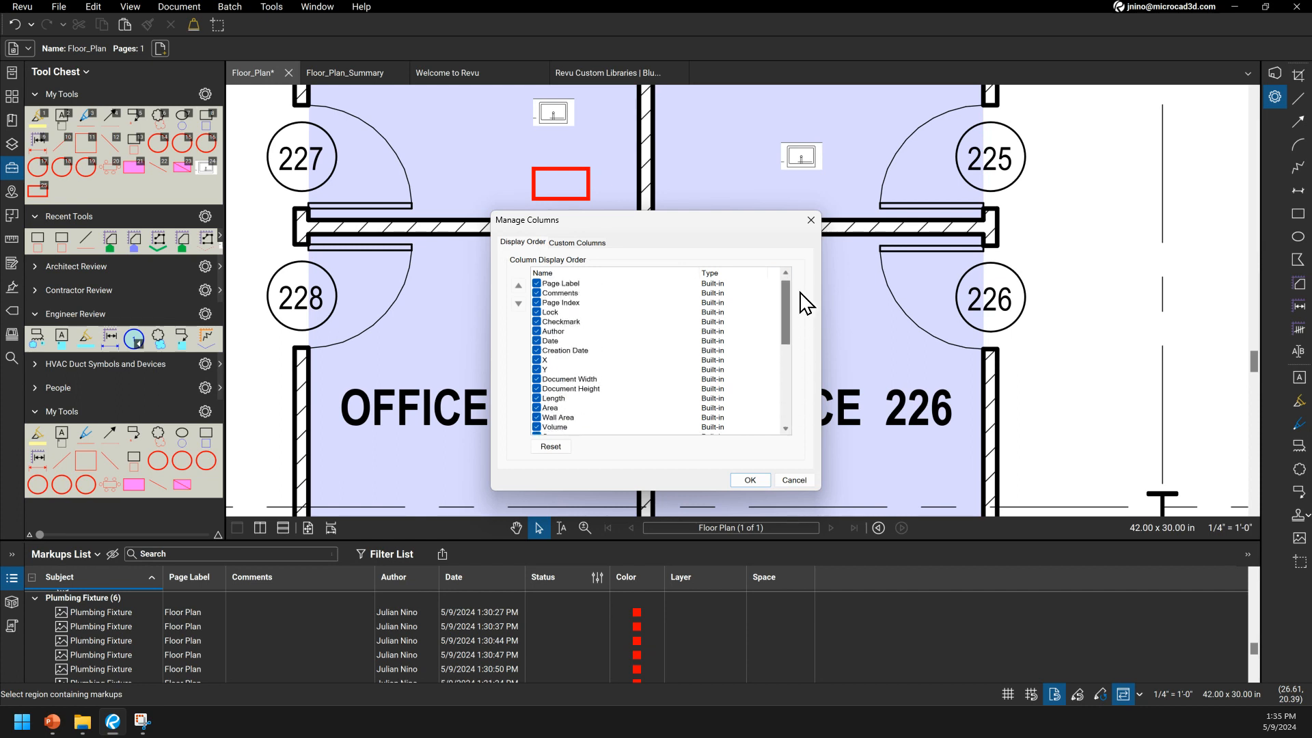
# Step: Add a custom column named Reviewer and set its type to Choice
pyautogui.click(587, 244)
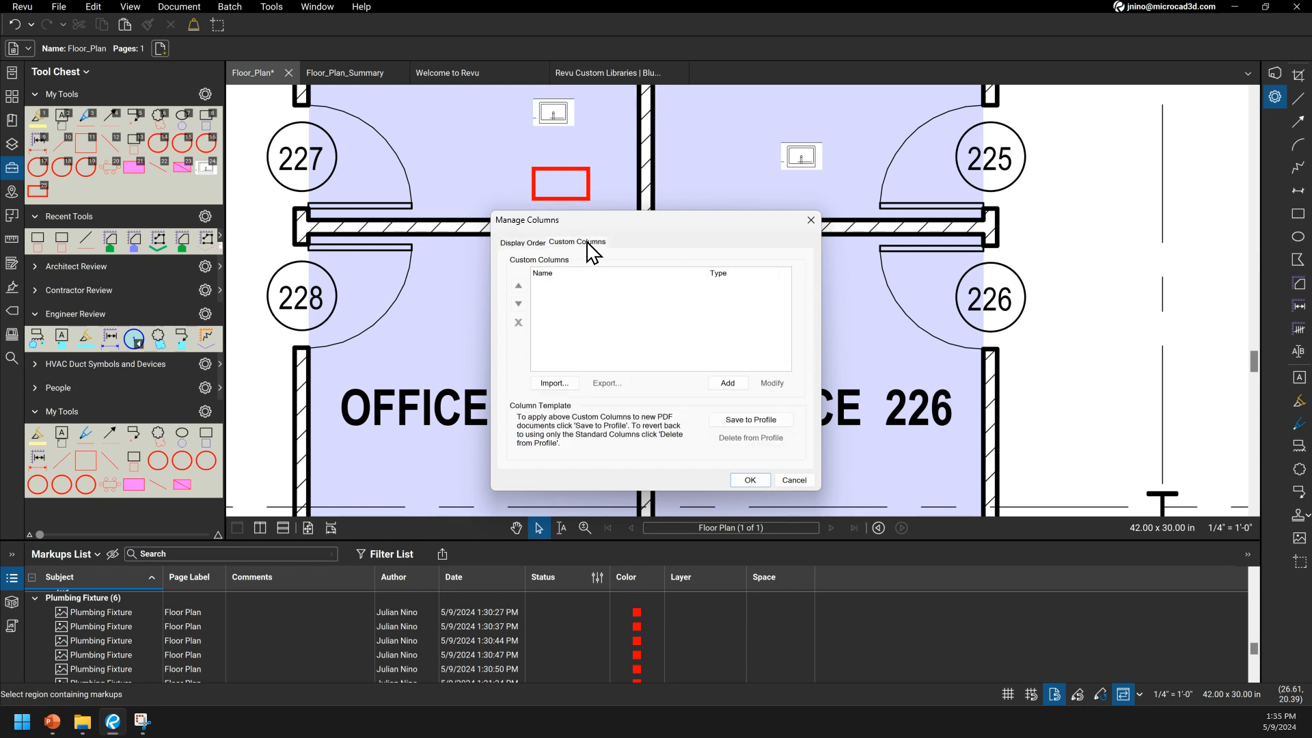
pyautogui.press('ctrl')
pyautogui.click(723, 383)
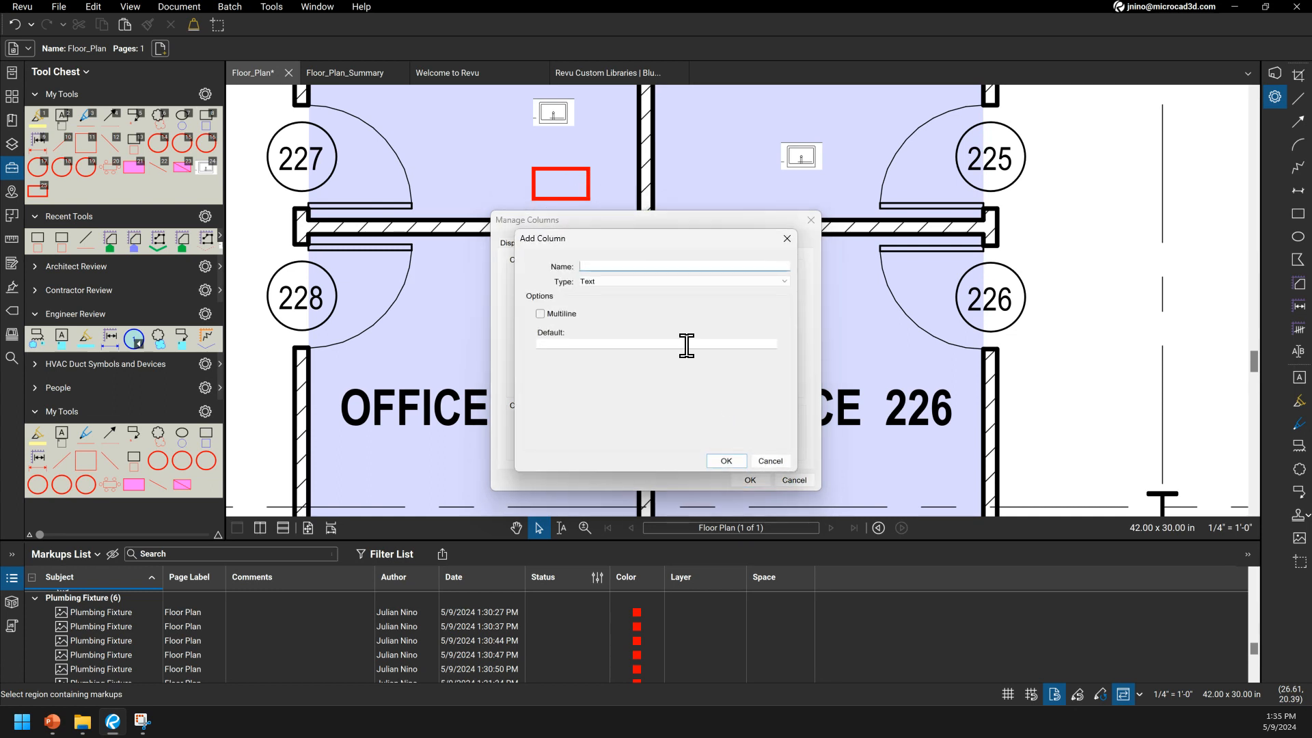
pyautogui.press('capslock')
pyautogui.write('R')
pyautogui.press('capslock')
pyautogui.write('e')
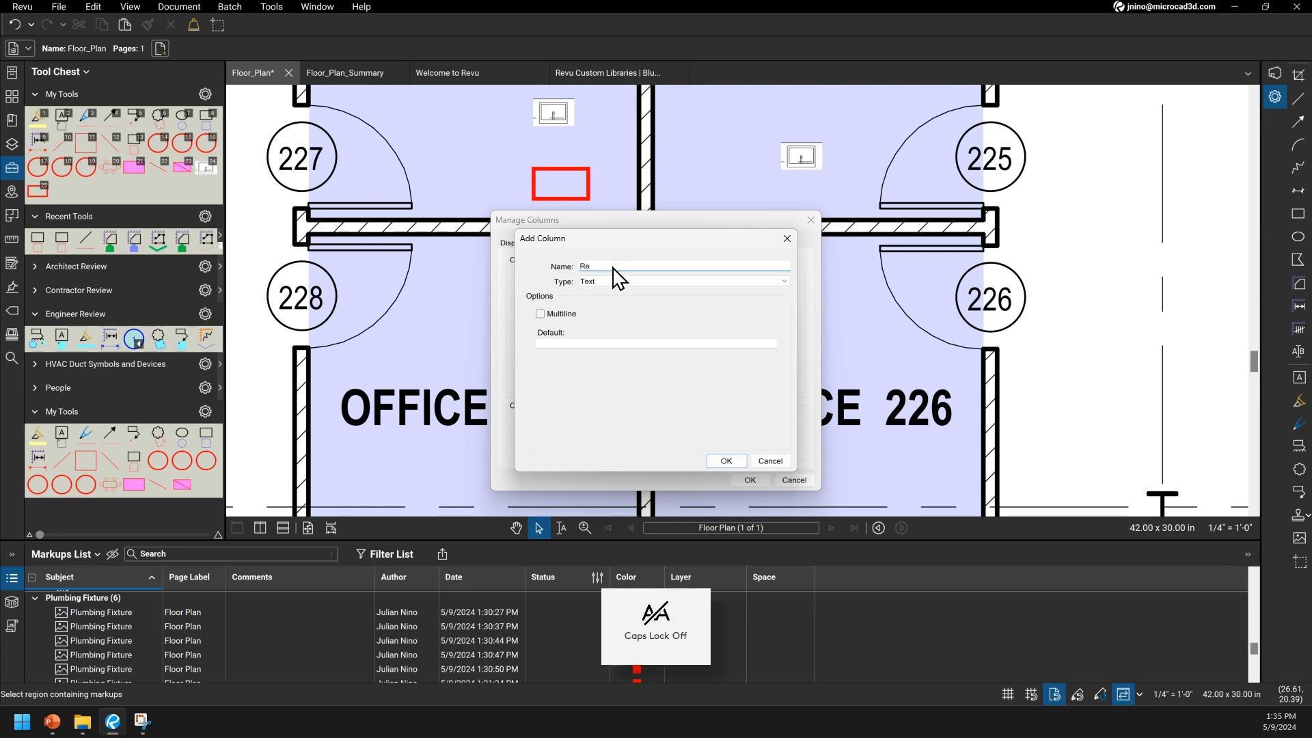
pyautogui.write('viewer')
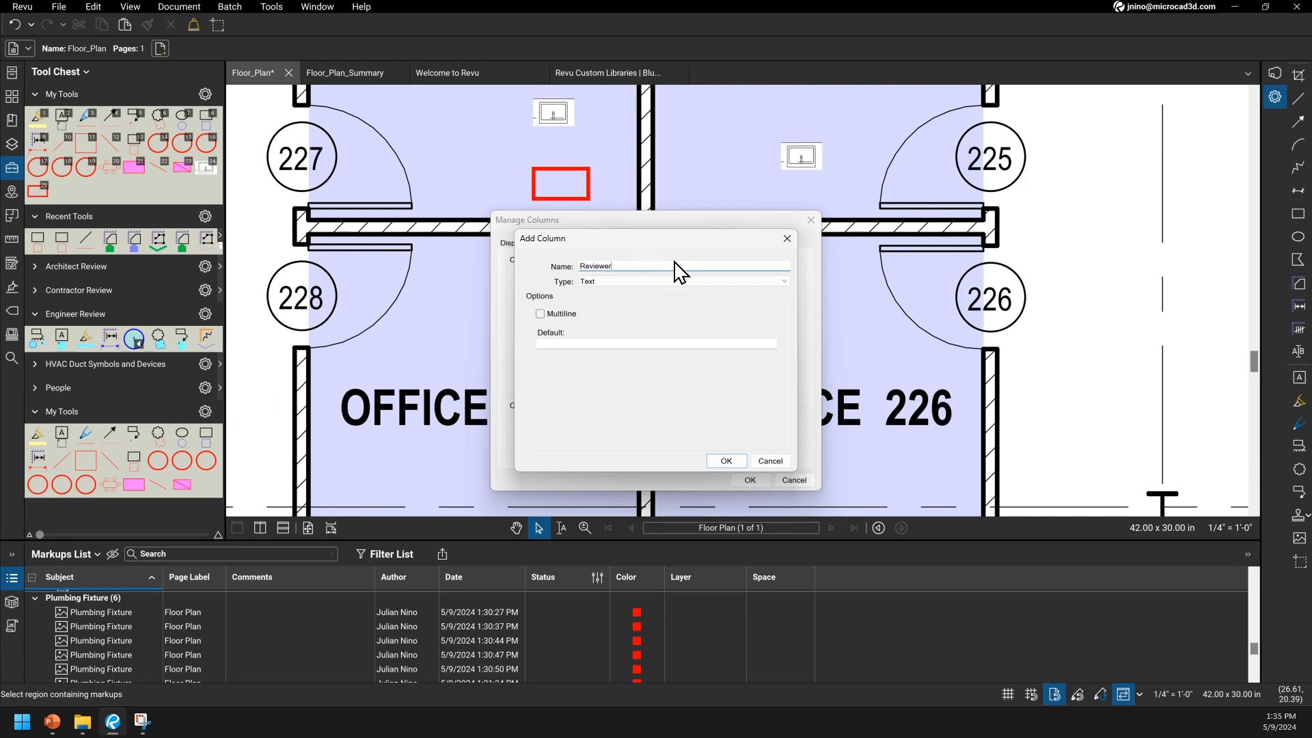
pyautogui.click(780, 282)
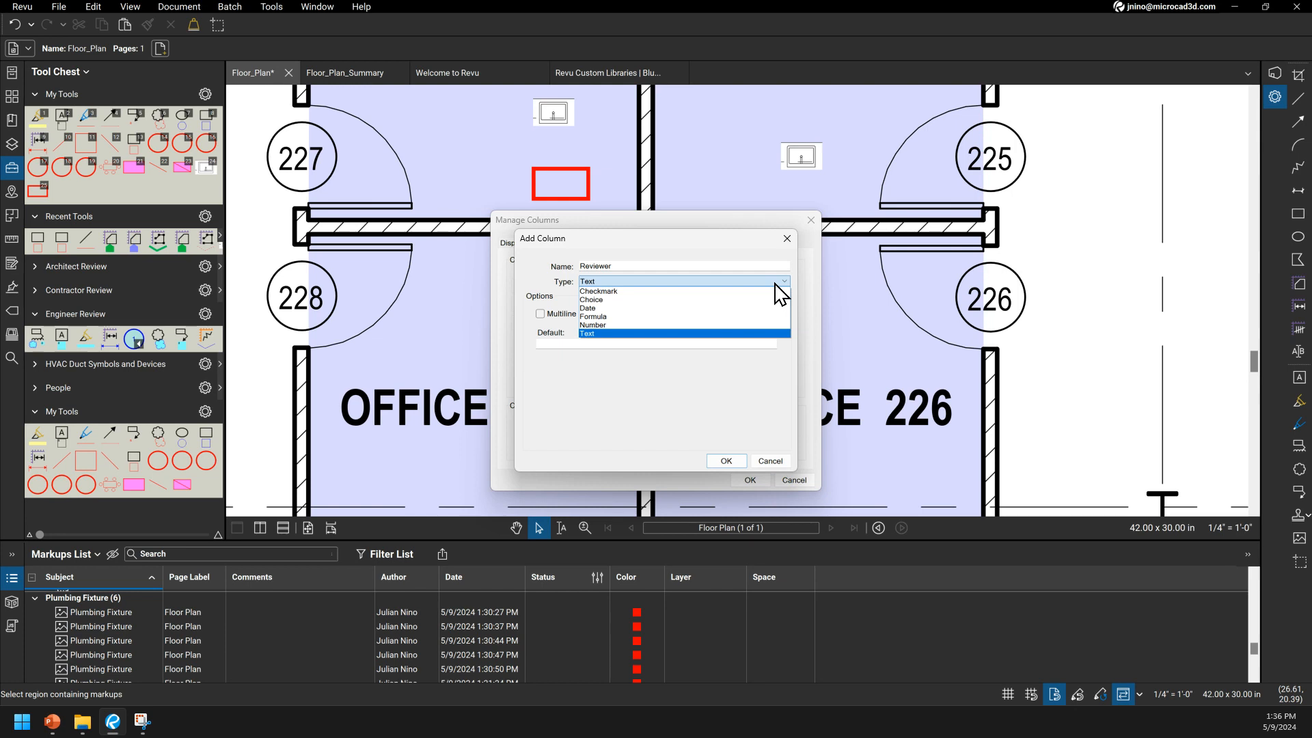
pyautogui.click(673, 300)
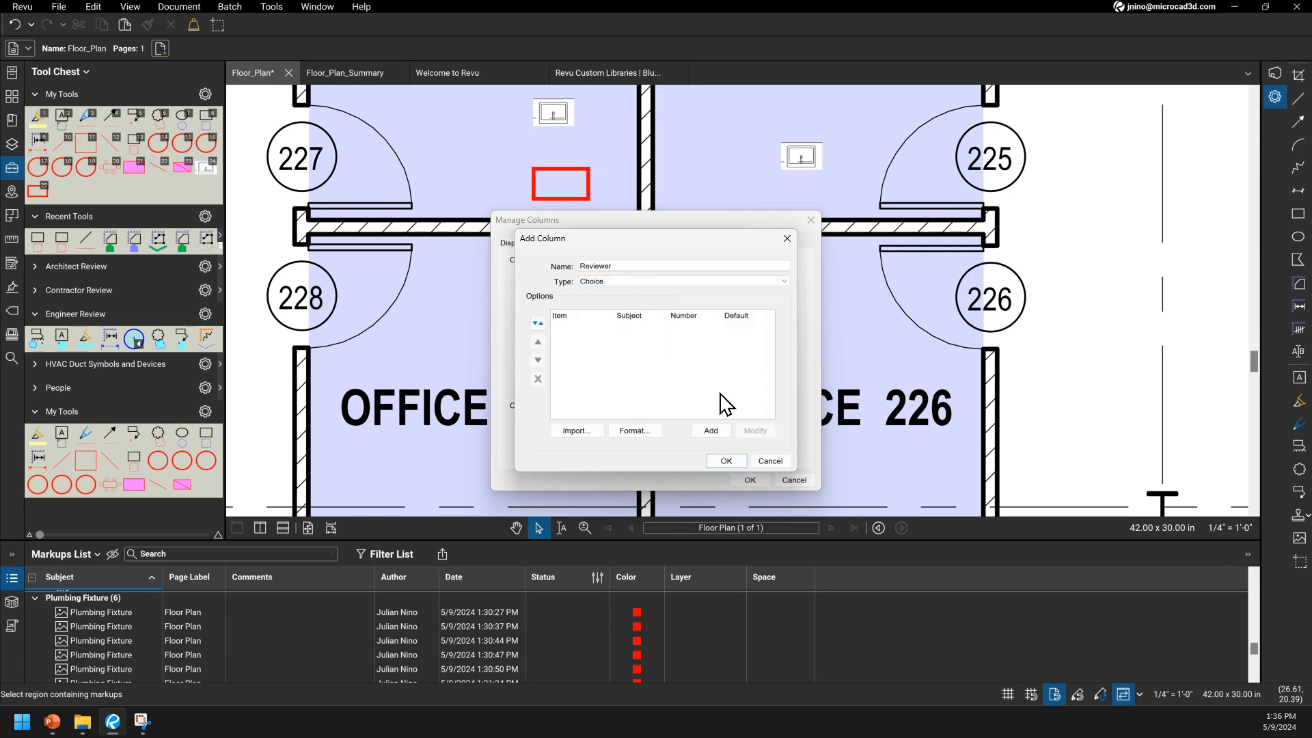
# Step: Add a choice entry with a reviewer's first name as its subject and save the Reviewer column to the Markups List
pyautogui.click(711, 432)
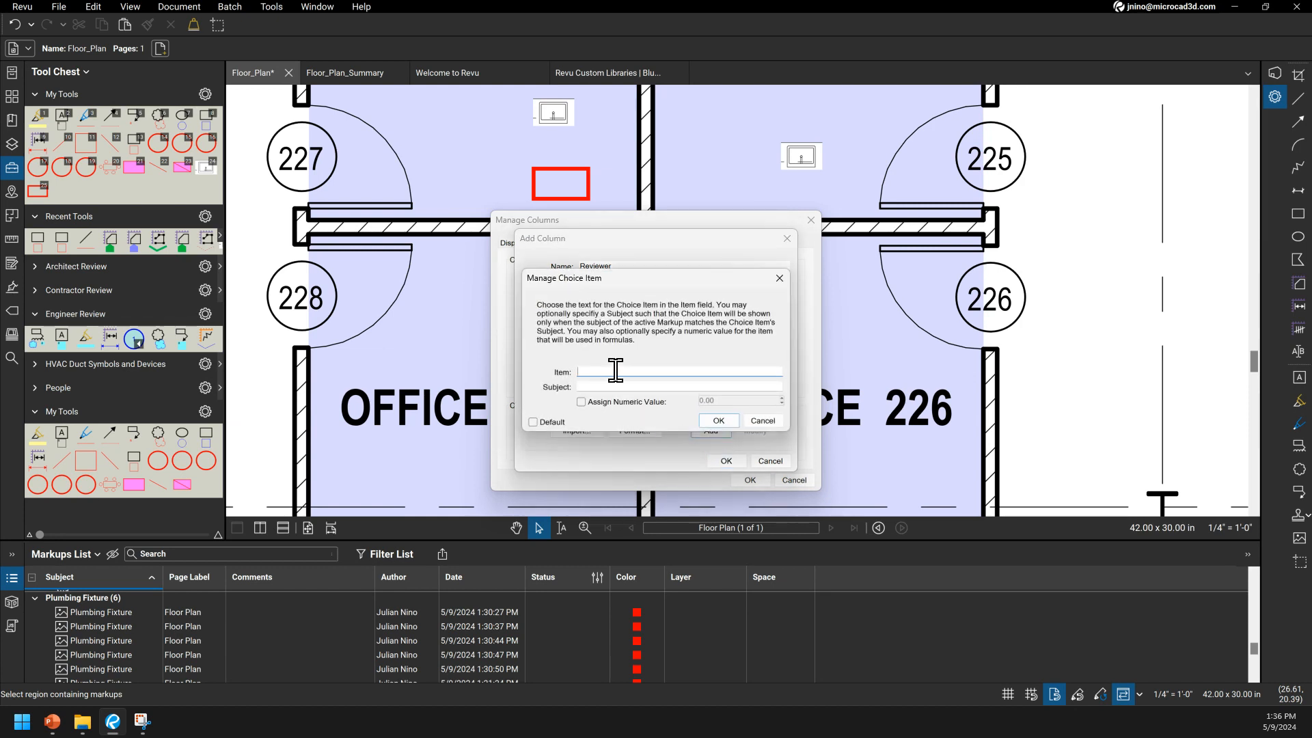
pyautogui.click(588, 387)
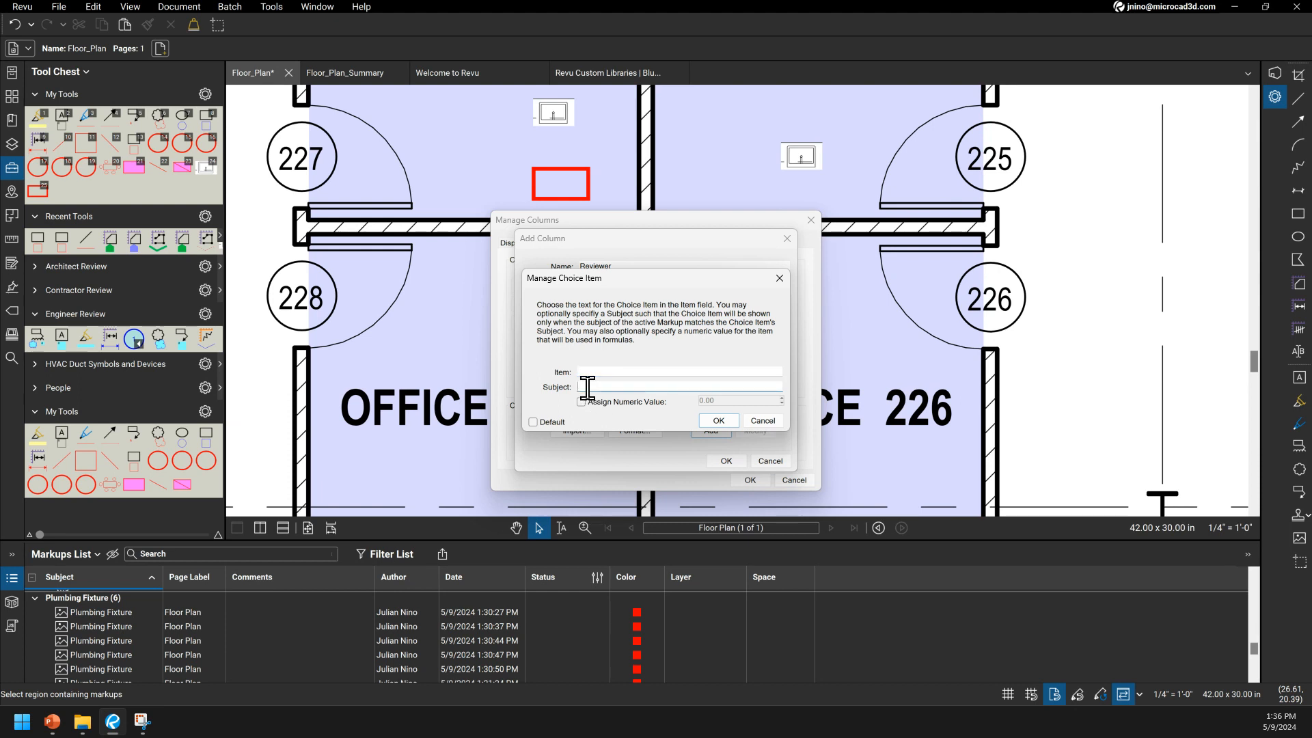
pyautogui.press('capslock')
pyautogui.write('JO')
pyautogui.press('capslock')
pyautogui.write('on')
pyautogui.click(719, 420)
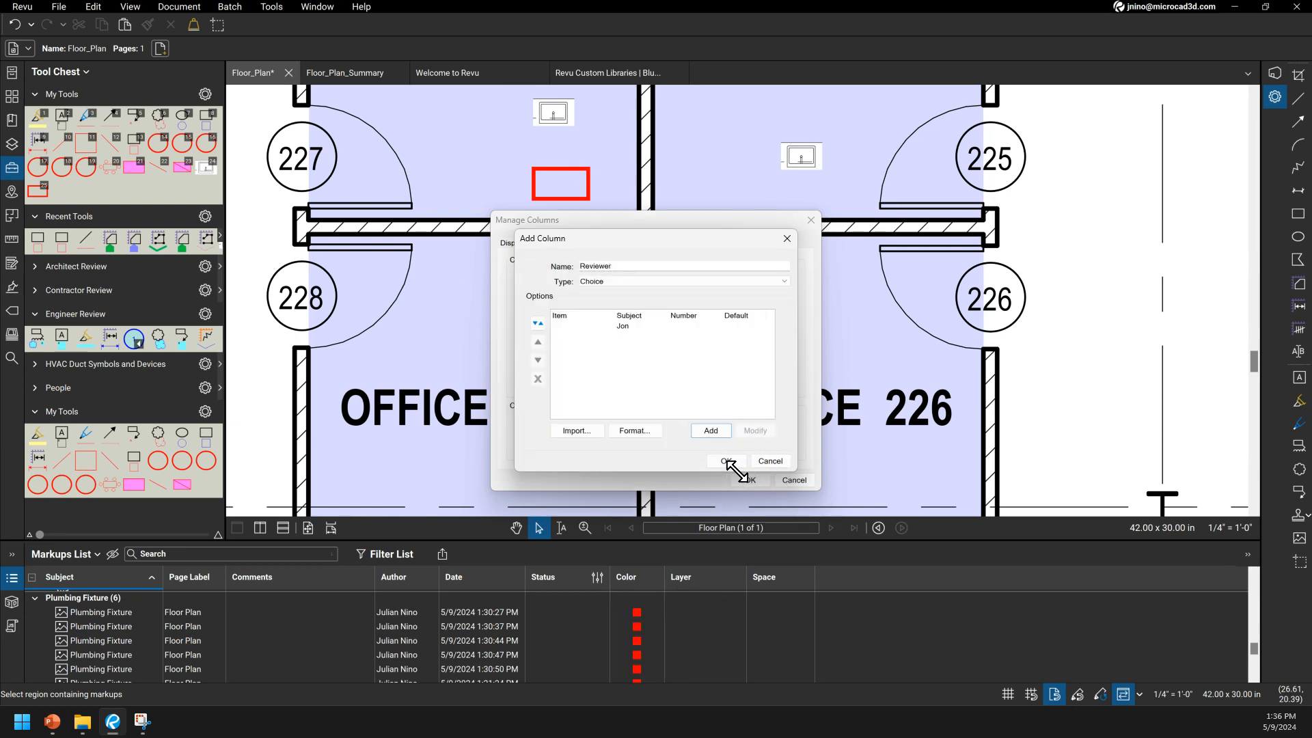
pyautogui.click(625, 328)
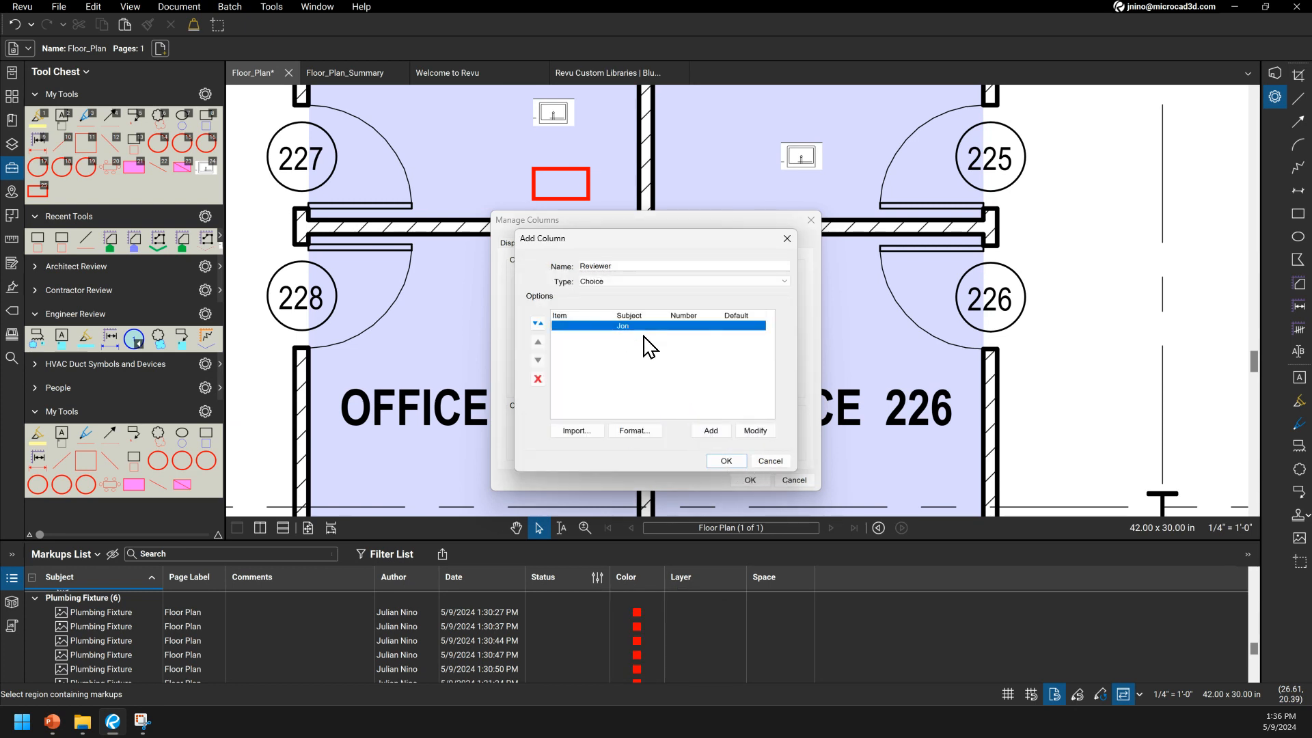
pyautogui.click(726, 461)
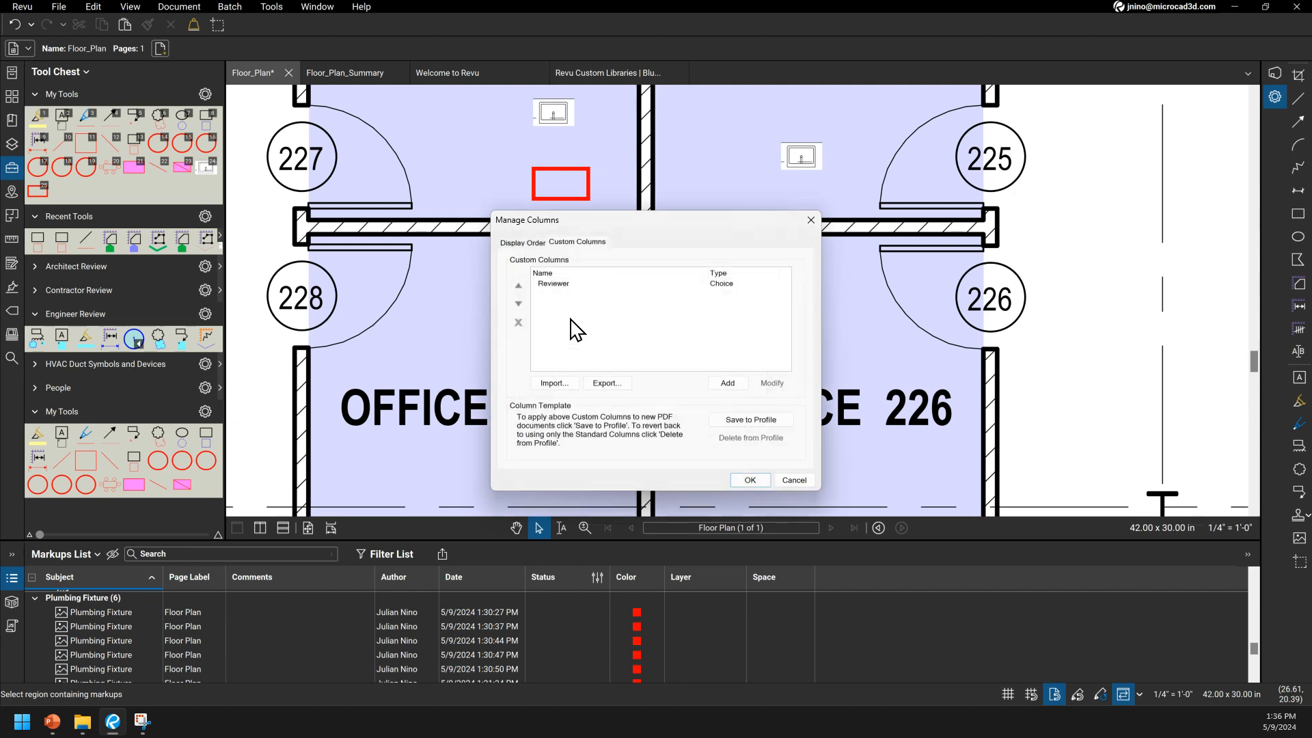
pyautogui.click(752, 481)
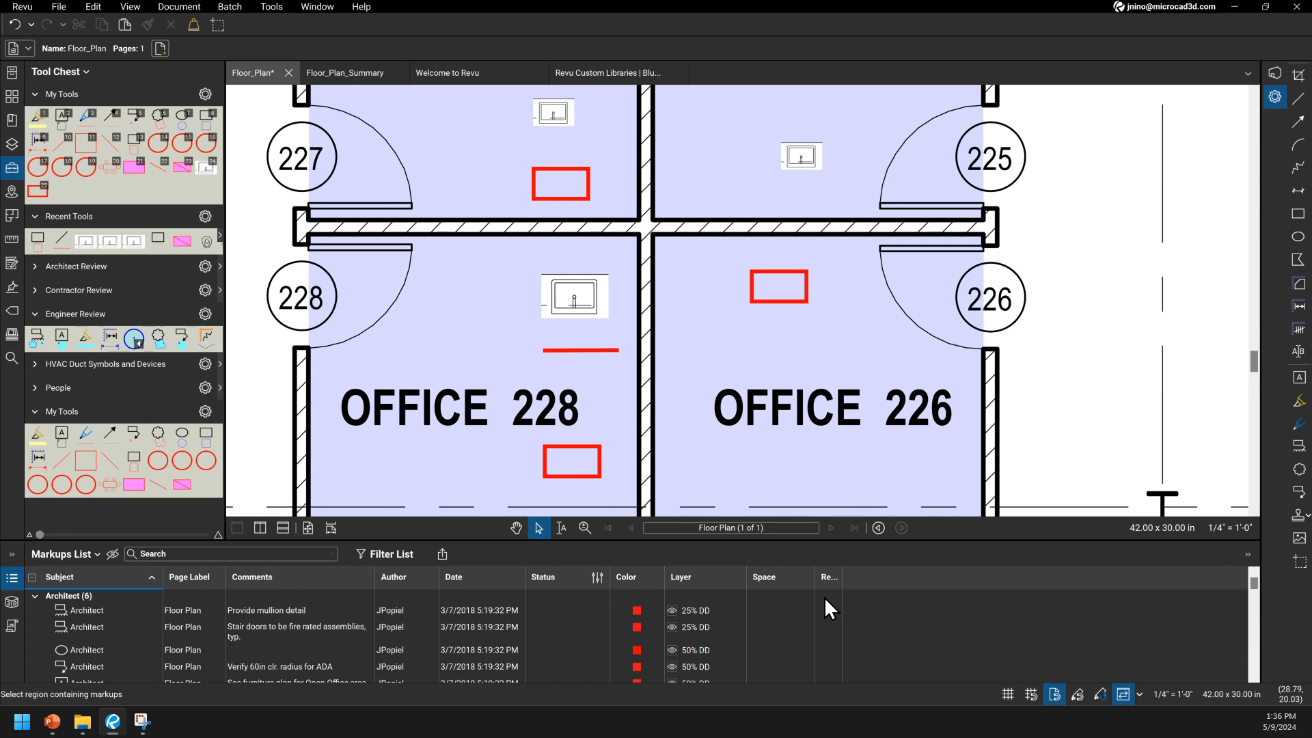
# Step: Widen the Reviewer column and try to choose a reviewer for the "Provide mullion detail" markup
pyautogui.moveTo(842, 578); pyautogui.dragTo(989, 578)
pyautogui.click(379, 610)
pyautogui.click(879, 611)
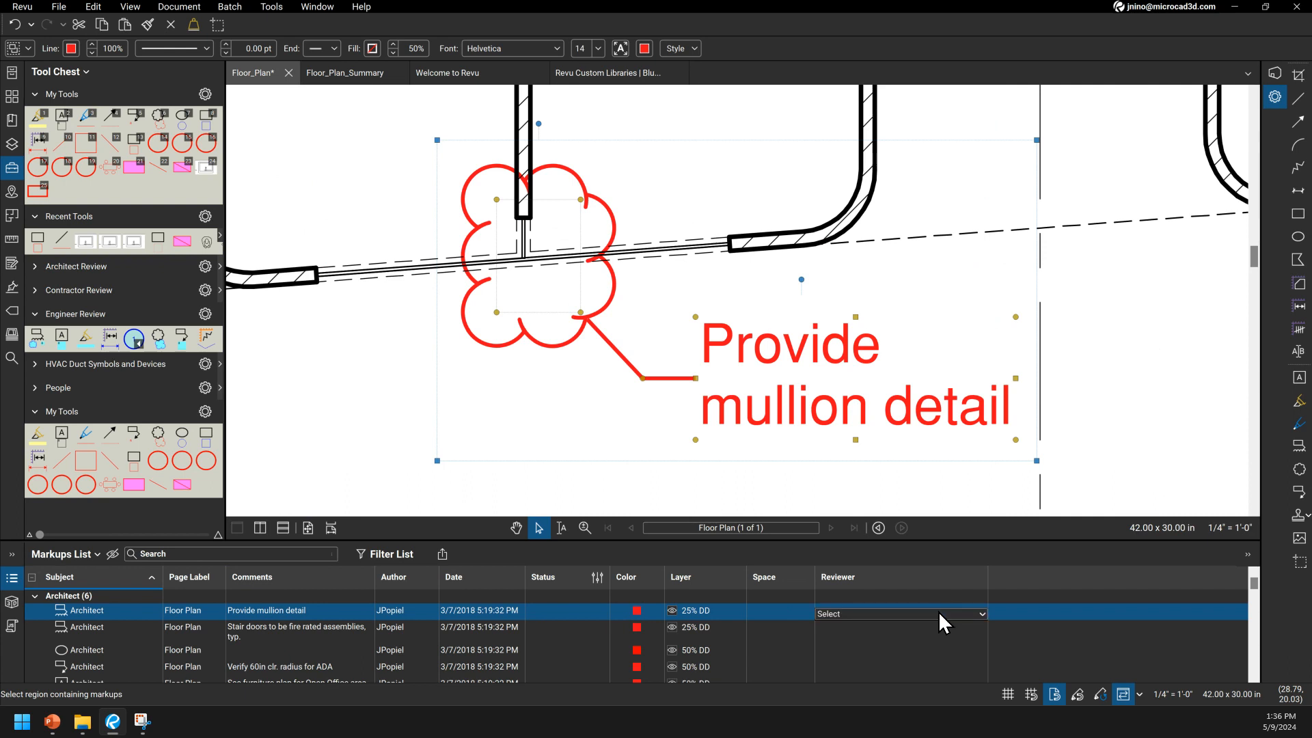
pyautogui.click(986, 613)
pyautogui.click(973, 615)
pyautogui.click(957, 617)
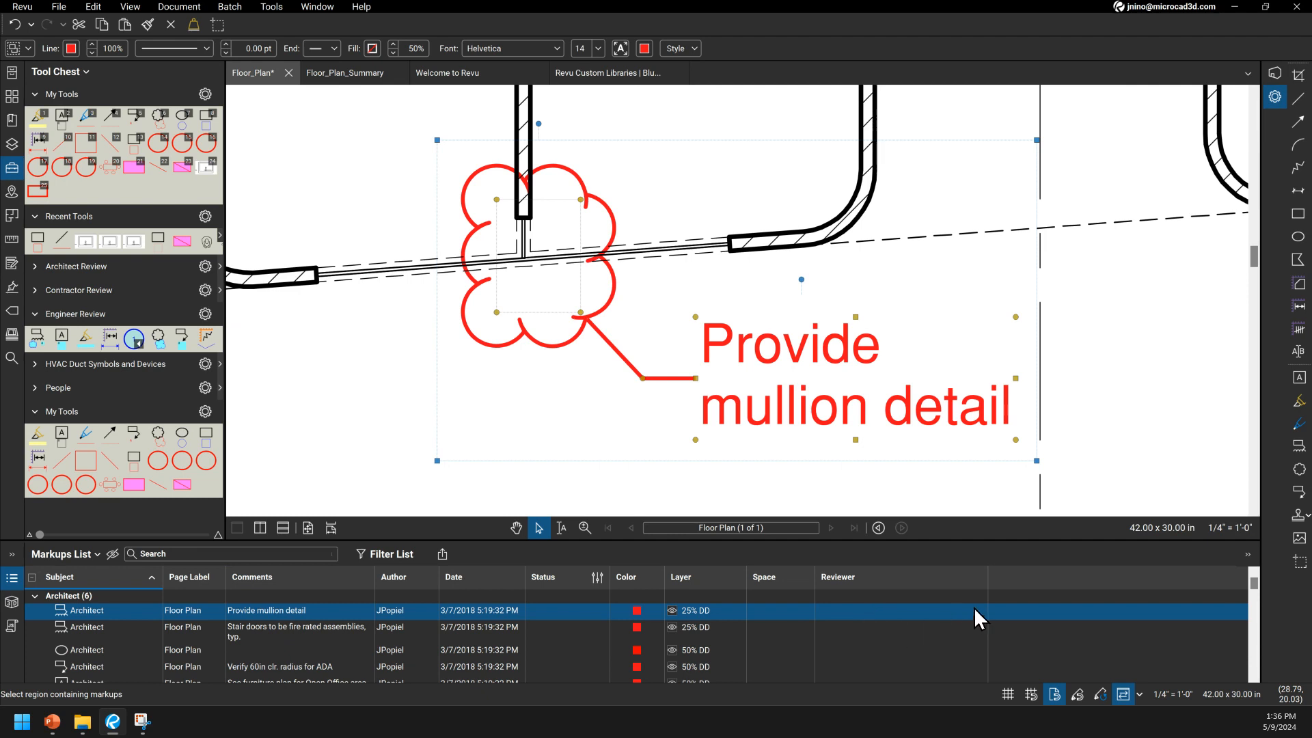
# Step: Collapse the Architect and Arrow groups and try to choose a reviewer for the Canvas Connection markup
pyautogui.click(889, 598)
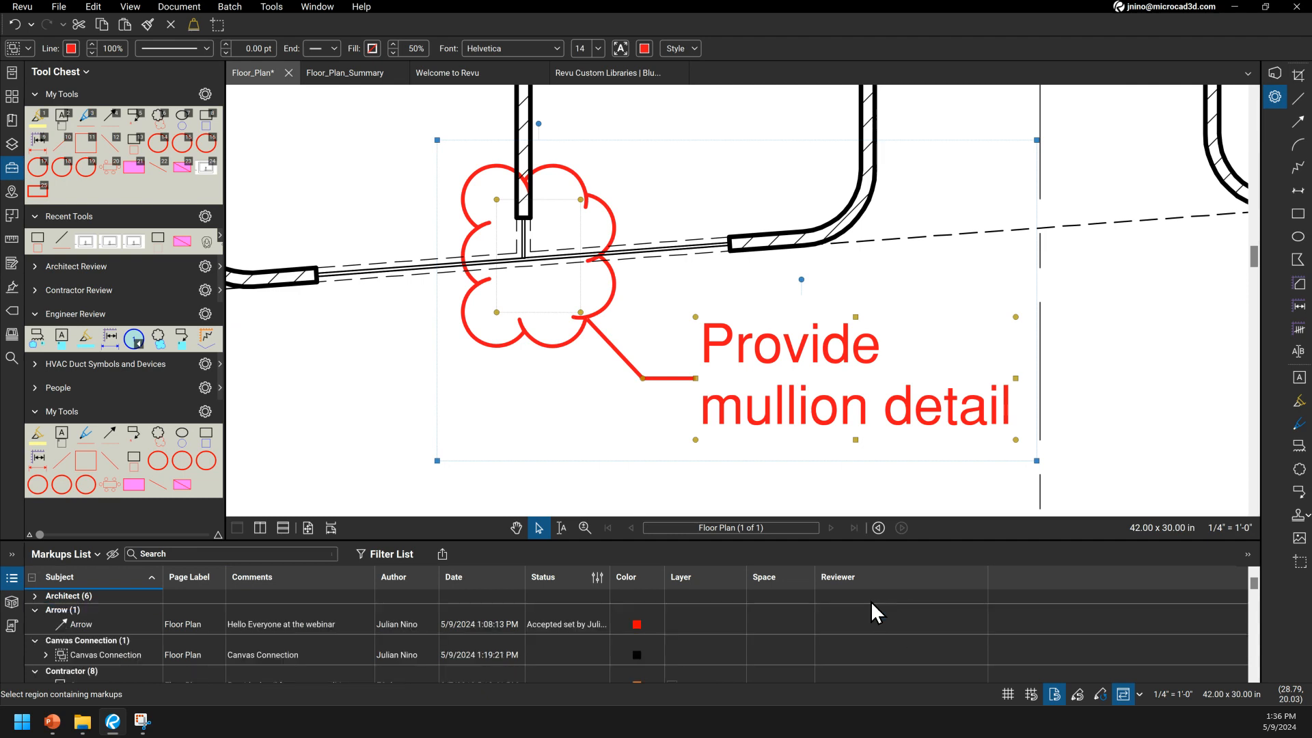
pyautogui.click(851, 609)
pyautogui.click(845, 635)
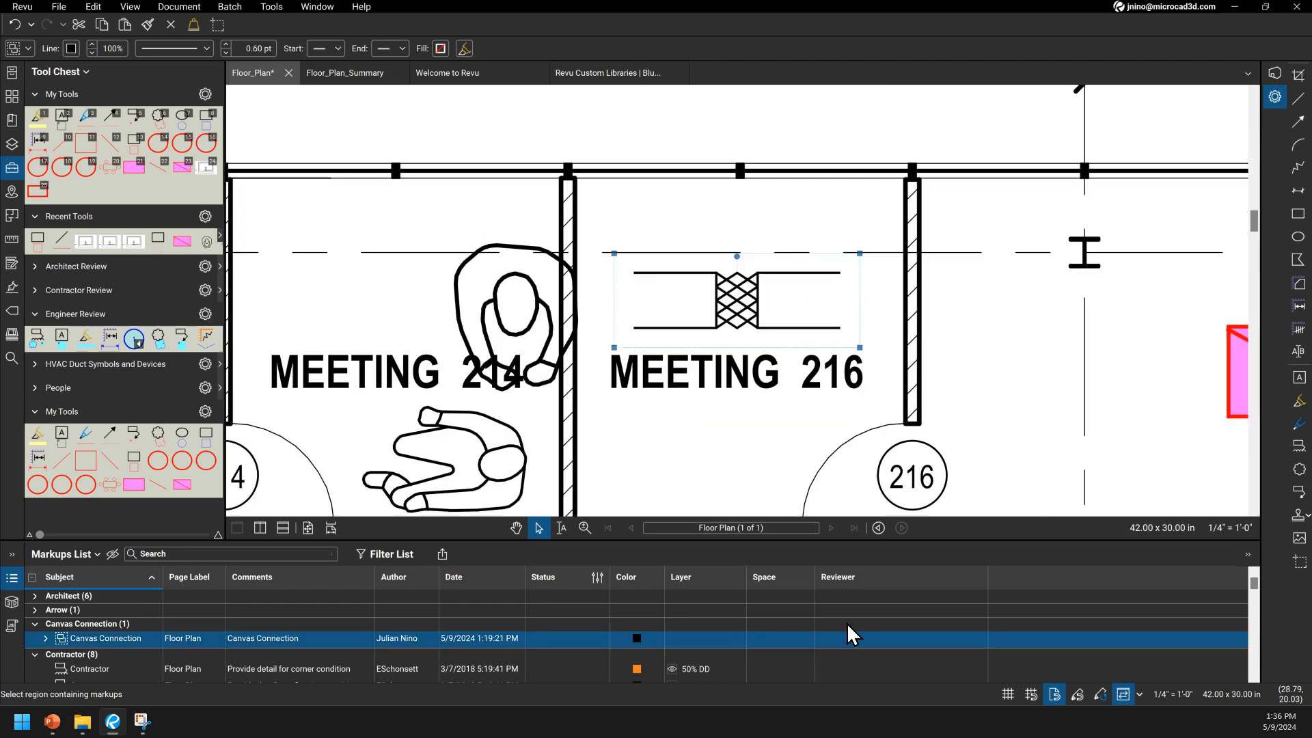
pyautogui.click(912, 641)
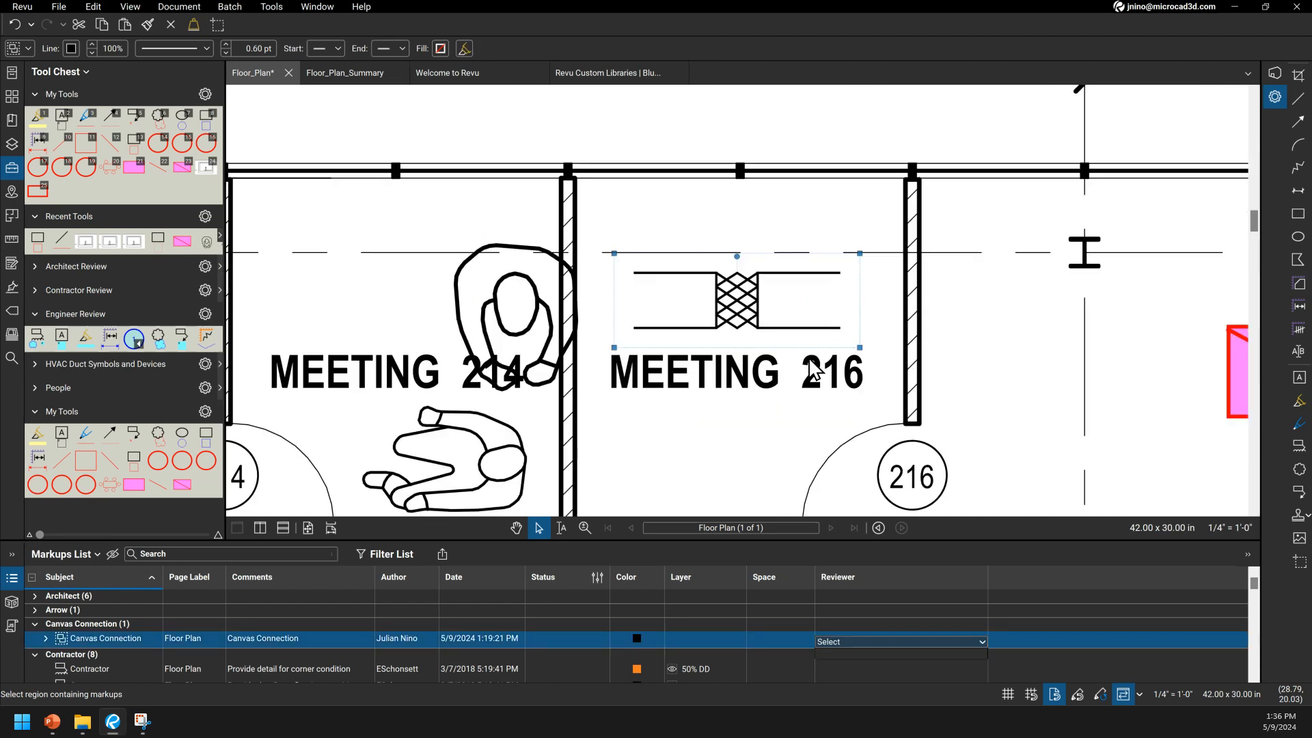
# Step: Check the subject and layer properties of the selected Canvas Connection markup on the plan
pyautogui.scroll(-3, 607, 254)
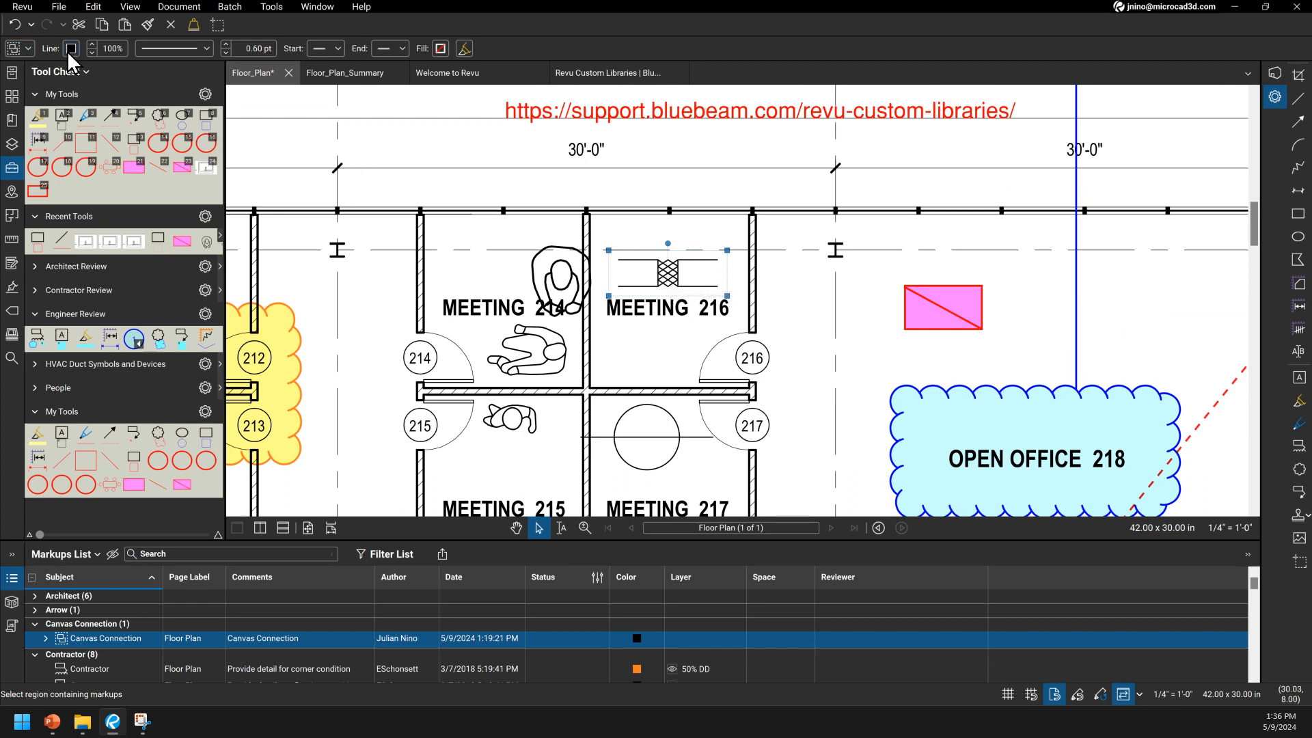
pyautogui.click(29, 50)
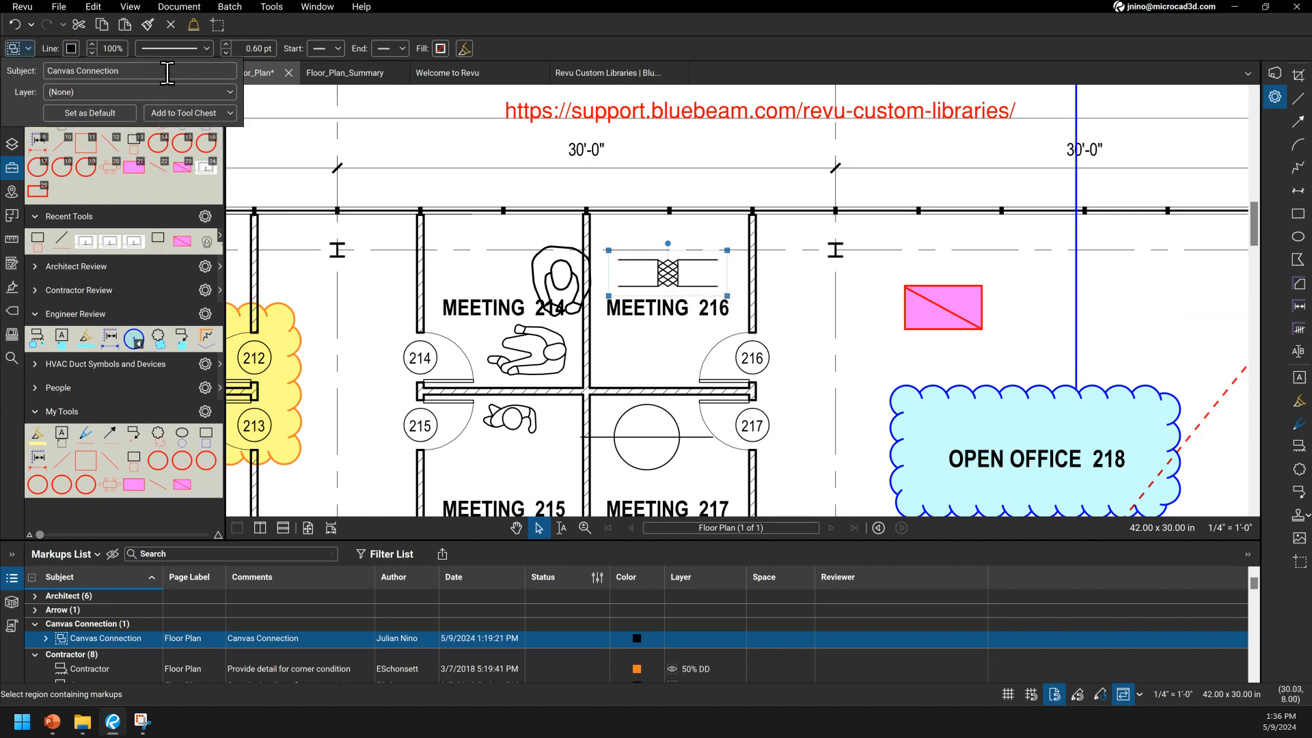
pyautogui.moveTo(959, 179); pyautogui.dragTo(944, 204)
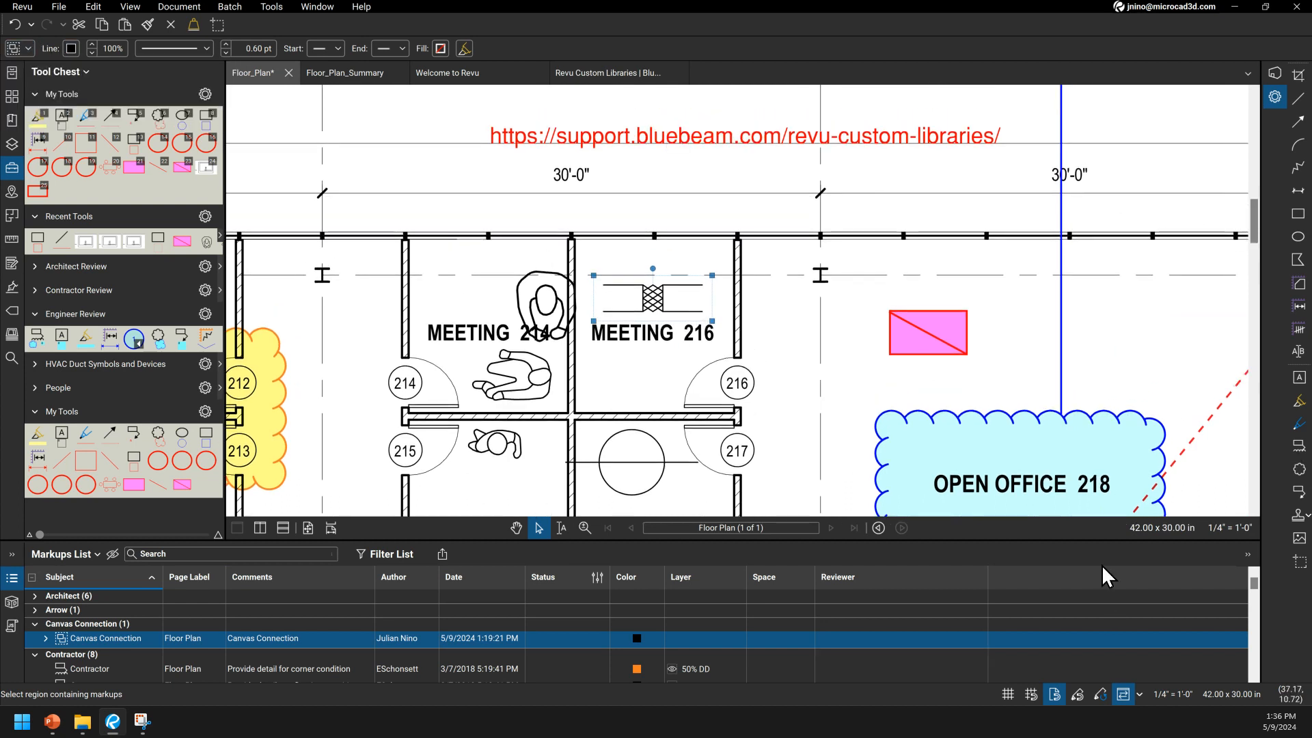
# Step: Place a text box reading "Hello" above Open Office 218, near the building's corner column
pyautogui.moveTo(1168, 327); pyautogui.dragTo(756, 376)
pyautogui.moveTo(863, 286); pyautogui.dragTo(918, 194)
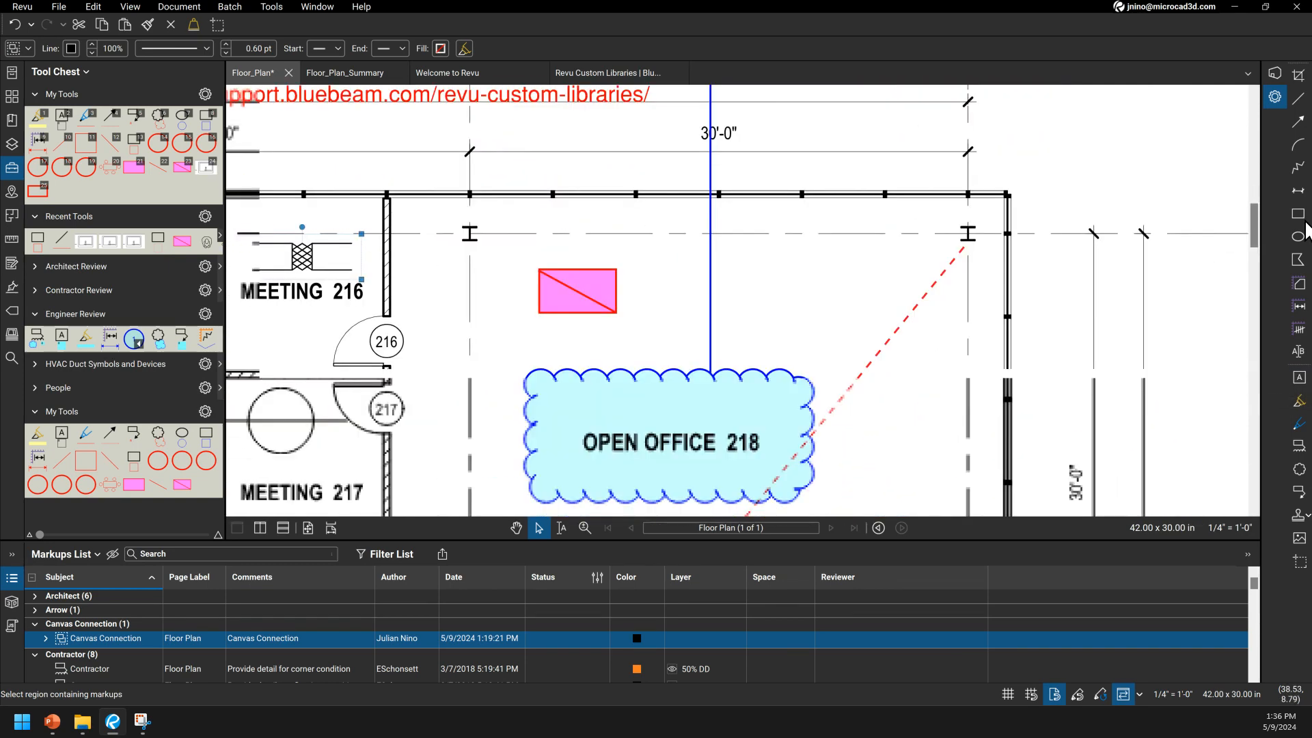
pyautogui.moveTo(844, 256); pyautogui.dragTo(954, 342)
pyautogui.press('capslock')
pyautogui.write('Hello')
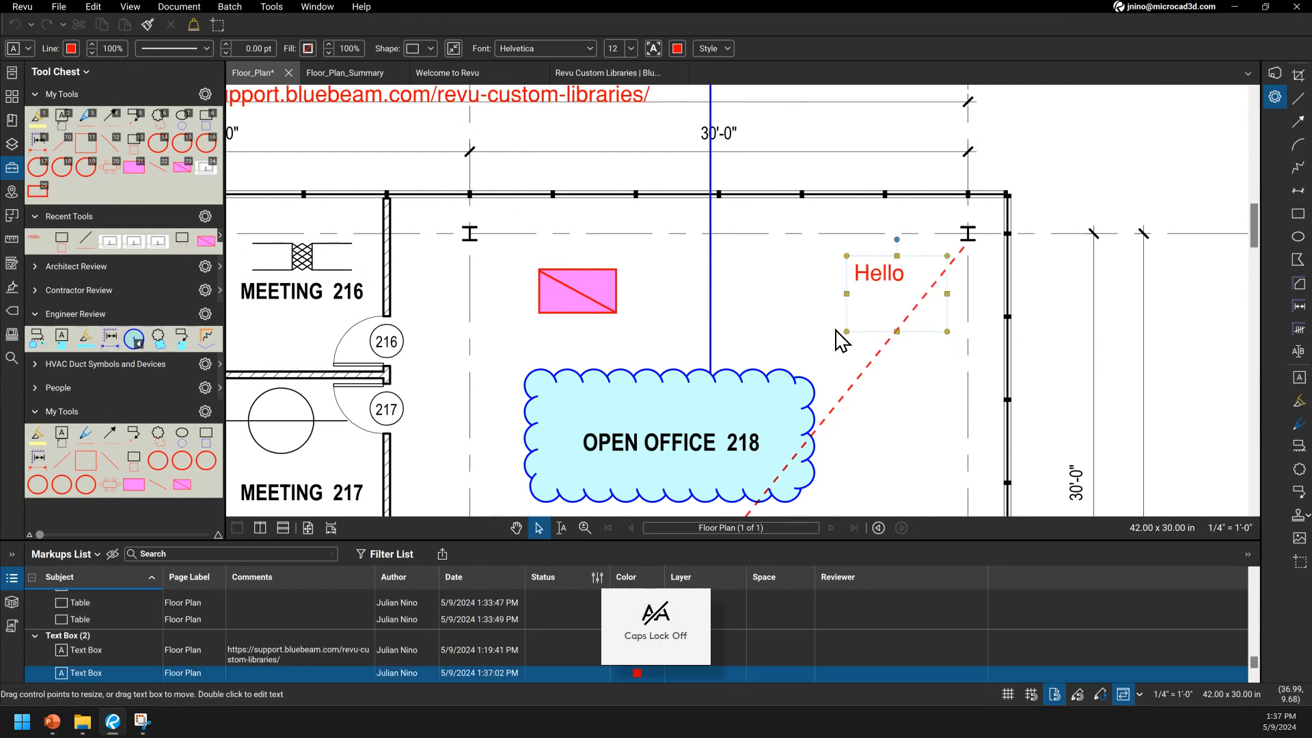
# Step: Set the subject of the "Hello" text box to the reviewer's first name
pyautogui.click(879, 272)
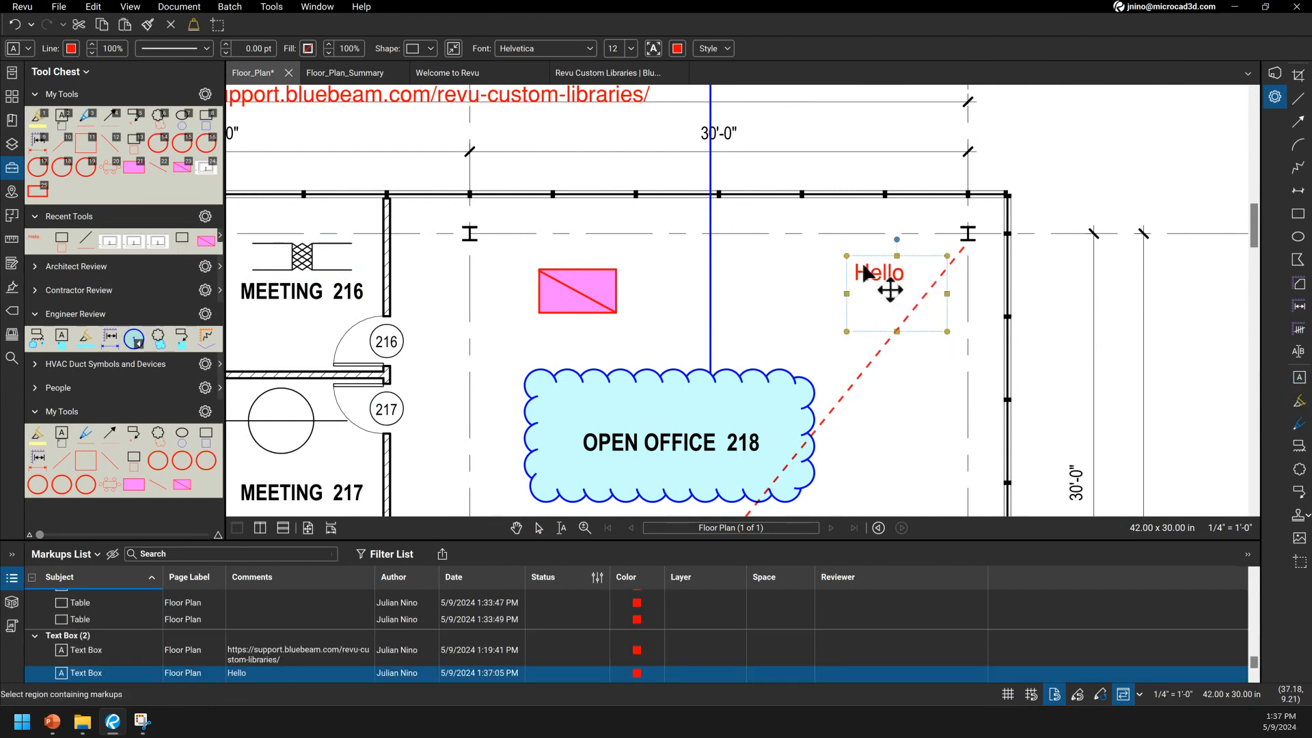
pyautogui.click(28, 48)
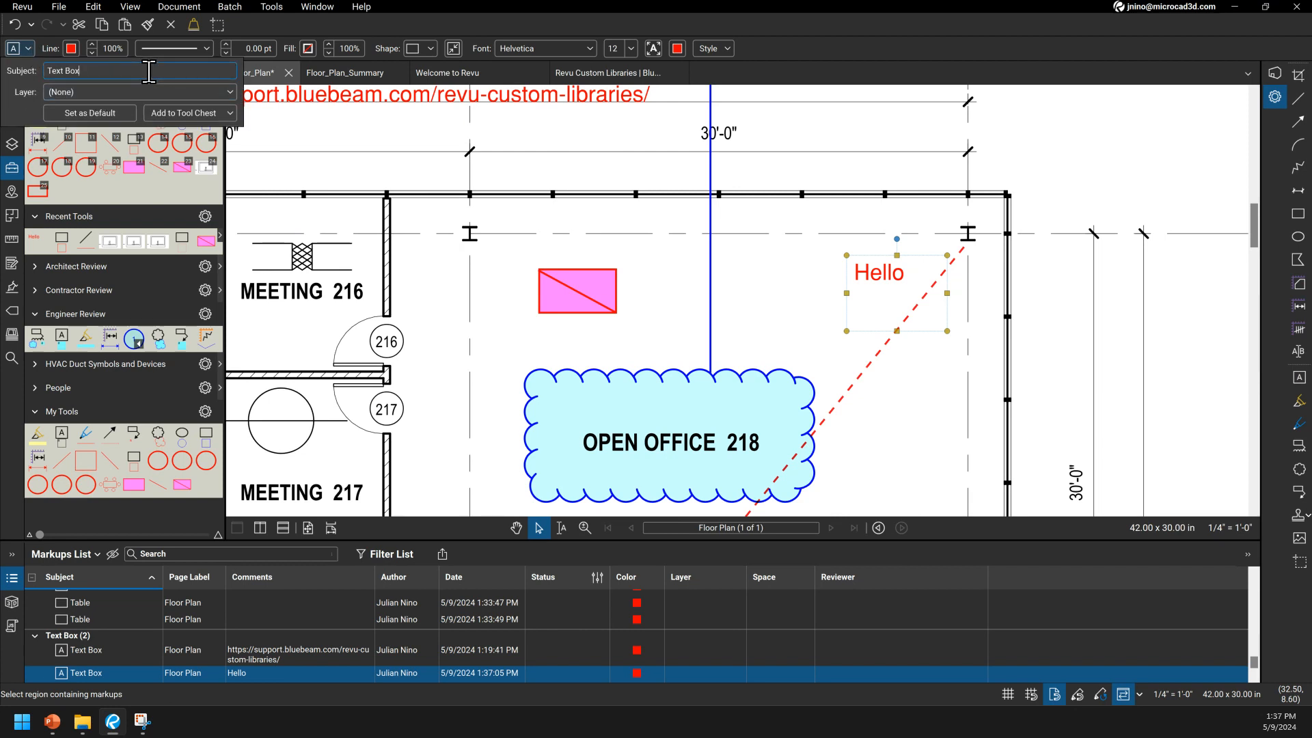
pyautogui.press('capslock')
pyautogui.write('J')
pyautogui.press('capslock')
pyautogui.write('on')
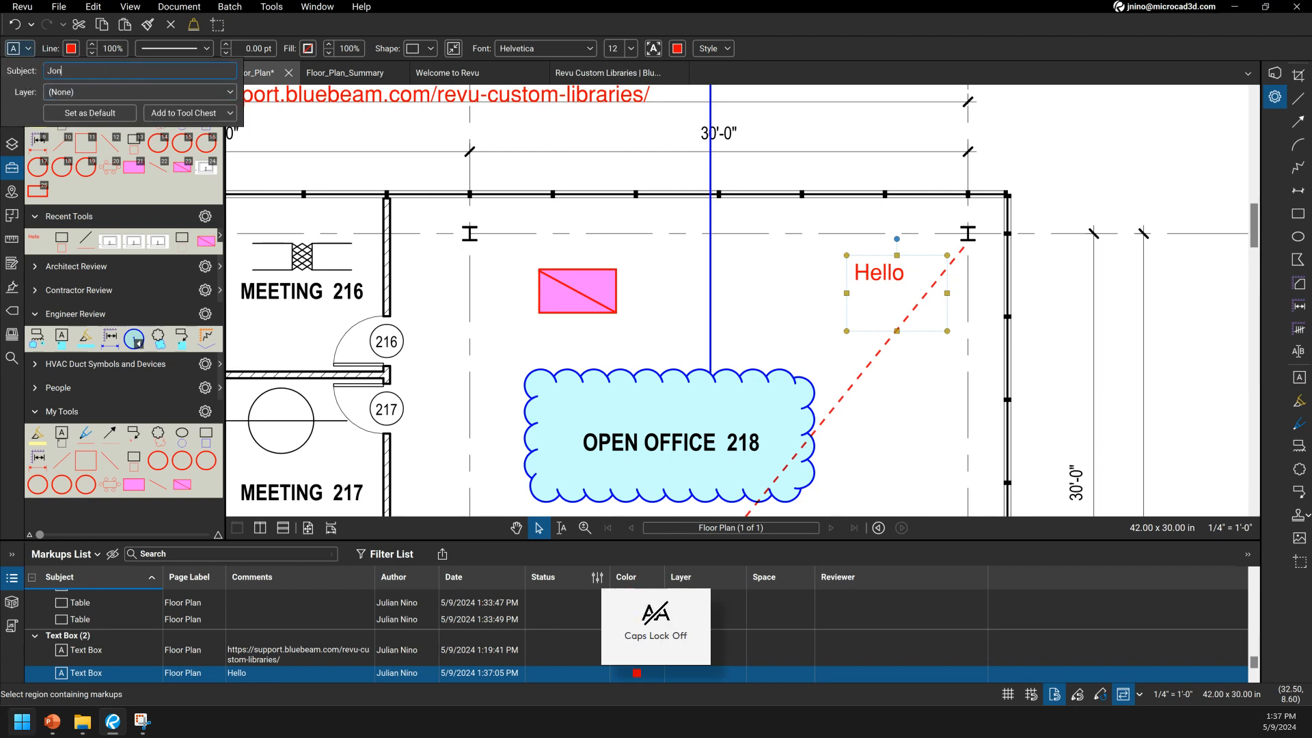
pyautogui.press('Return')
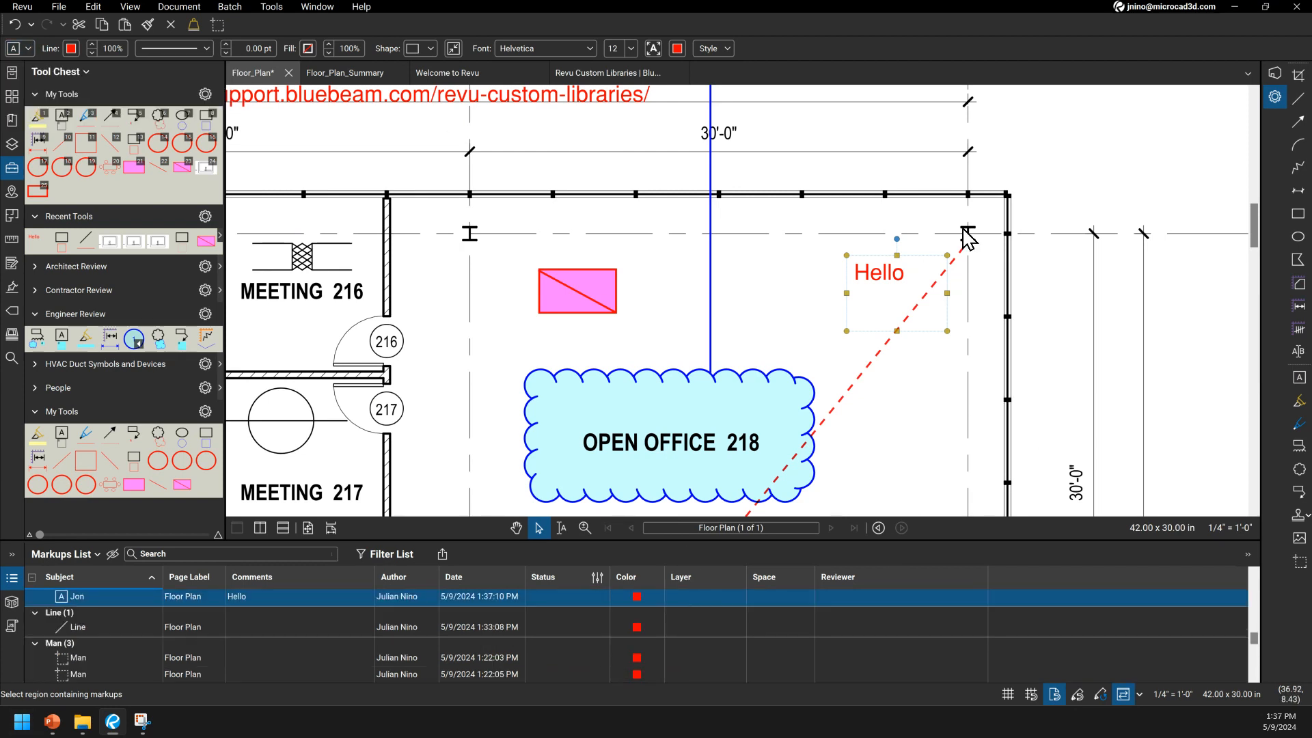
# Step: Try to choose a reviewer for the Line markup in Office 228
pyautogui.click(720, 623)
pyautogui.click(859, 627)
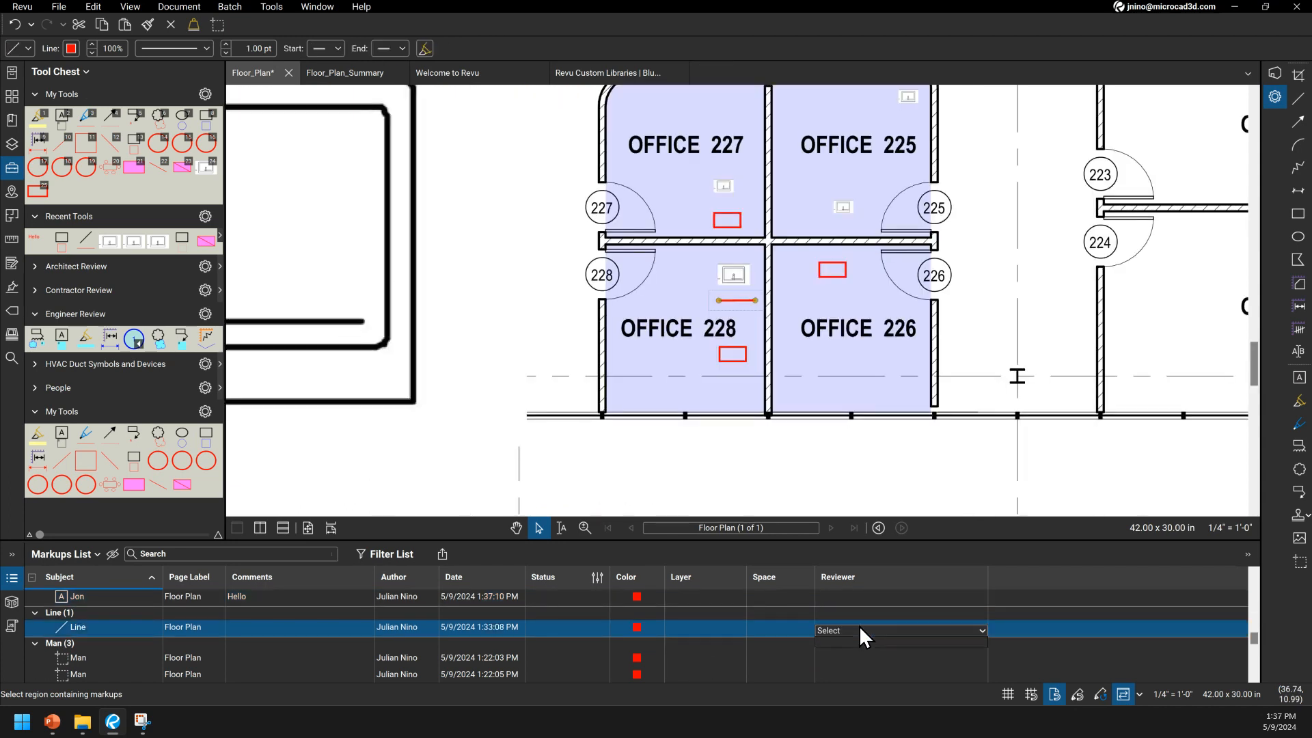
pyautogui.click(978, 630)
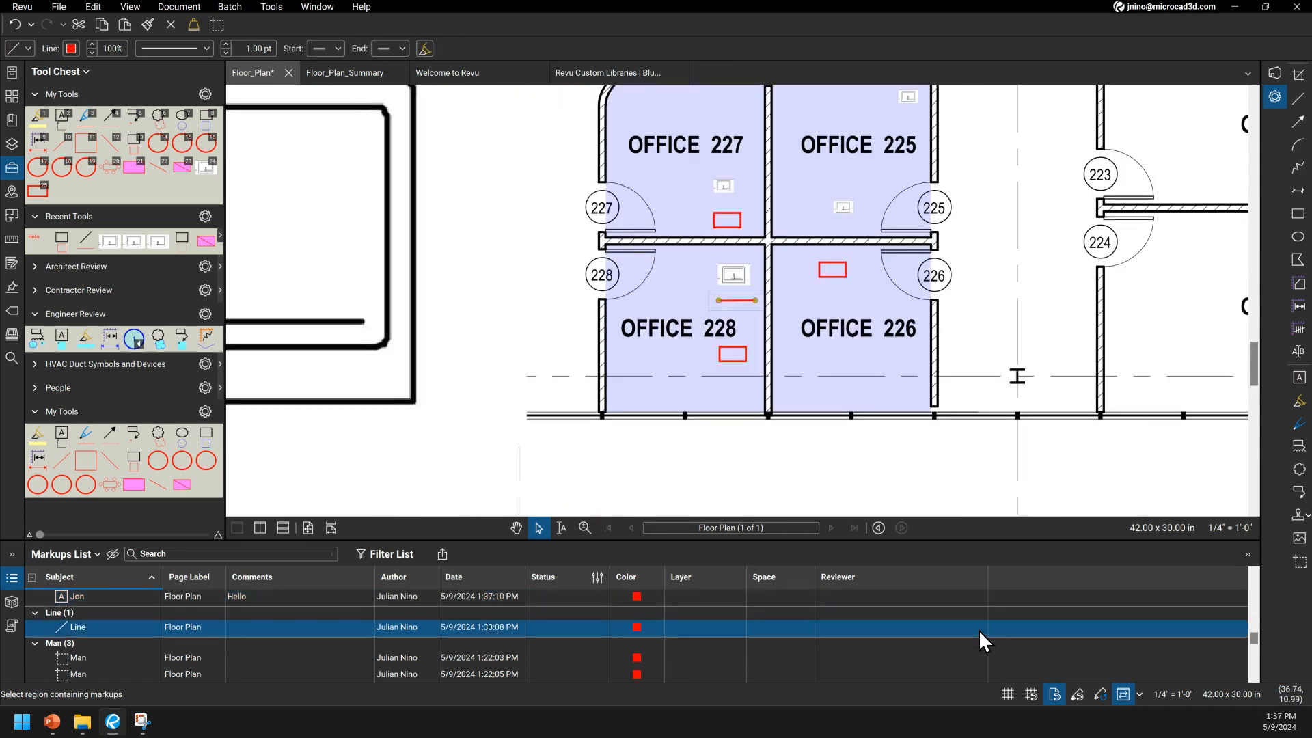
# Step: Change the type of the custom Reviewer column in the Markups List from Choice to Text
pyautogui.click(97, 554)
pyautogui.moveTo(65, 578)
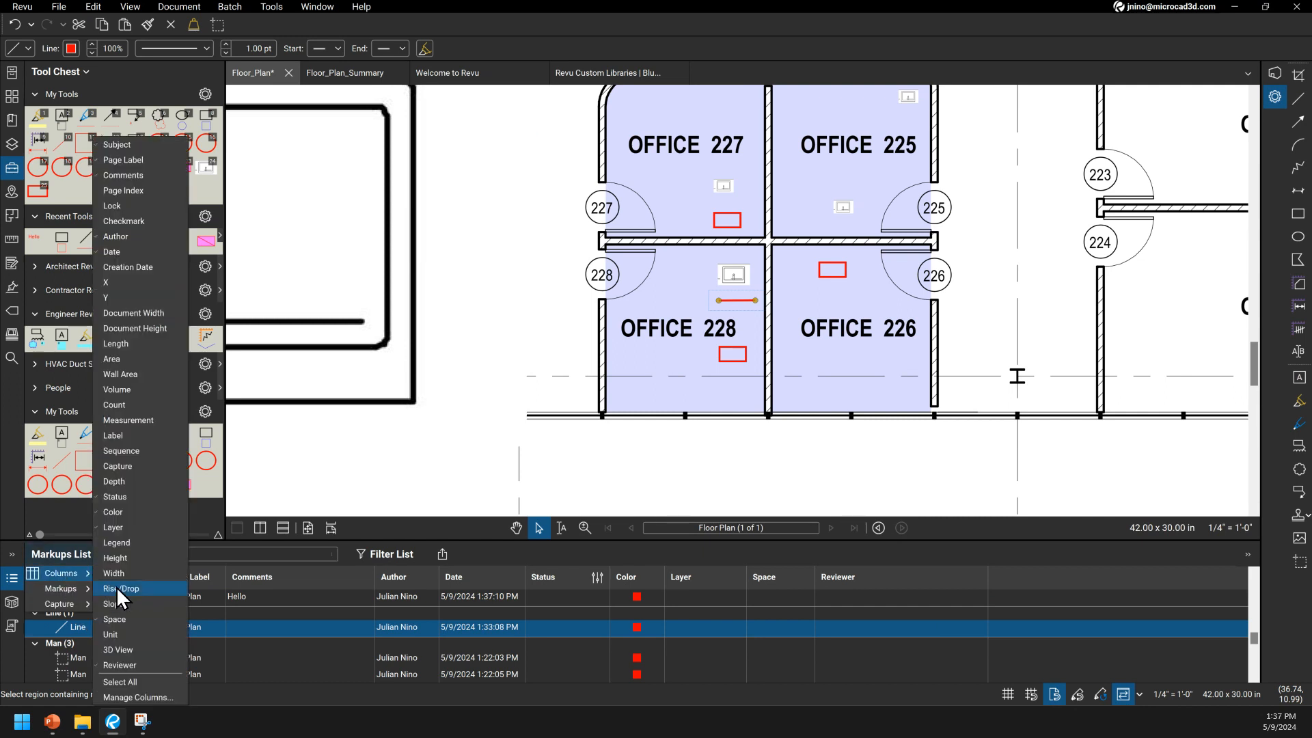
pyautogui.click(146, 697)
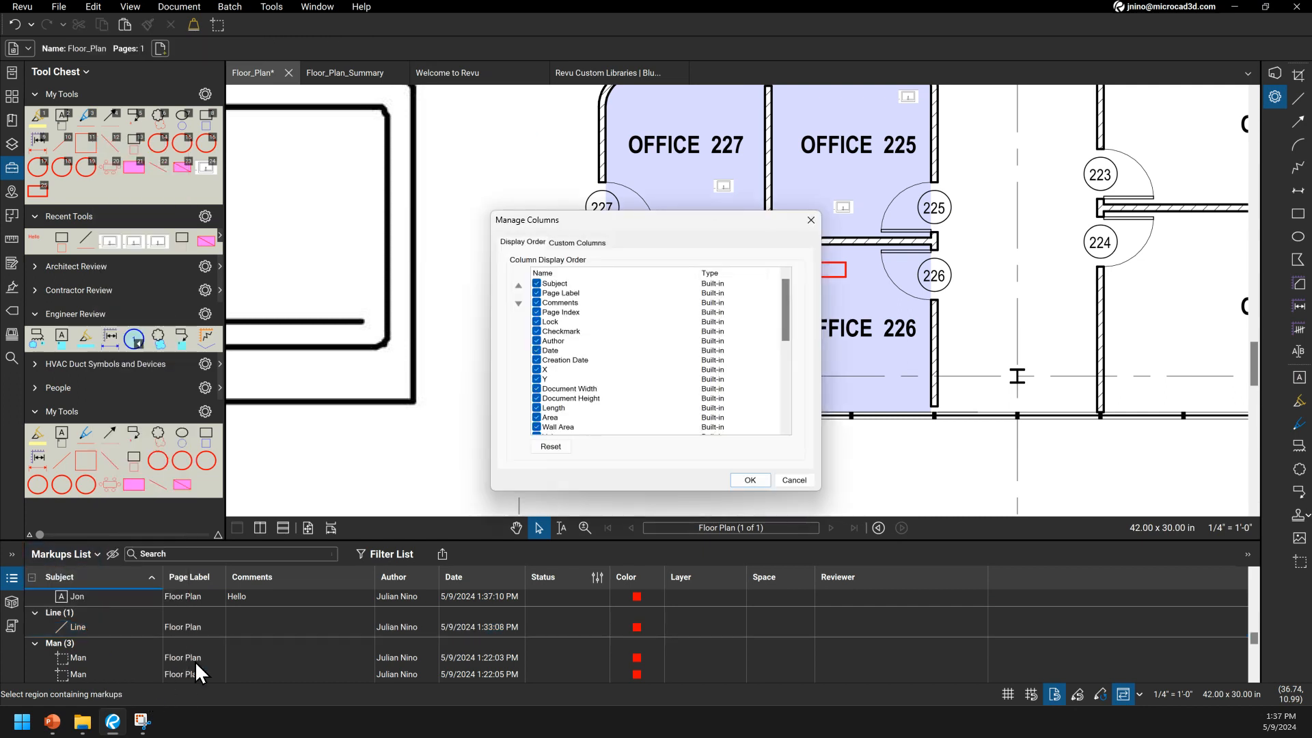
pyautogui.click(584, 243)
pyautogui.click(565, 285)
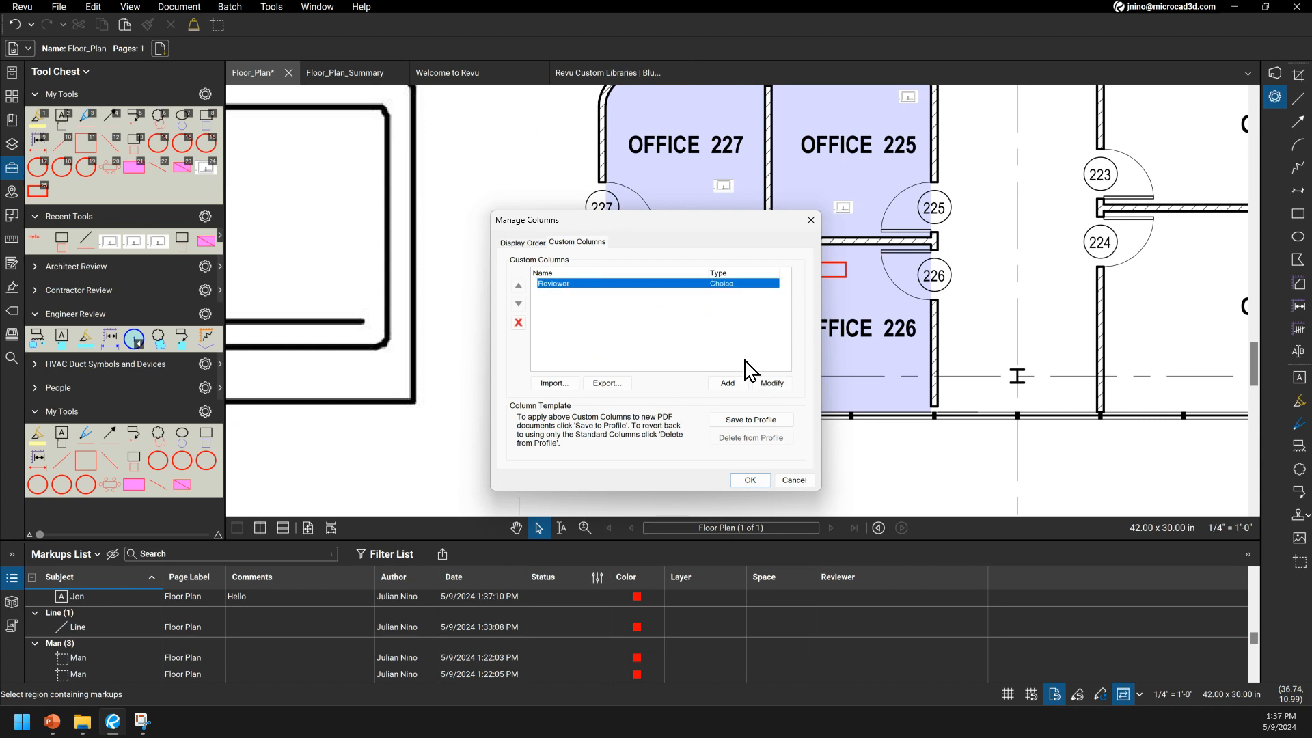
pyautogui.click(789, 382)
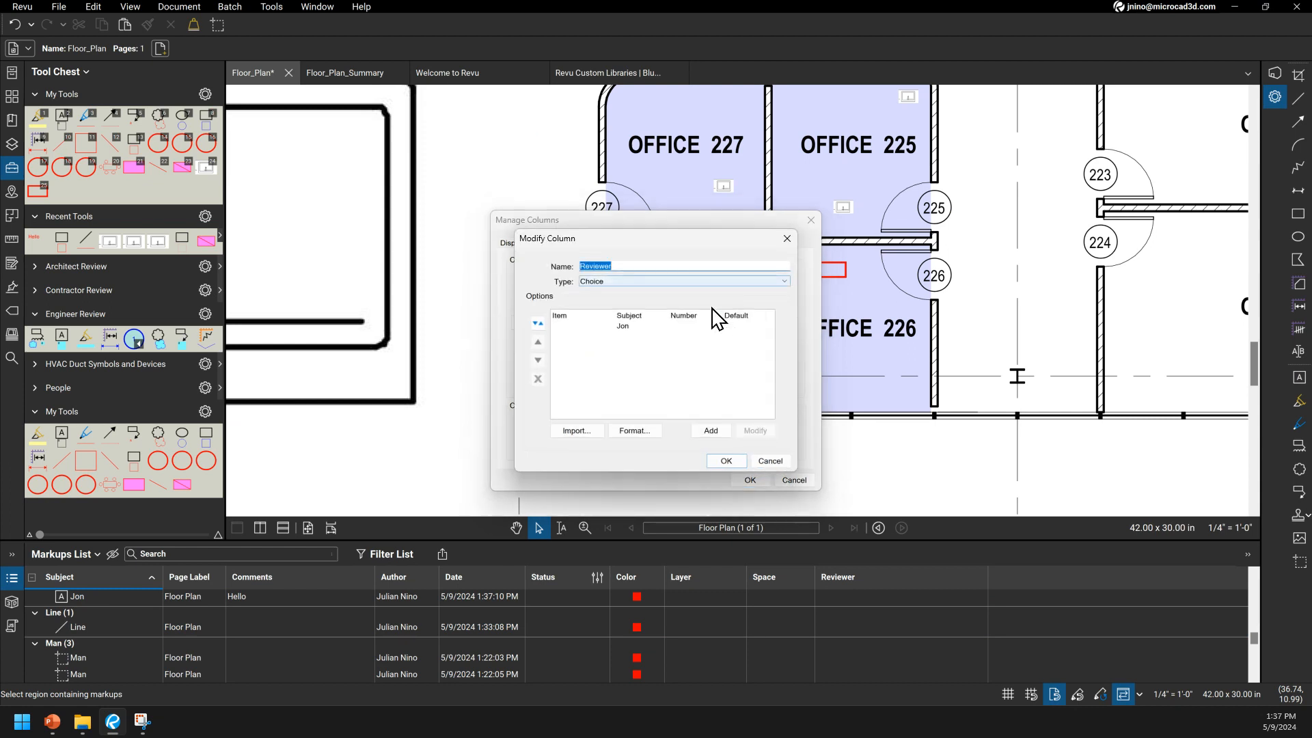
pyautogui.click(637, 328)
pyautogui.click(770, 286)
pyautogui.click(600, 333)
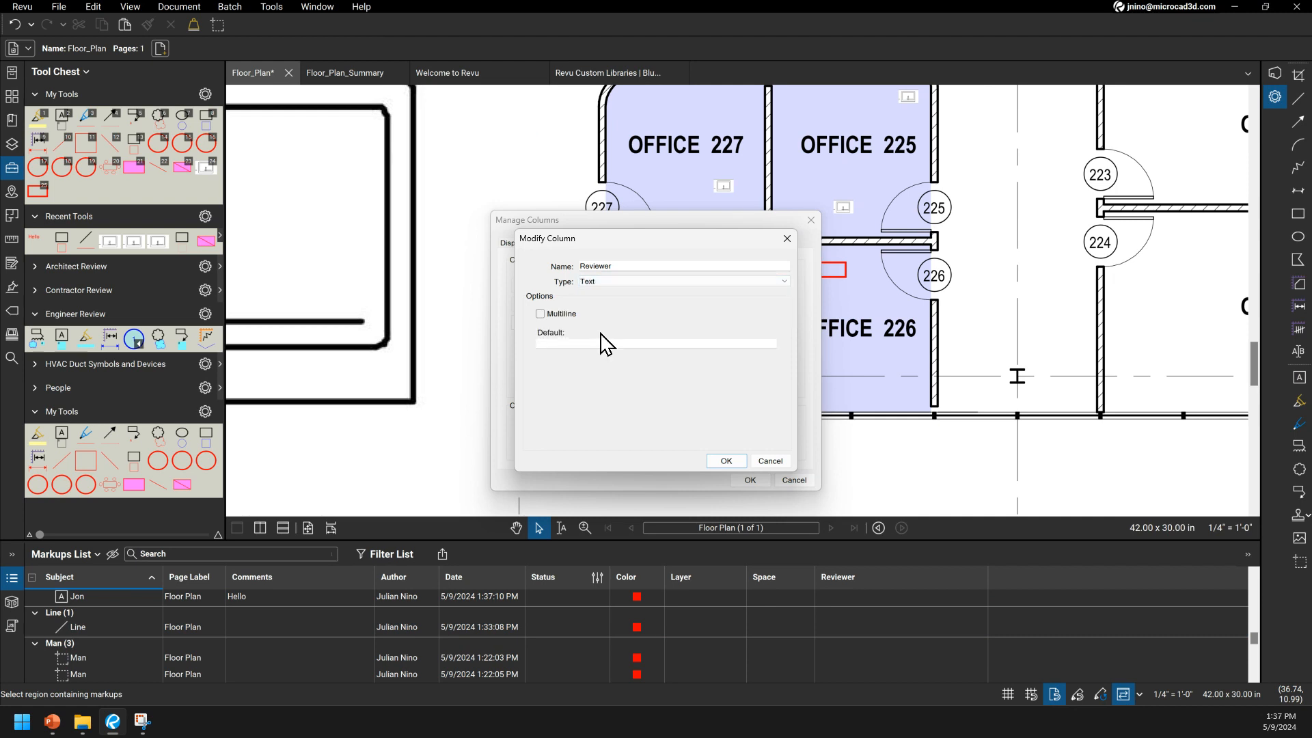
# Step: Set the Reviewer column's default text to the reviewer's first name and apply the column changes
pyautogui.click(556, 343)
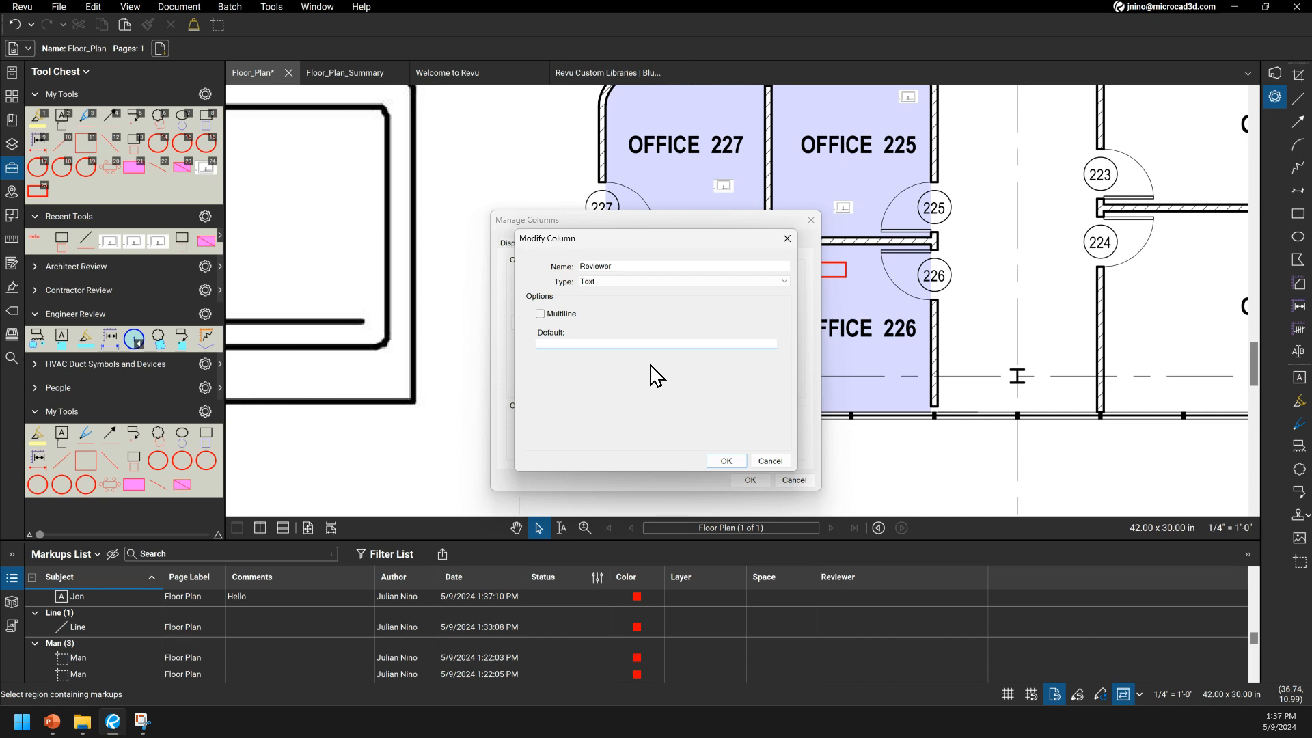
pyautogui.press('capslock')
pyautogui.write('Jon')
pyautogui.click(727, 461)
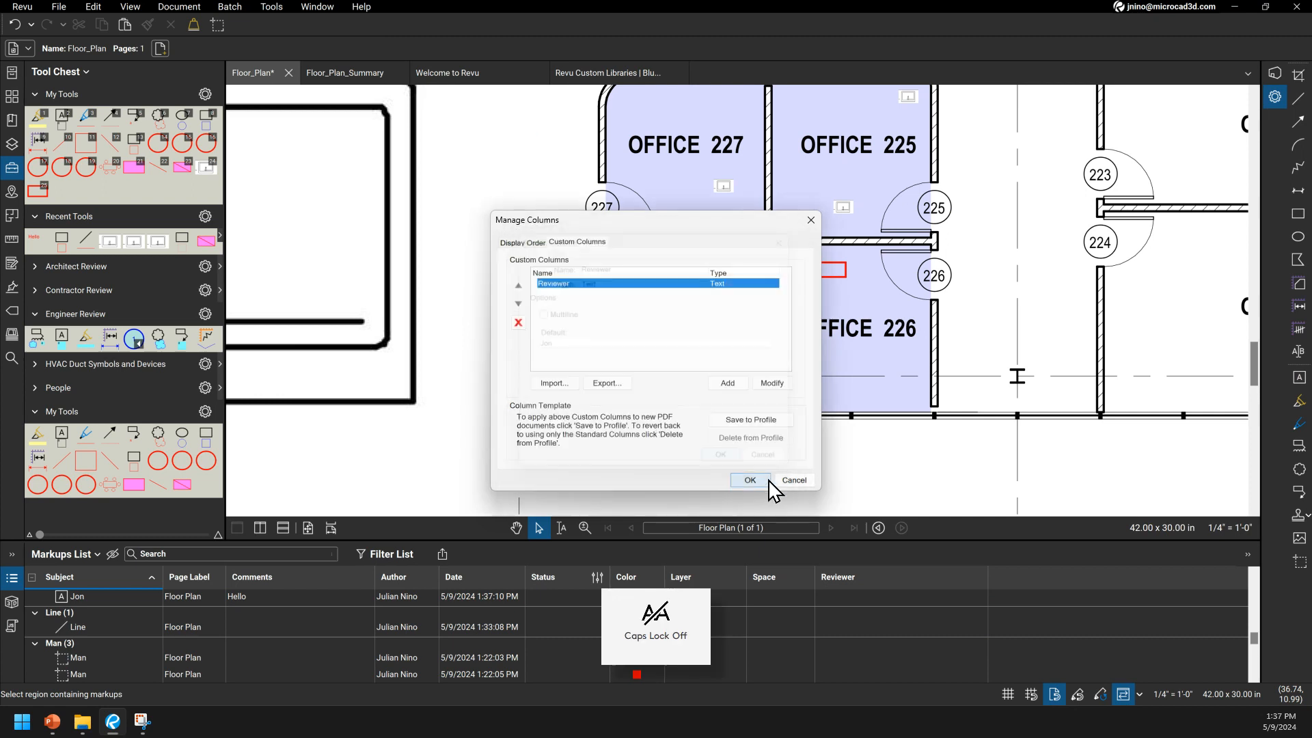
pyautogui.click(750, 481)
# Step: Replace the Reviewer entry of the Architect markup "Provide mullion detail" with the other reviewer's first name
pyautogui.scroll(5, 888, 606)
pyautogui.click(894, 610)
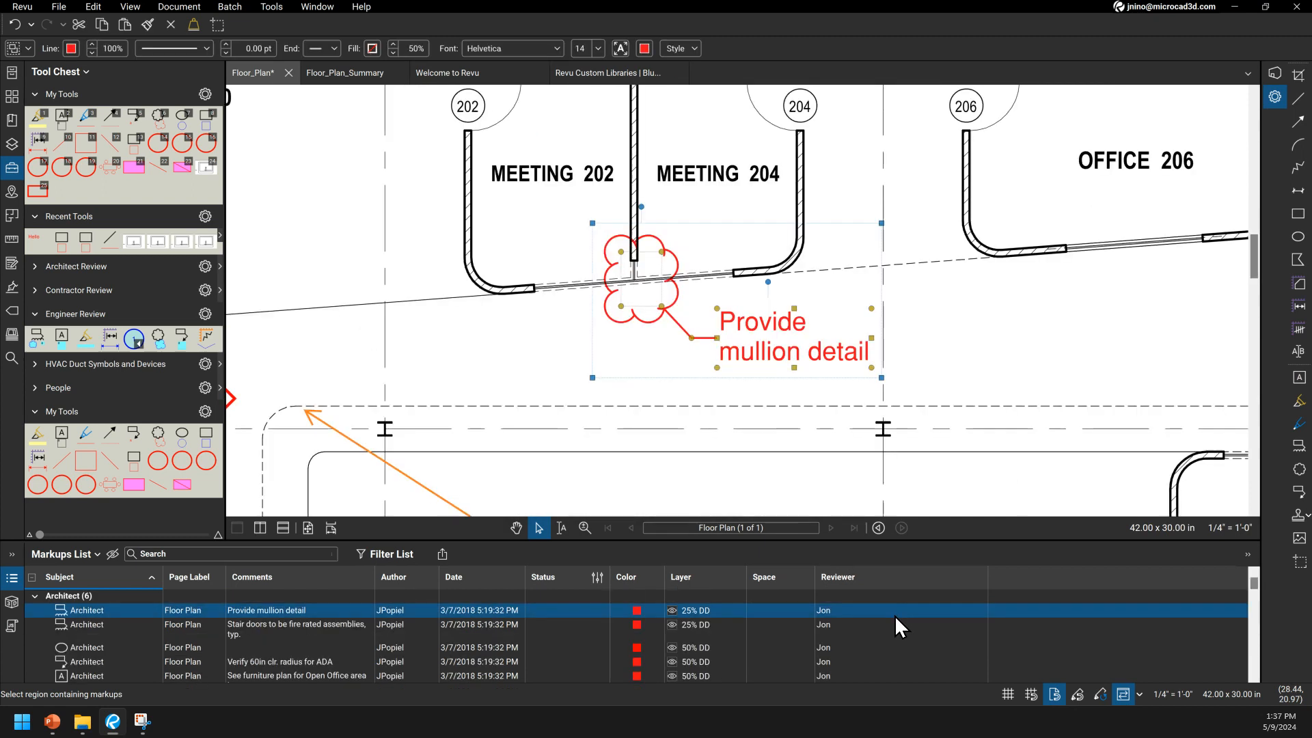
pyautogui.scroll(-10, 844, 610)
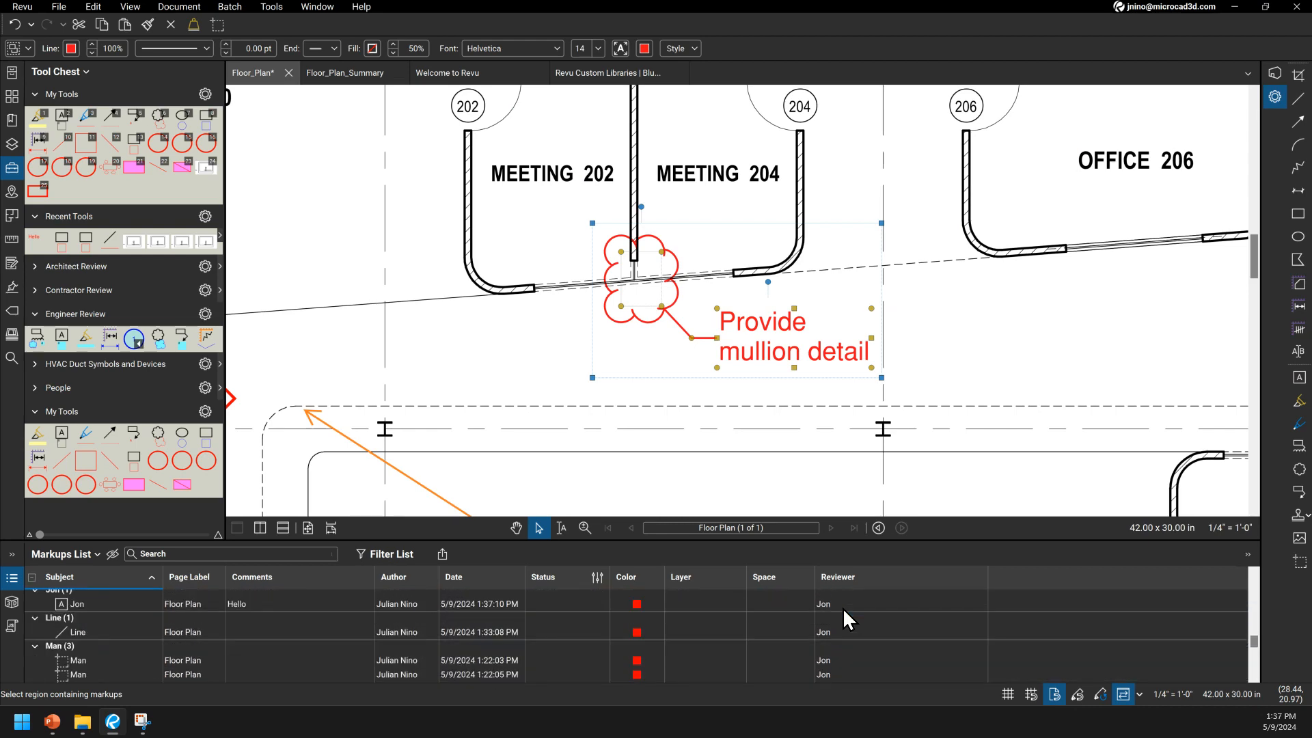
pyautogui.scroll(10, 843, 608)
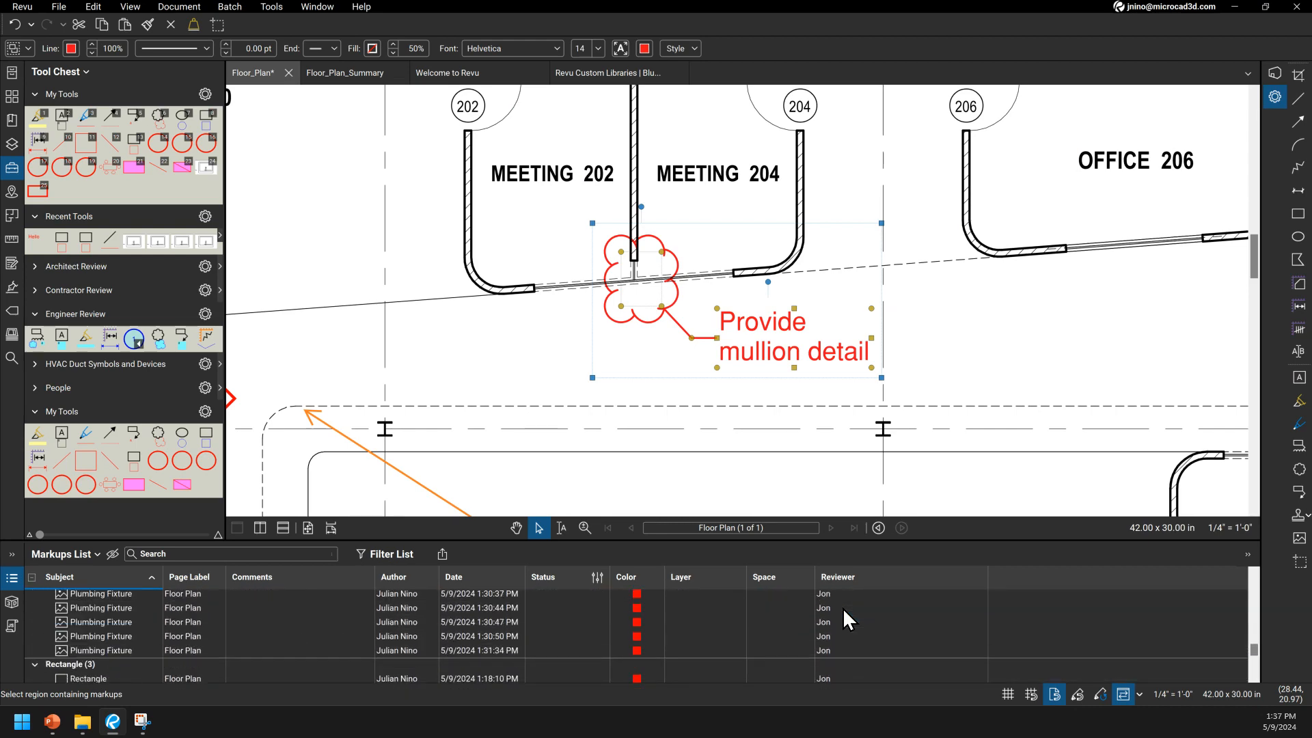
pyautogui.scroll(5, 843, 609)
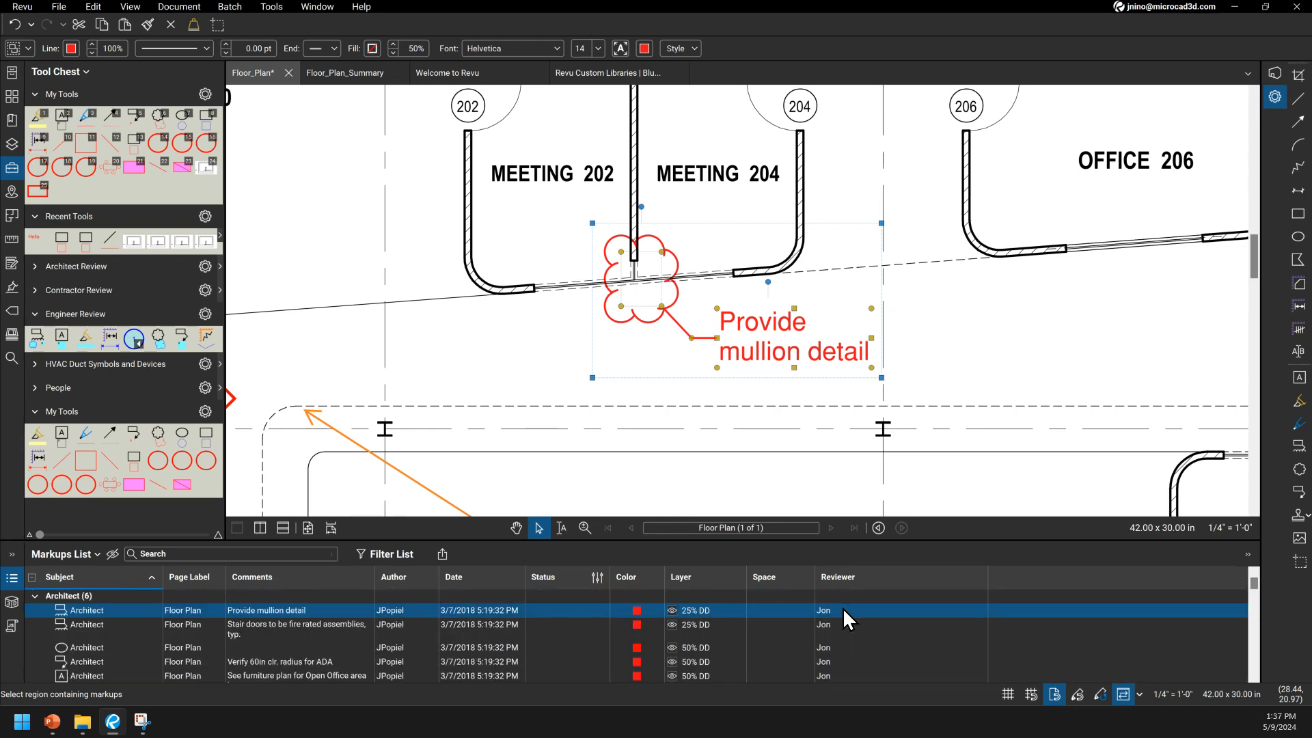
pyautogui.click(852, 610)
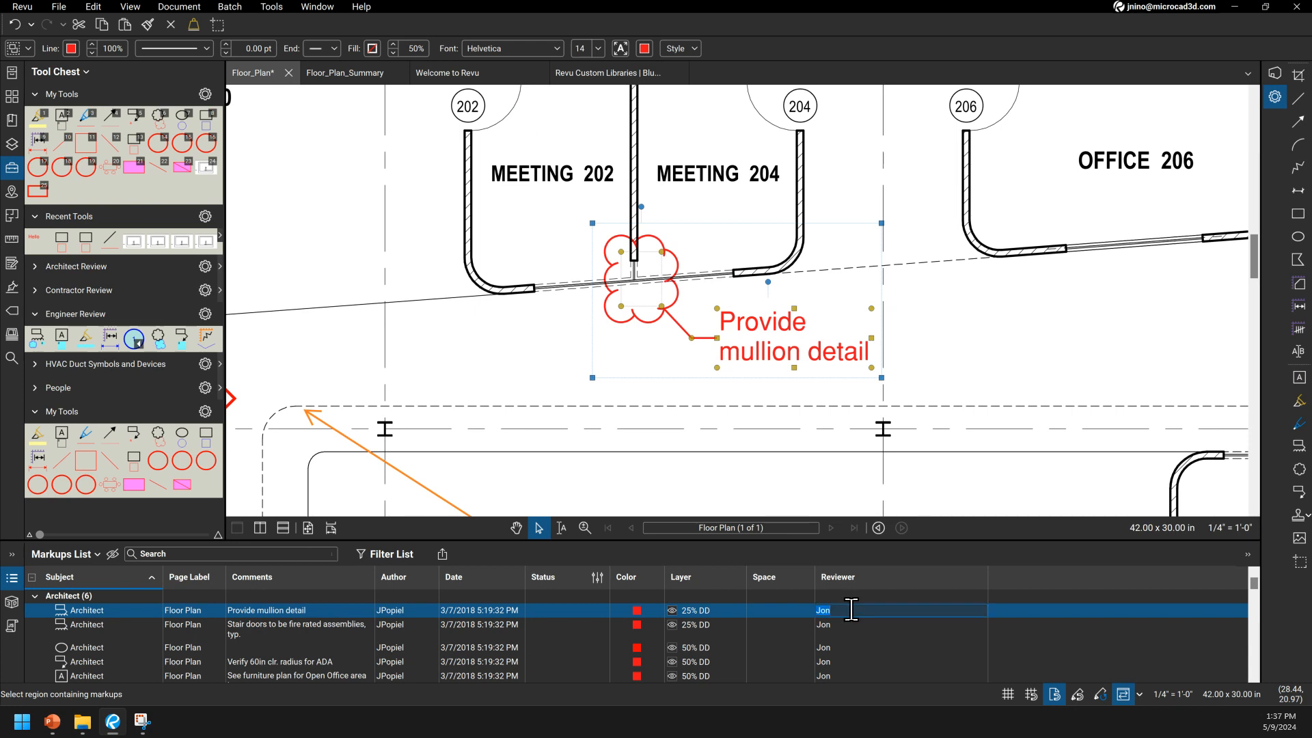
pyautogui.write('j')
pyautogui.press('capslock')
pyautogui.write('U')
pyautogui.press('BackSpace')
pyautogui.press('BackSpace')
pyautogui.press('capslock')
pyautogui.write('Julian')
pyautogui.click(1128, 345)
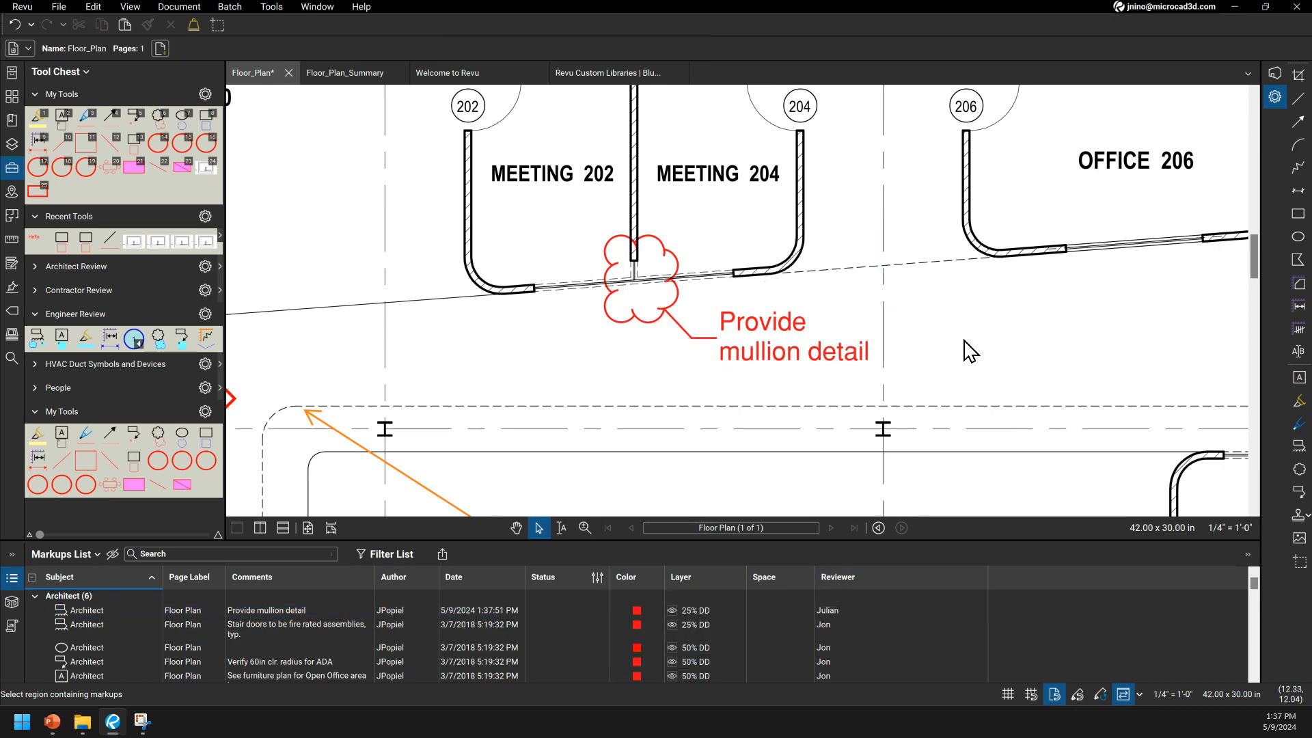
# Step: Enlarge the Markups List and select the Contractor markups from the first "?" through "Column wrap finish?"
pyautogui.click(851, 646)
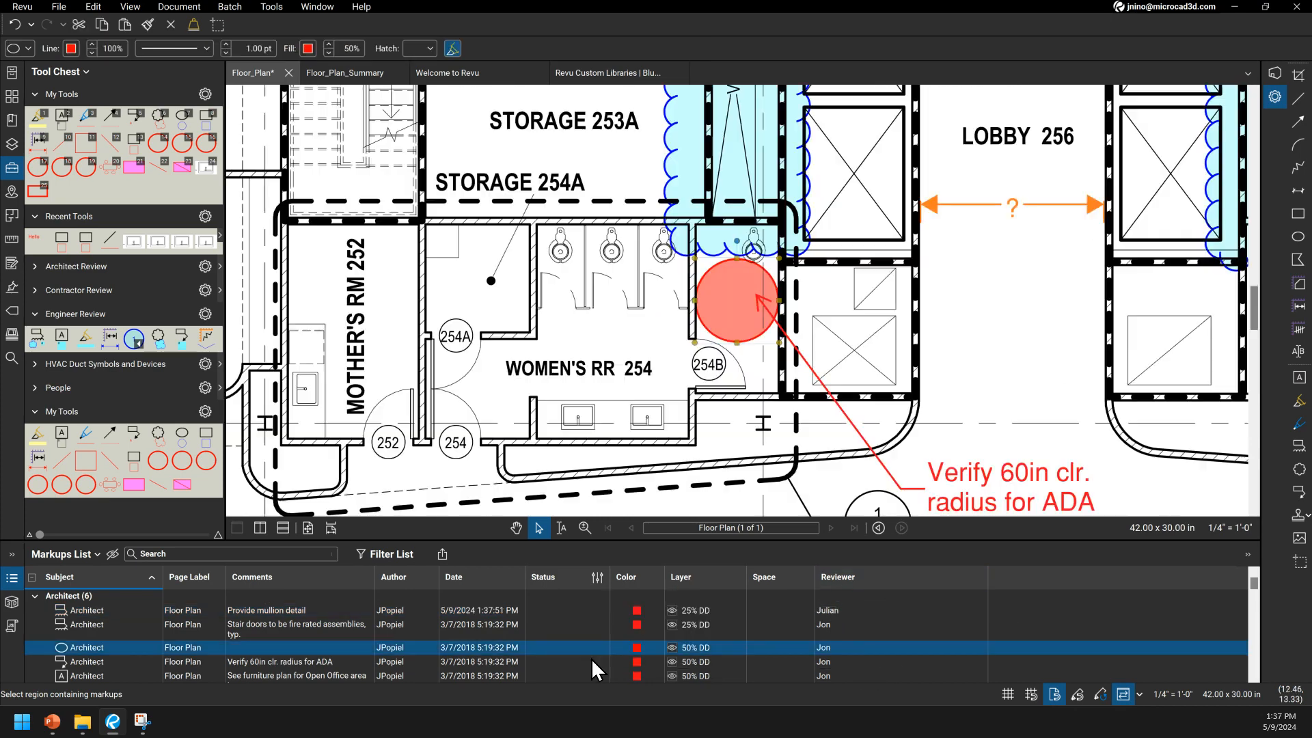
pyautogui.scroll(-3, 135, 653)
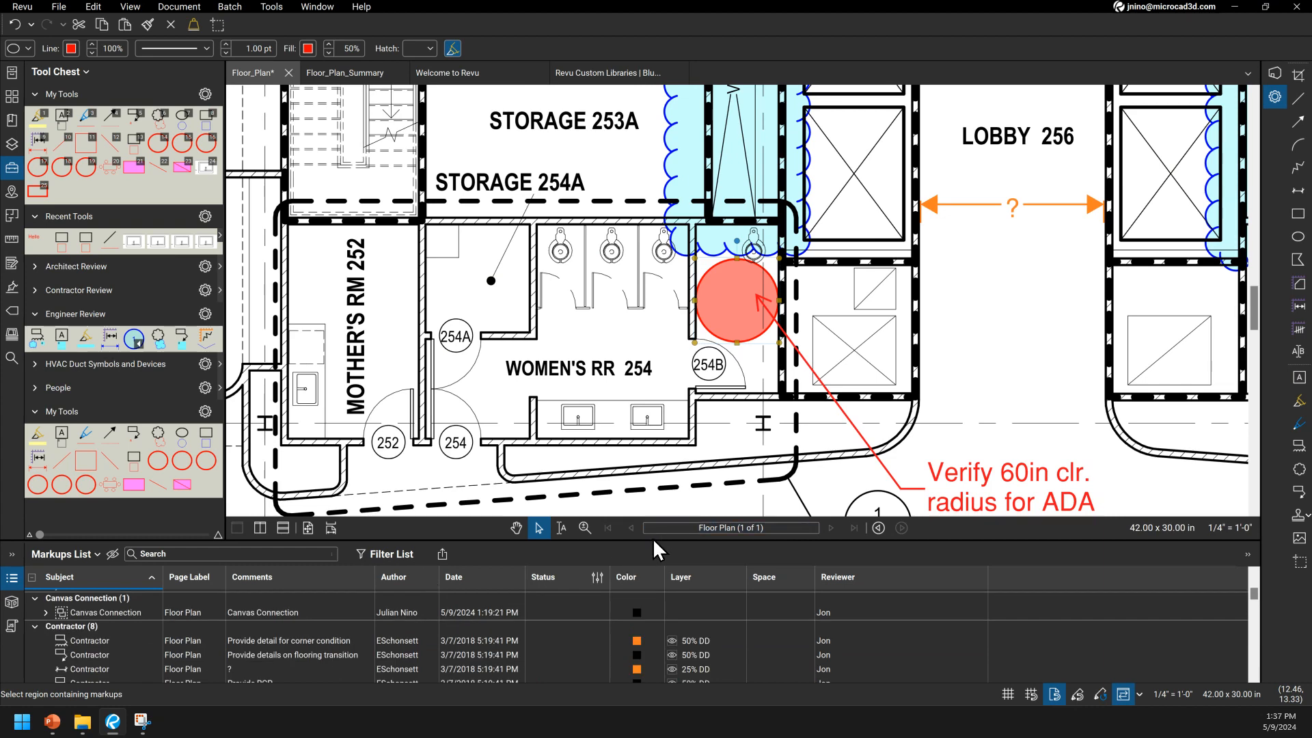
pyautogui.moveTo(653, 541); pyautogui.dragTo(639, 189)
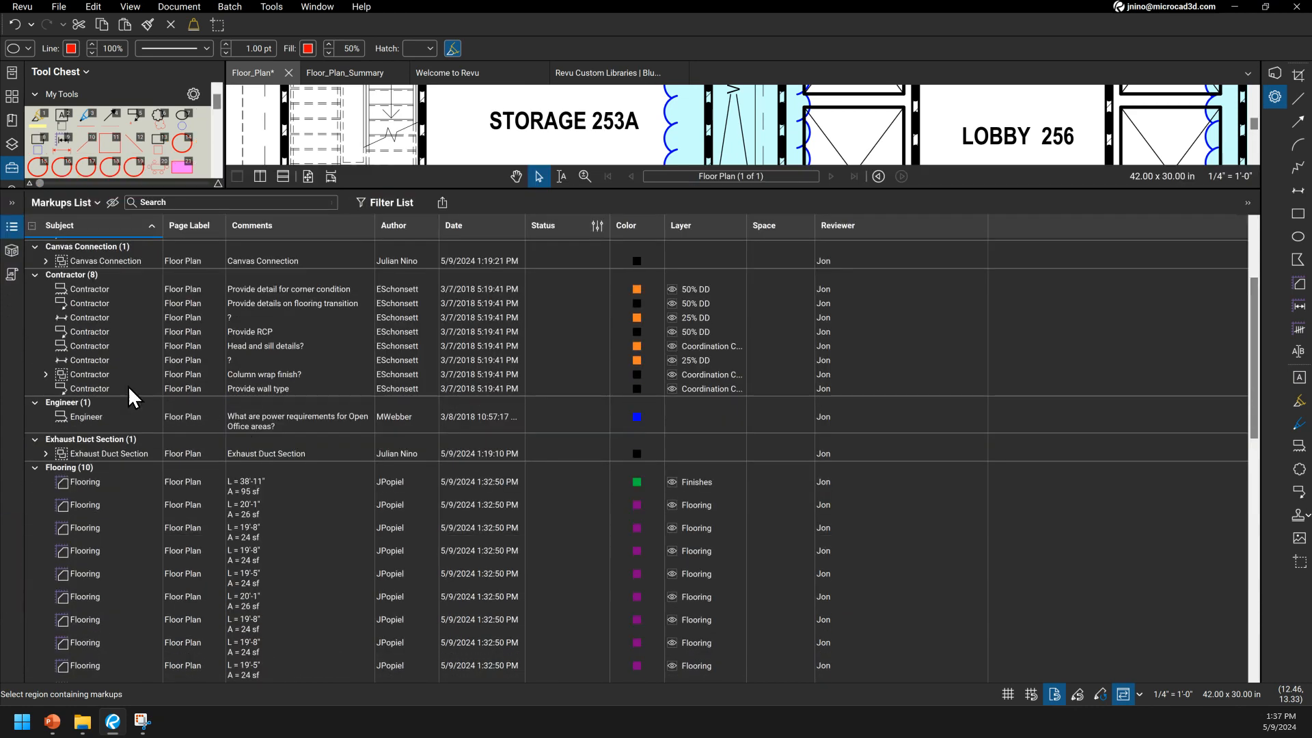
pyautogui.click(110, 376)
pyautogui.keyDown('shift'); pyautogui.click(91, 318); pyautogui.keyUp('shift')
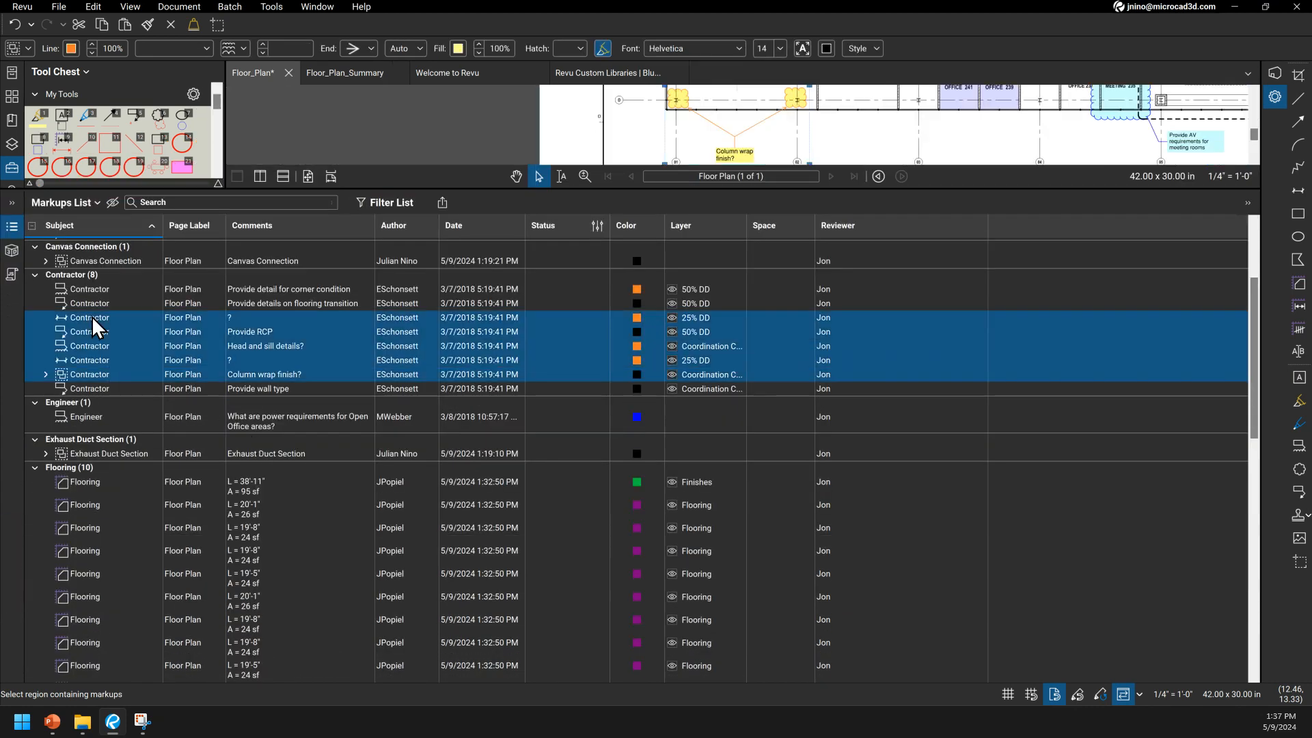
# Step: Enter the other reviewer's first name as Reviewer for the first Contractor markup commented "?"
pyautogui.click(839, 306)
pyautogui.click(831, 315)
pyautogui.click(846, 316)
pyautogui.press('capslock')
pyautogui.write('Julia')
pyautogui.click(851, 329)
pyautogui.doubleClick(853, 332)
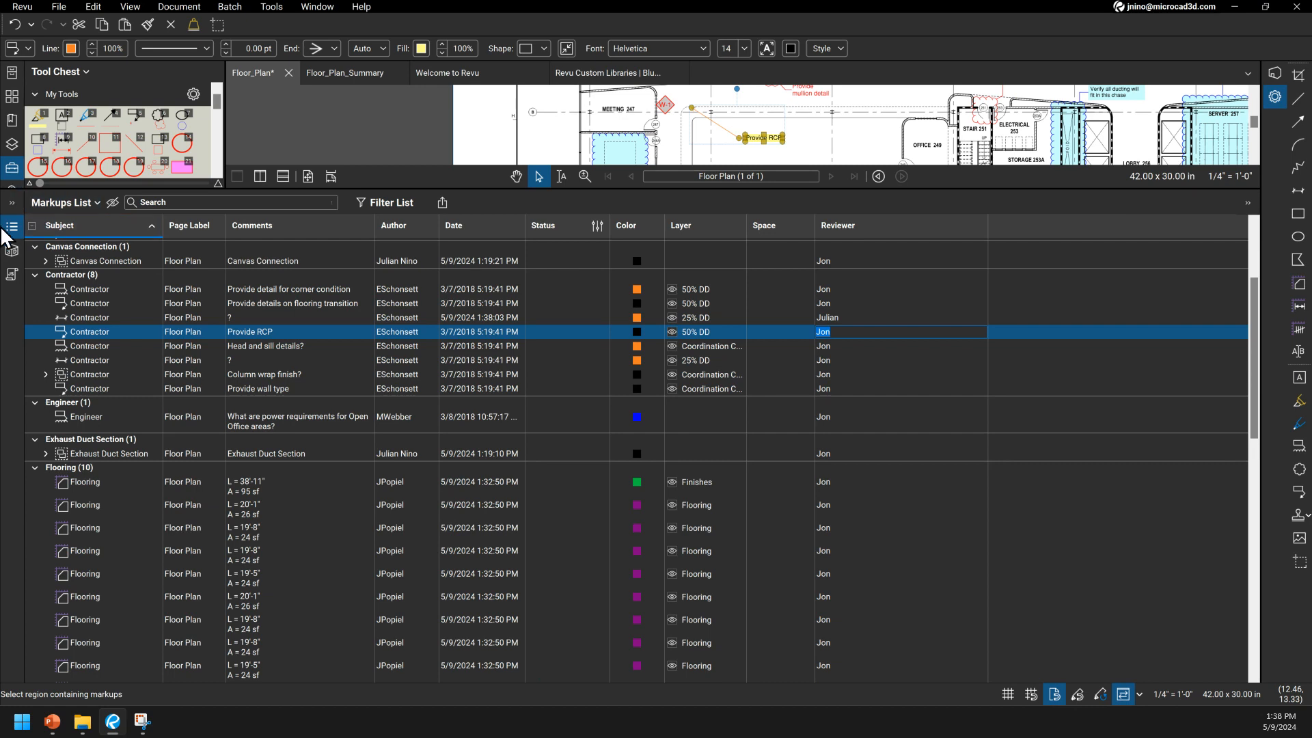
# Step: Check the available Markups List columns and switch to the Questions slide in the PowerPoint presentation
pyautogui.click(97, 203)
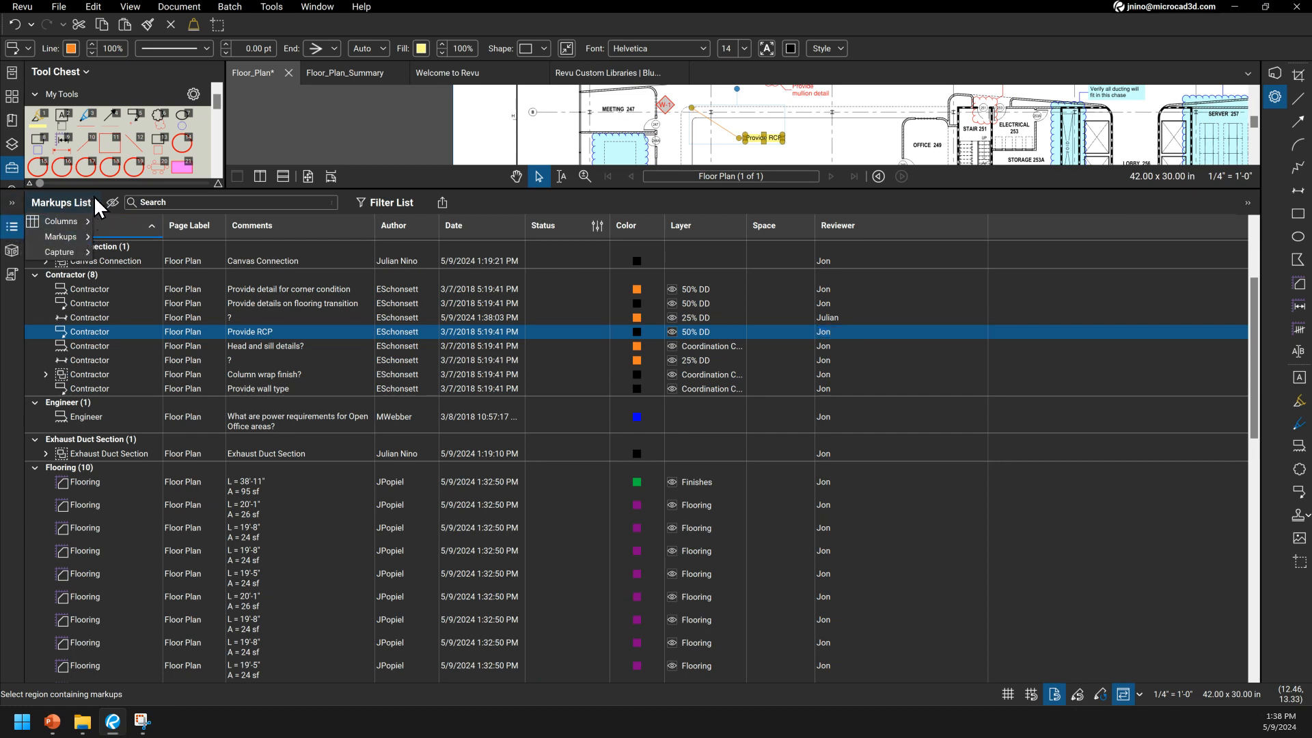
pyautogui.moveTo(87, 219)
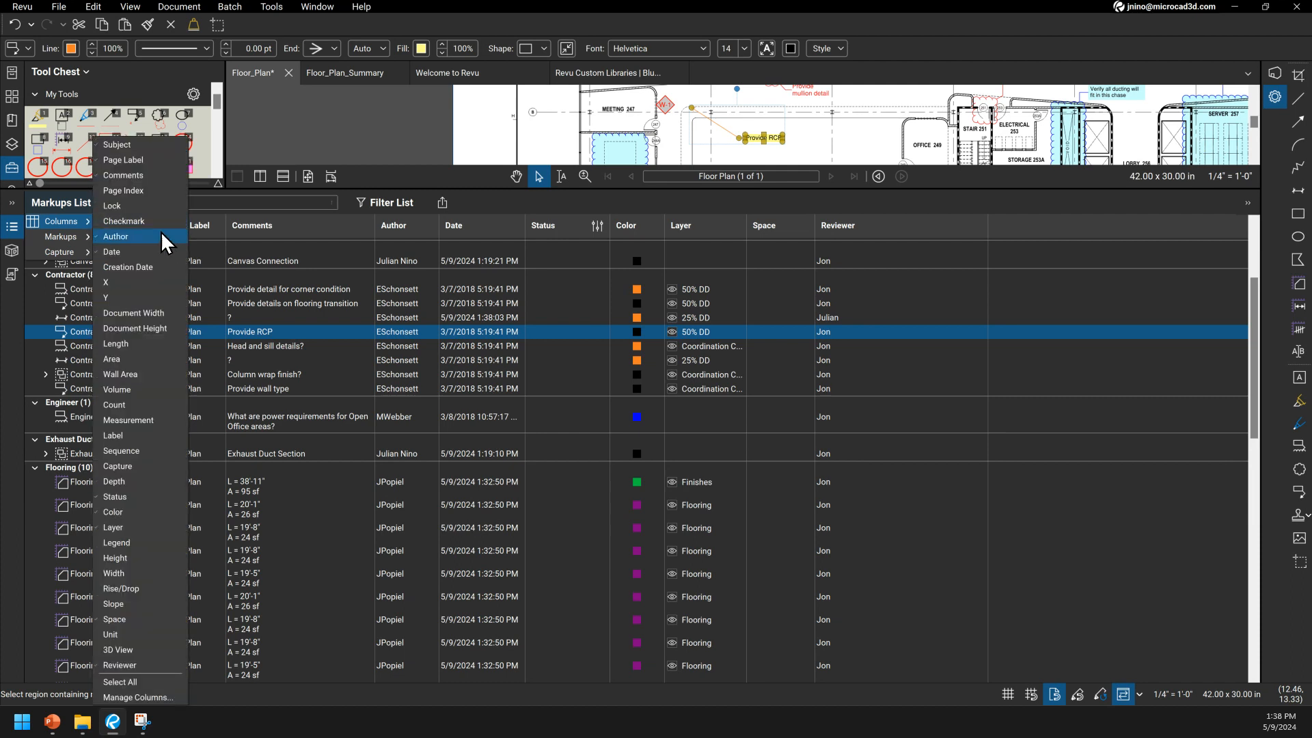
pyautogui.click(147, 695)
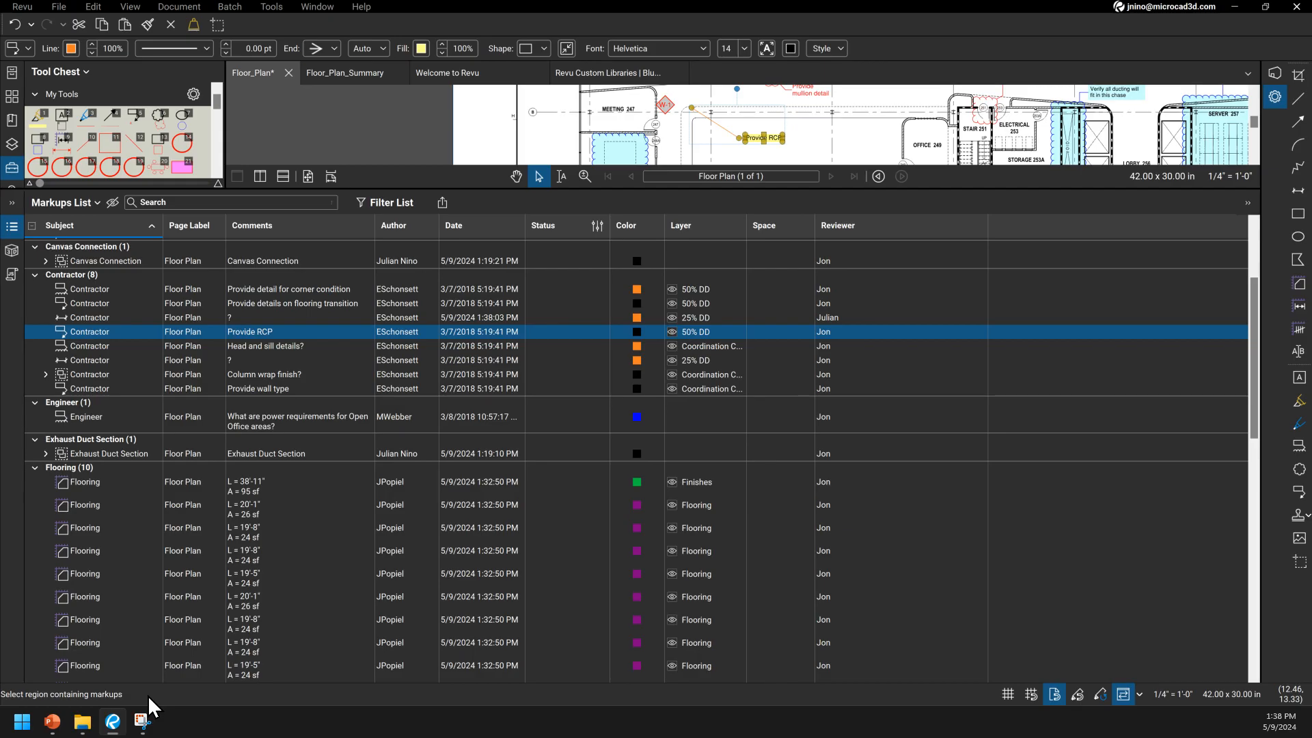
pyautogui.hotkey('alt', 'Tab')
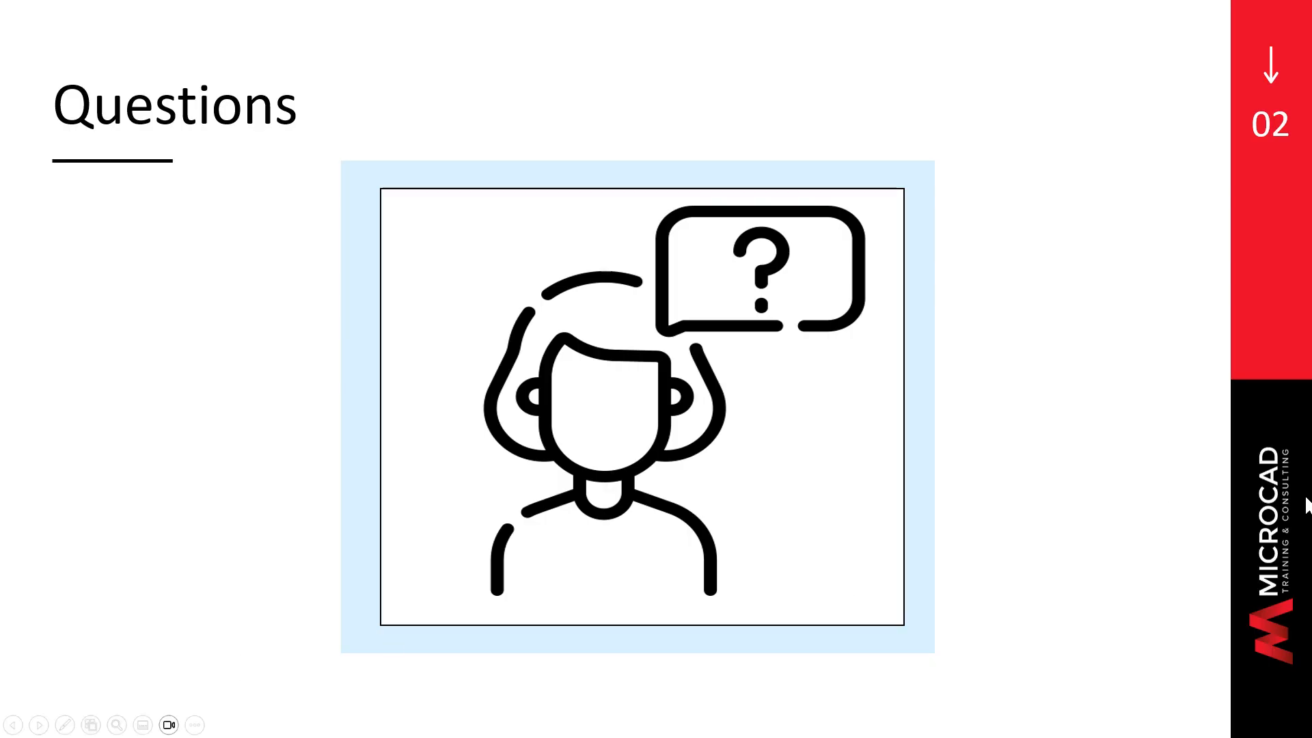